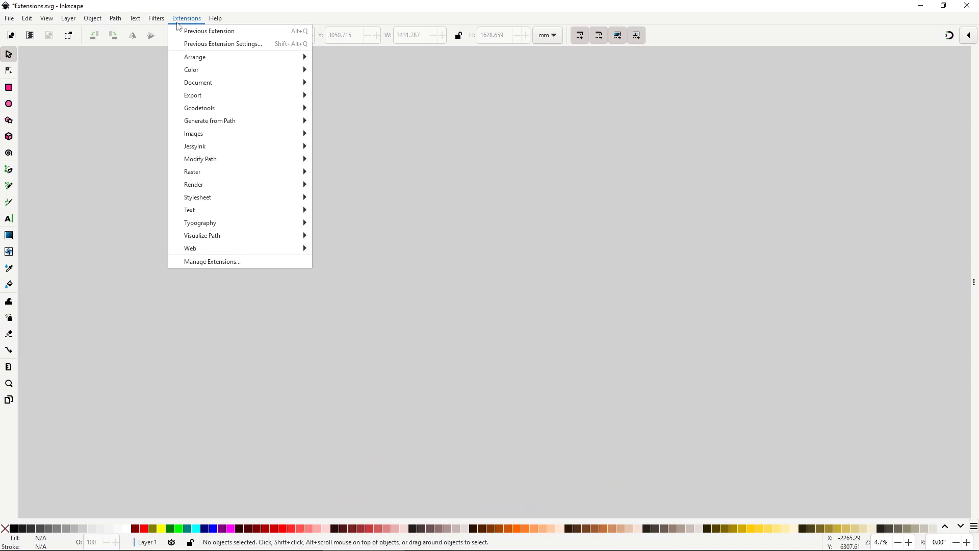
Open the Adaptive Threshold raster extension on the right sudoku image with live preview, setting width and height to 40
mouse_move(261, 172)
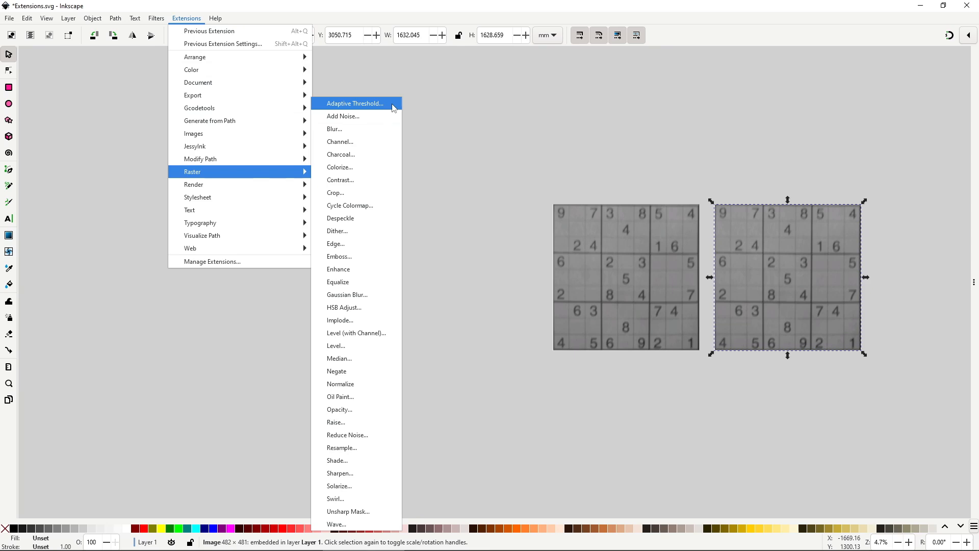
click(394, 107)
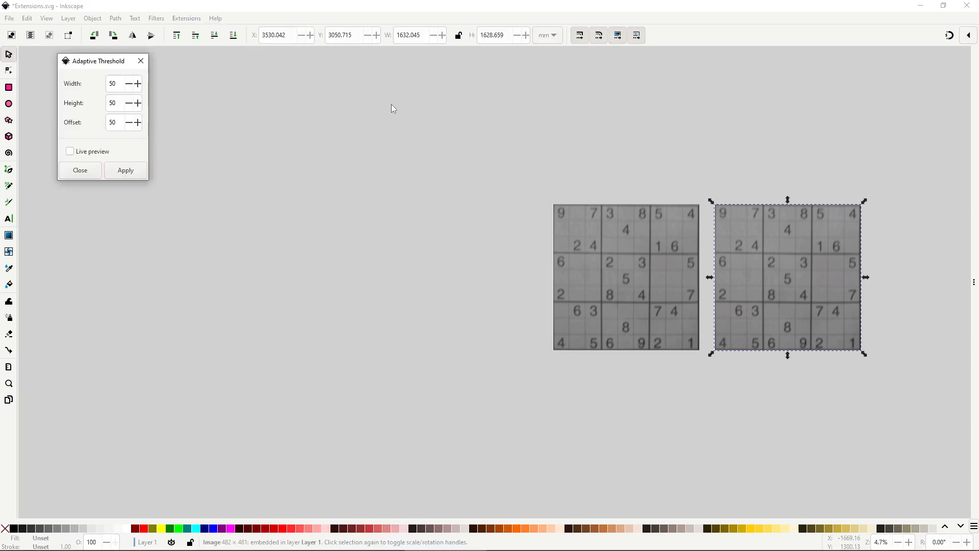
click(108, 153)
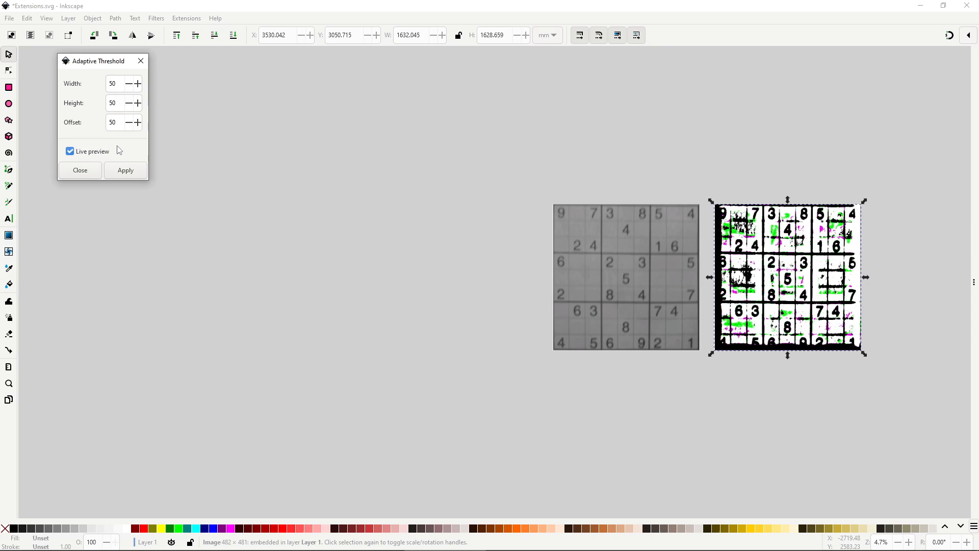
double_click(112, 83)
text(40)
key(Tab)
text(40)
click(117, 122)
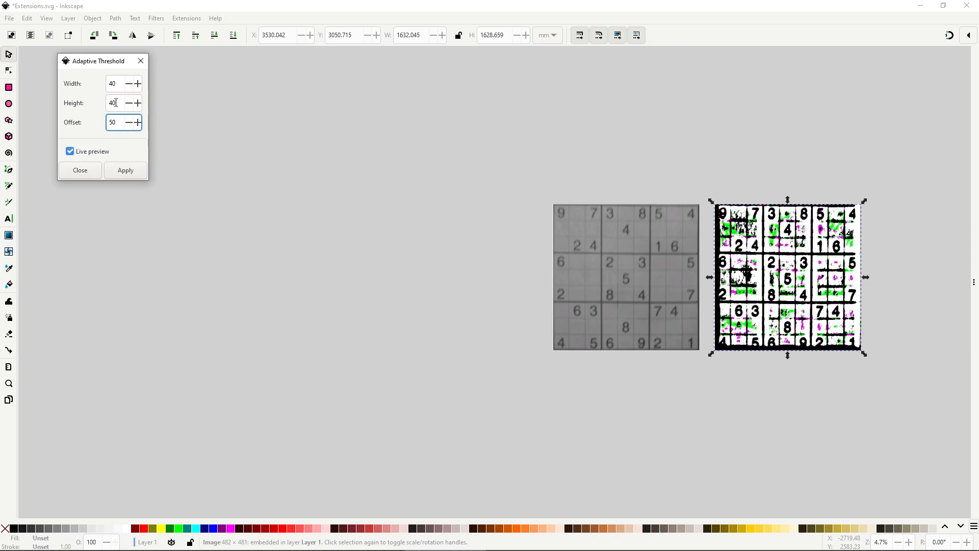
Try an adaptive threshold width of 30 and height of 30 on the sudoku image
double_click(119, 84)
text(30)
key(Tab)
text(30)
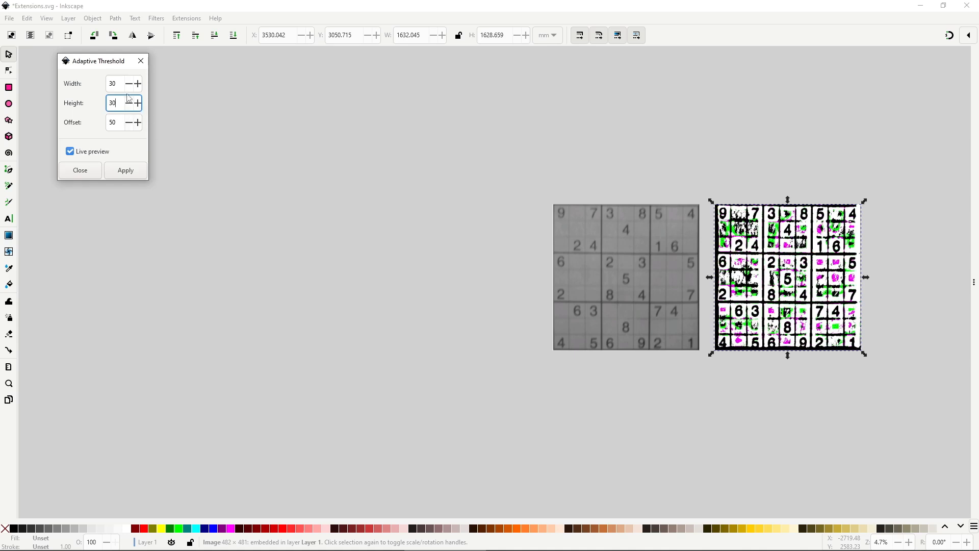
Set the adaptive threshold to width 20, height 25 and offset 60
double_click(114, 83)
text(20)
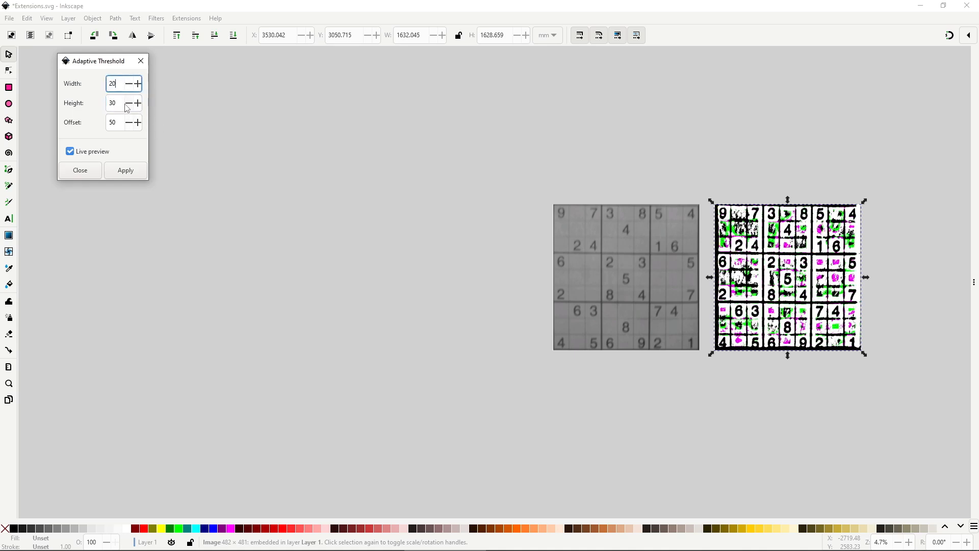
key(Tab)
text(25)
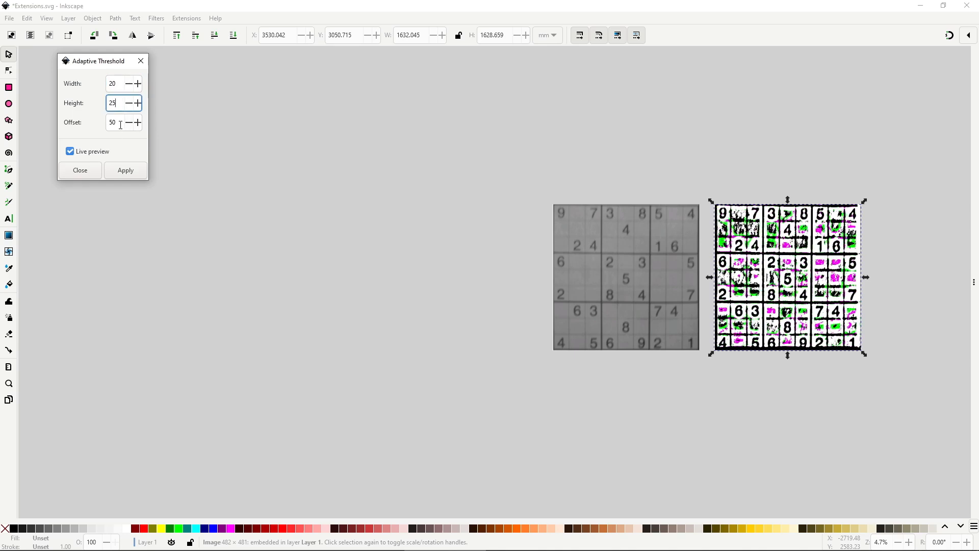
key(Tab)
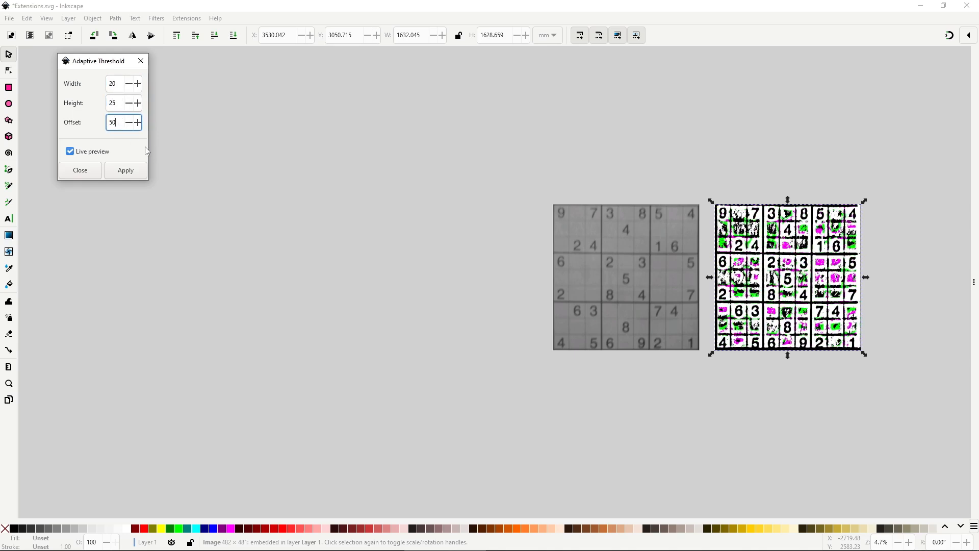
key(ctrl+a)
text(60)
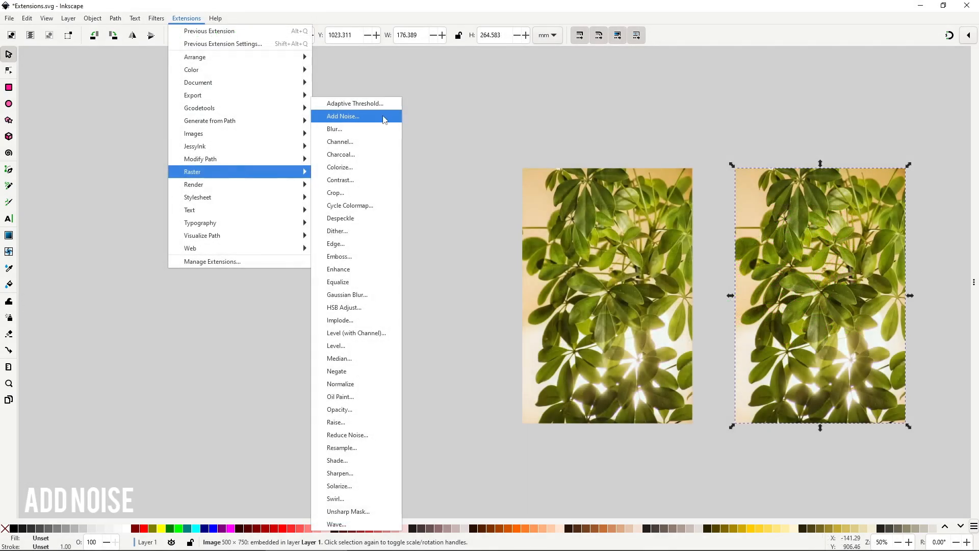
Open the Add Noise raster extension on the right plant image with live preview, trying Uniform Noise and Gaussian Noise
click(384, 117)
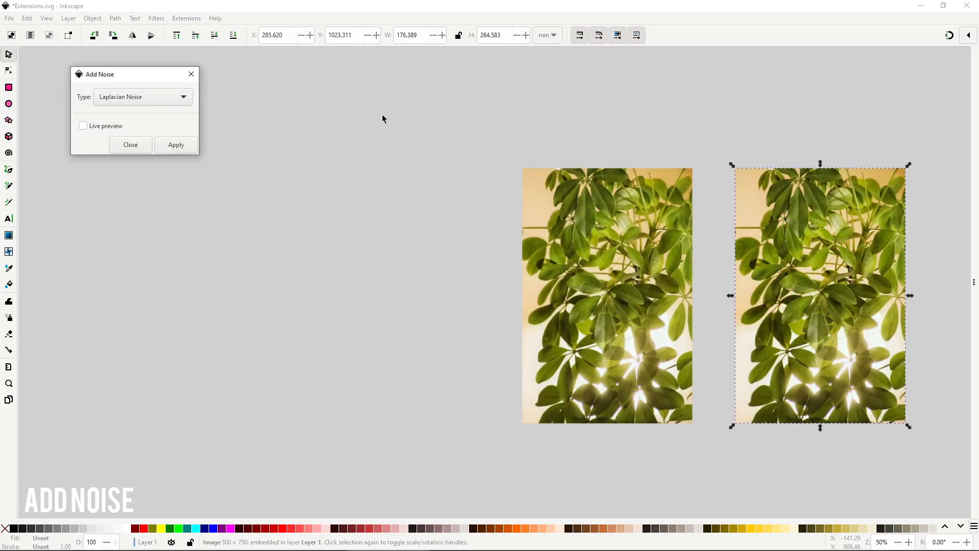
click(118, 128)
click(159, 101)
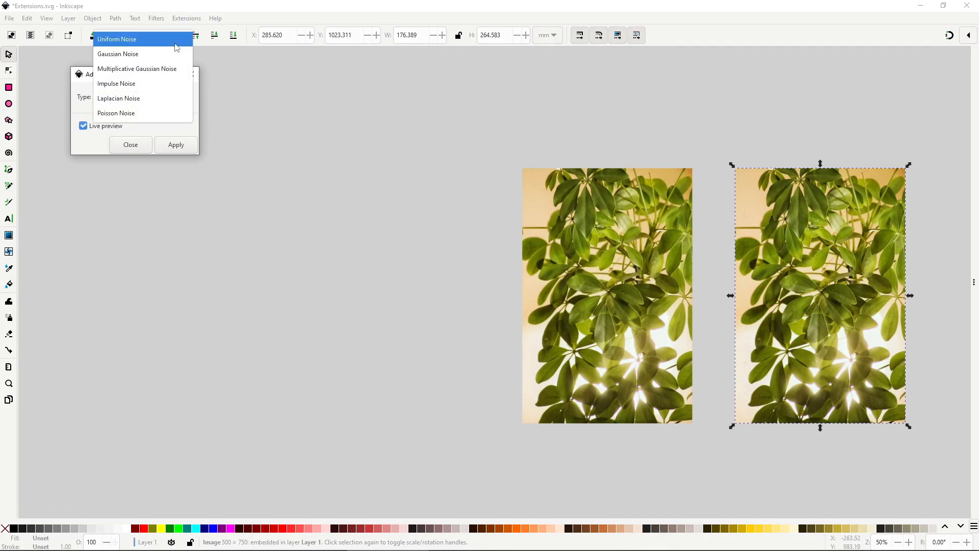
click(174, 37)
click(166, 101)
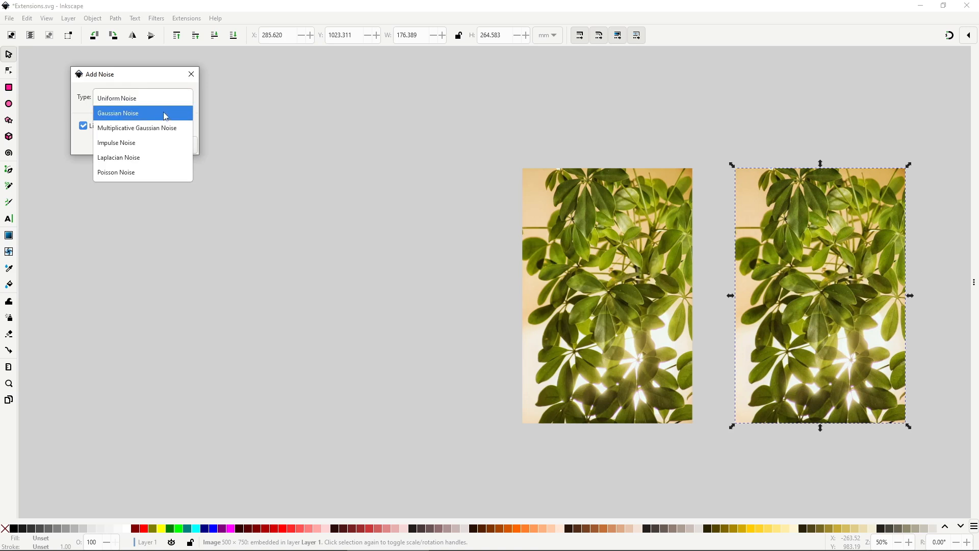
click(164, 114)
Preview Multiplicative Gaussian Noise and Impulse Noise on the right plant image
click(165, 102)
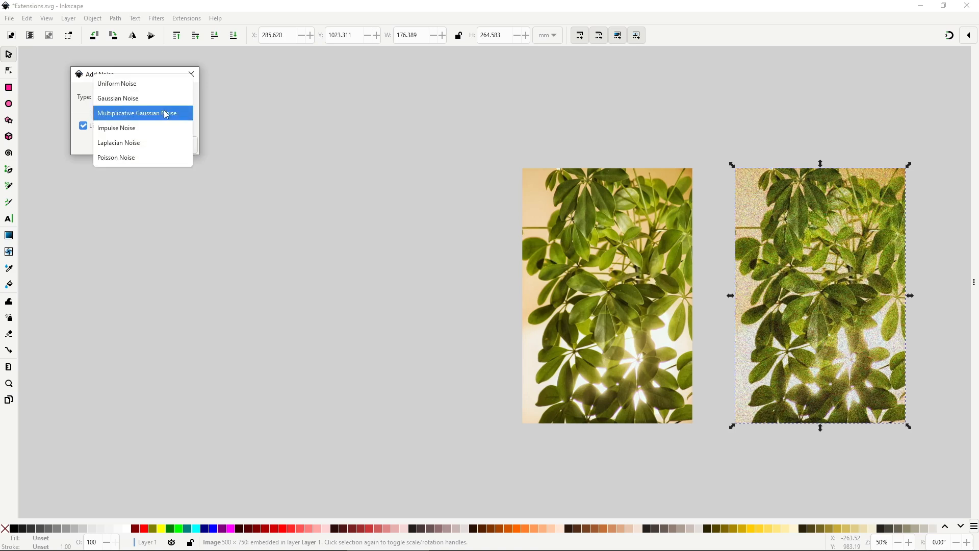
click(167, 112)
click(166, 101)
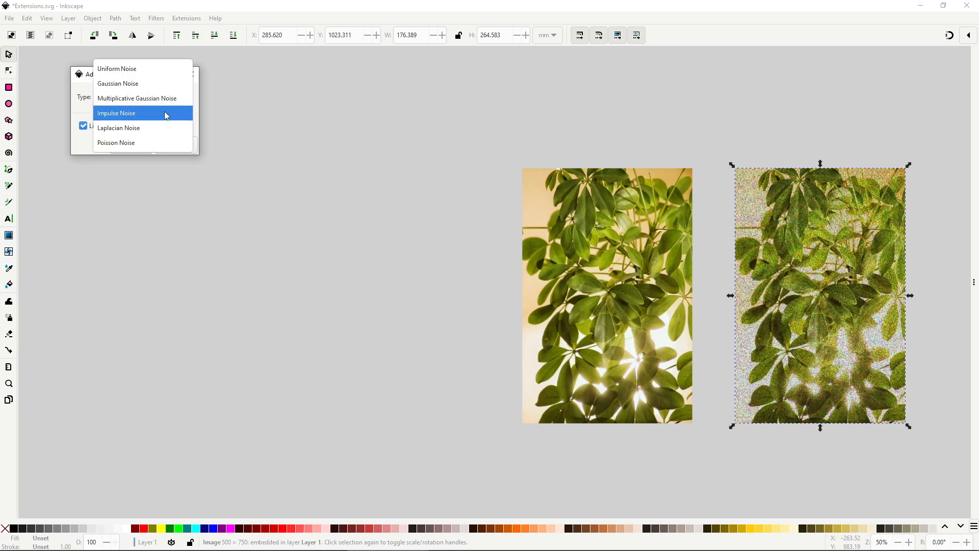
click(165, 112)
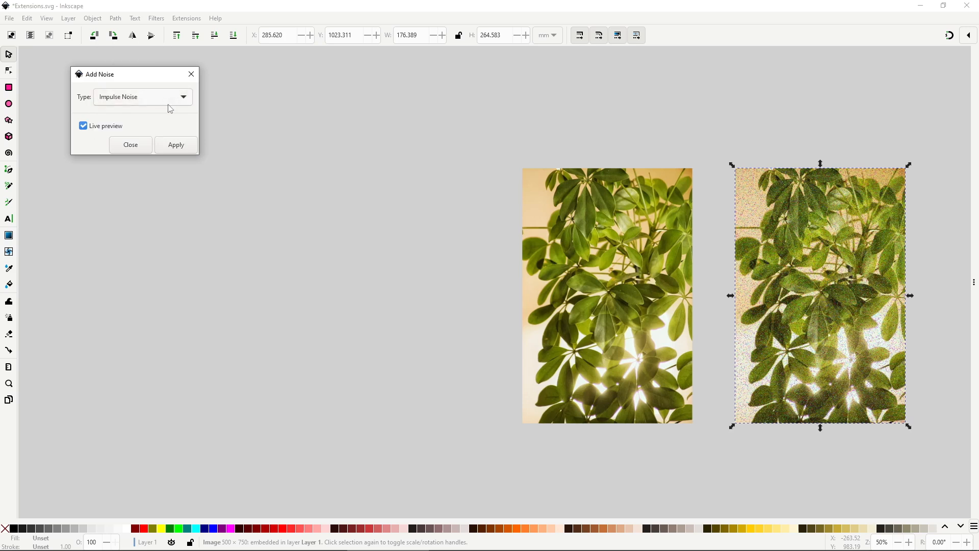
Preview Laplacian Noise on the plant image and switch the noise type to Poisson Noise
click(168, 102)
click(169, 112)
click(170, 102)
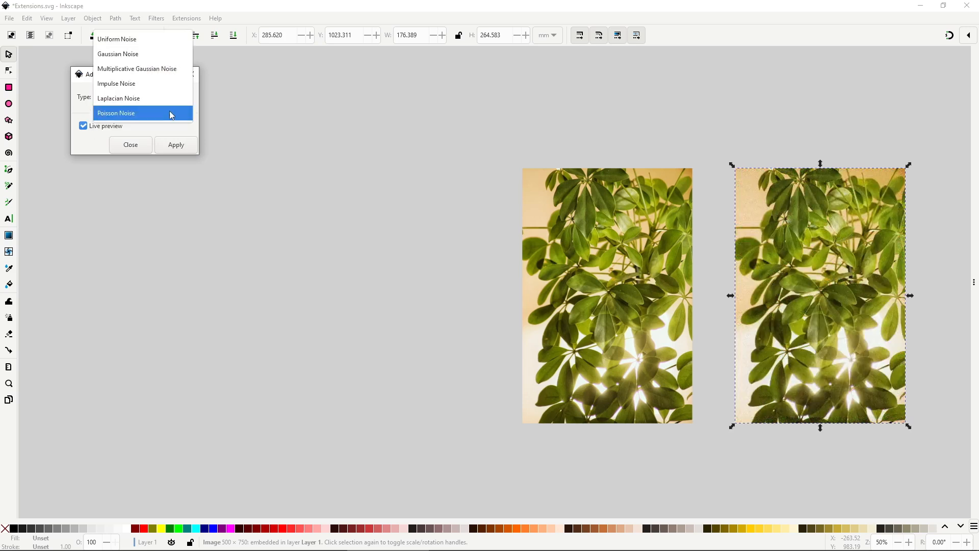
click(173, 111)
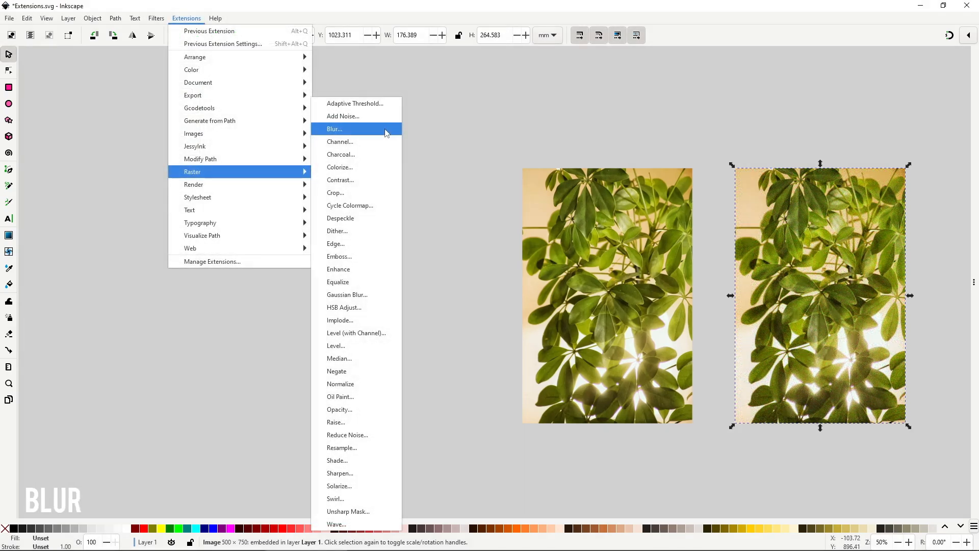
Open the raster Blur extension on the right plant image with live preview, using radius 50 and sigma 10
click(385, 133)
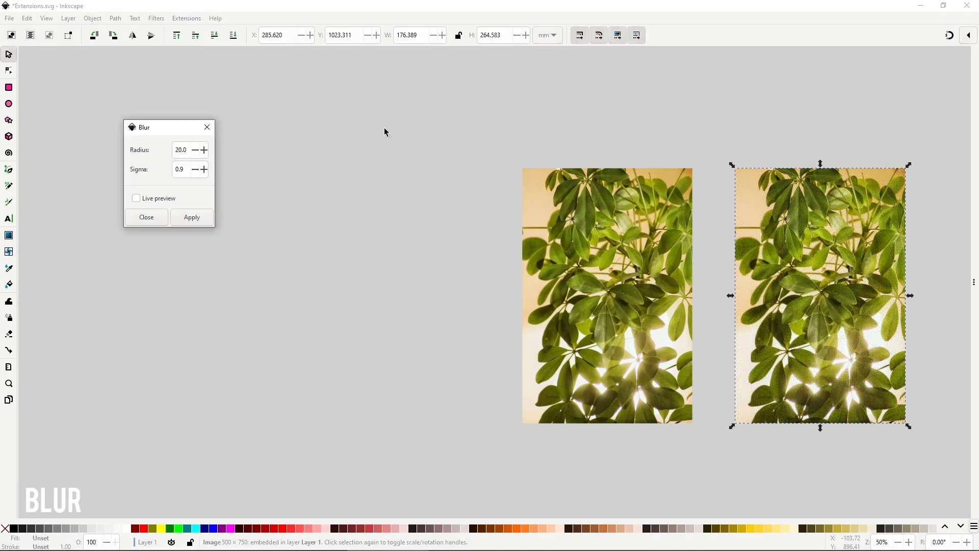
click(175, 198)
drag(188, 149, 160, 166)
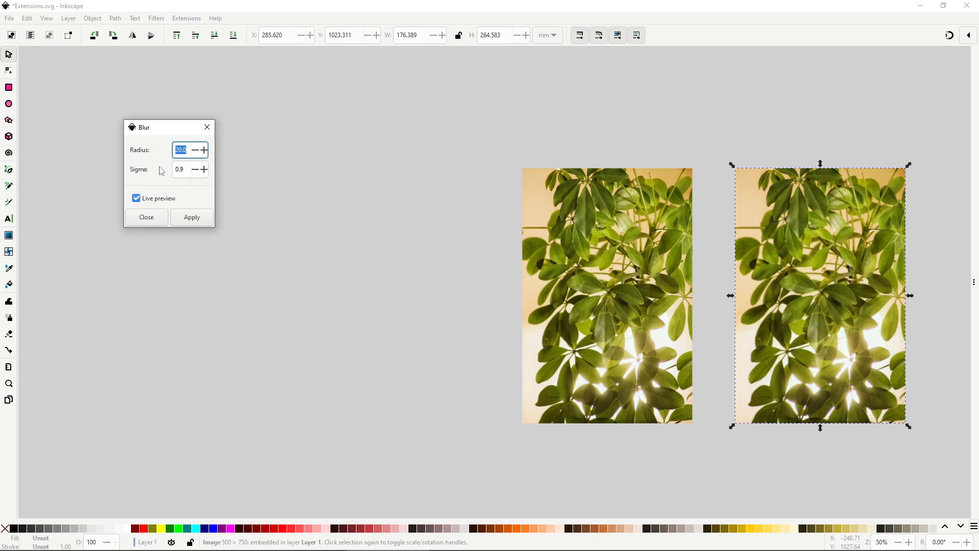
text(50)
key(Tab)
text(10)
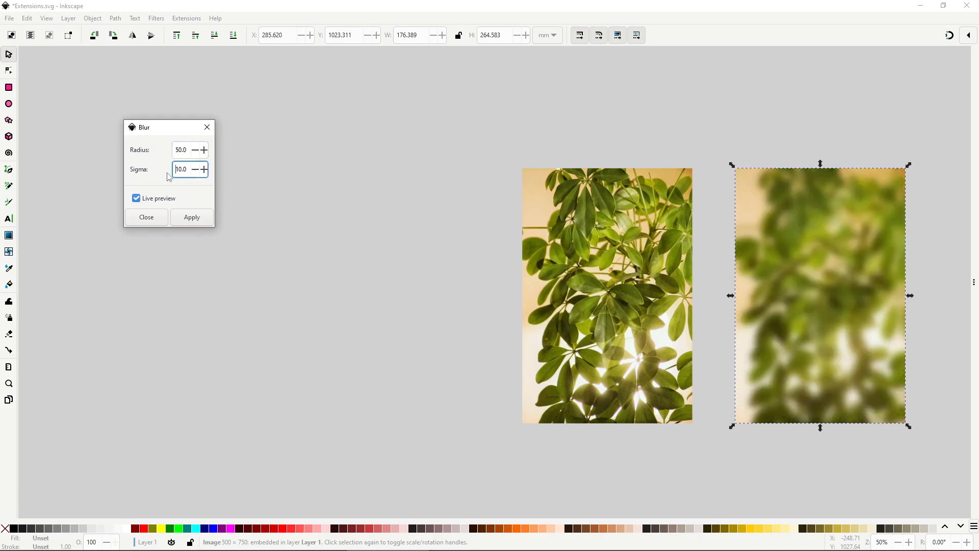
key(Return)
Try a blur sigma of 5, reduce it to 3, and set the radius to 20
drag(187, 168, 157, 173)
text(20)
key(Return)
text(3)
key(Return)
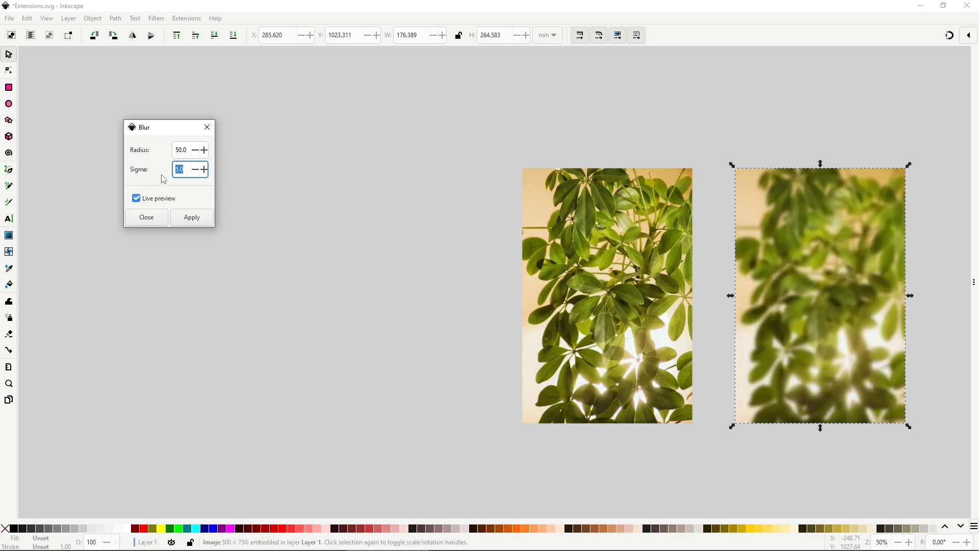
key(shift+Tab)
text(20)
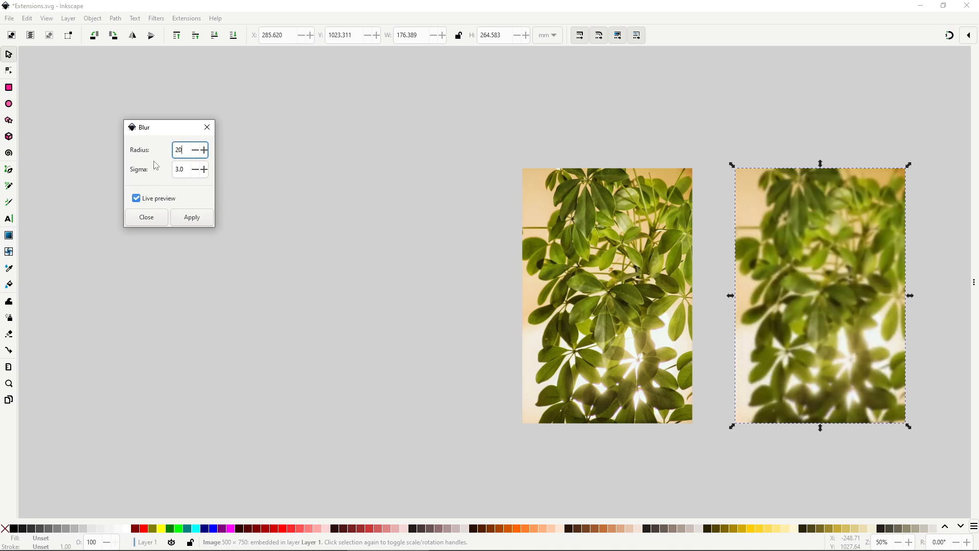
key(Return)
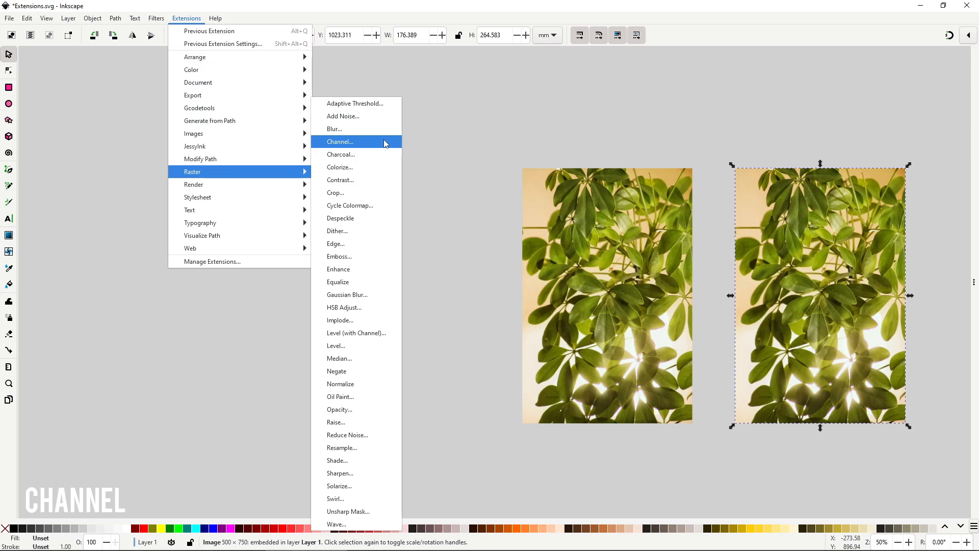
Open the raster Channel extension on the right plant image and preview the Red Channel live
click(383, 142)
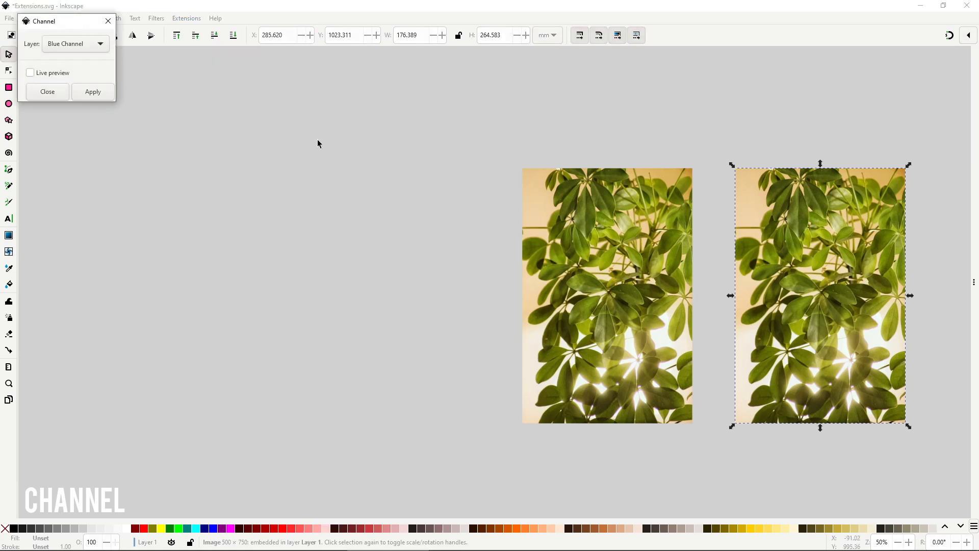
drag(80, 23, 213, 145)
click(232, 162)
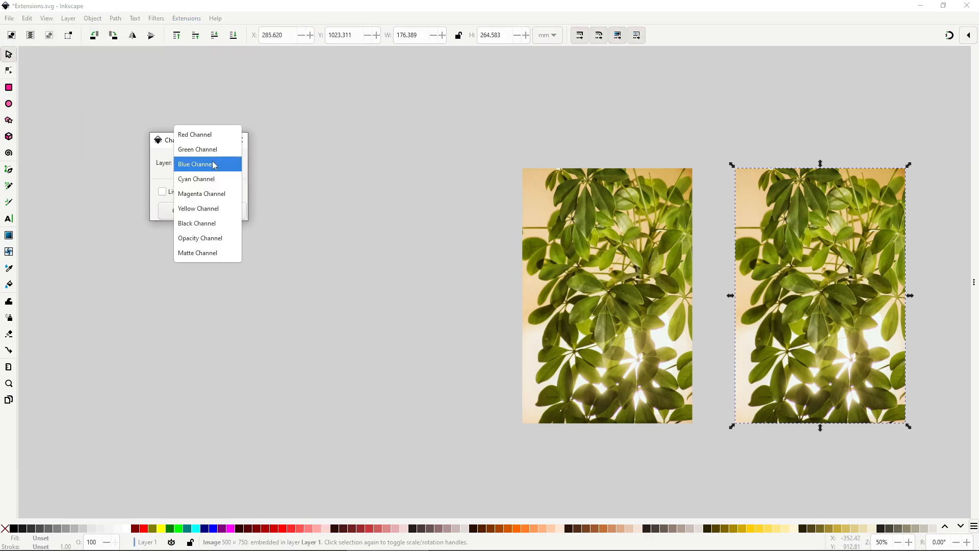
click(204, 134)
click(195, 189)
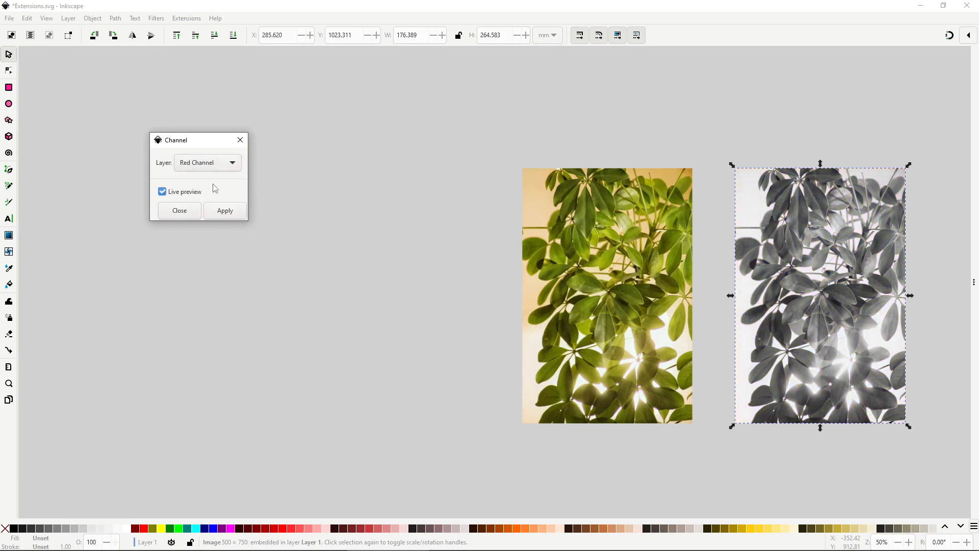
Preview the Green Channel and the Blue Channel of the right plant image
click(214, 164)
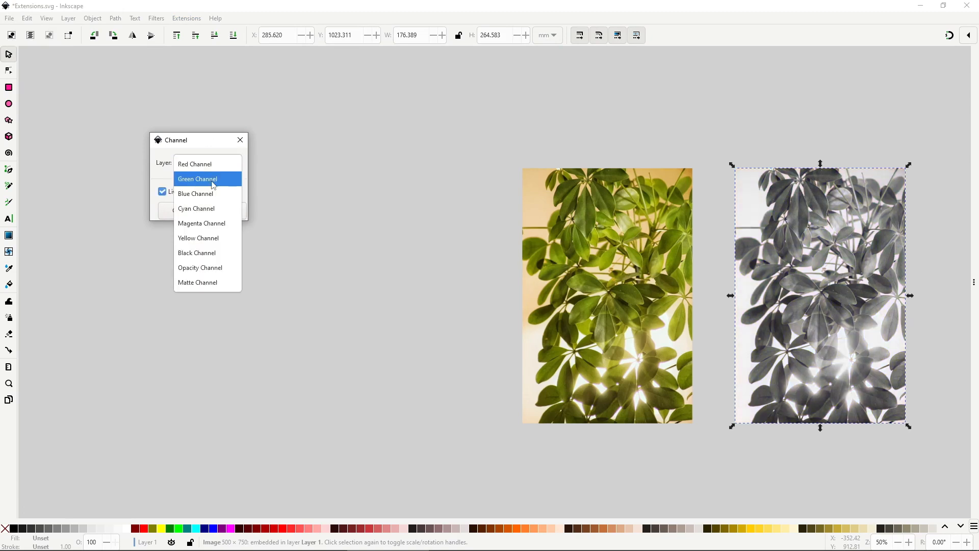
click(210, 177)
click(212, 163)
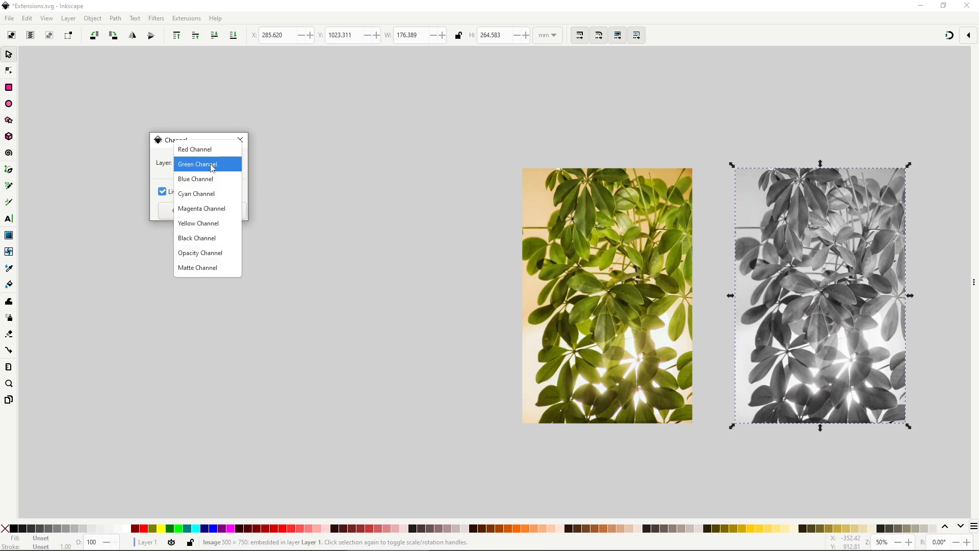
click(212, 178)
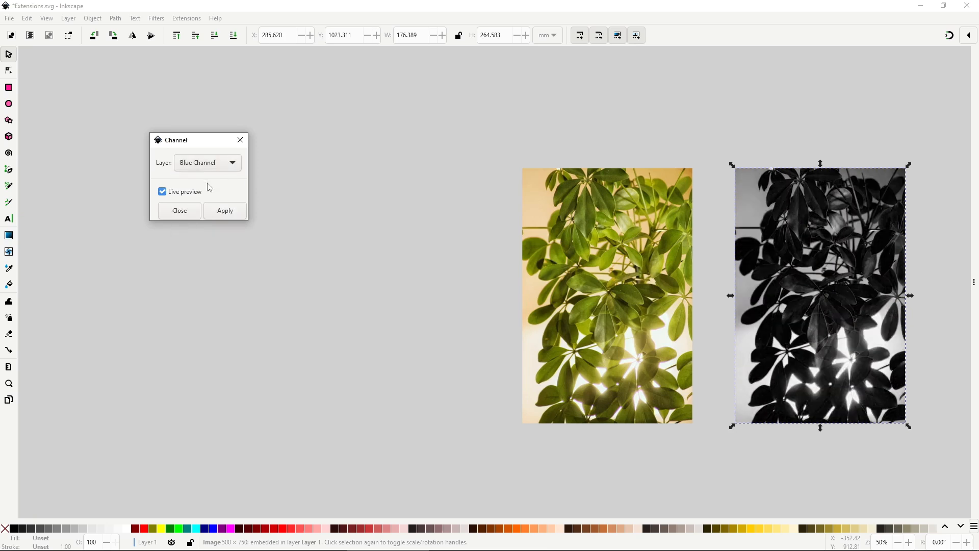
Preview the Cyan Channel and the Magenta Channel of the right plant image
click(216, 167)
click(220, 178)
click(222, 166)
click(219, 177)
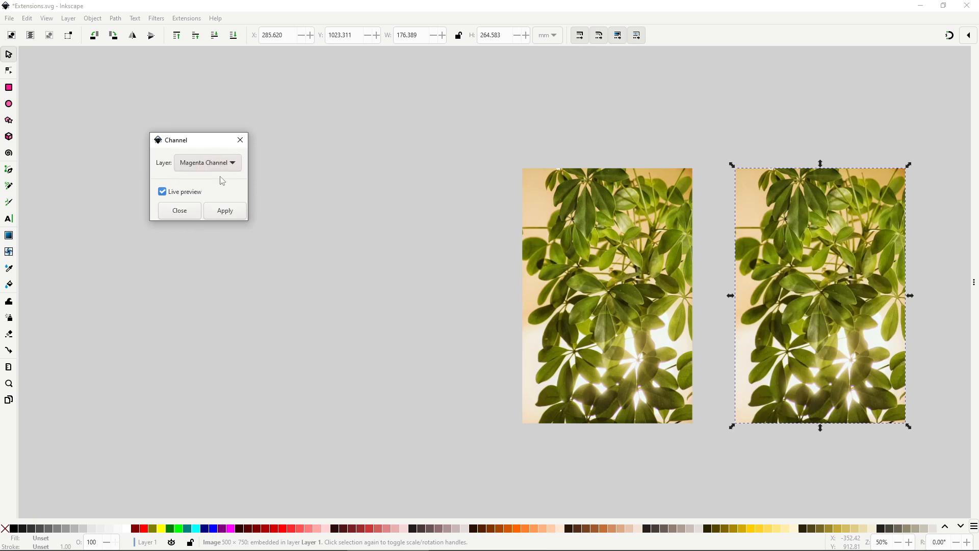
Preview the Opacity Channel of the right plant image and return to the Blue Channel
click(222, 172)
click(220, 208)
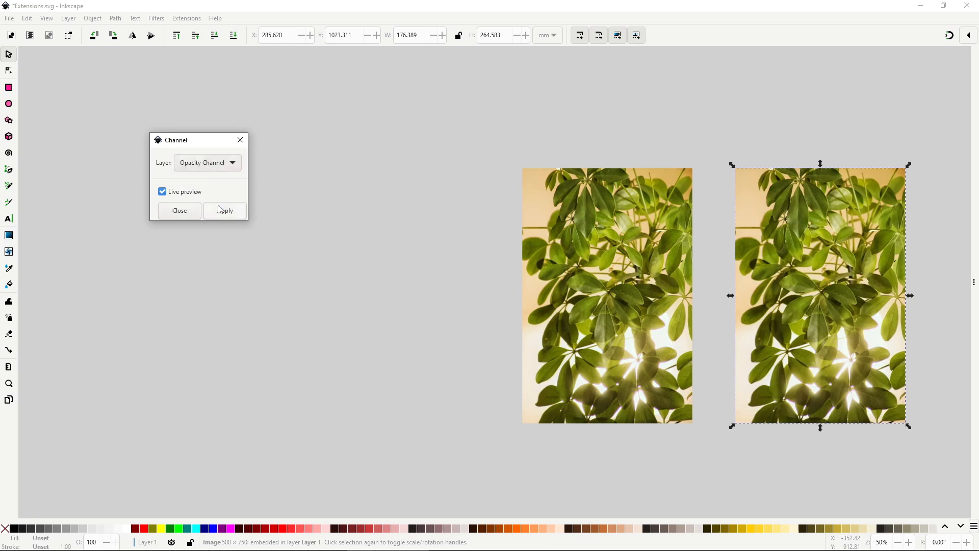
click(223, 166)
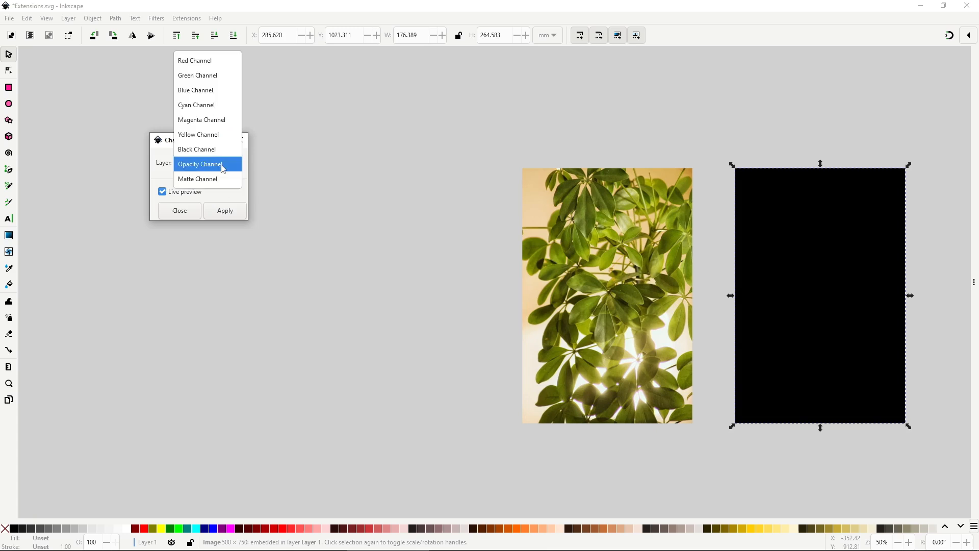
click(219, 94)
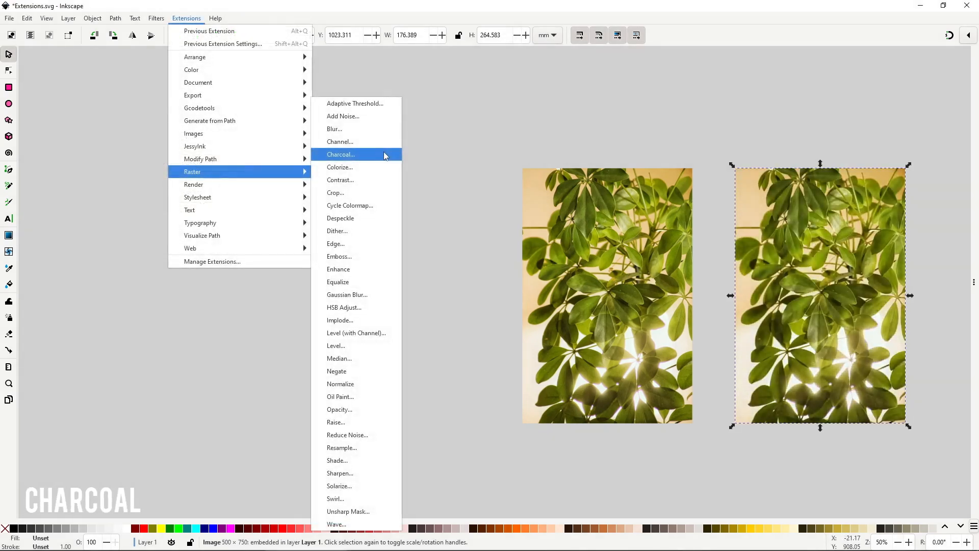
Open the Charcoal raster extension on the right plant image with live preview and set the radius to 5.0
click(384, 154)
click(55, 93)
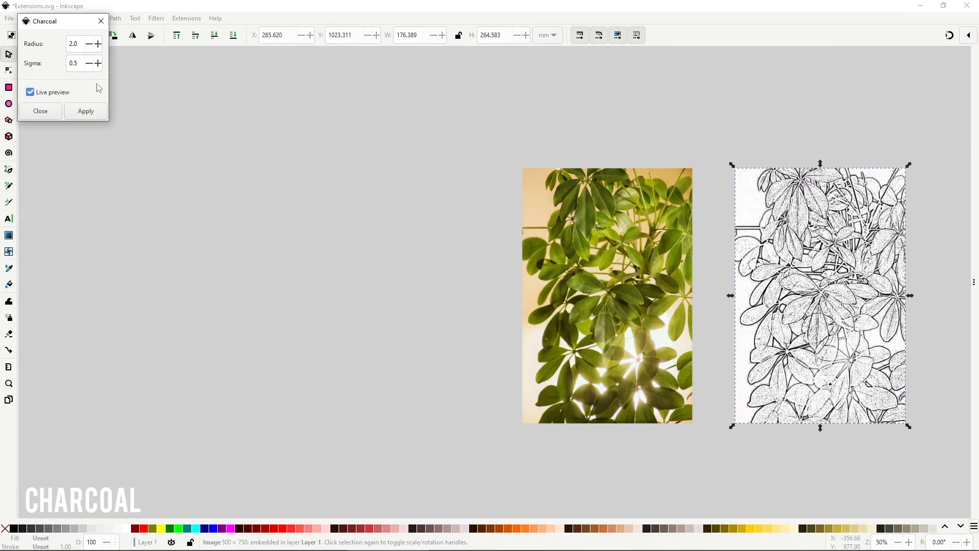
double_click(74, 44)
text(5.0)
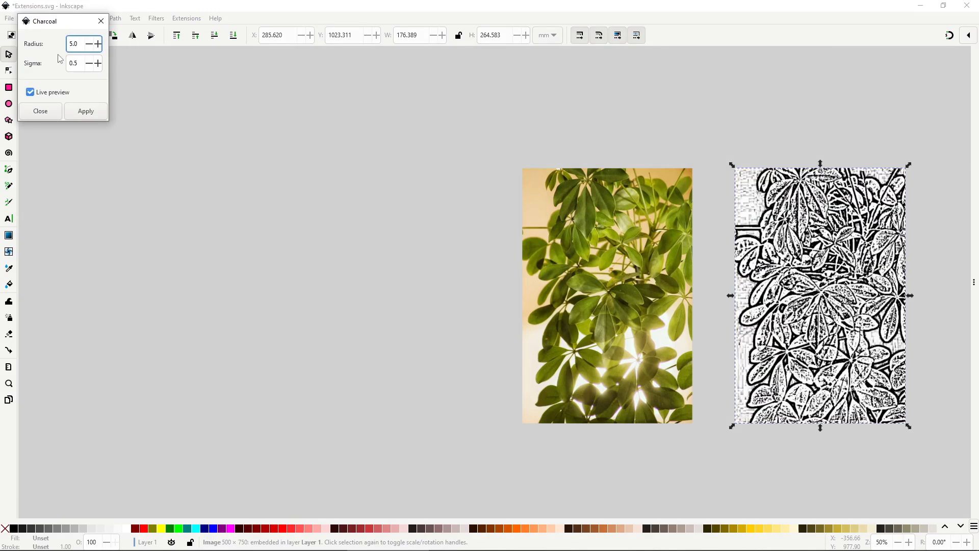
Set the Charcoal radius to 4.0 and preview the right plant image with sigma values of 1.0 and 0.1
drag(79, 44, 57, 47)
text(4)
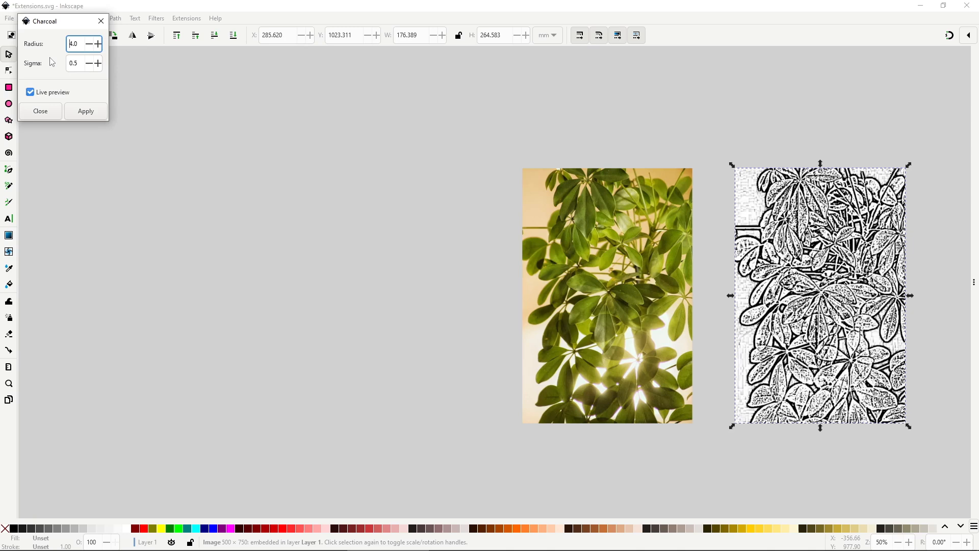
double_click(74, 63)
text(1.0)
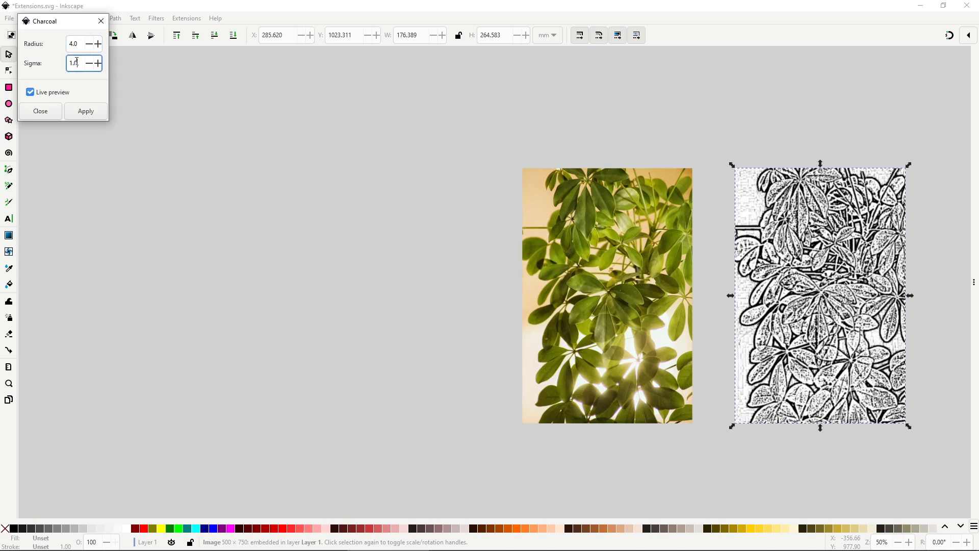
drag(77, 62, 64, 67)
text(0.1)
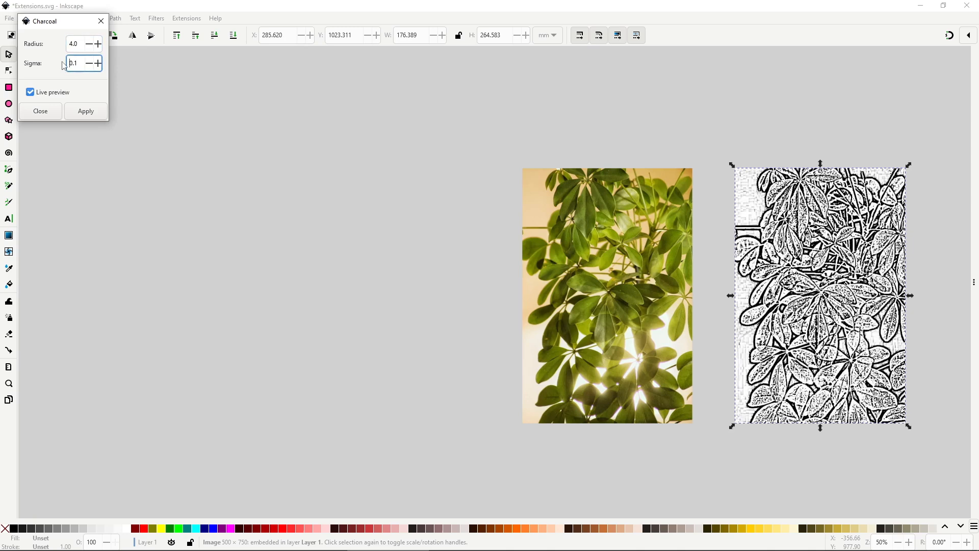
drag(77, 62, 60, 69)
text(5.010431)
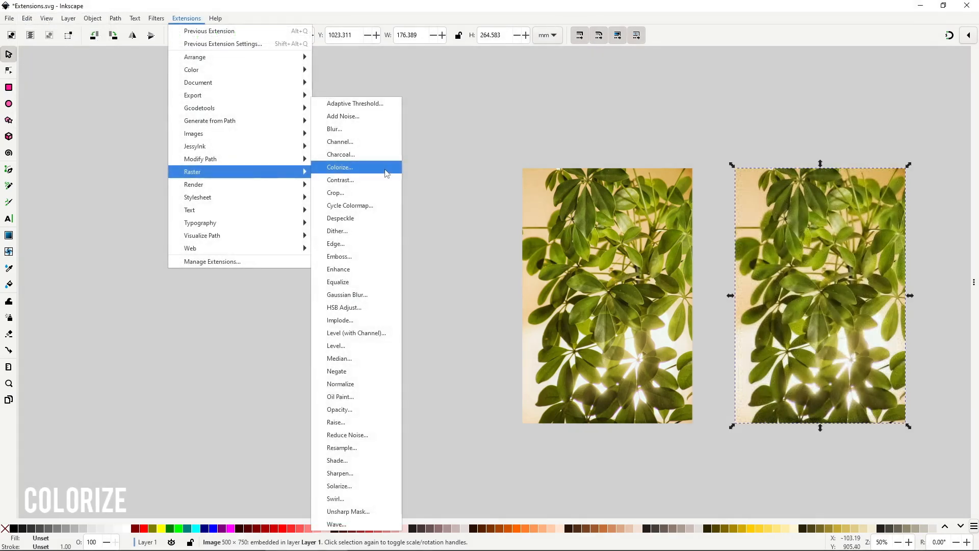
Open the Colorize raster extension on the right plant image with live preview and shift the hue to blue, 238
click(386, 173)
click(54, 204)
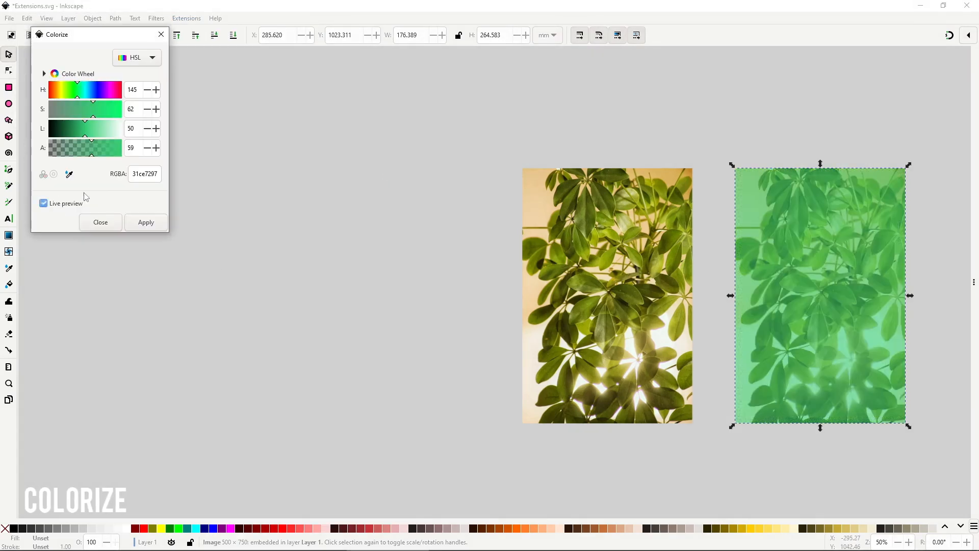
drag(87, 91, 97, 92)
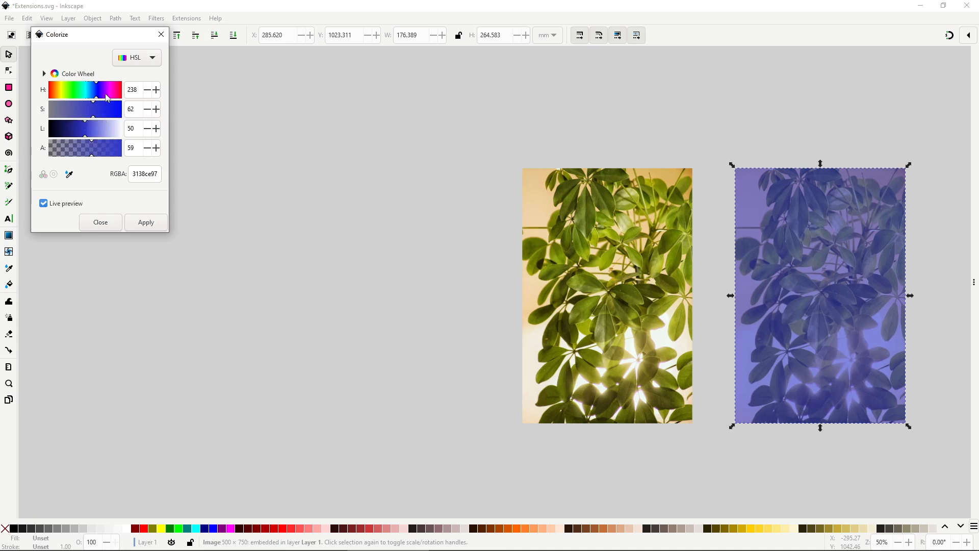
Preview Colorize with hue 300, saturation 36, lightness 35 and alpha 31, and shift the hue toward yellow
click(109, 93)
drag(100, 127, 75, 108)
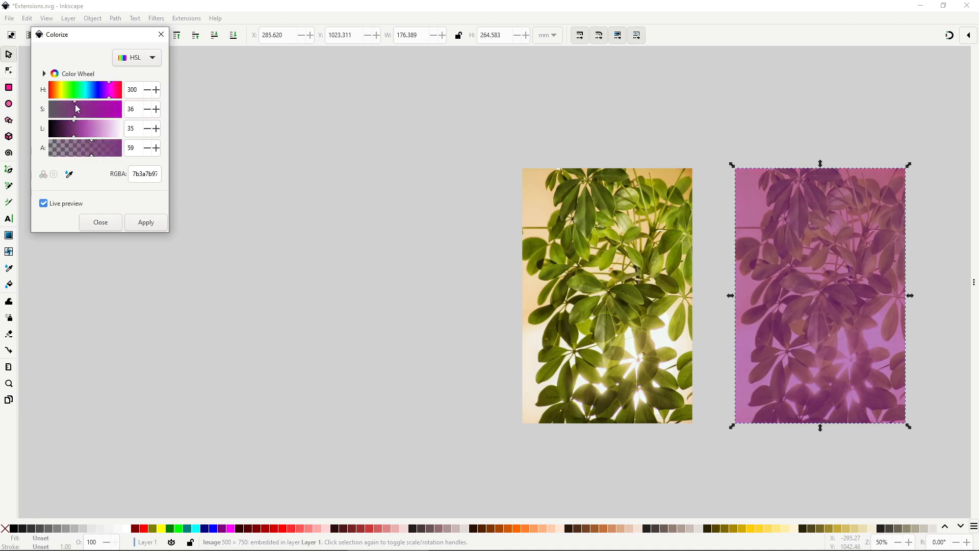
drag(94, 149, 70, 152)
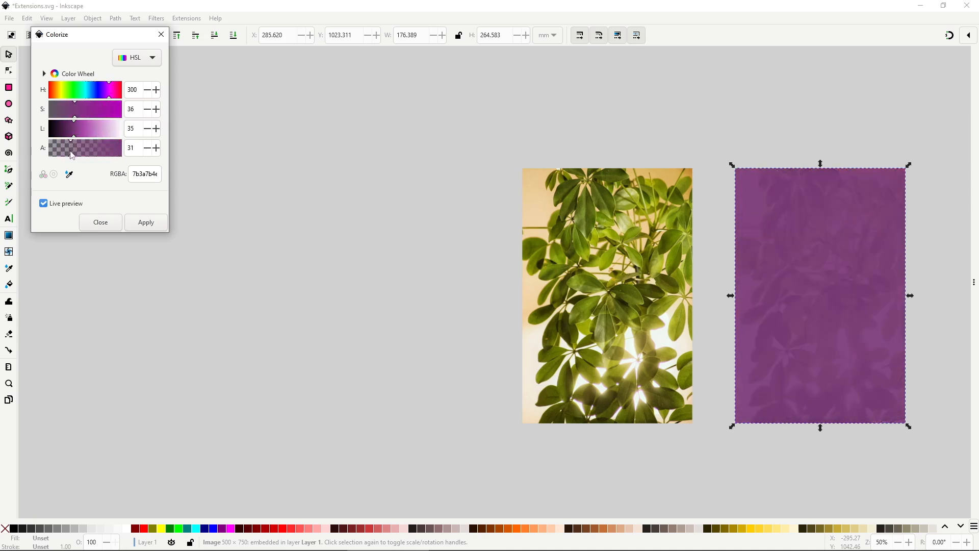
click(62, 91)
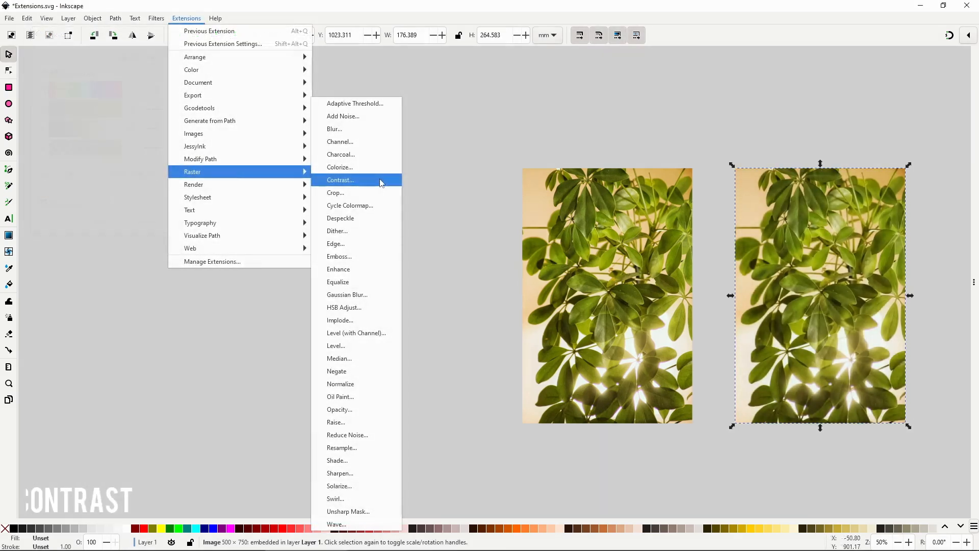
Open the Contrast raster extension with live preview and compare adjust values of 5, 1 and 2 on the right plant image
click(340, 180)
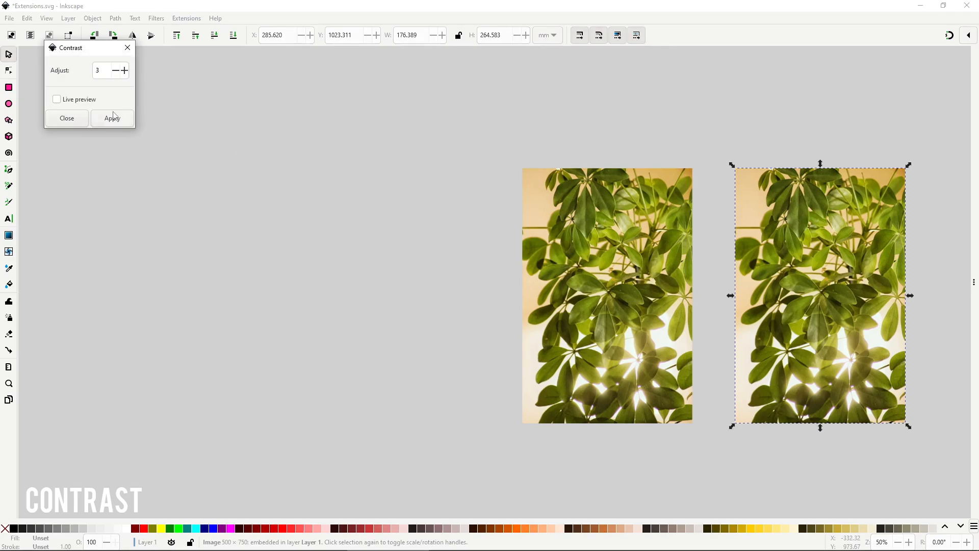
click(77, 99)
drag(105, 70, 77, 83)
text(5)
text(1)
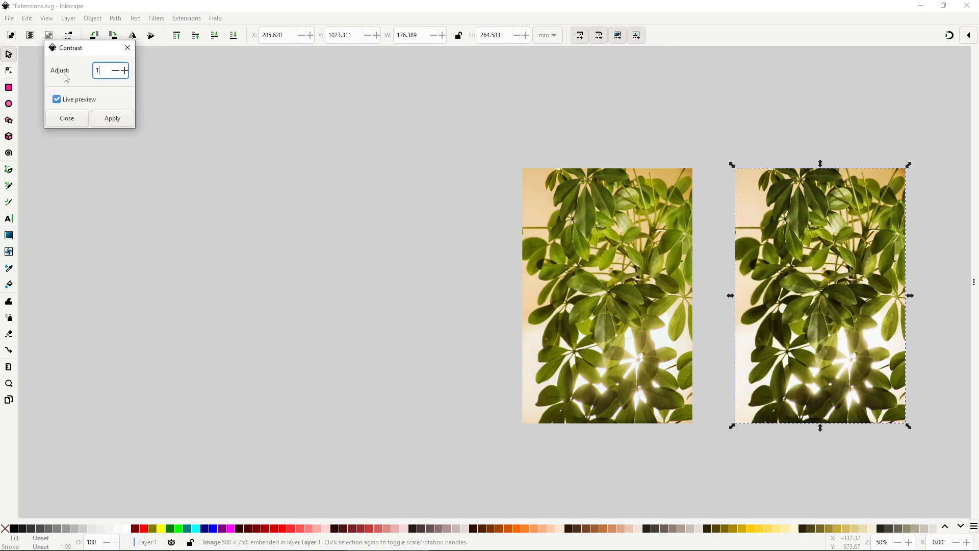
key(BackSpace)
text(2)
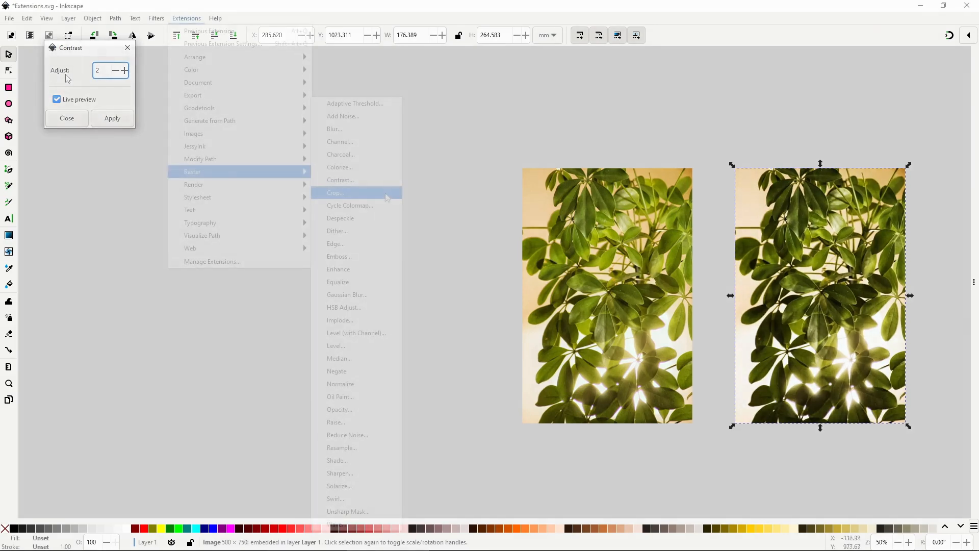
Open the Crop raster extension on the right plant image with live preview and set the top and bottom crop to 50 px
click(386, 196)
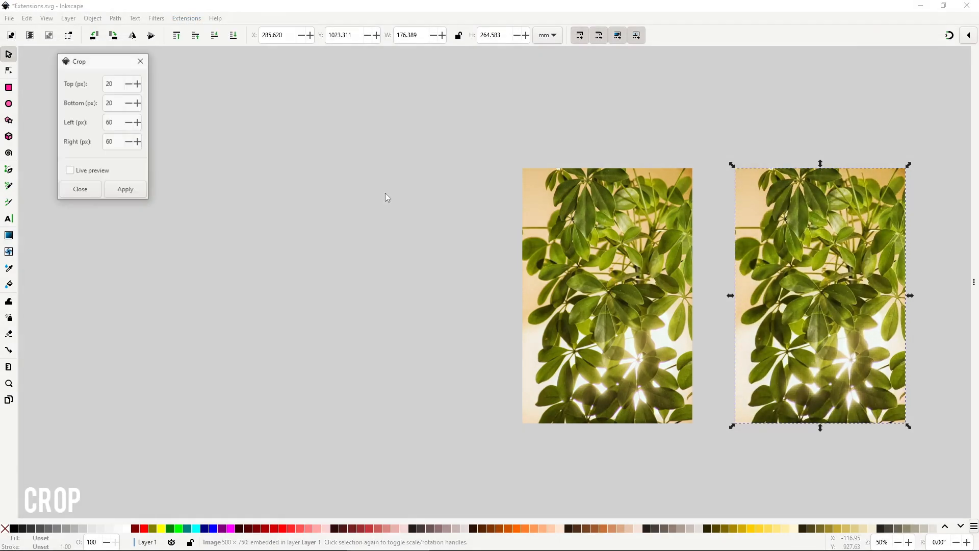
click(100, 172)
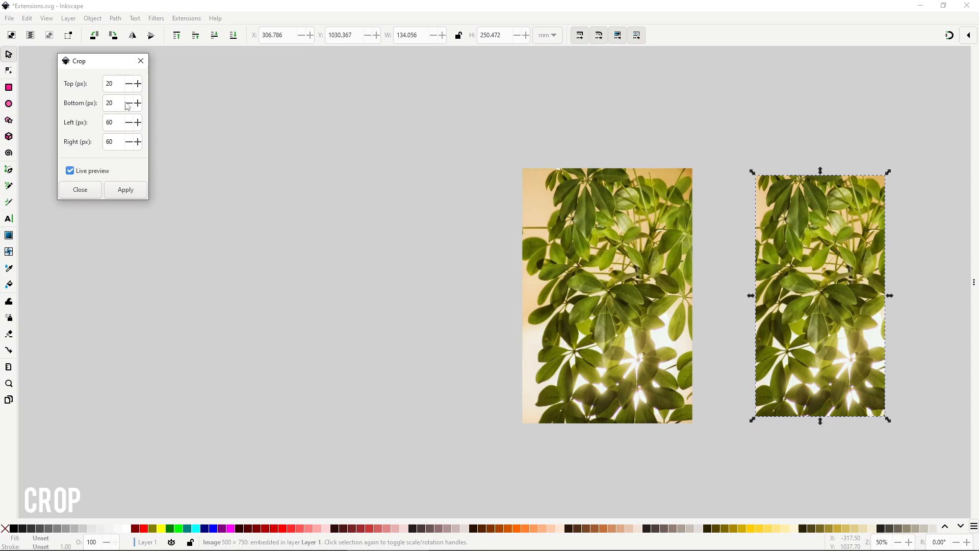
click(129, 86)
text(50)
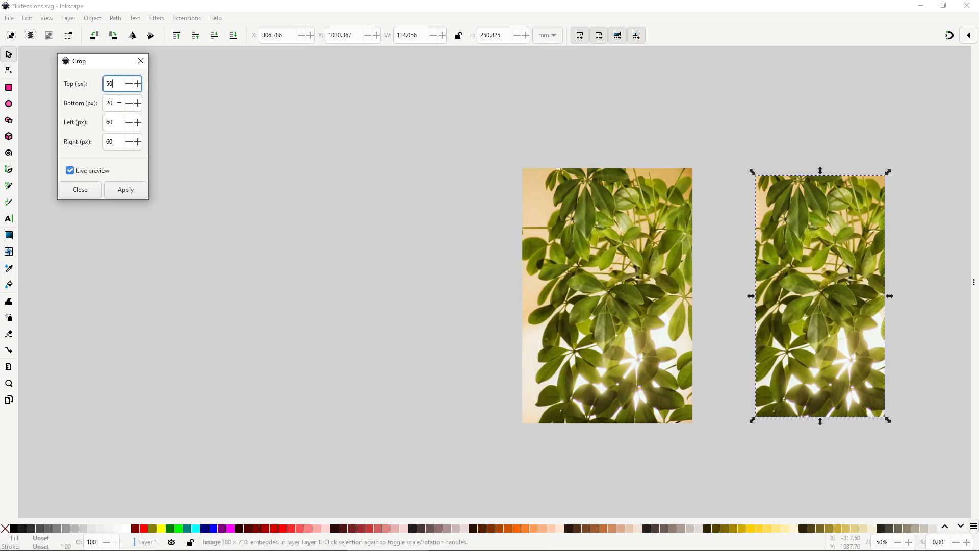
key(Tab)
text(50)
key(Tab)
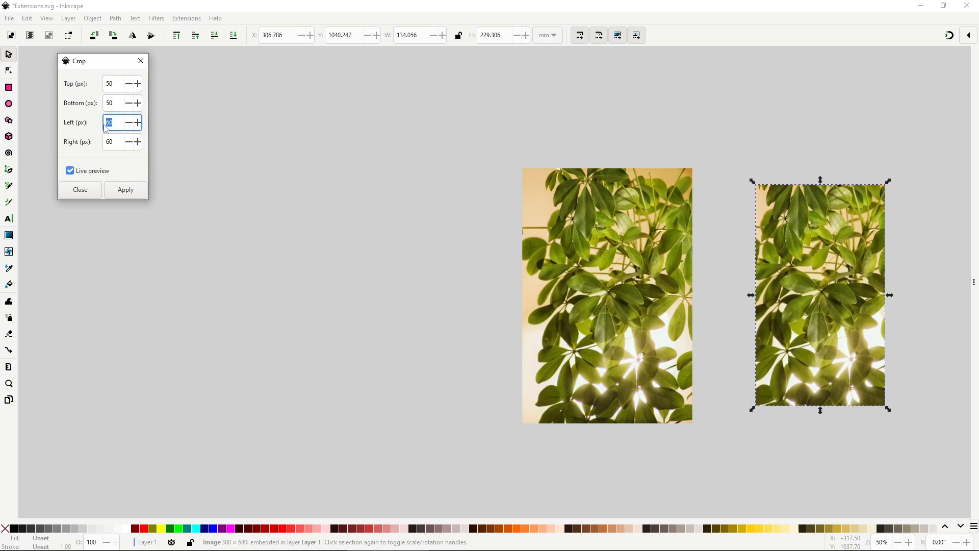
Set the right crop to 100 px, and the left crop first to 50 px and finally to 100 px
text(50)
key(Tab)
text(100)
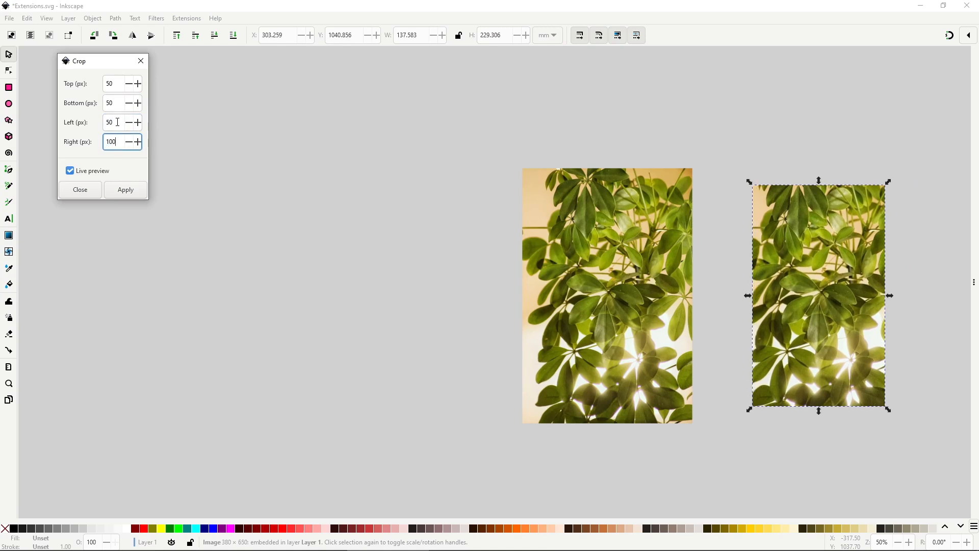
click(118, 122)
double_click(118, 122)
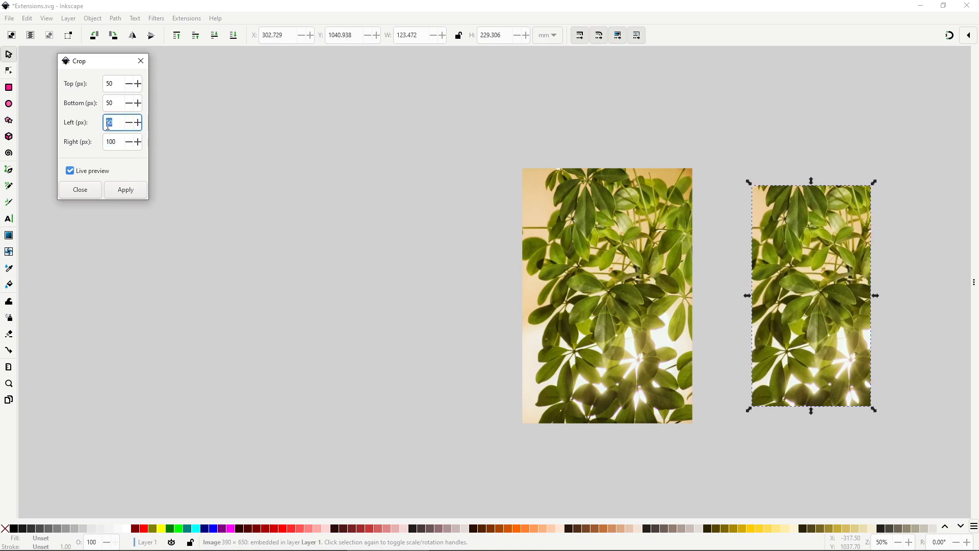
text(100)
click(118, 143)
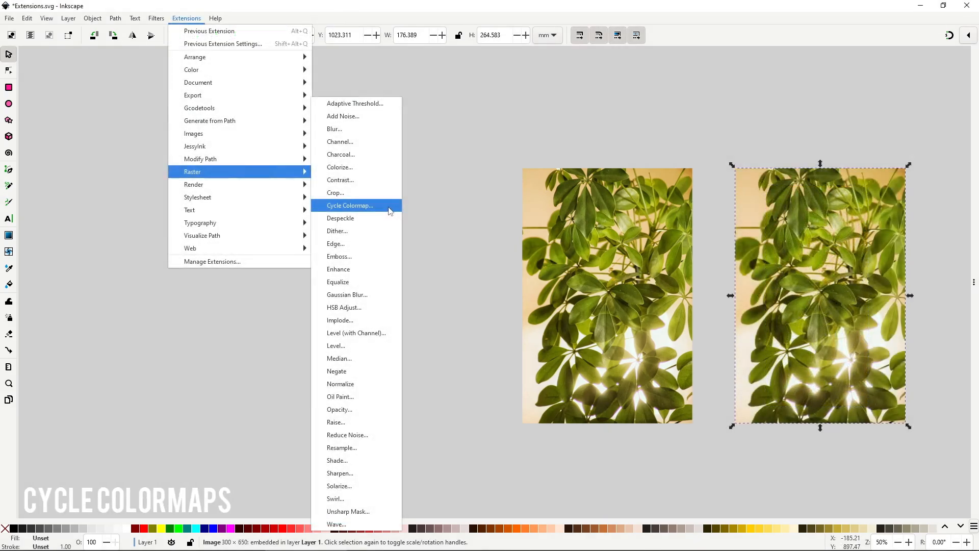
Open the Cycle Colormap raster extension on the right plant image with live preview and set the amount to 300
click(390, 210)
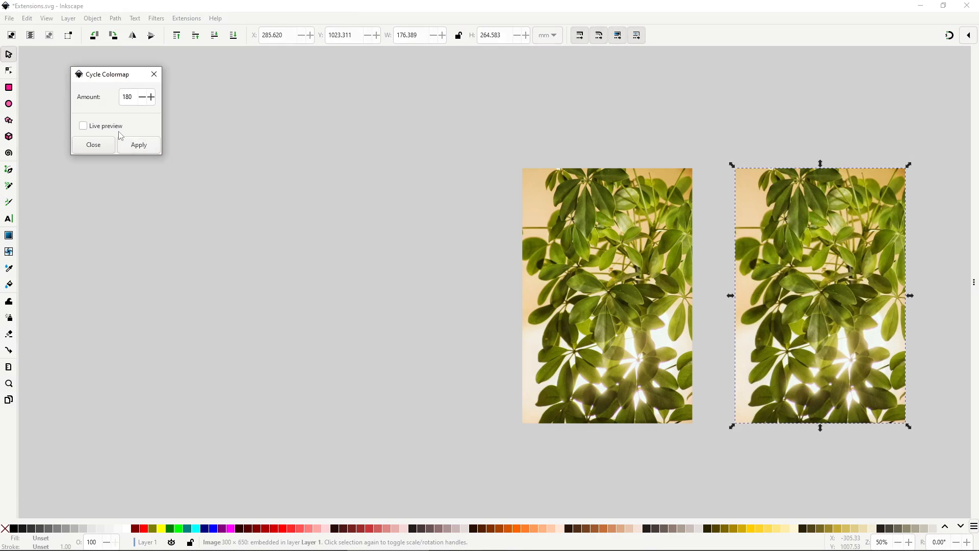
click(118, 127)
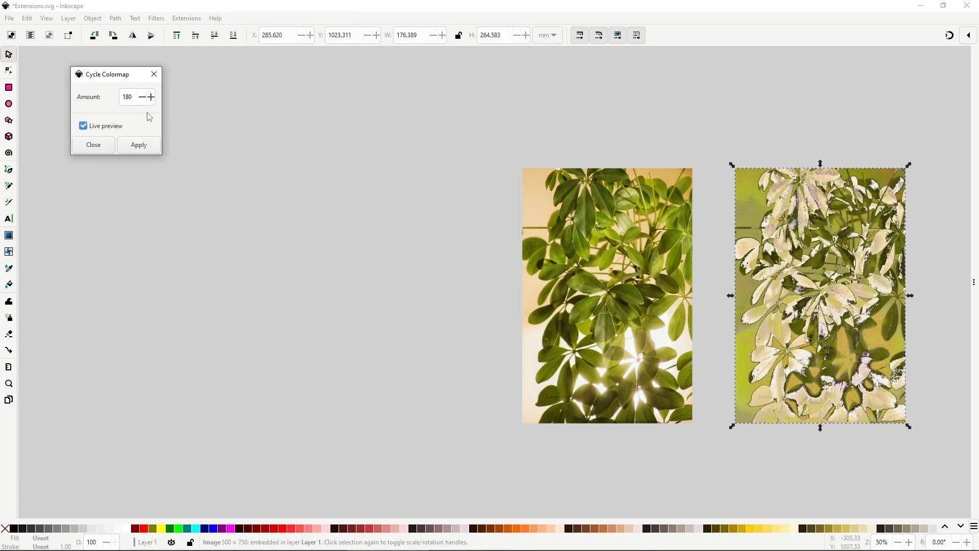
double_click(127, 97)
text(300)
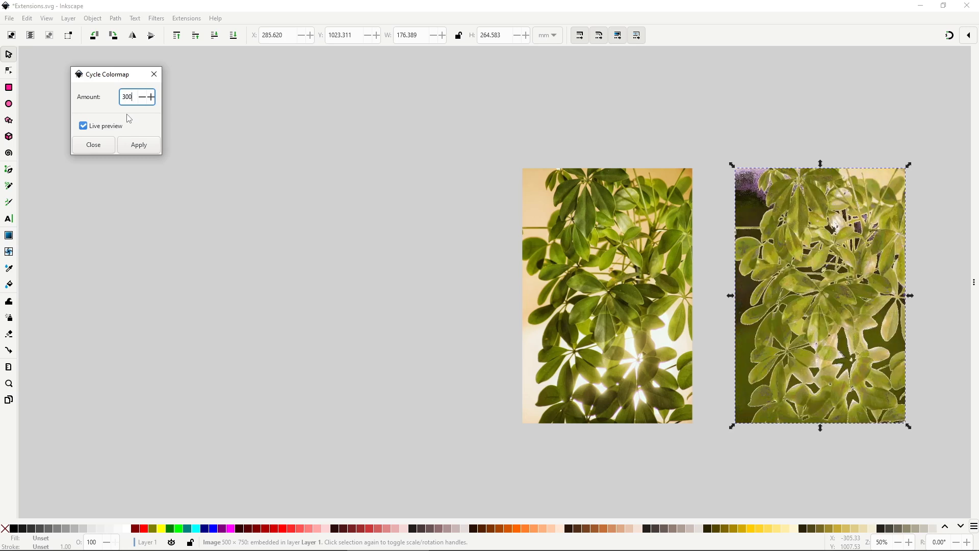
Preview the Cycle Colormap effect with amounts of 10, 50 and 100
key(ctrl+a)
text(10)
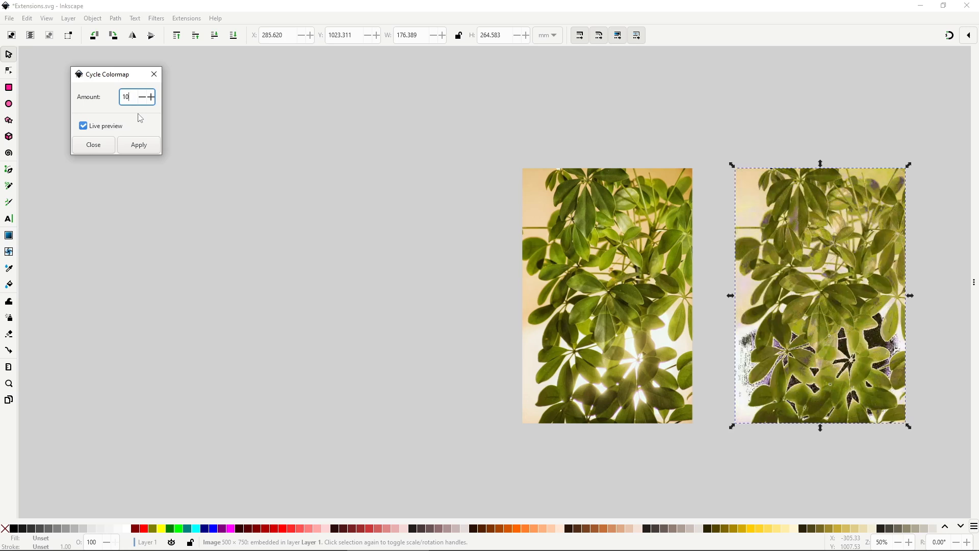
key(ctrl+a)
text(50)
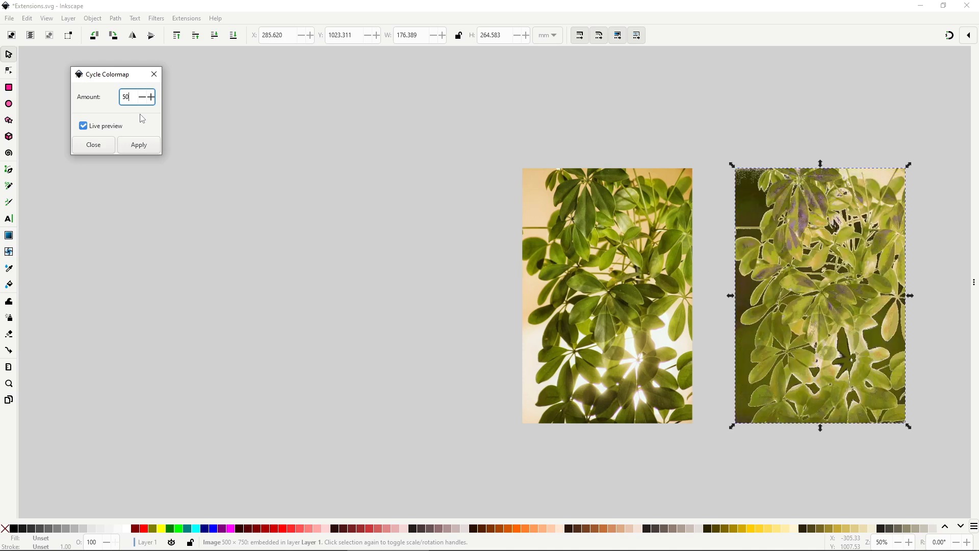
key(ctrl+a)
text(100)
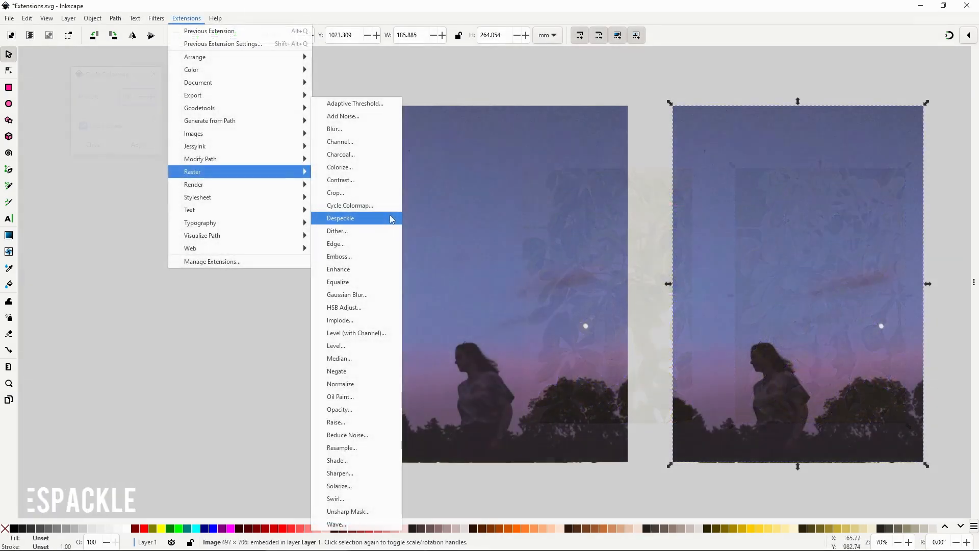
Apply the Despeckle raster extension to the right copy of the dusk silhouette photo
click(391, 218)
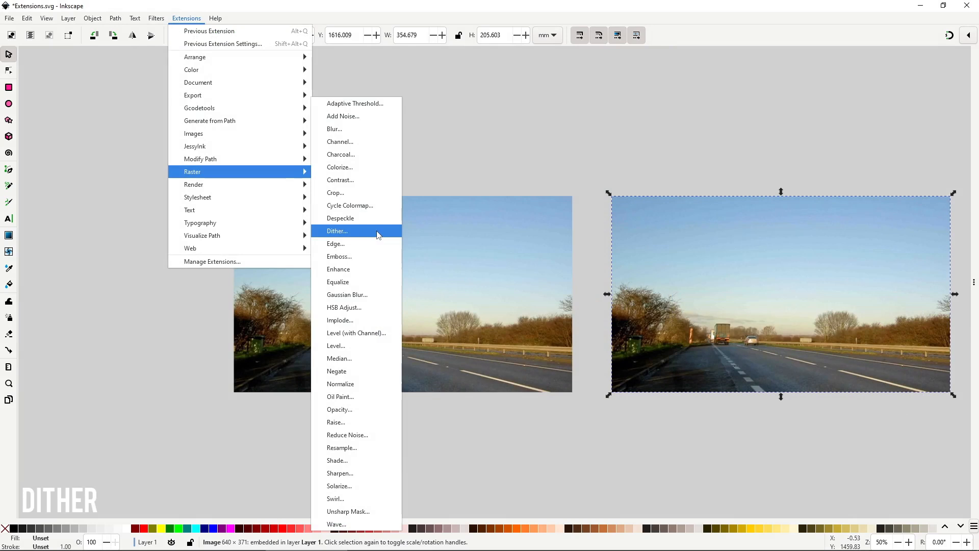
Open the Dither raster extension on the right road photo with live preview and set the amount to 10
click(378, 234)
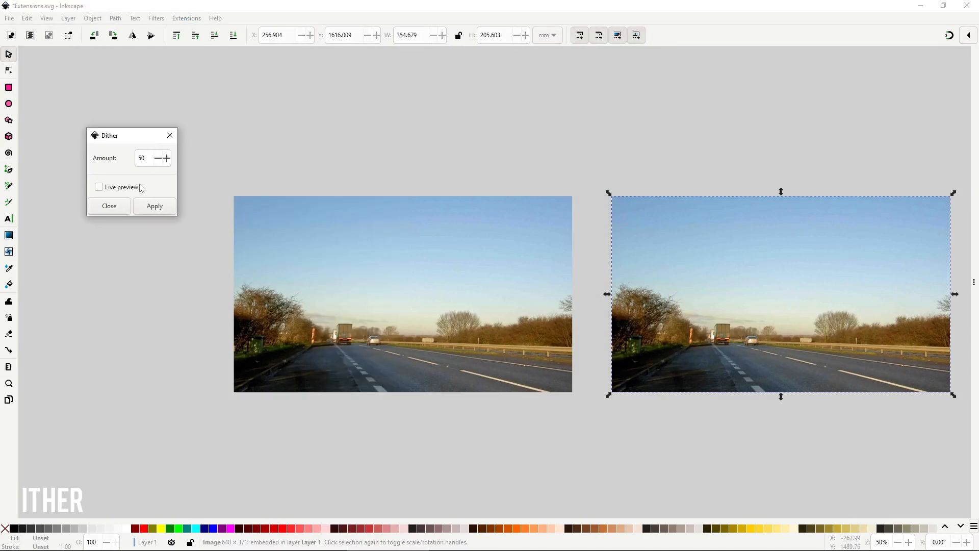
click(137, 188)
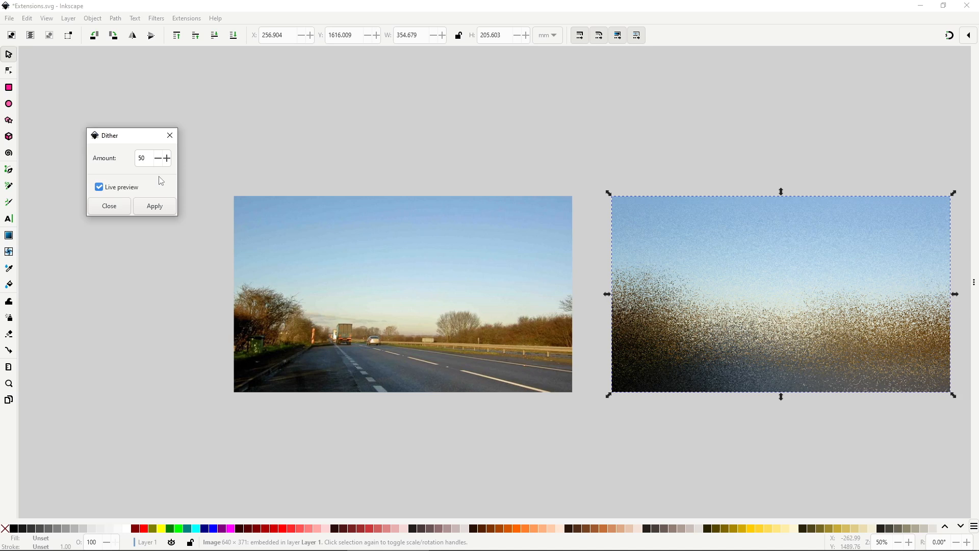
double_click(141, 158)
text(10)
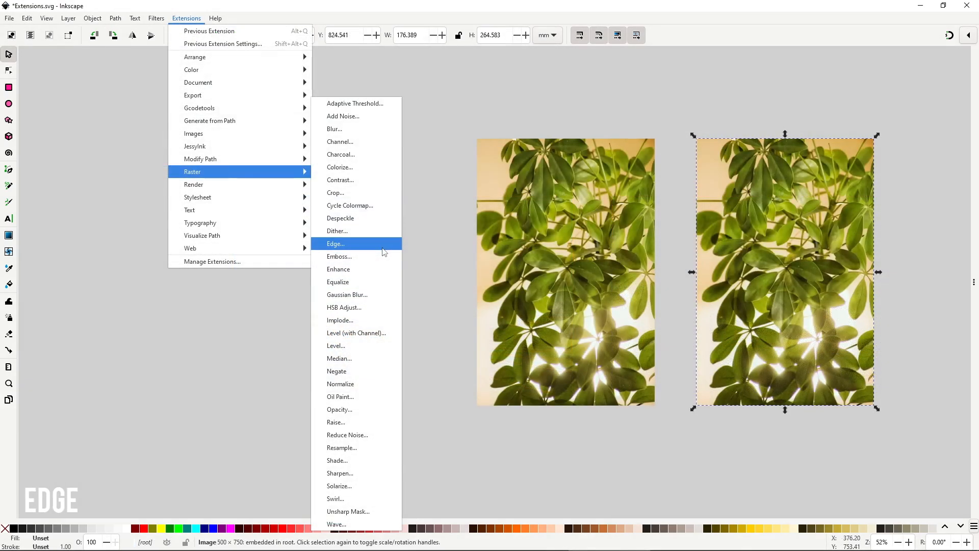
Open the Edge raster extension on the right plant image with live preview and compare radius values of 1, 2 and 3
click(382, 248)
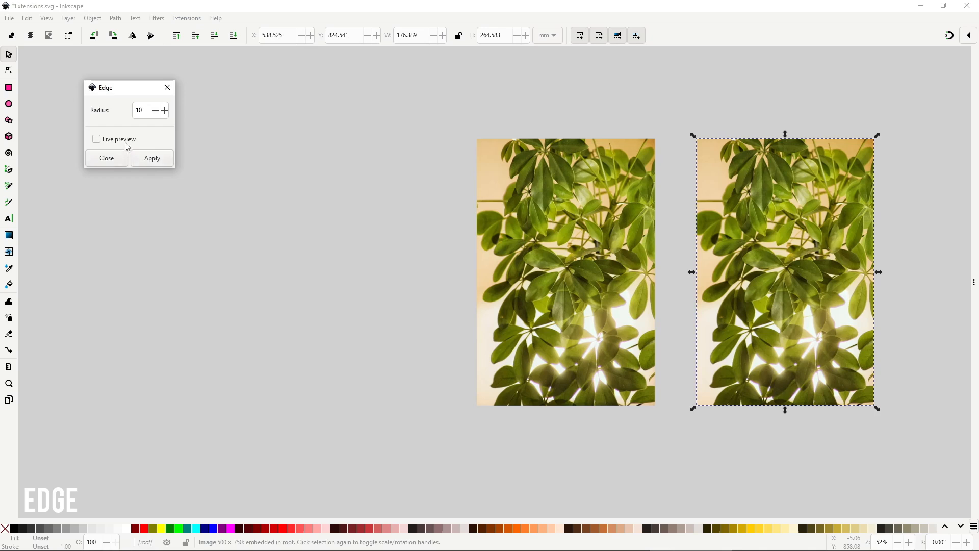
click(125, 140)
drag(146, 111, 128, 112)
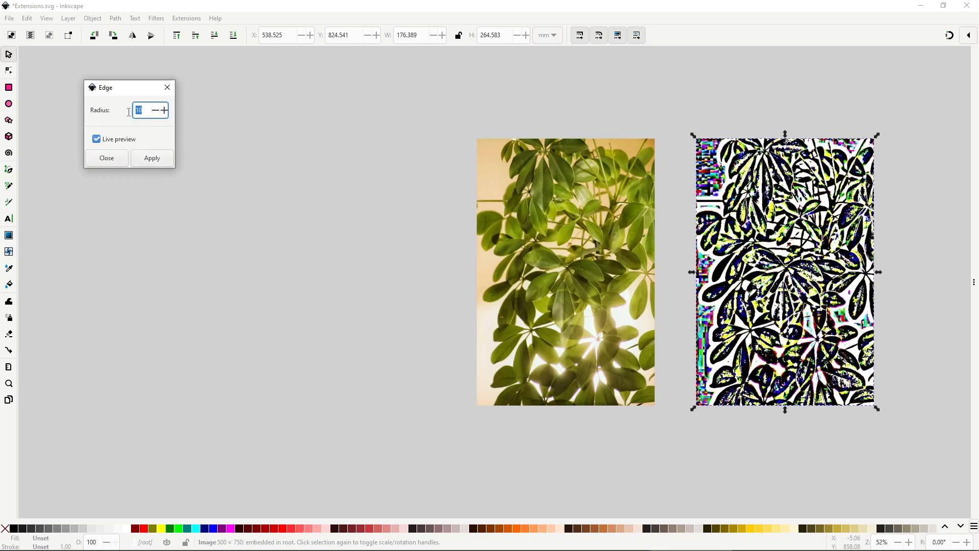
text(1)
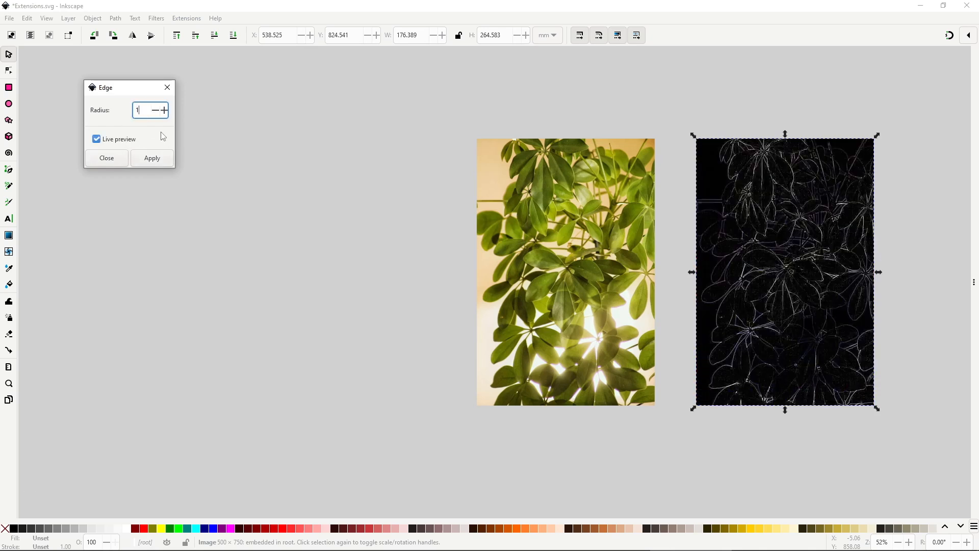
key(BackSpace)
text(2)
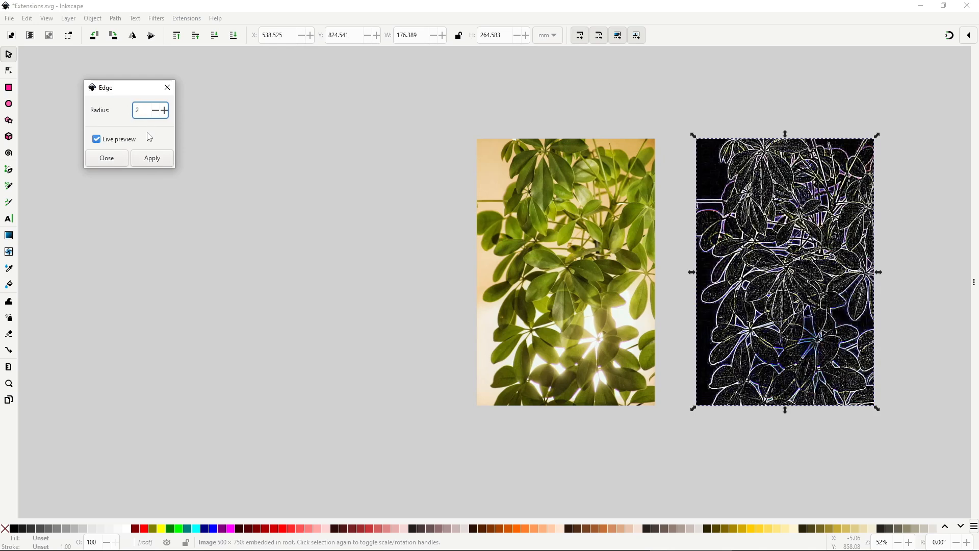
key(BackSpace)
text(3)
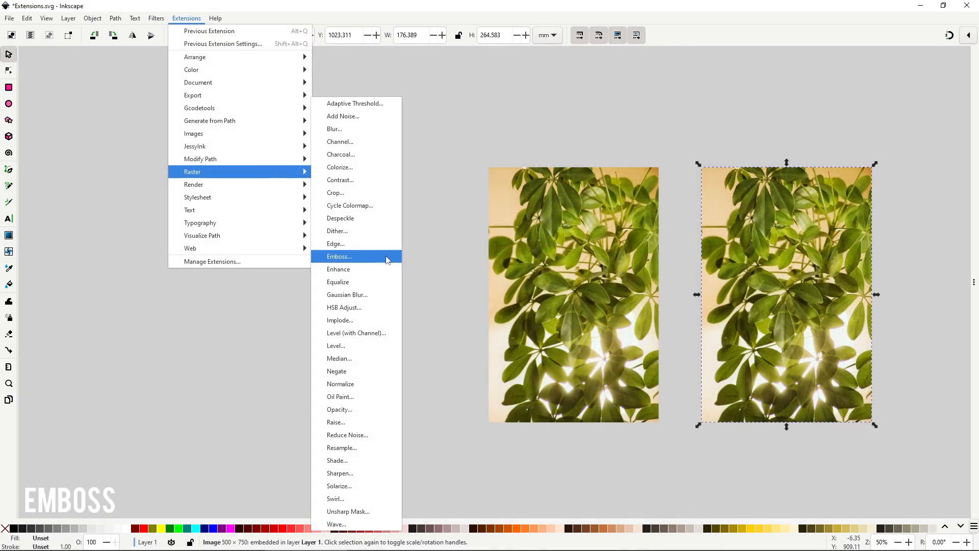
Open the Emboss raster extension on the right plant image with live preview and compare sigma values of 2.0, 0.5 and 1.5
click(386, 259)
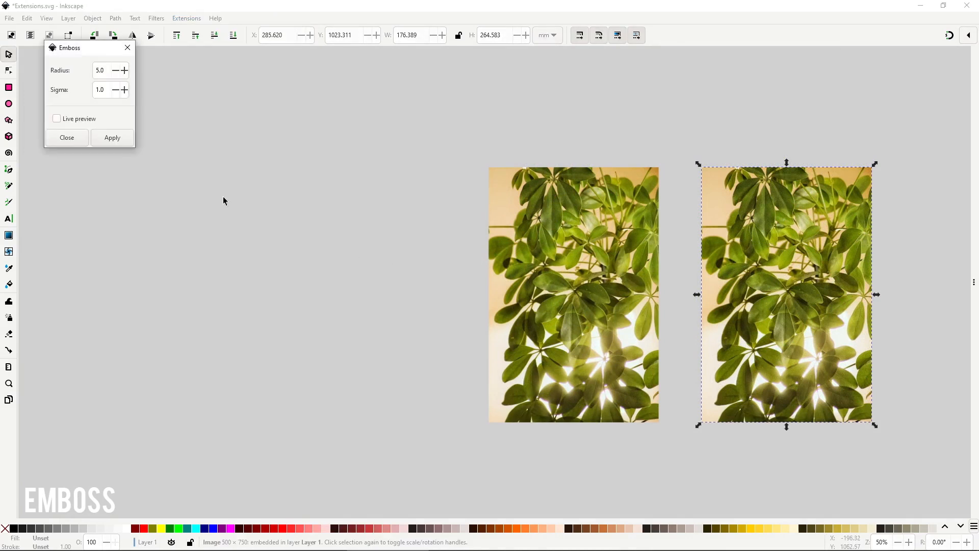
click(117, 138)
click(77, 119)
drag(97, 51, 300, 201)
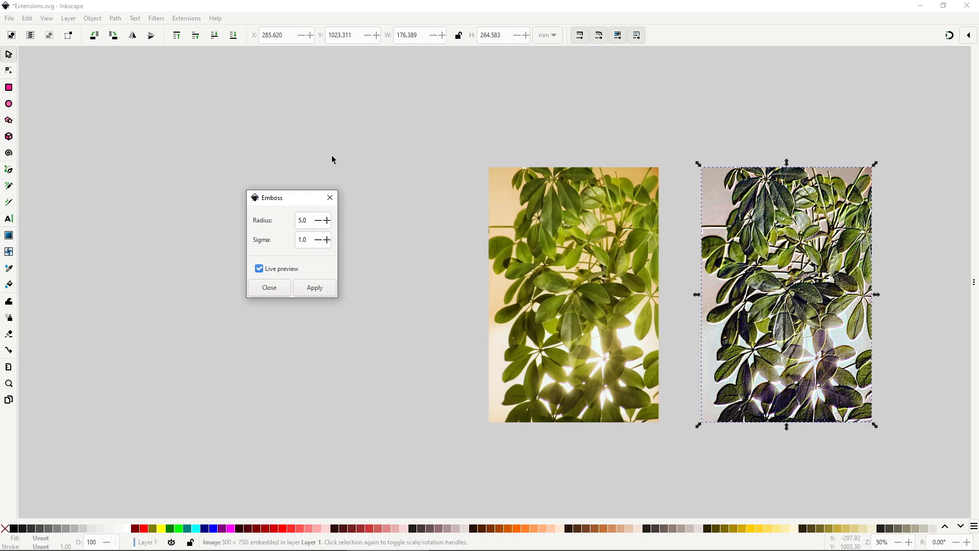
double_click(305, 235)
text(2.0)
double_click(301, 240)
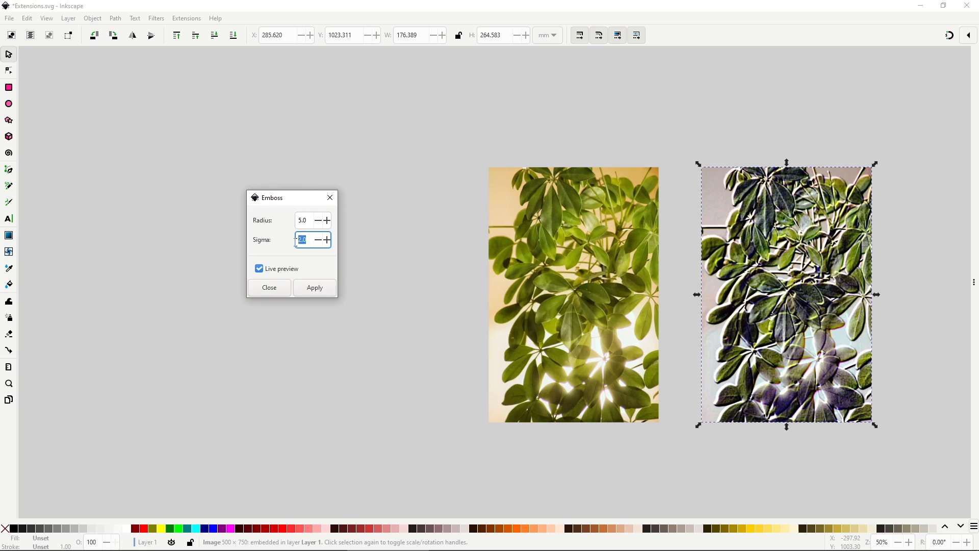
text(0.5)
key(ctrl+a)
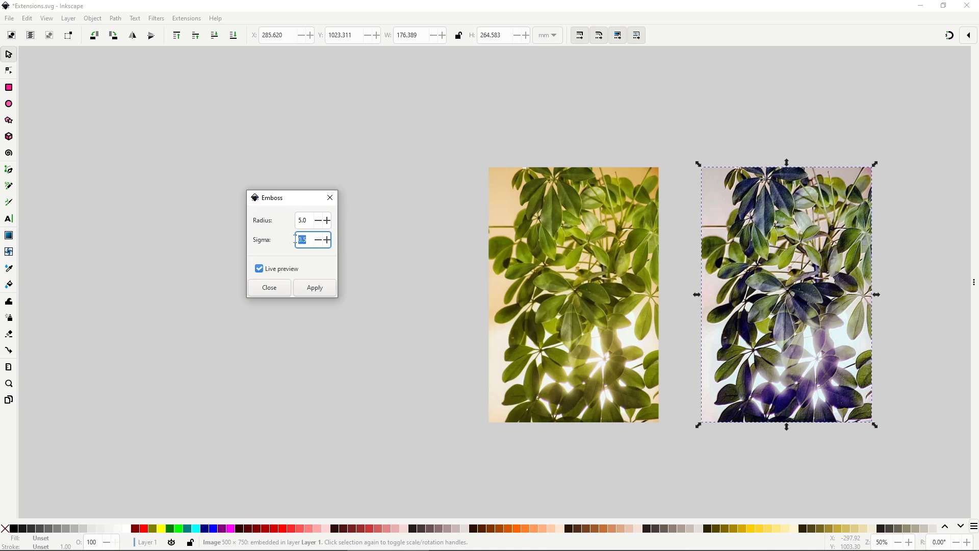
text(1.5)
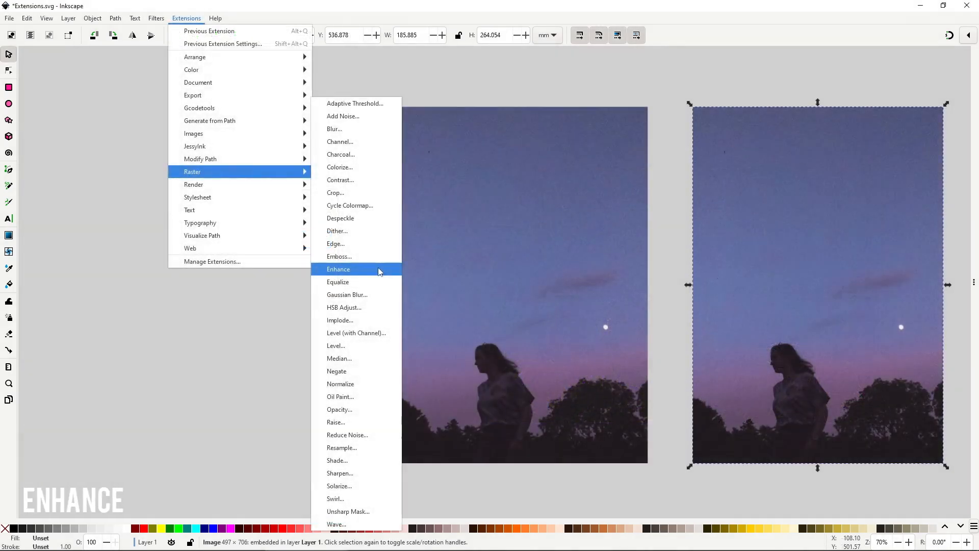
Apply the Enhance raster extension to the right dusk silhouette photo and Equalize to the right plant image
click(379, 270)
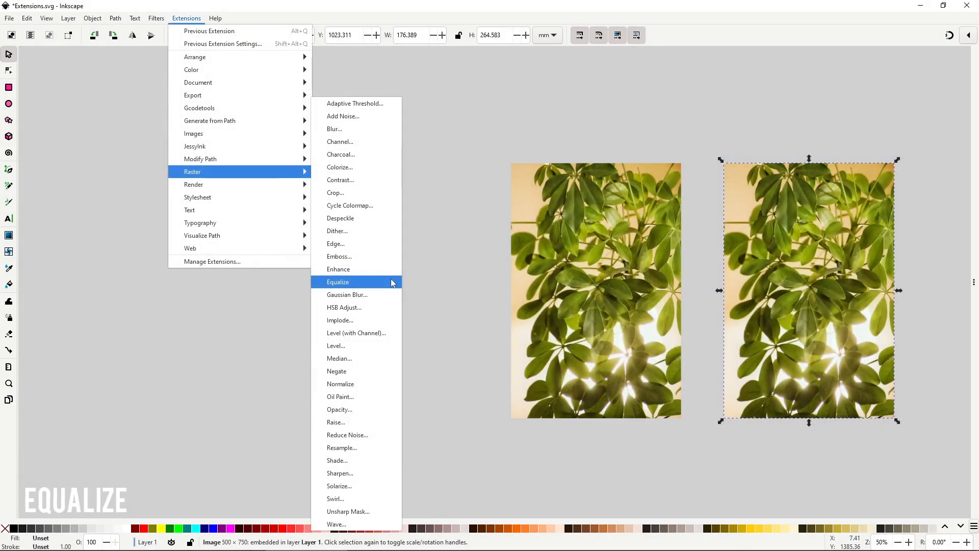
click(390, 282)
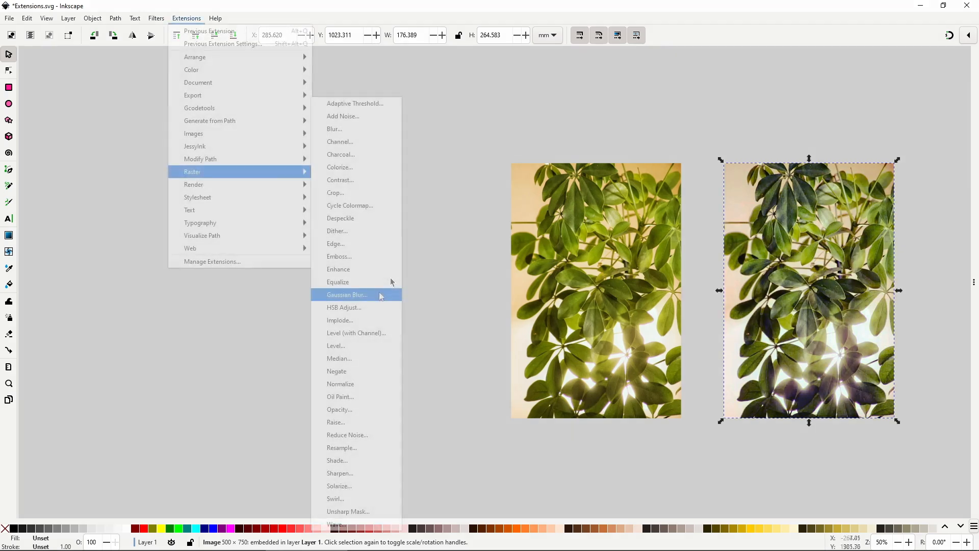
Open the Gaussian Blur raster extension on the right plant image with live preview, setting factor to 10 and sigma to 5
click(378, 294)
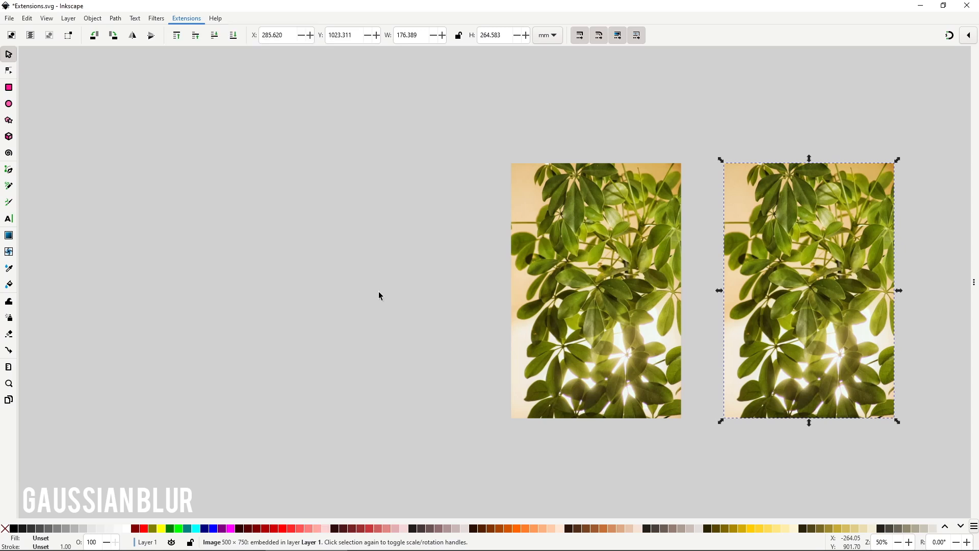
click(110, 171)
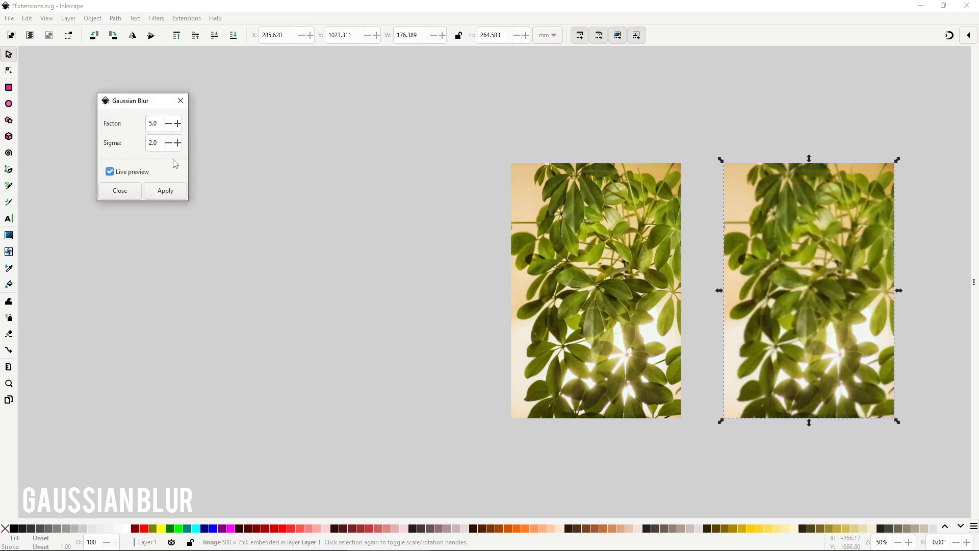
double_click(155, 124)
text(10)
key(Return)
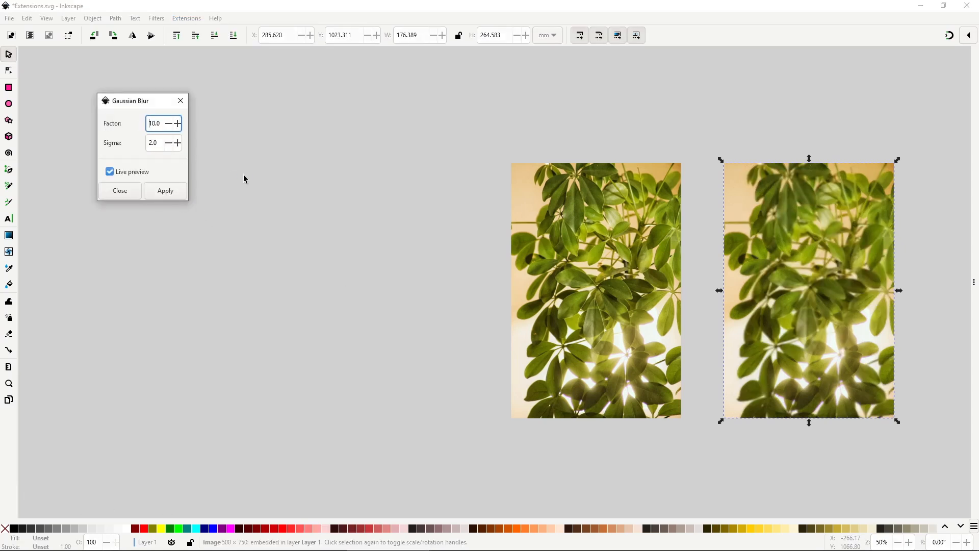
double_click(153, 143)
text(5)
key(Return)
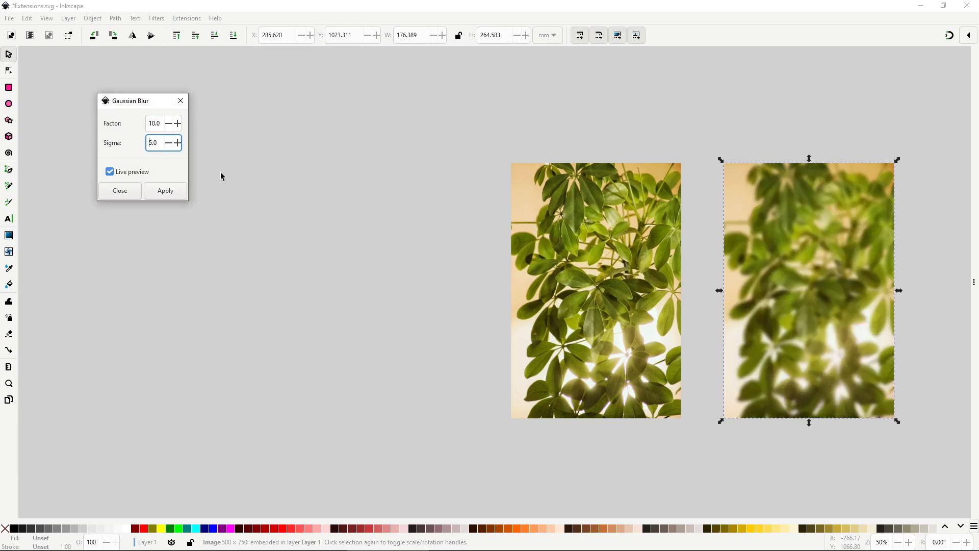
Preview the Gaussian Blur effect with sigma values of 4 and 10
double_click(158, 147)
text(4)
key(Return)
key(BackSpace)
text(1)
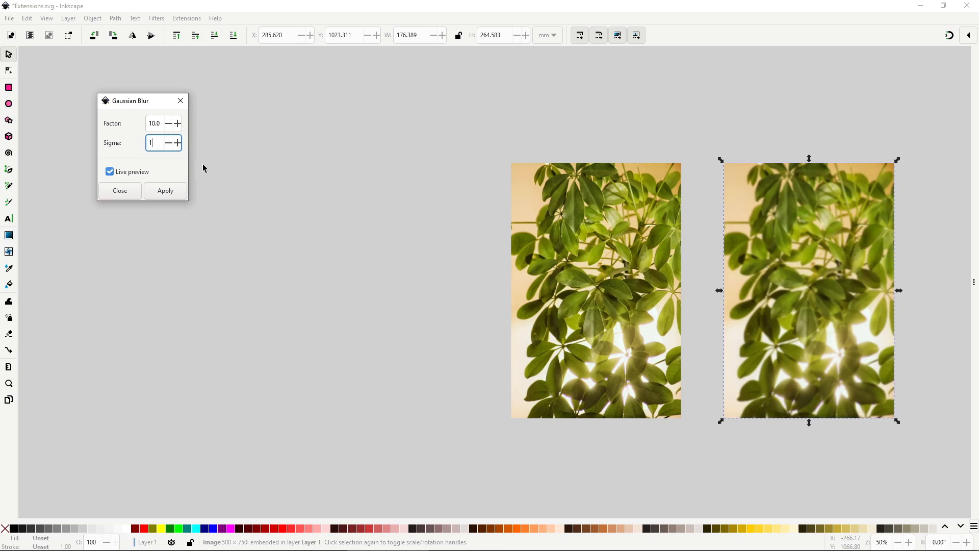
text(0)
key(Return)
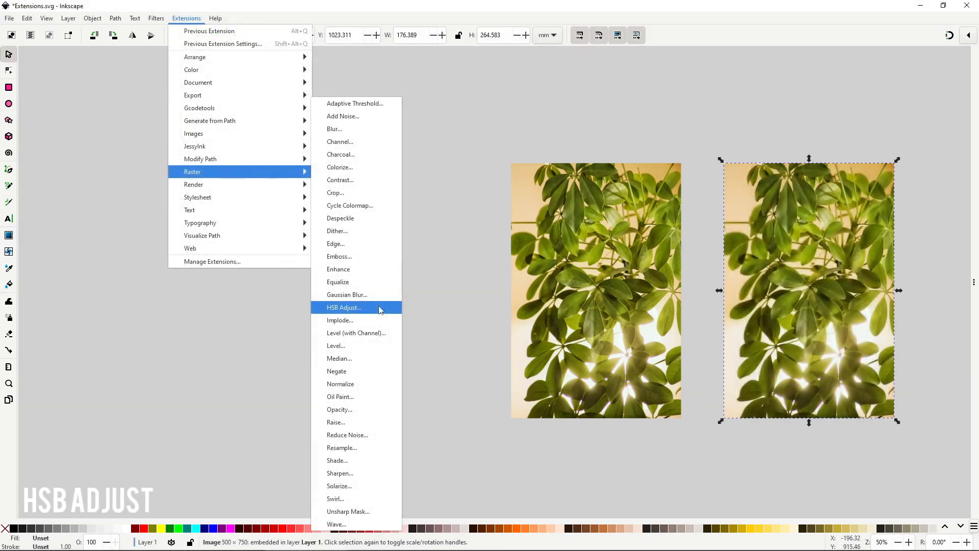
Open the HSB Adjust raster extension on the right plant image with live preview, setting hue to 200 and brightness to 100
click(380, 308)
click(154, 205)
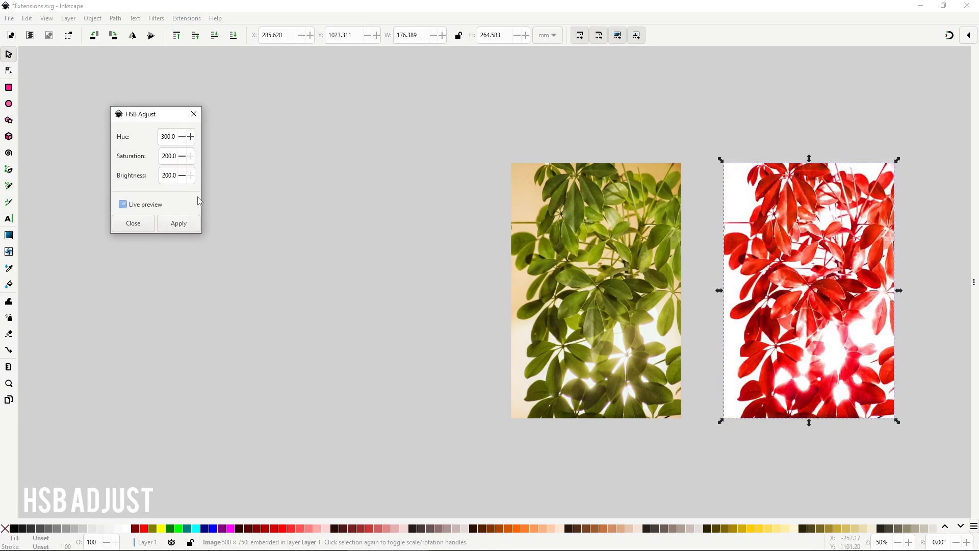
double_click(174, 136)
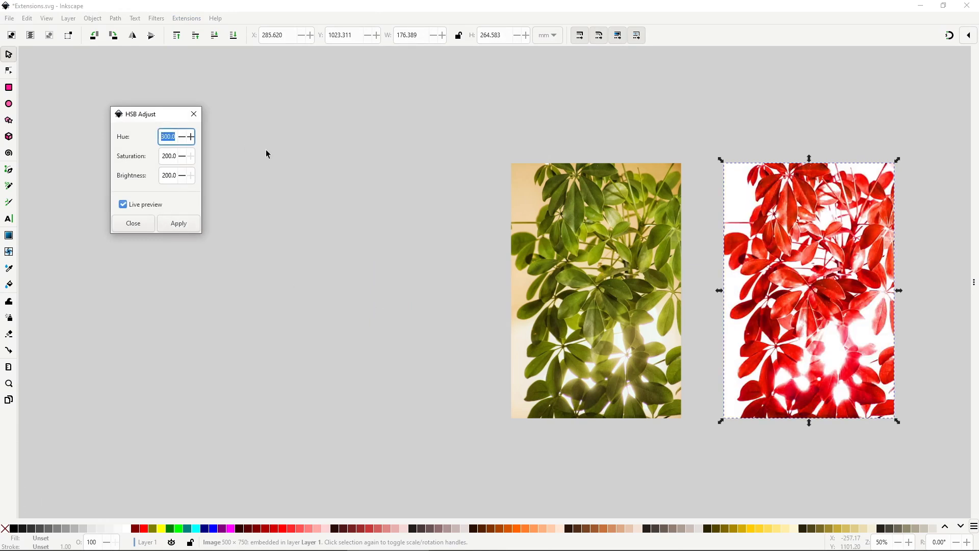
text(200)
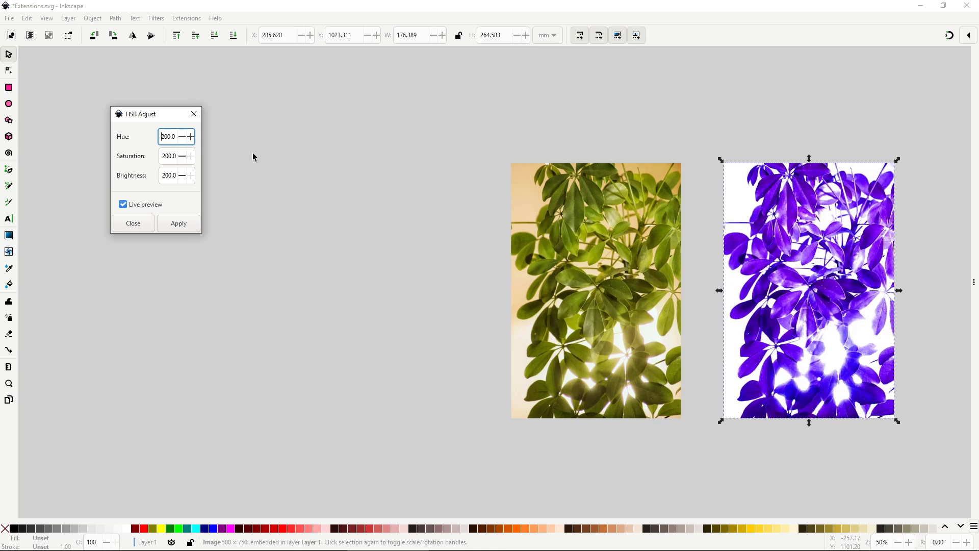
click(169, 175)
double_click(168, 175)
text(100)
key(Return)
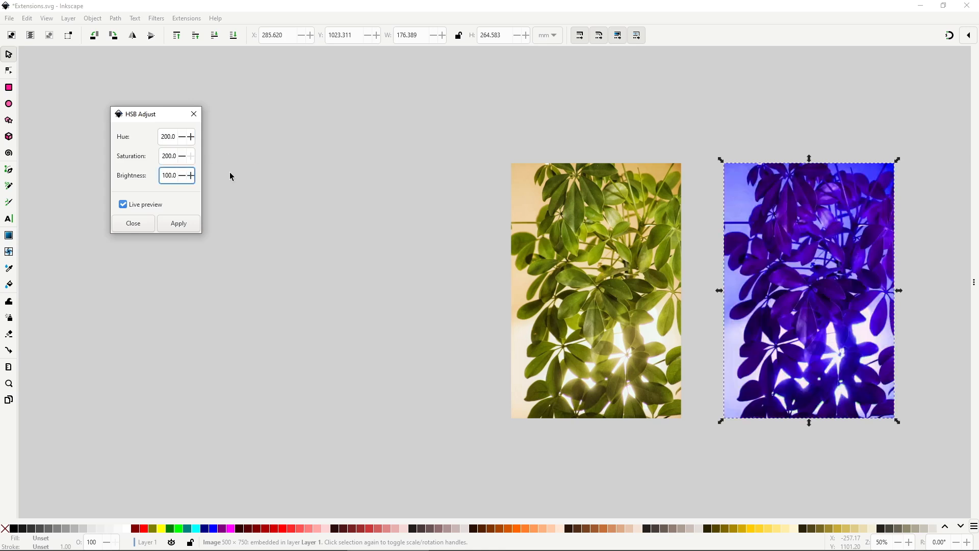
Set the HSB Adjust hue to 100 and compare saturation values of 100 and 0
click(168, 137)
double_click(168, 137)
text(100)
key(Return)
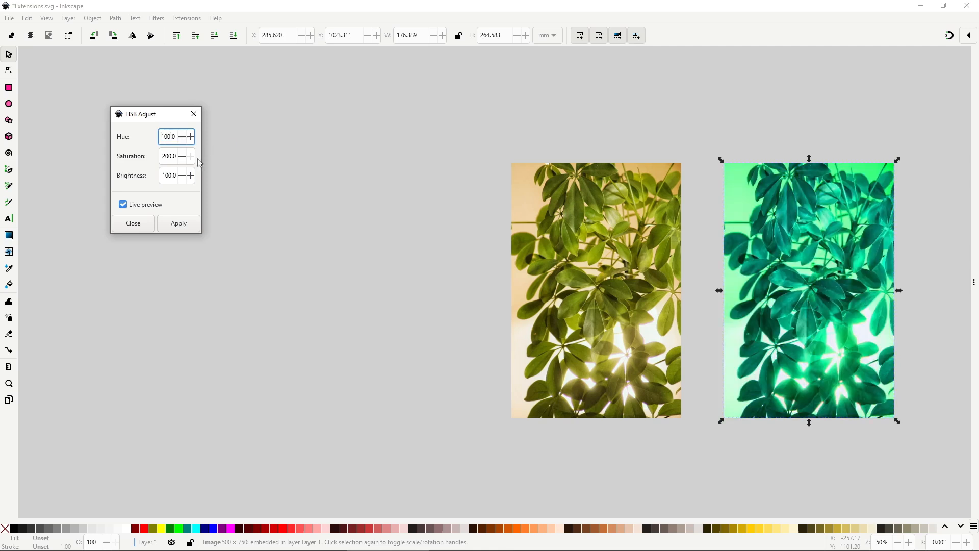
double_click(168, 156)
text(100)
key(Return)
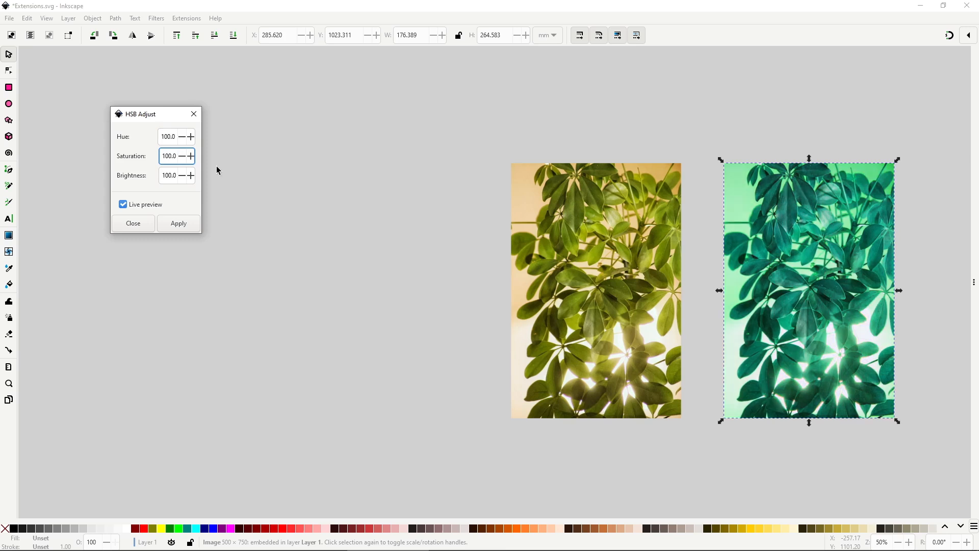
double_click(169, 156)
text(0)
key(Return)
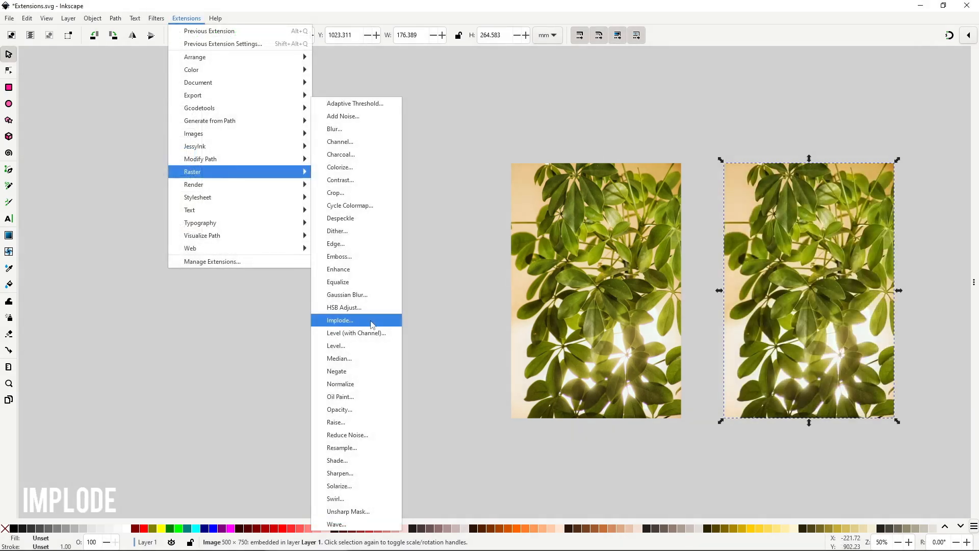
Open the Implode raster extension on the right plant image with live preview and gradually lower the factor through 3.5, 2.4 and 1.1
click(371, 322)
click(150, 192)
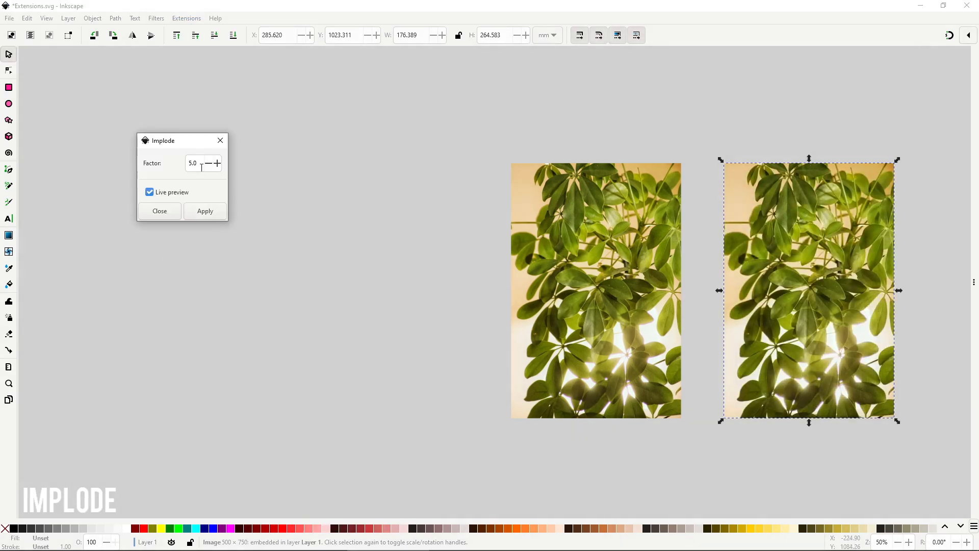
click(208, 164)
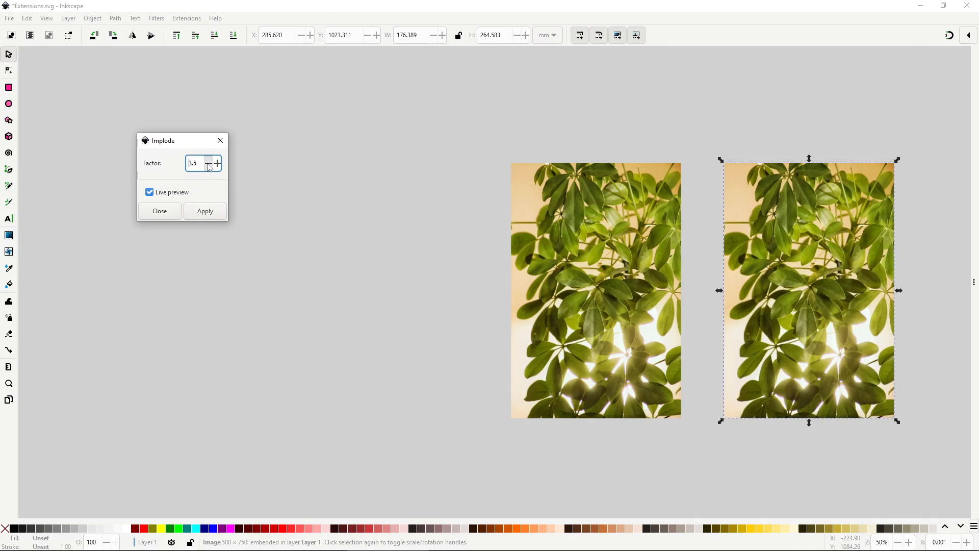
click(209, 166)
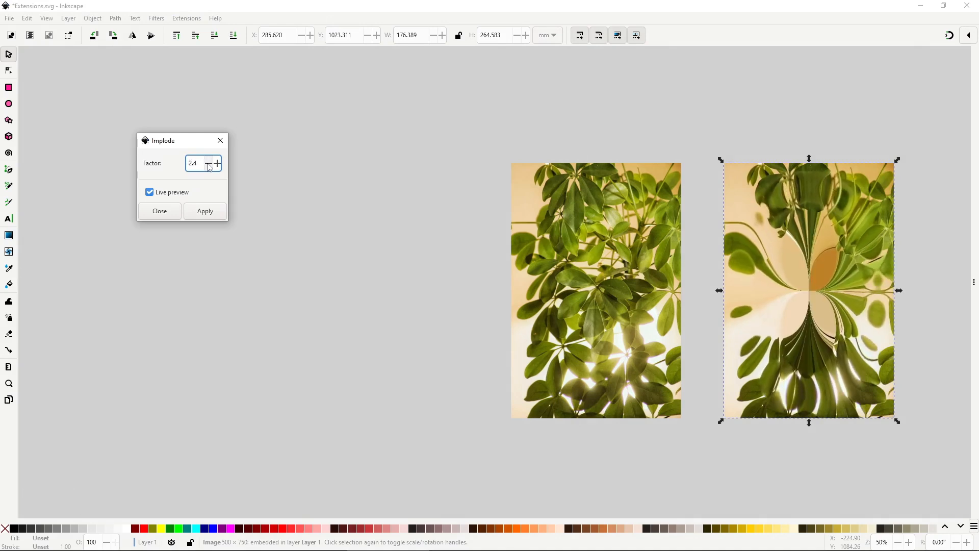
click(209, 166)
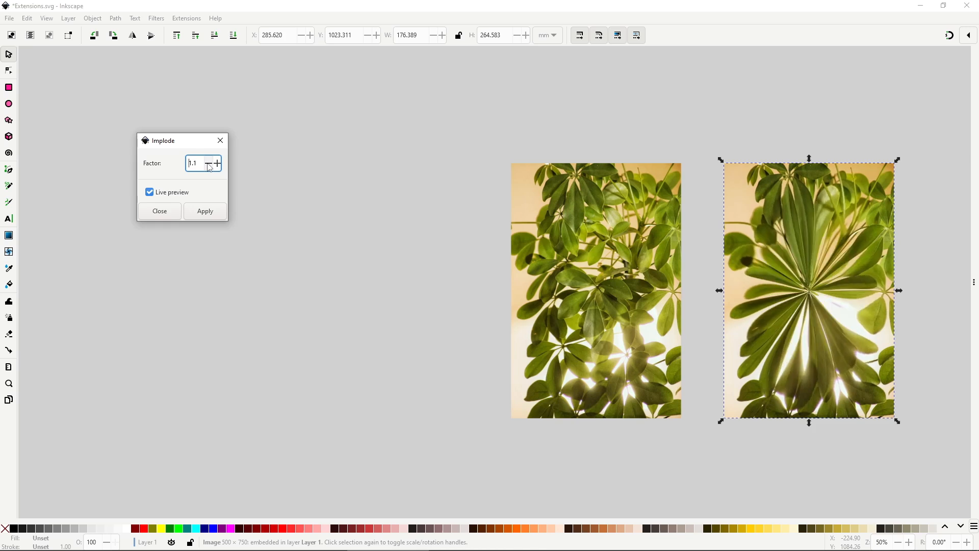
click(209, 167)
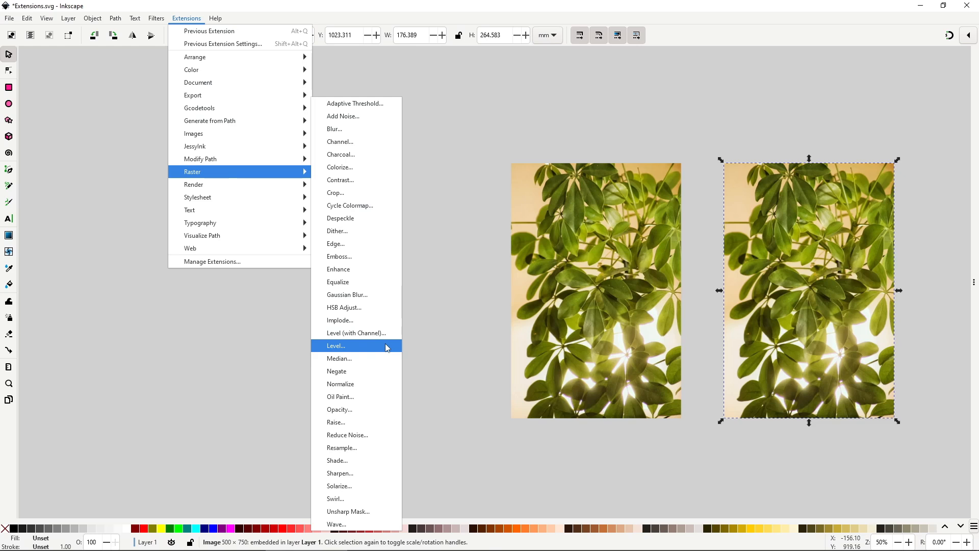
Open the Level raster extension on the right plant image with live preview and set the black point to 0
click(386, 346)
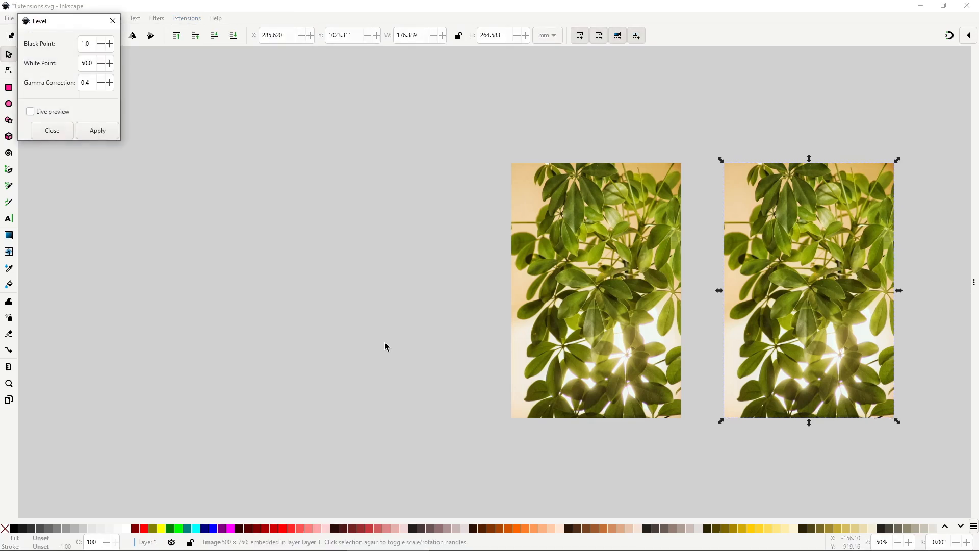
click(61, 112)
drag(82, 25, 316, 204)
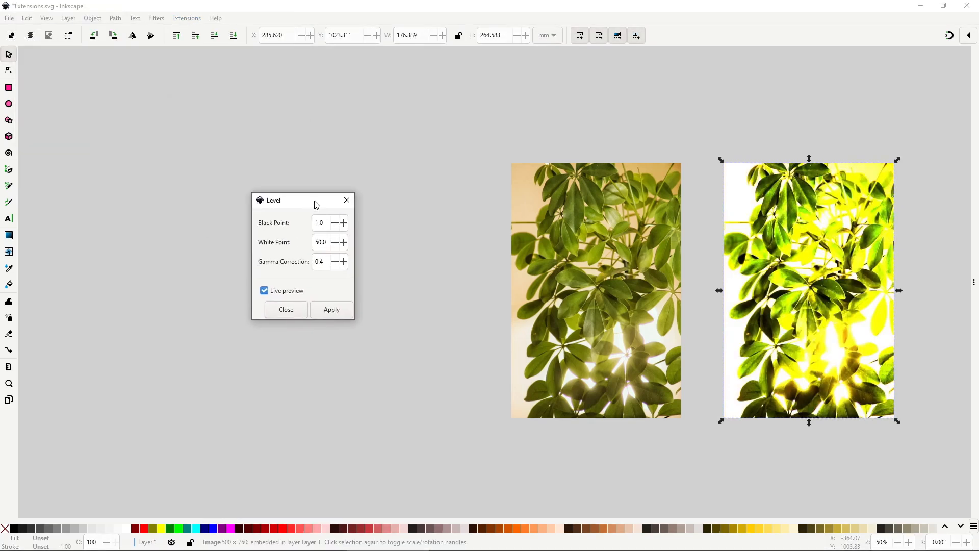
drag(327, 222, 313, 222)
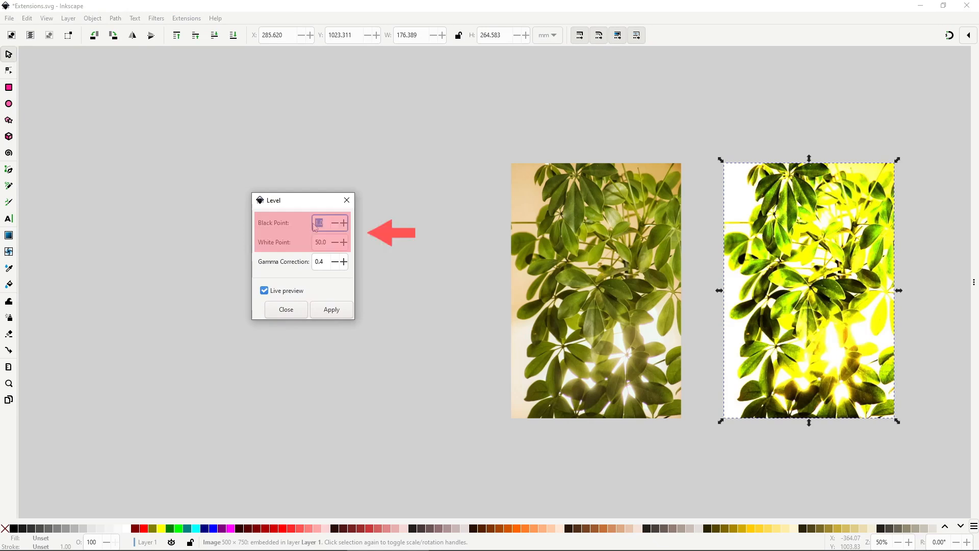
text(0)
key(Return)
Compare Level white point values of 30 and 80 on the right plant image
double_click(327, 241)
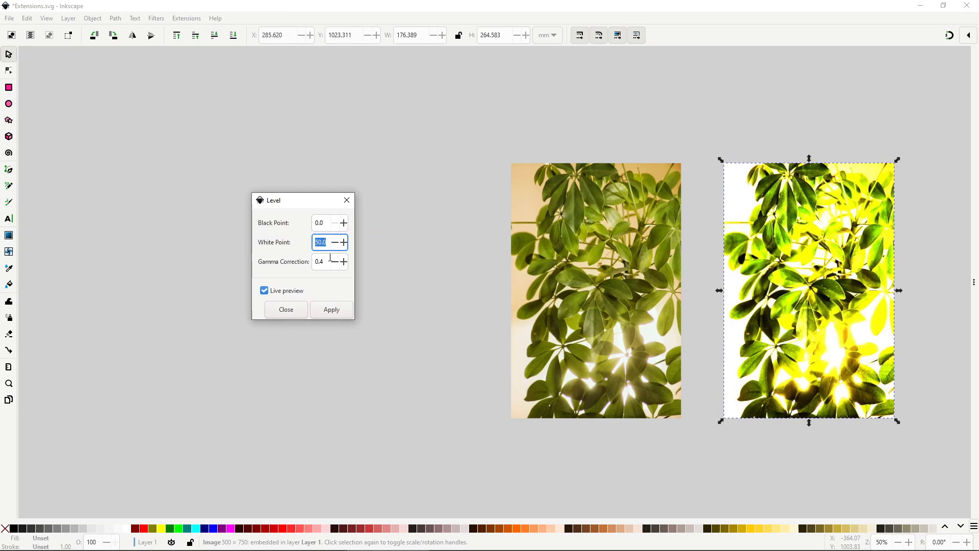
text(3)
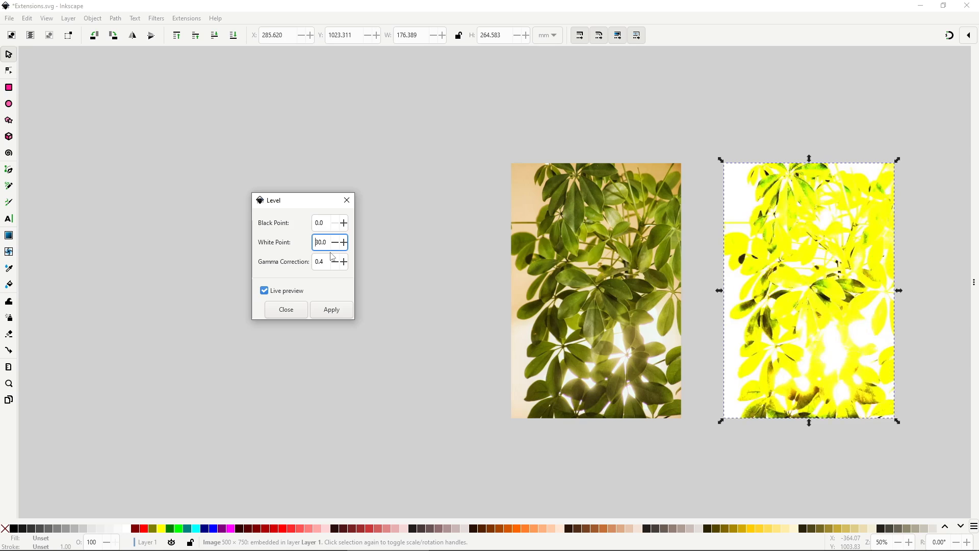
drag(327, 242, 313, 243)
text(80)
Raise the Level effect's gamma correction step by step to 1.0
click(343, 262)
click(343, 262)
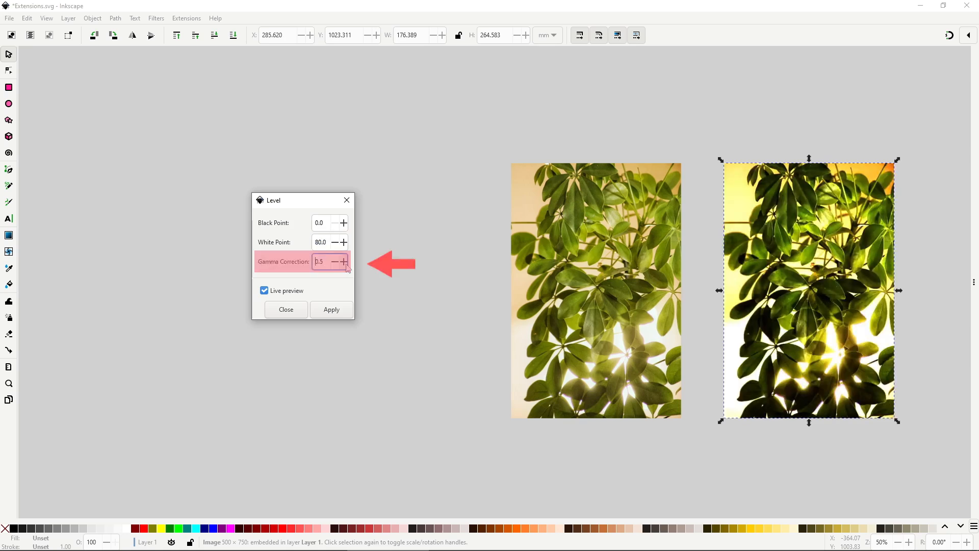
click(344, 262)
click(344, 262)
click(345, 262)
click(344, 262)
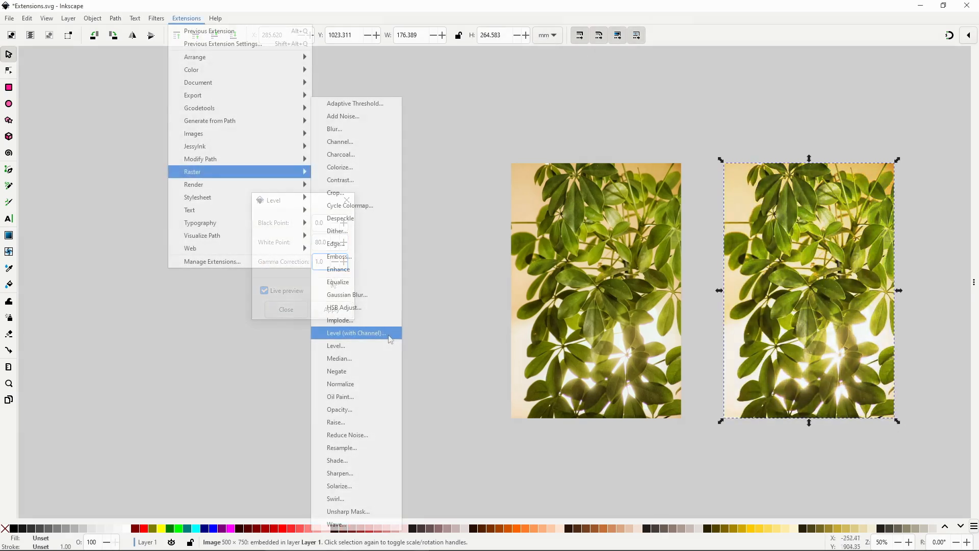
Open the Level (with Channel) raster extension on the right plant image with live preview and switch the channel to Green Channel
click(389, 334)
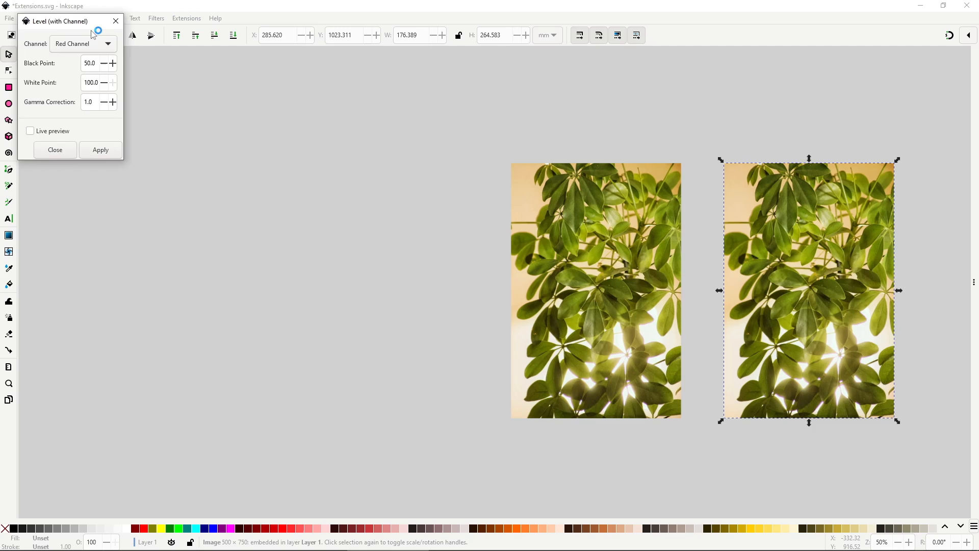
drag(94, 34, 296, 189)
click(267, 286)
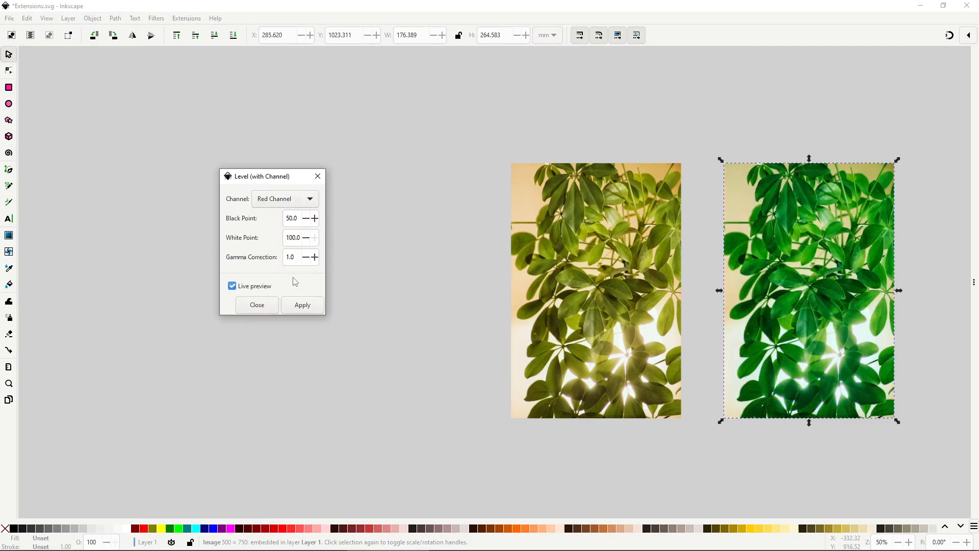
click(298, 202)
click(297, 213)
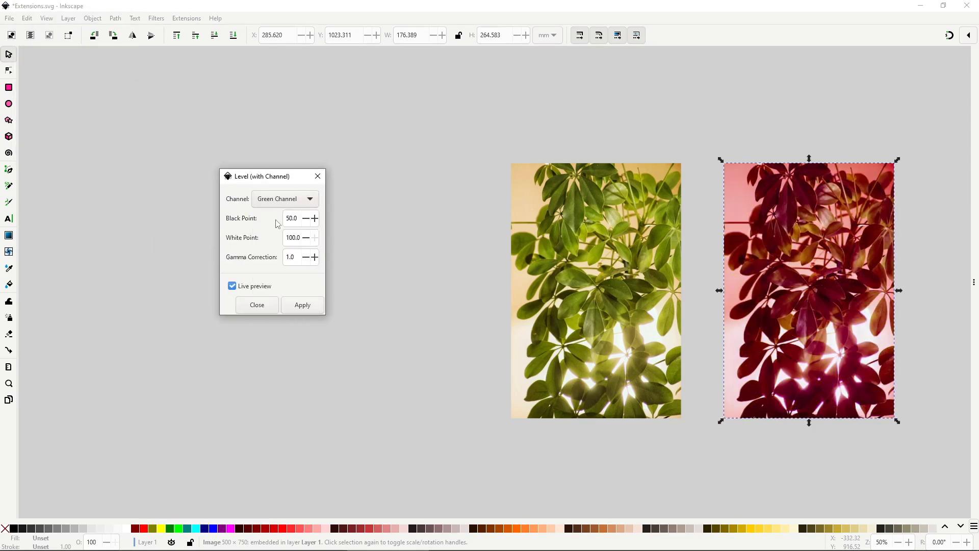
Preview the Level (with Channel) effect on the Blue Channel and the Red Channel
click(286, 200)
click(284, 214)
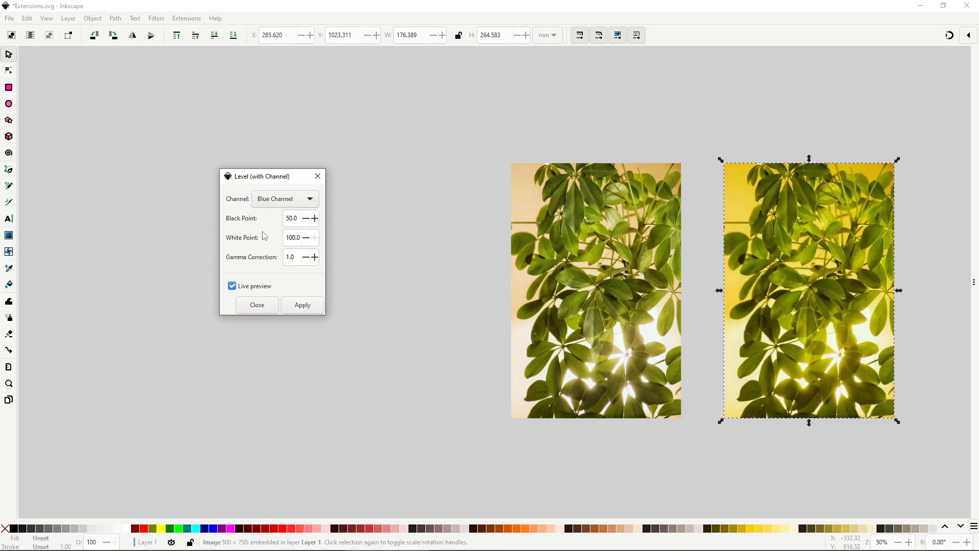
click(286, 200)
click(283, 169)
Set the Red Channel's black point to 1 and change its white point
double_click(286, 219)
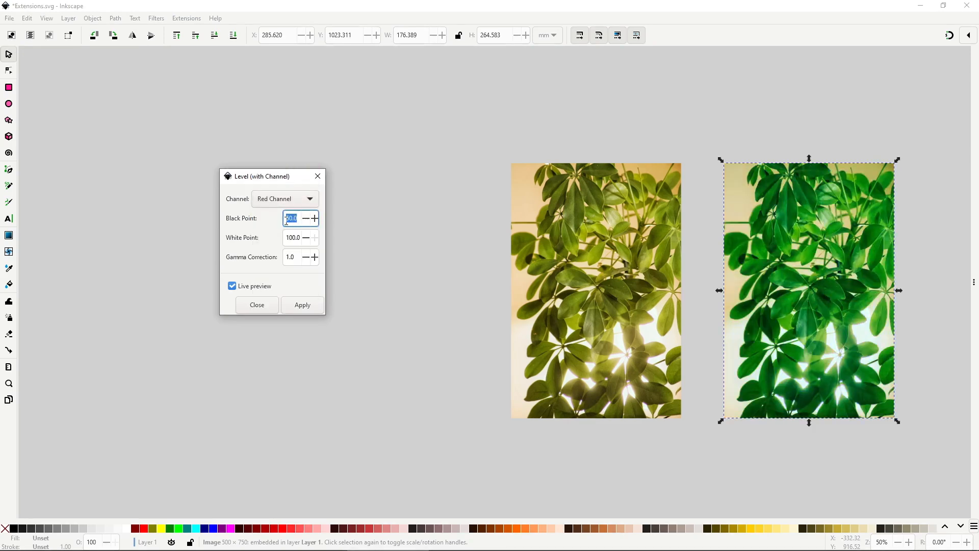
text(1)
key(Tab)
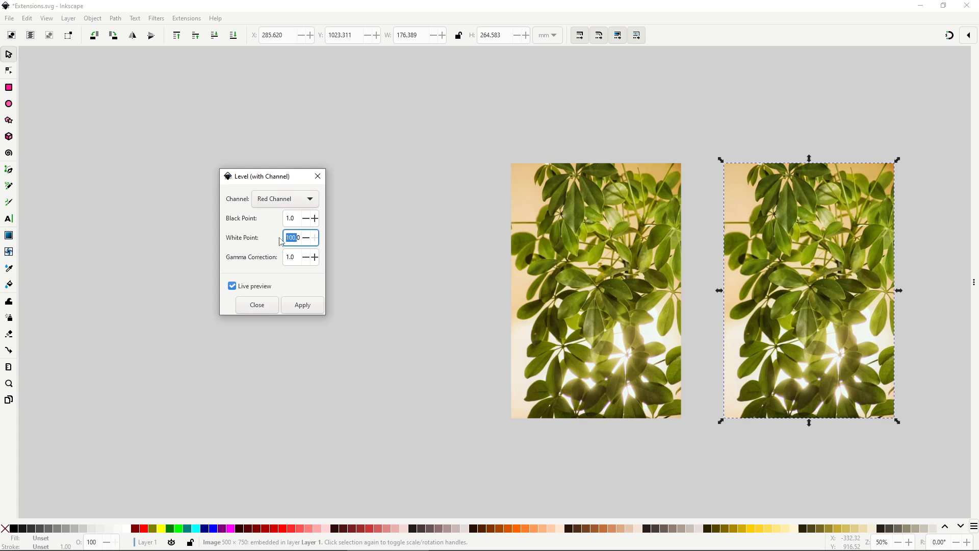
text(500)
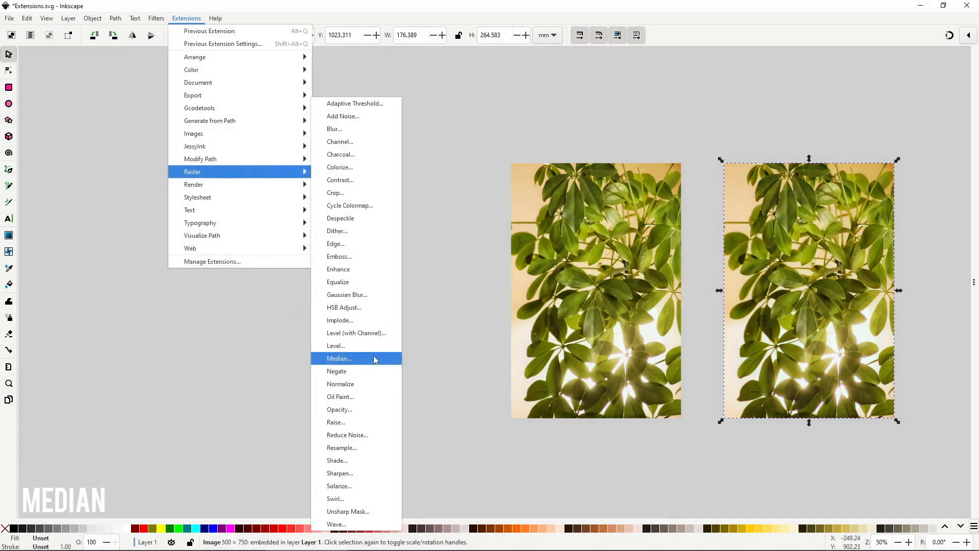
Open the Median raster extension on the right plant image with live preview and compare radius values of 2 and 5
click(375, 359)
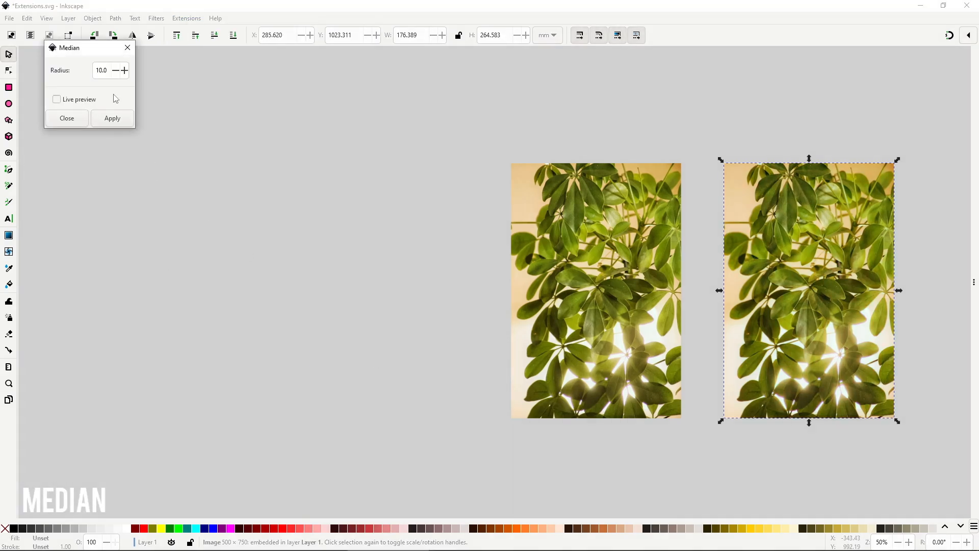
double_click(104, 72)
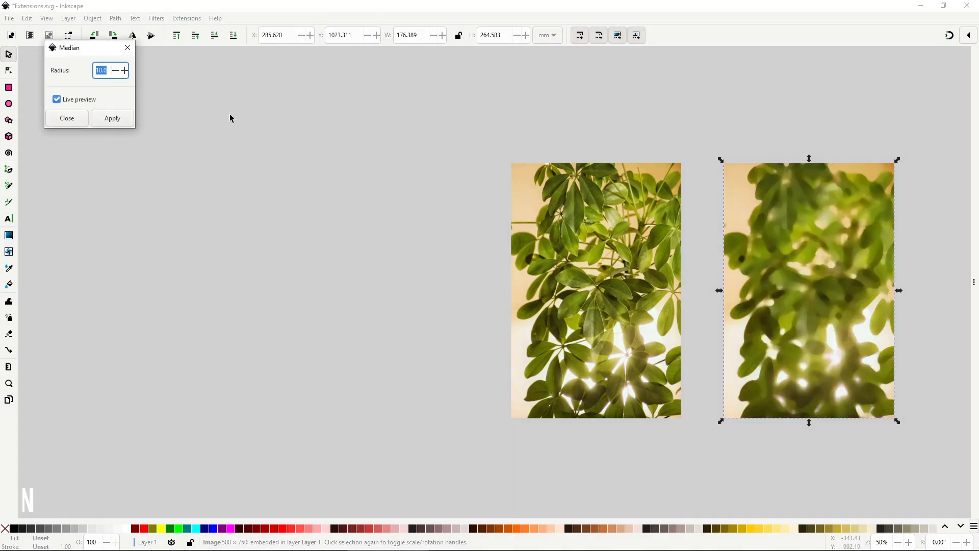
text(2)
key(Return)
double_click(100, 70)
text(5)
key(Return)
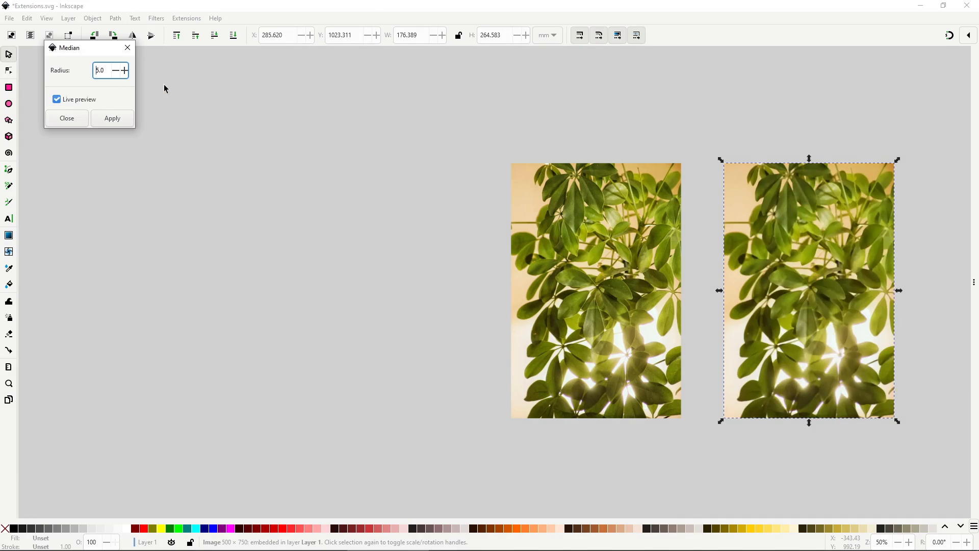
Raise the Median radius to 7 and to 10 to compare the stronger smoothing
double_click(100, 70)
text(7)
key(Return)
text(10)
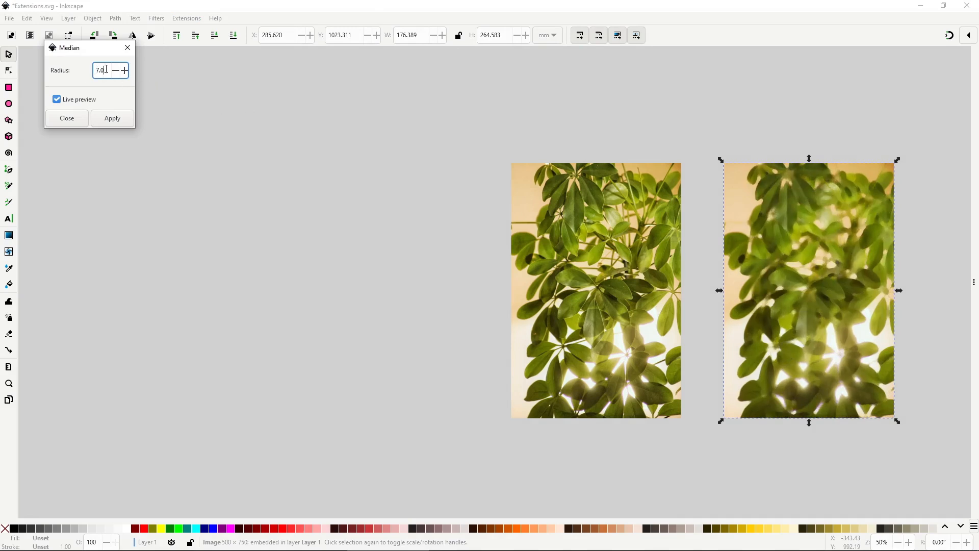
key(Return)
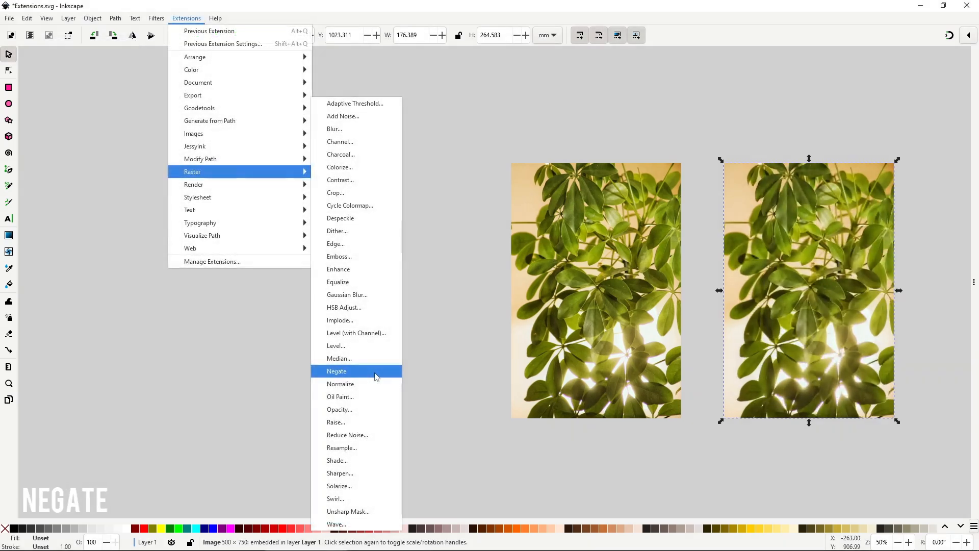
Run the Negate and Normalize raster extensions on the right plant image
click(378, 377)
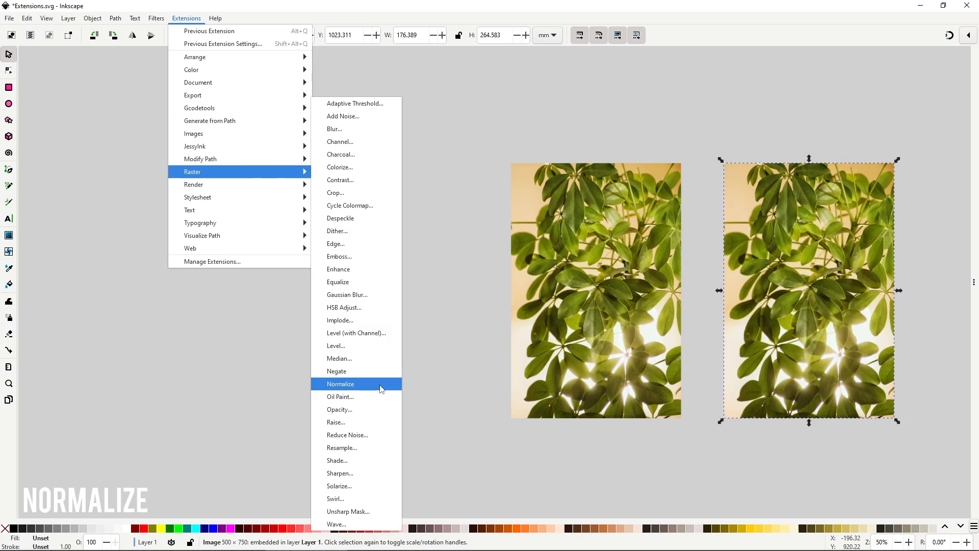
click(380, 388)
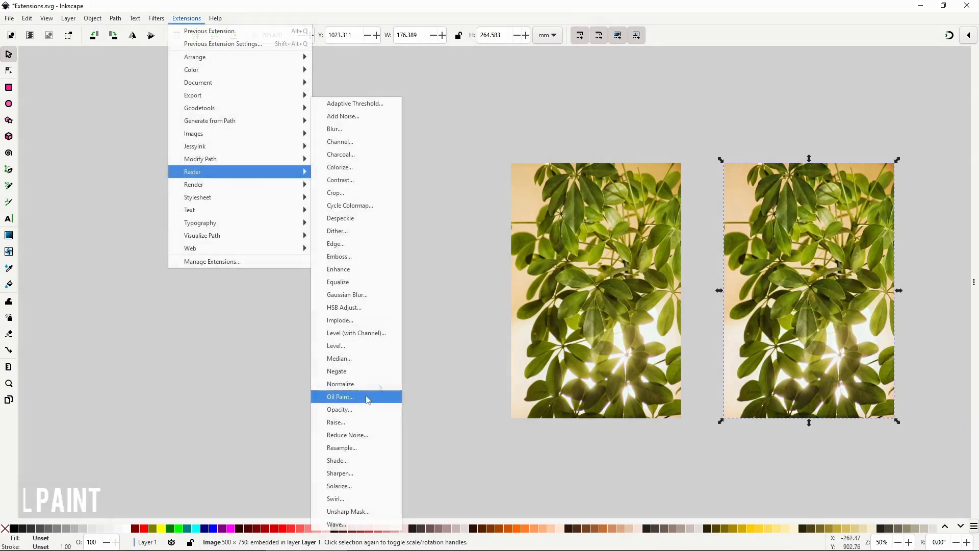
Open the Oil Paint raster extension on the right plant image with live preview and try several radius values, ending with 3
click(367, 397)
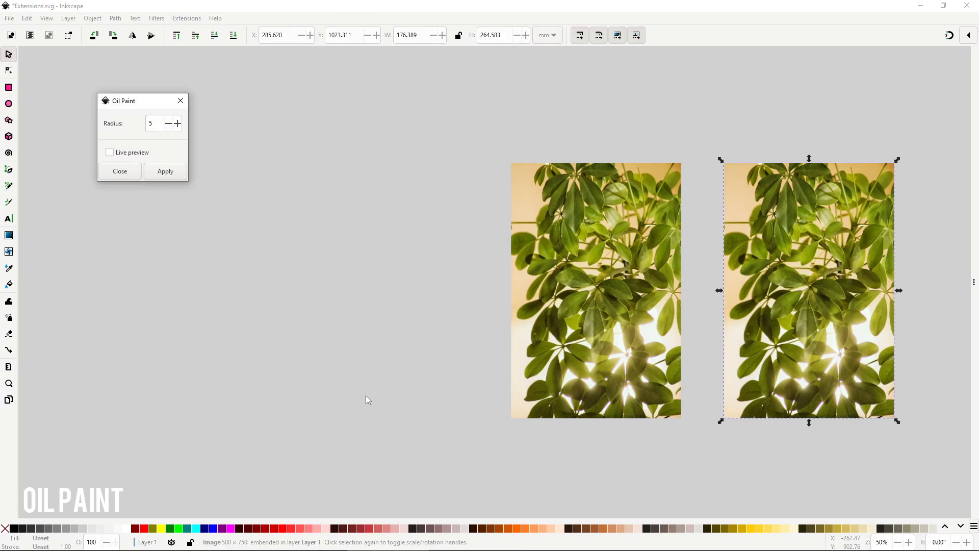
click(147, 152)
drag(156, 124, 138, 126)
text(102)
text(3)
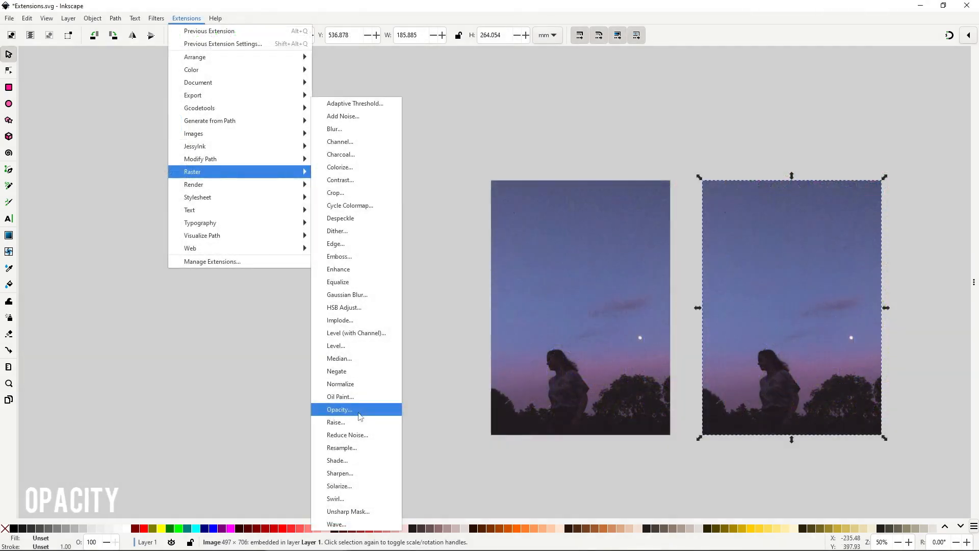
Apply the Opacity raster extension to the right dusk image with a value of 50
click(359, 413)
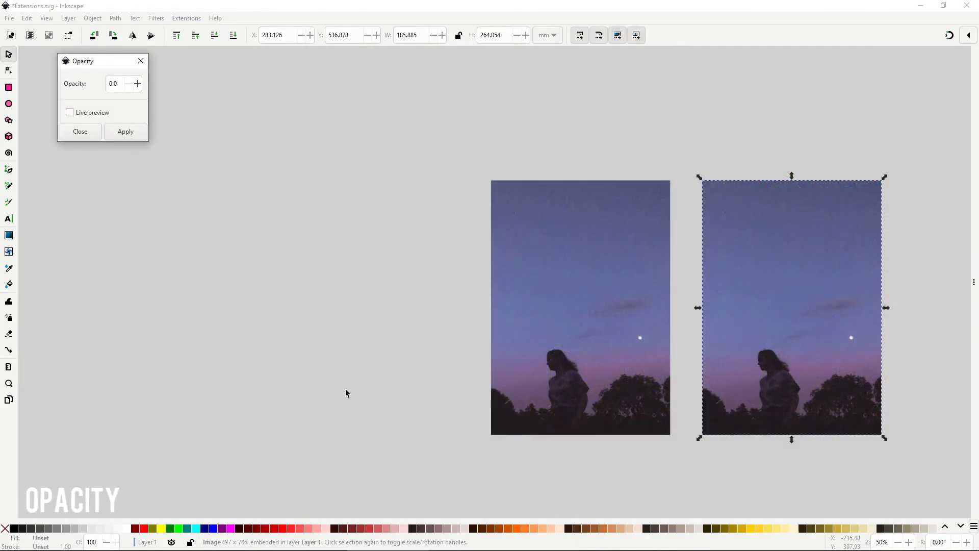
click(98, 113)
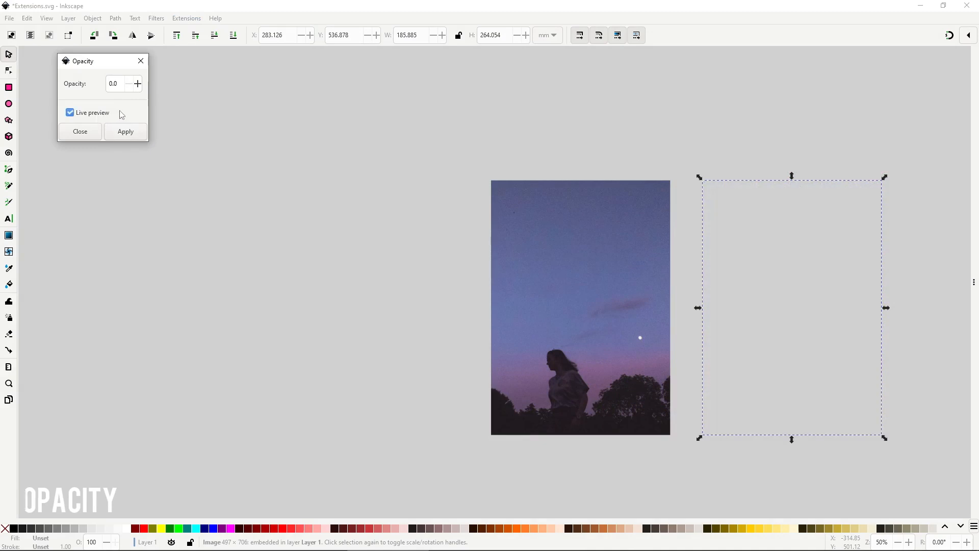
double_click(115, 84)
text(50.0)
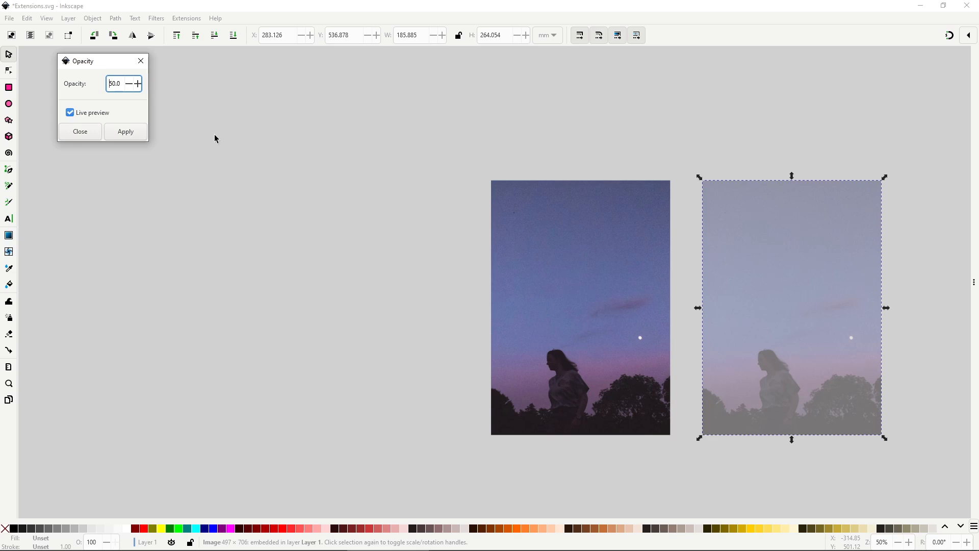
click(125, 131)
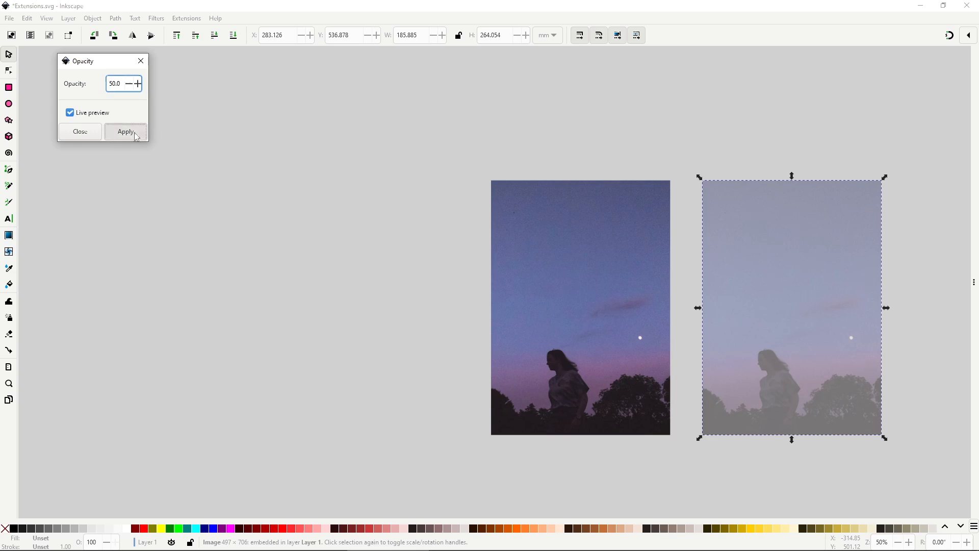
click(80, 132)
Open the Fill and Stroke settings for the right dusk image and examine its object opacity
key(ctrl+shift+f)
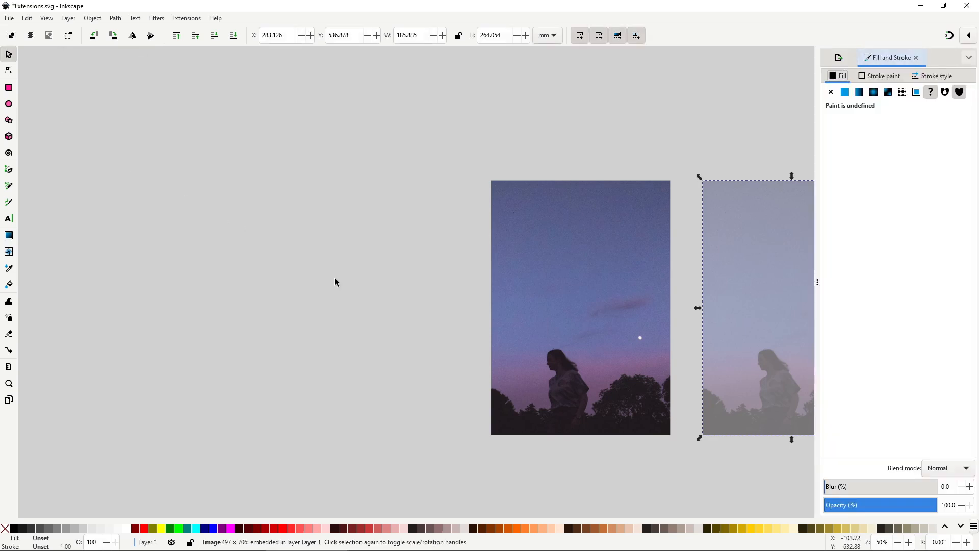
drag(406, 302, 270, 291)
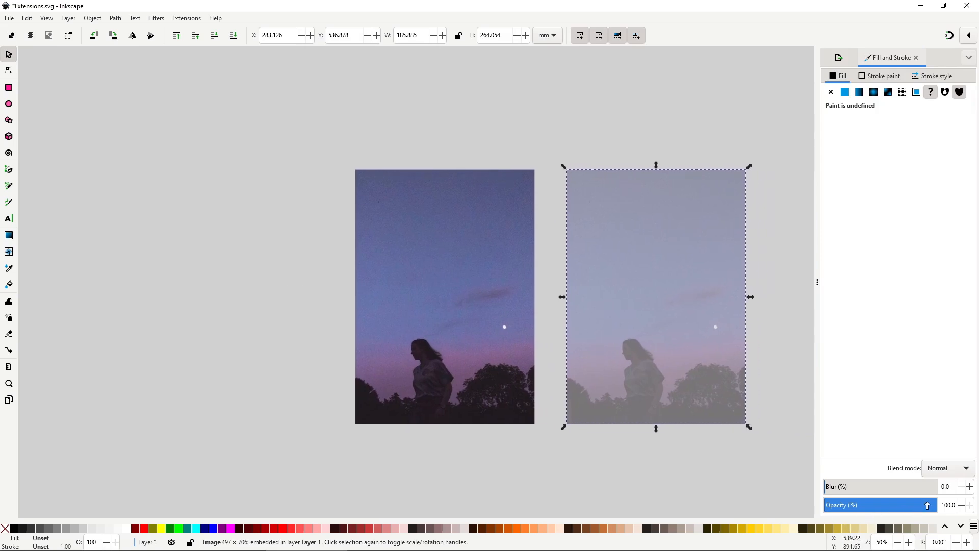
mouse_move(928, 505)
mouse_down()
mouse_move(888, 505)
mouse_move(910, 503)
mouse_up()
Apply the Opacity raster extension again to the right dusk image with a value of 100
click(178, 20)
mouse_move(211, 175)
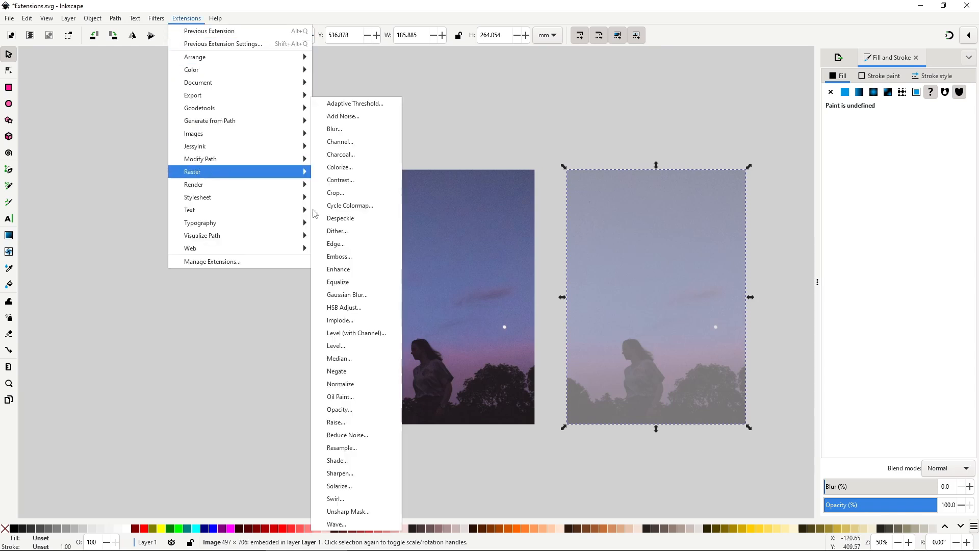
click(383, 410)
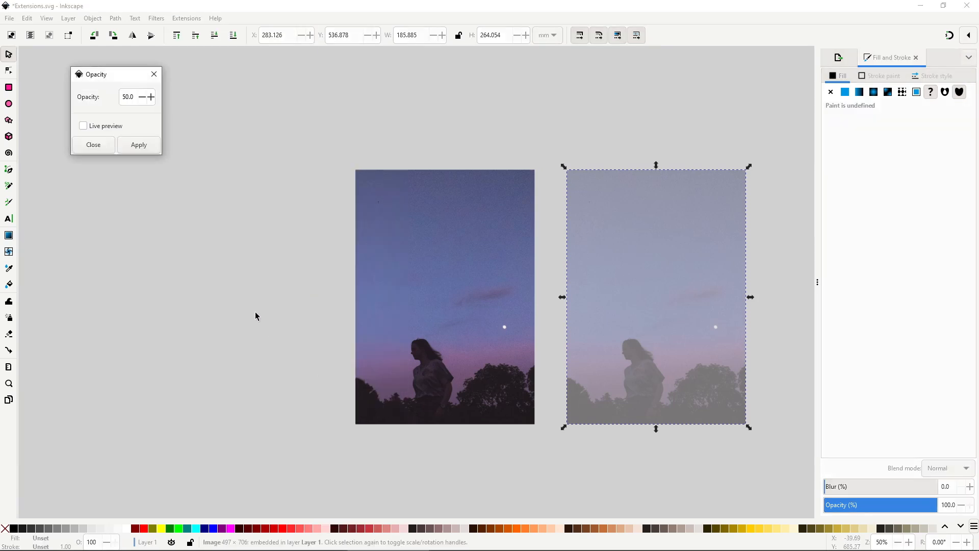
double_click(133, 98)
text(100)
click(95, 124)
click(138, 145)
click(93, 145)
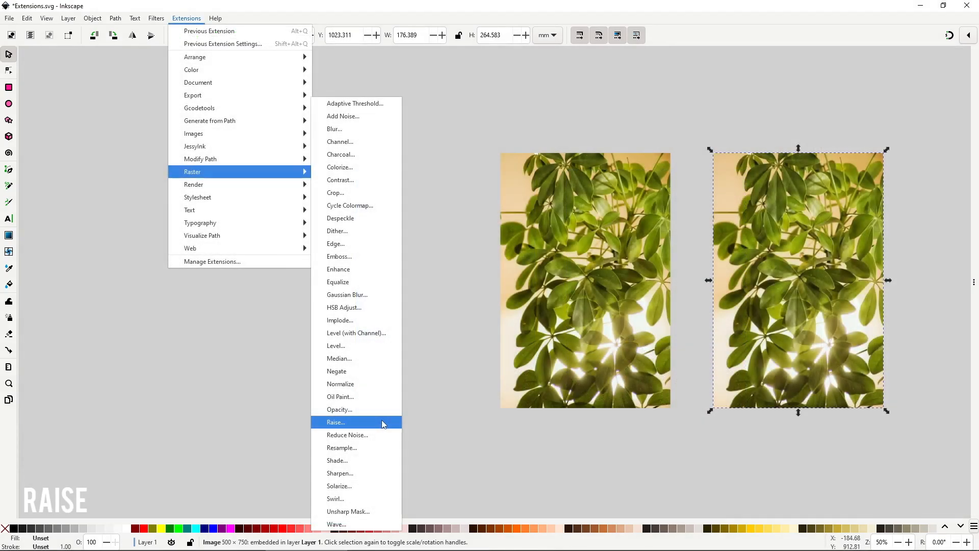
Open the Raise raster extension on the right plant image with live preview and set width and height to 10
click(383, 423)
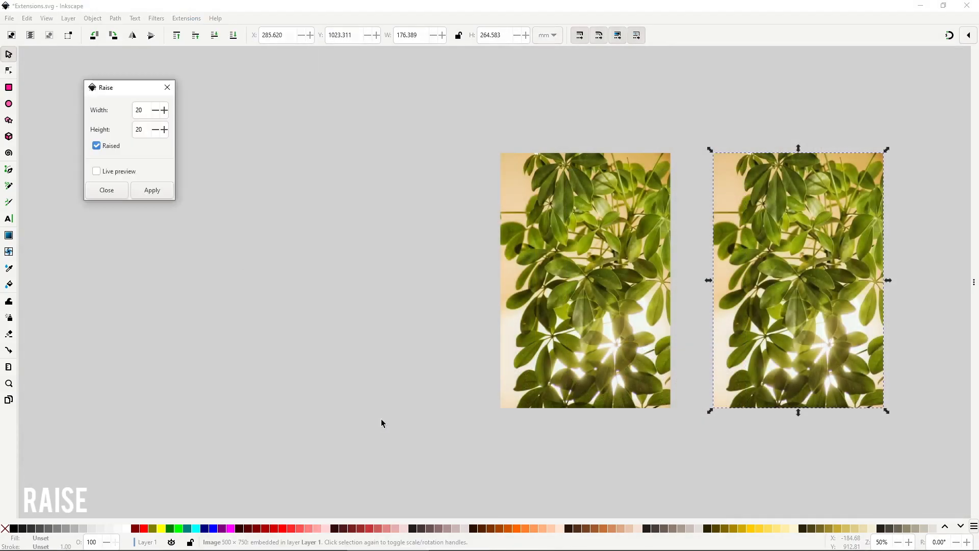
click(118, 173)
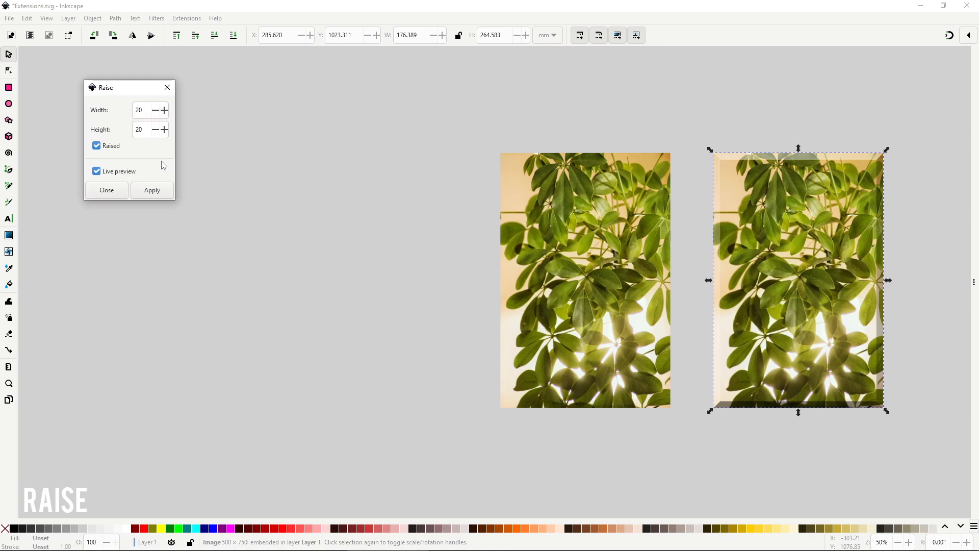
double_click(131, 110)
text(10)
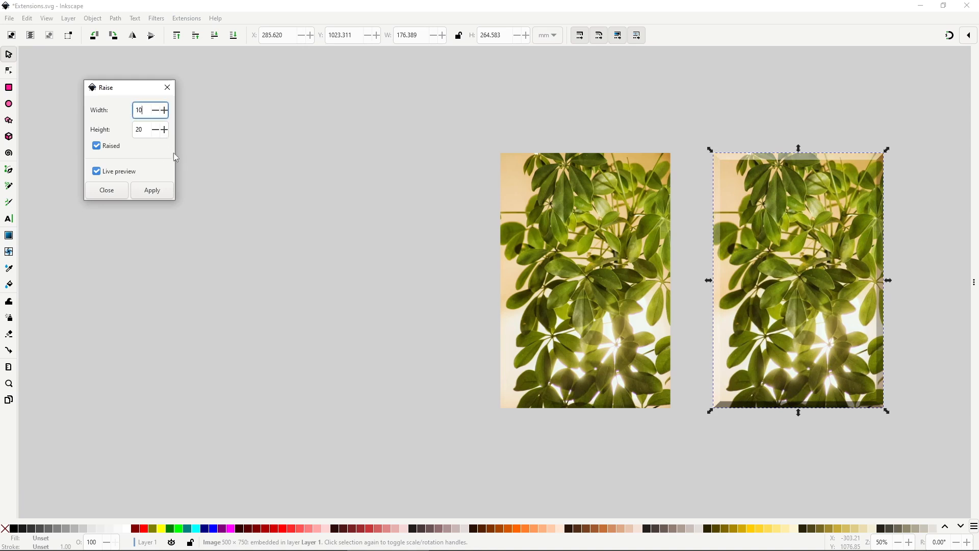
key(Tab)
text(10)
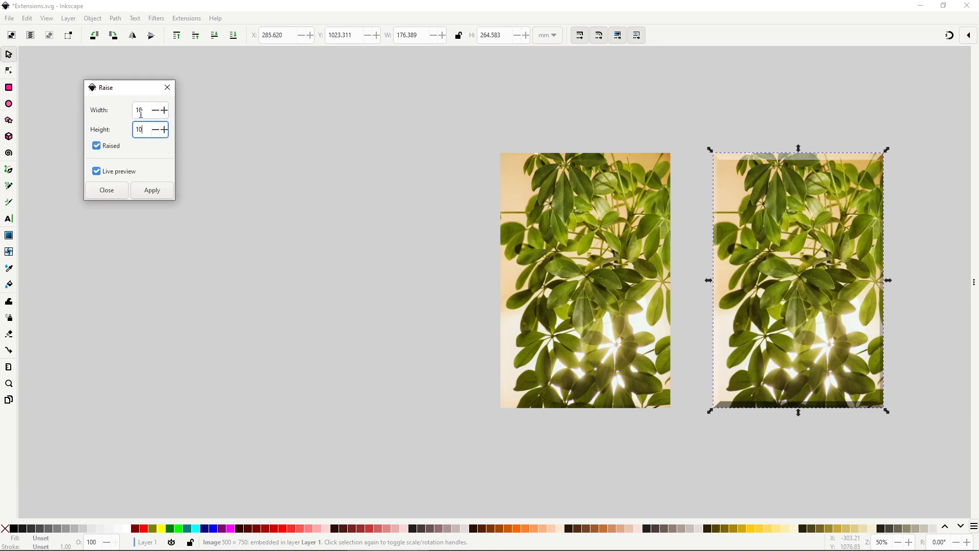
Set the Raise effect's width and height to 50
key(shift+Tab)
text(50)
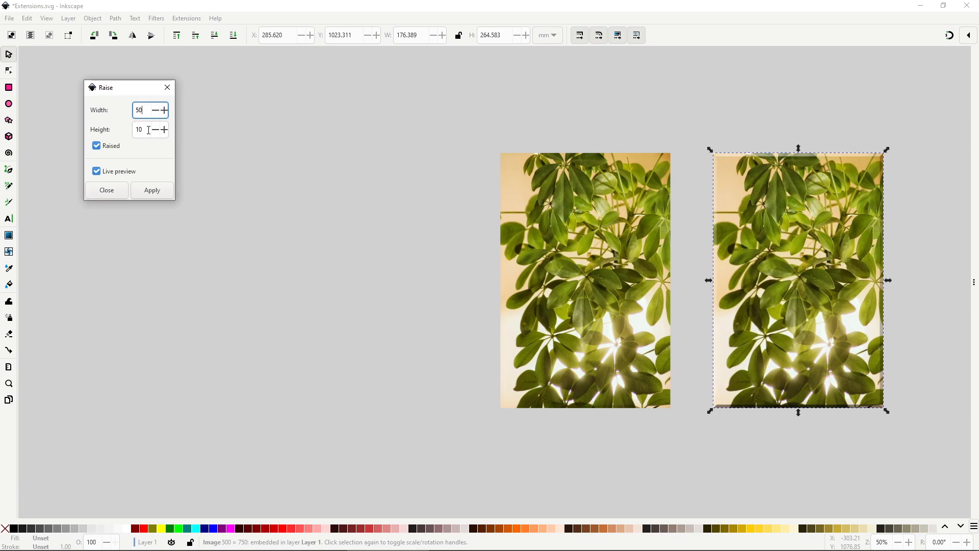
key(Tab)
text(50)
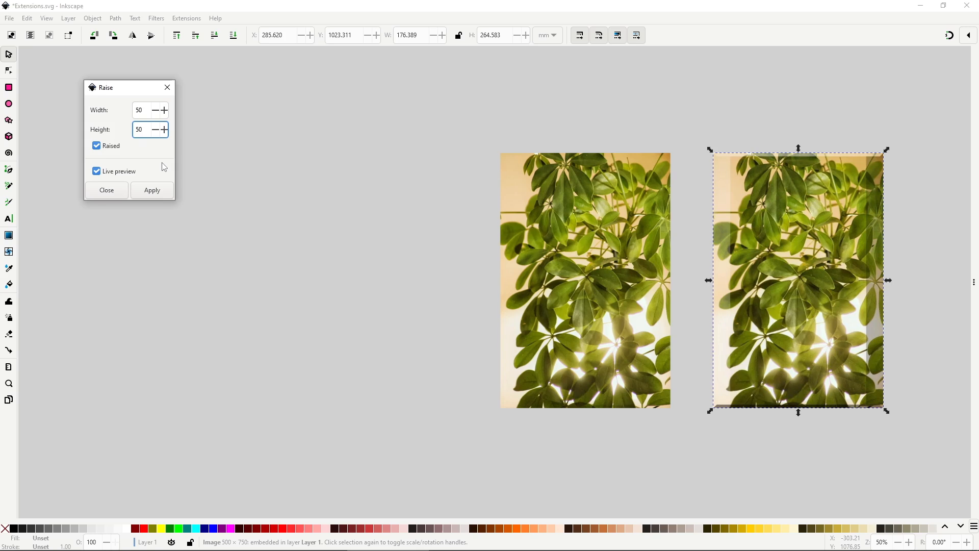
Toggle the Raise effect's Raised option off and on to compare the raised and sunken borders
click(104, 147)
click(104, 147)
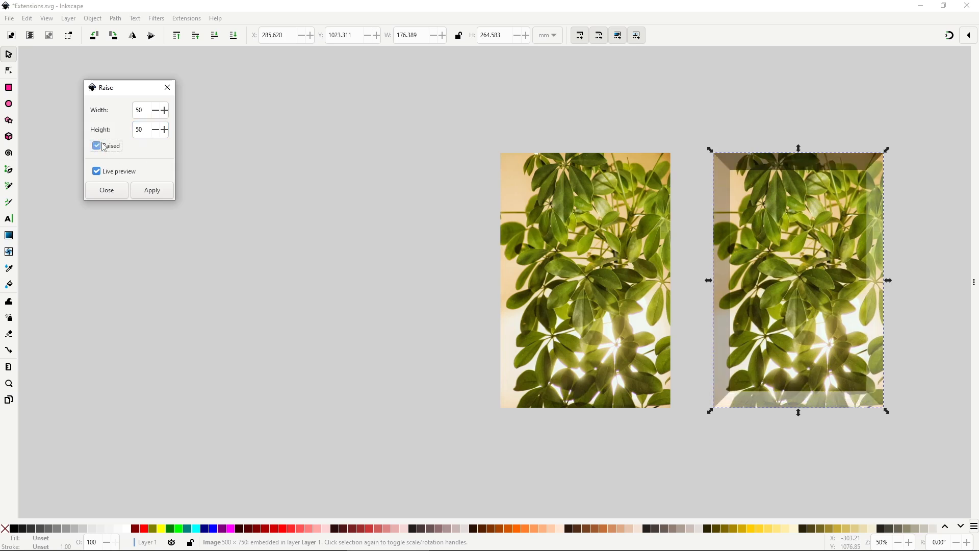
click(104, 147)
click(104, 147)
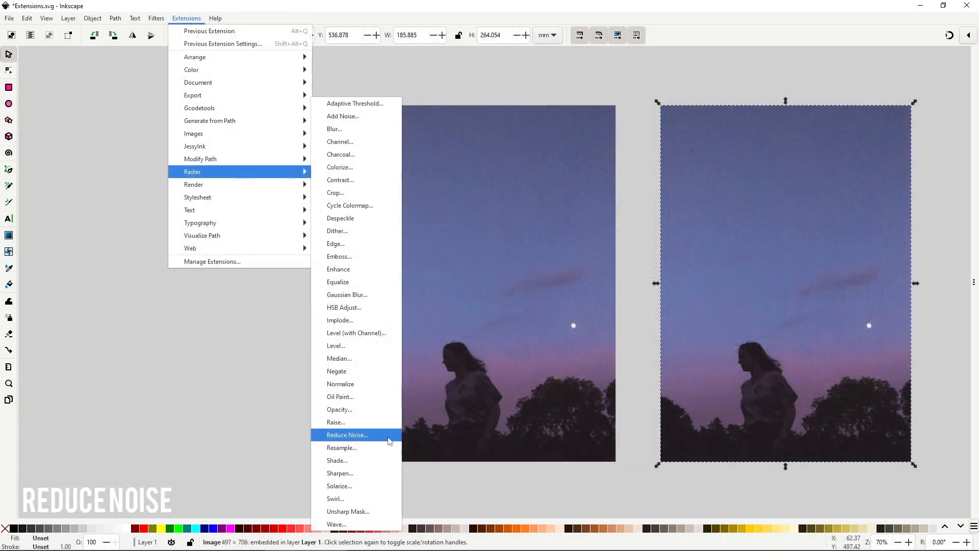
Open the Reduce Noise raster extension on the right dusk image with live preview and compare Order values of 5, 2 and 1
click(389, 440)
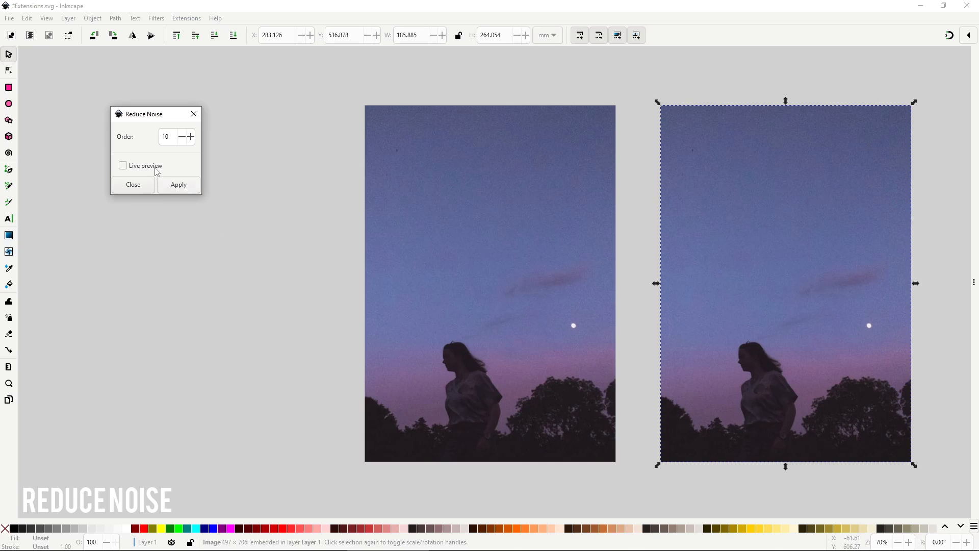
click(176, 165)
double_click(171, 138)
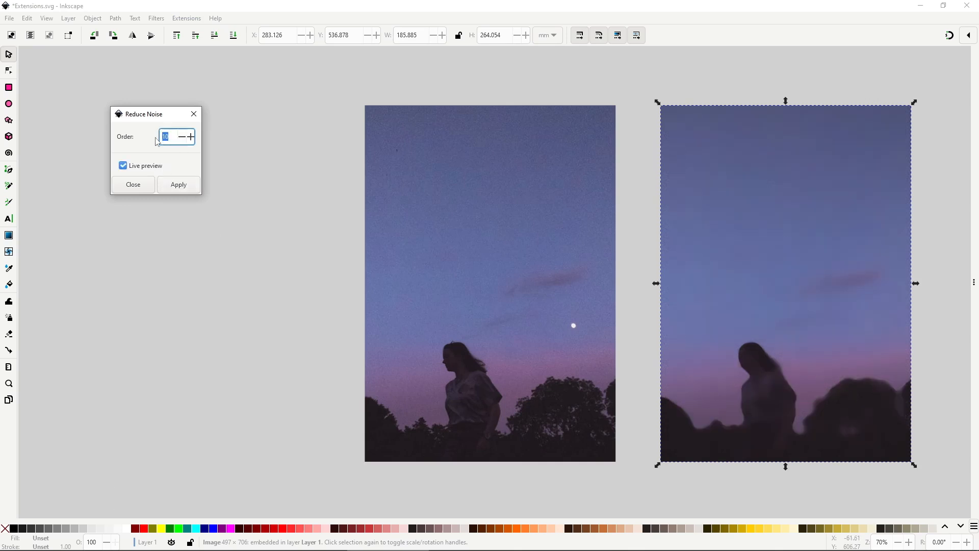
text(5)
double_click(160, 136)
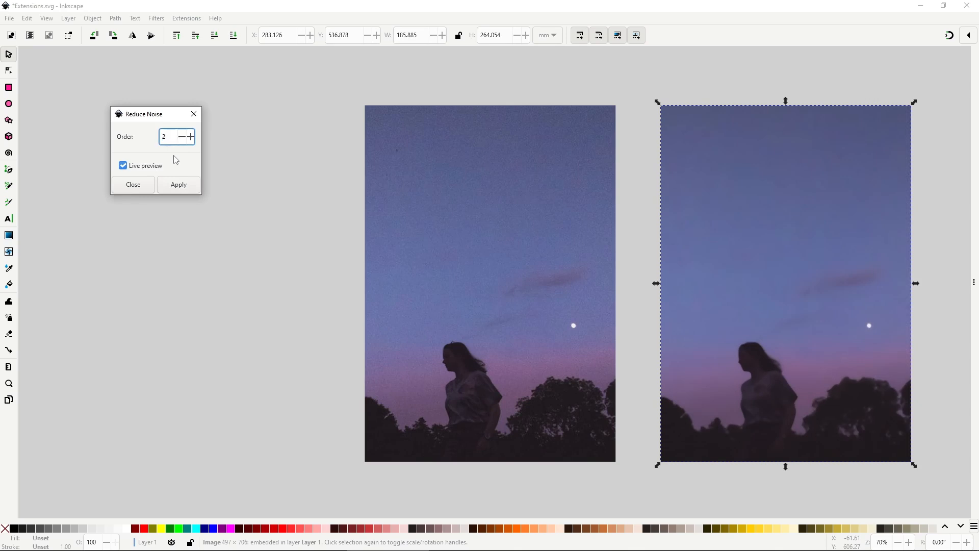
key(BackSpace)
text(1)
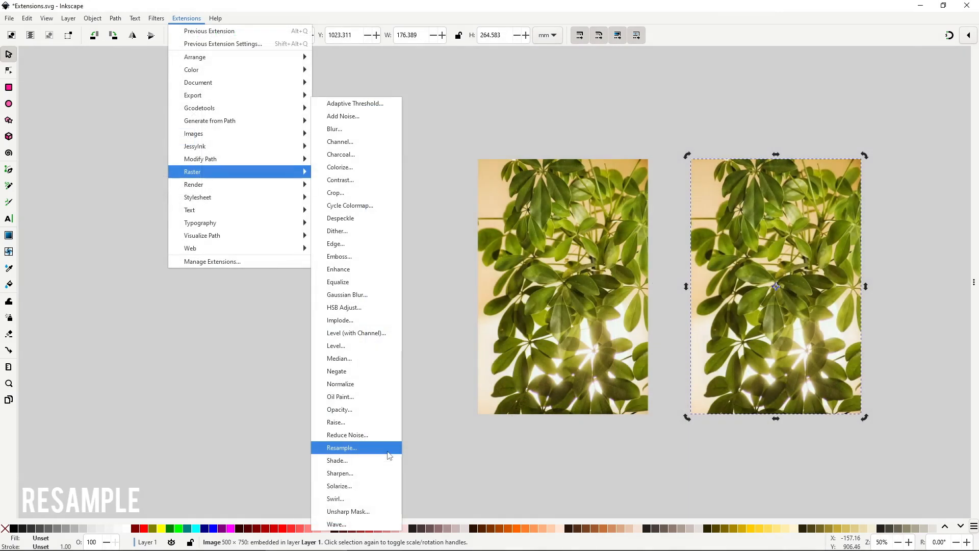
Open the Resample raster extension on the right plant image with live preview and set width and height to 200
click(389, 454)
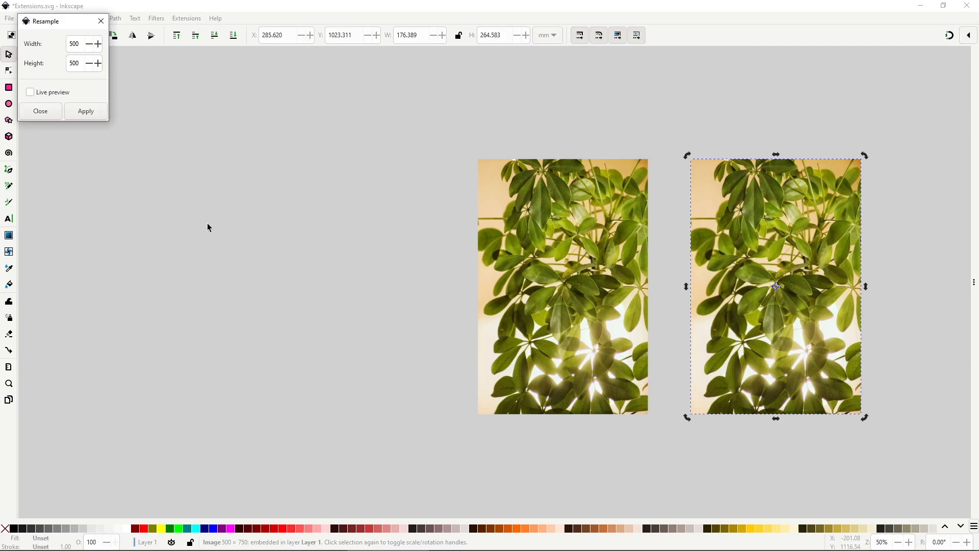
drag(76, 32, 249, 155)
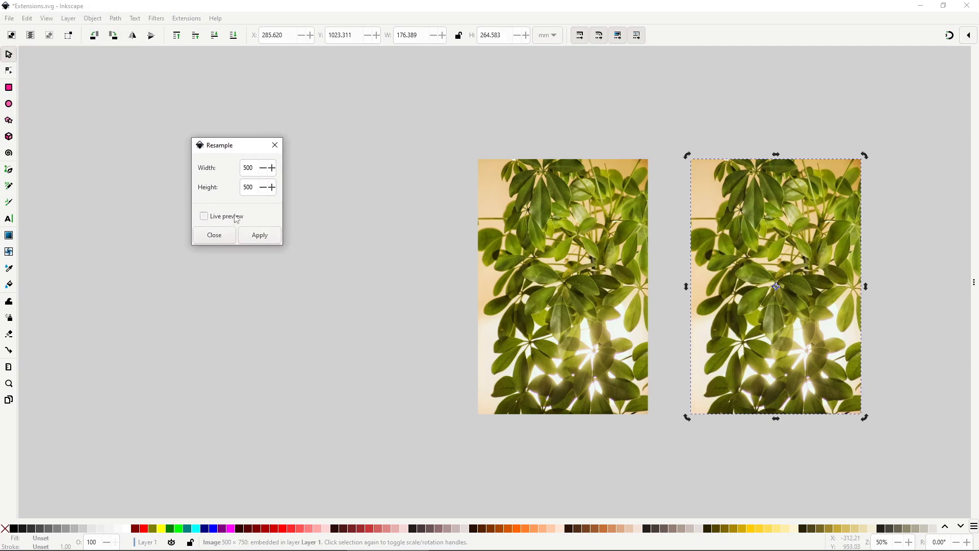
click(235, 215)
double_click(247, 167)
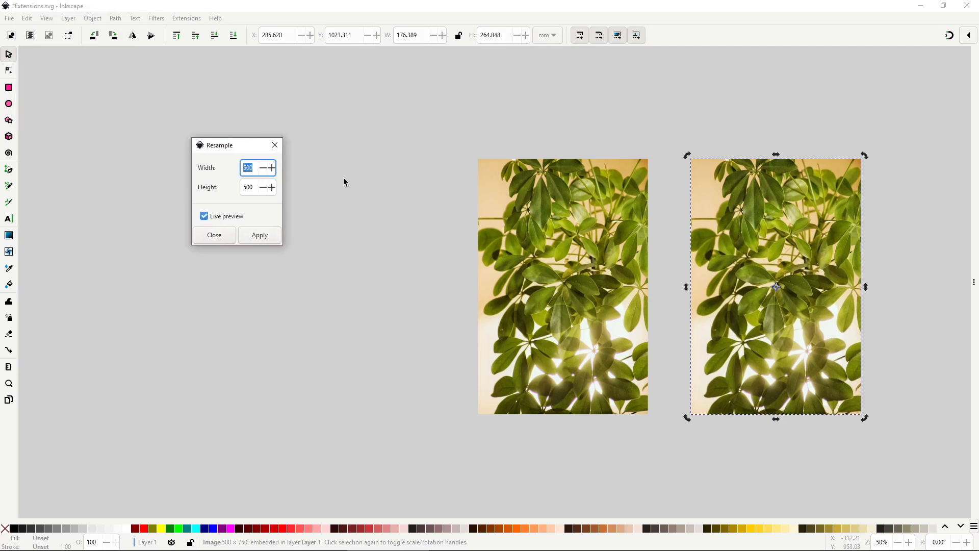
text(200)
key(Tab)
text(2)
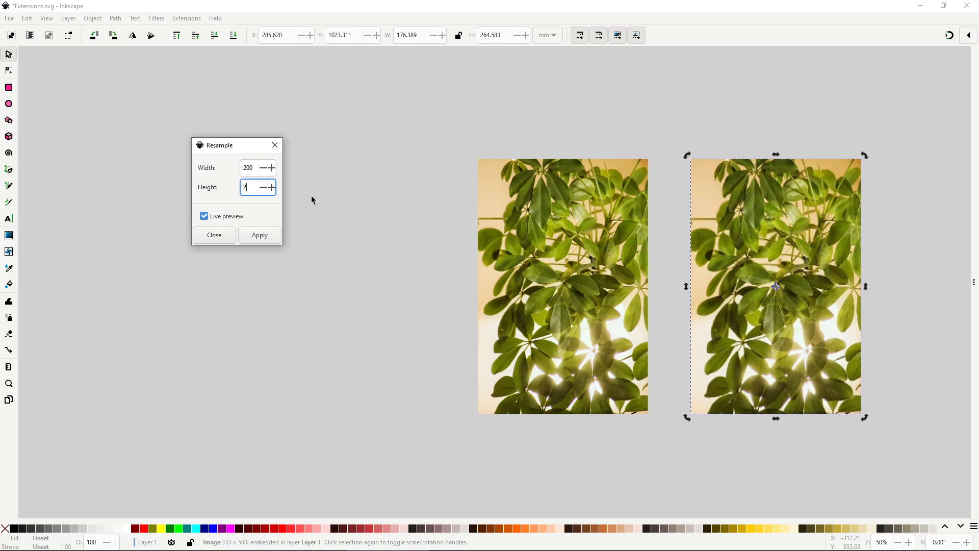
text(00)
click(253, 167)
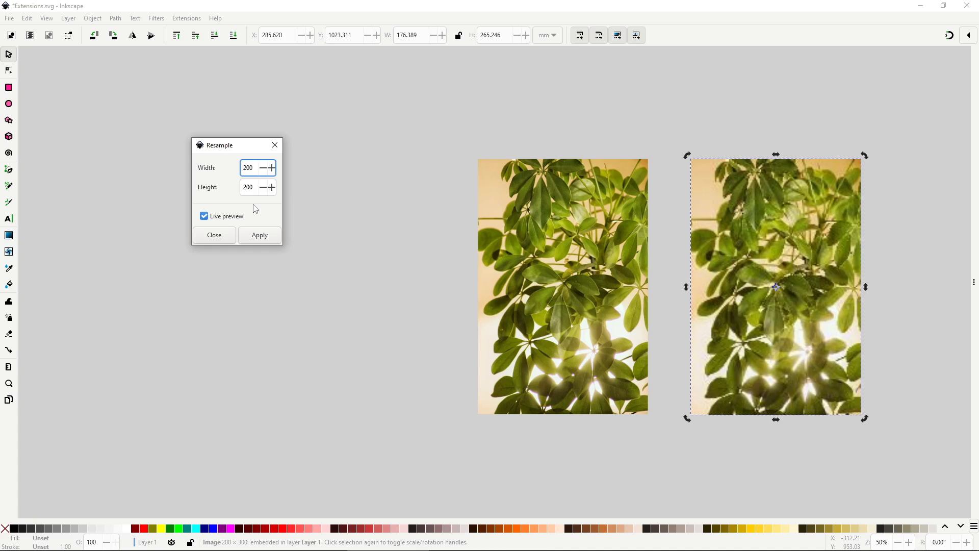
Set the Resample width and height to 100 and apply the effect to the right plant image
double_click(249, 189)
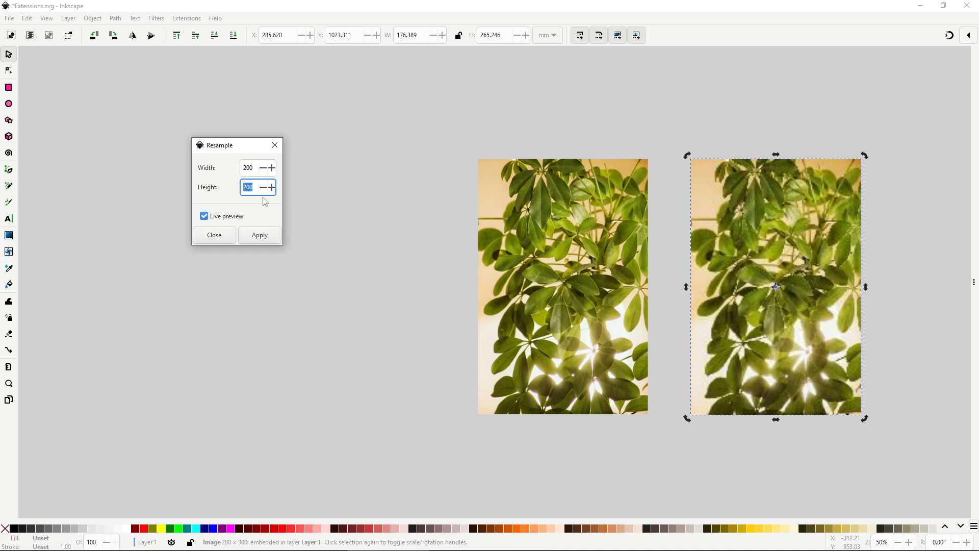
text(100)
double_click(252, 169)
text(100)
key(Tab)
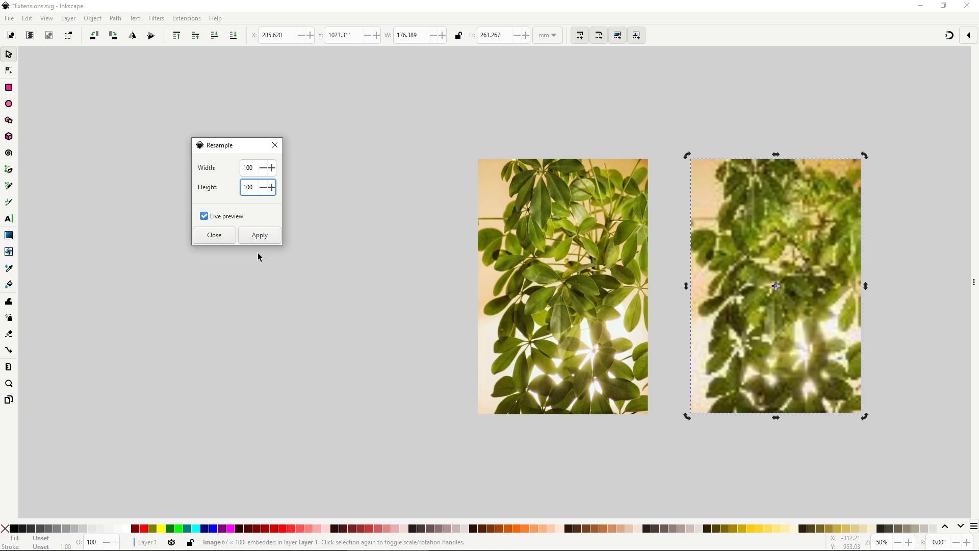
click(260, 235)
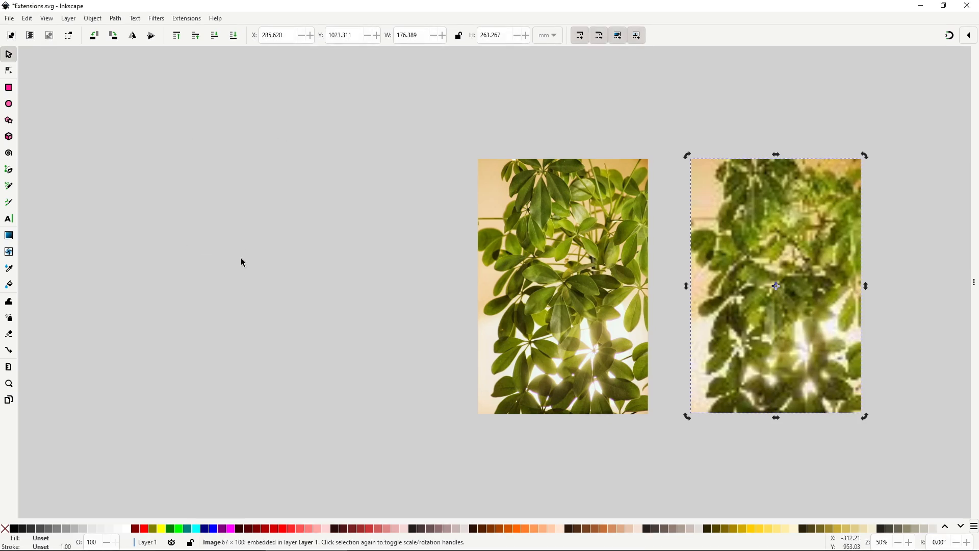
Select the original and resampled plant images in turn to compare their pixel dimensions
click(612, 265)
click(725, 265)
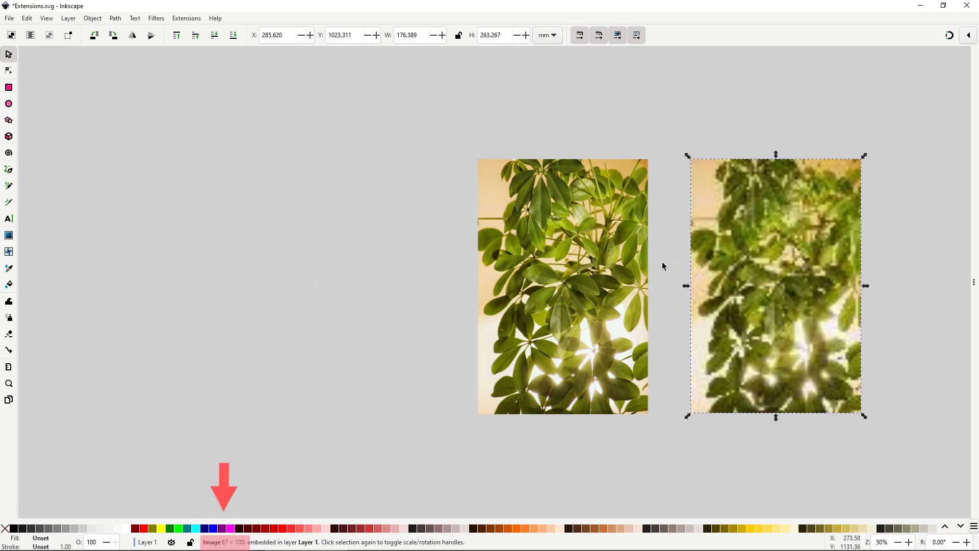
click(608, 262)
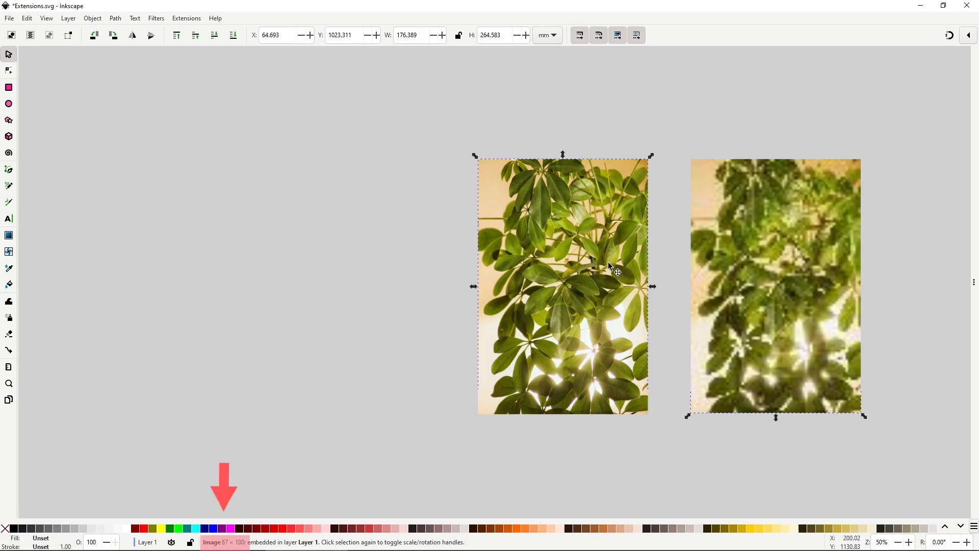
click(644, 250)
click(754, 283)
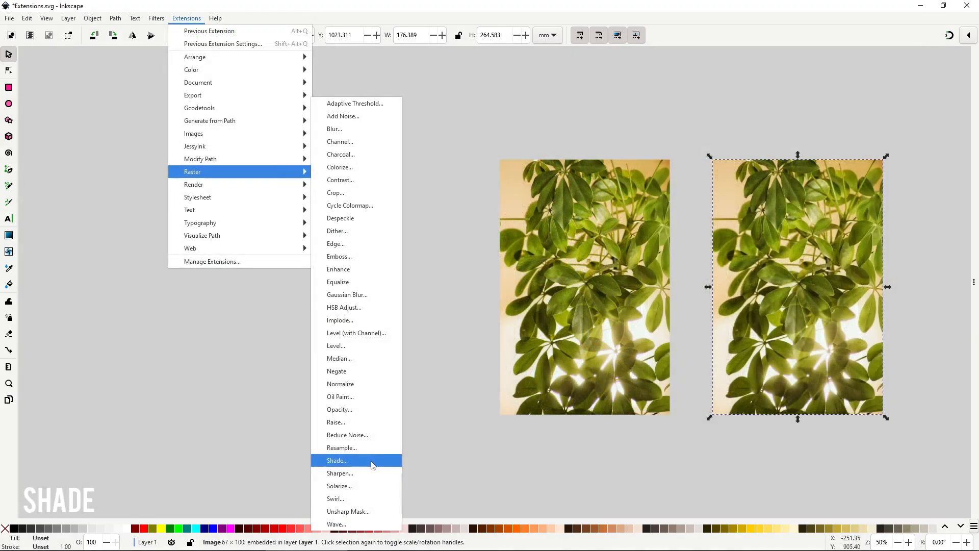
Open the Shade raster extension on the right plant image with live preview and compare Azimuth values of 20 and 70
click(371, 460)
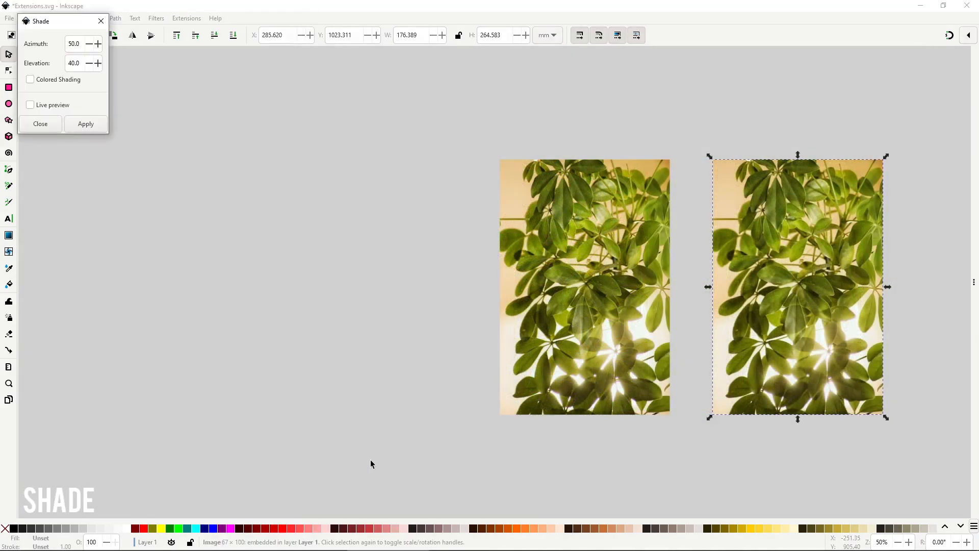
drag(46, 19, 162, 120)
click(152, 201)
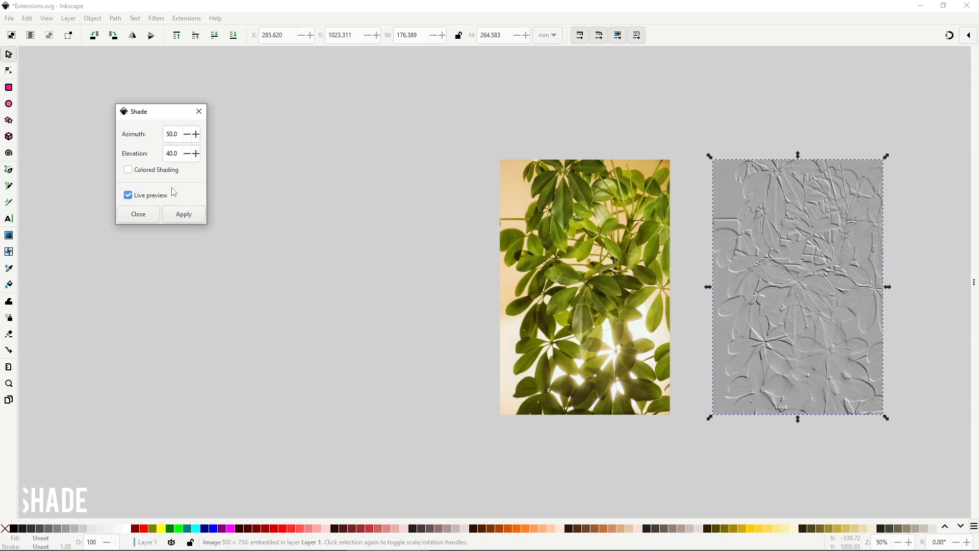
text(20.0)
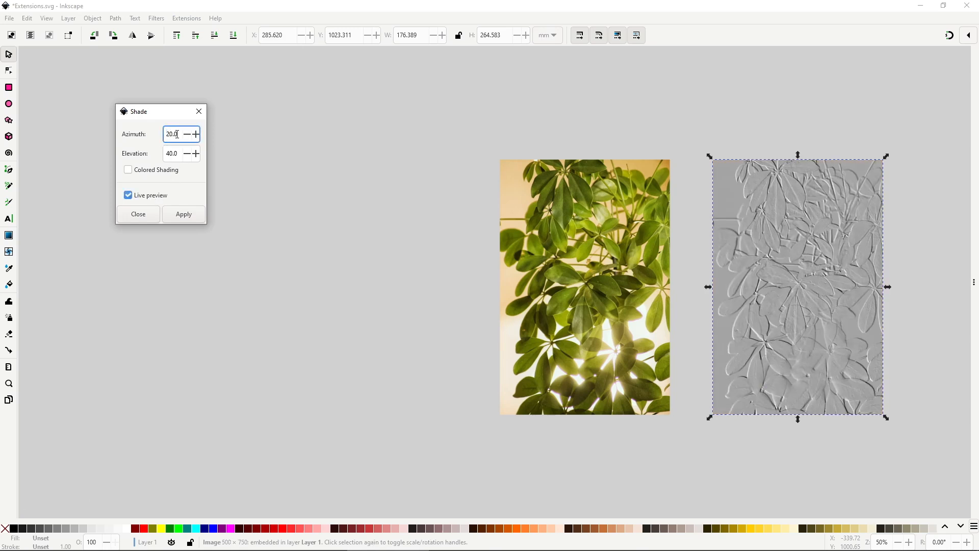
double_click(168, 134)
text(70.0)
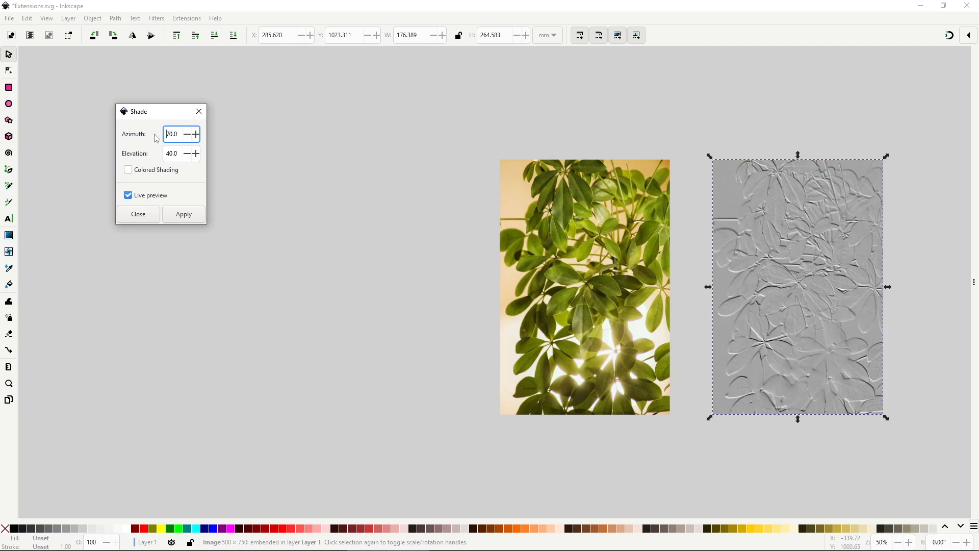
Compare Elevation values of 60, 10 and 25 for the Shade effect
double_click(168, 153)
text(10)
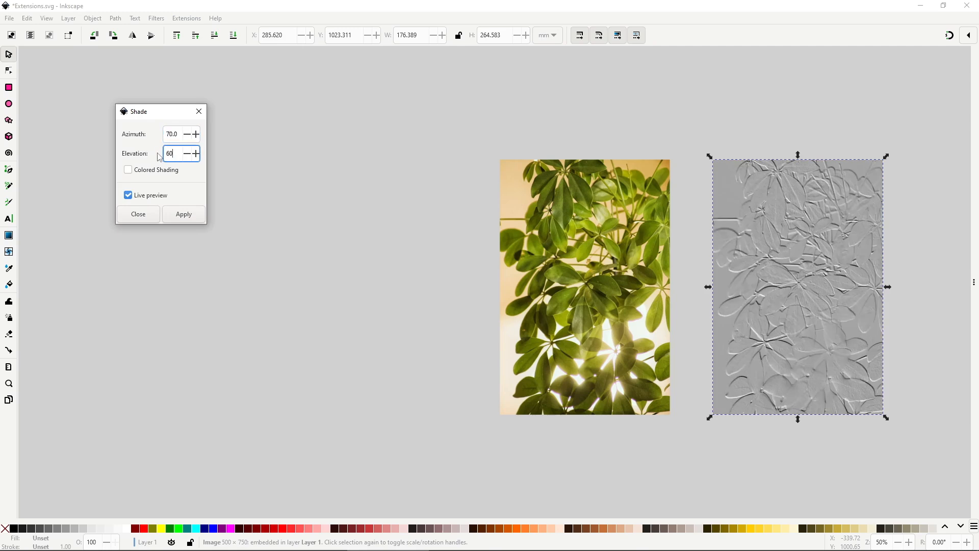
key(Return)
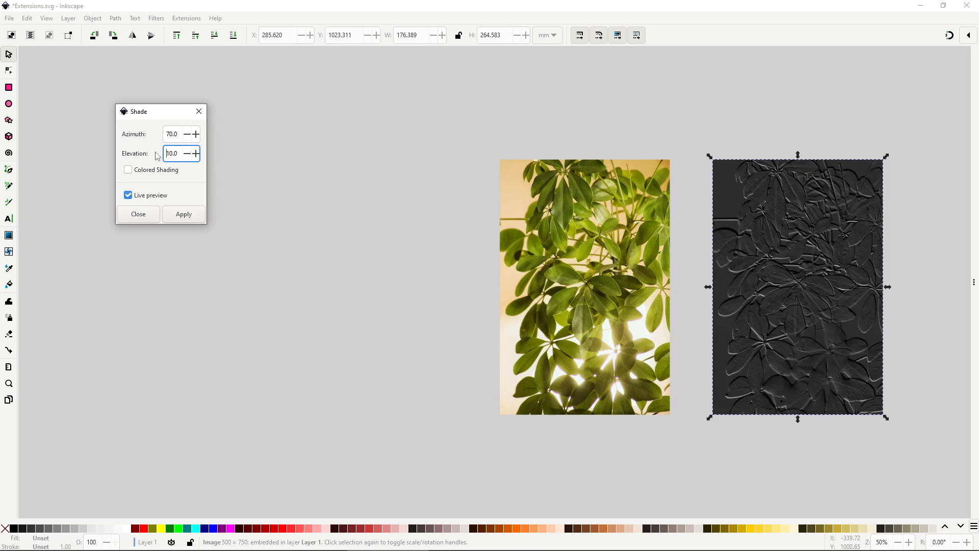
key(ctrl+a)
text(25)
key(Return)
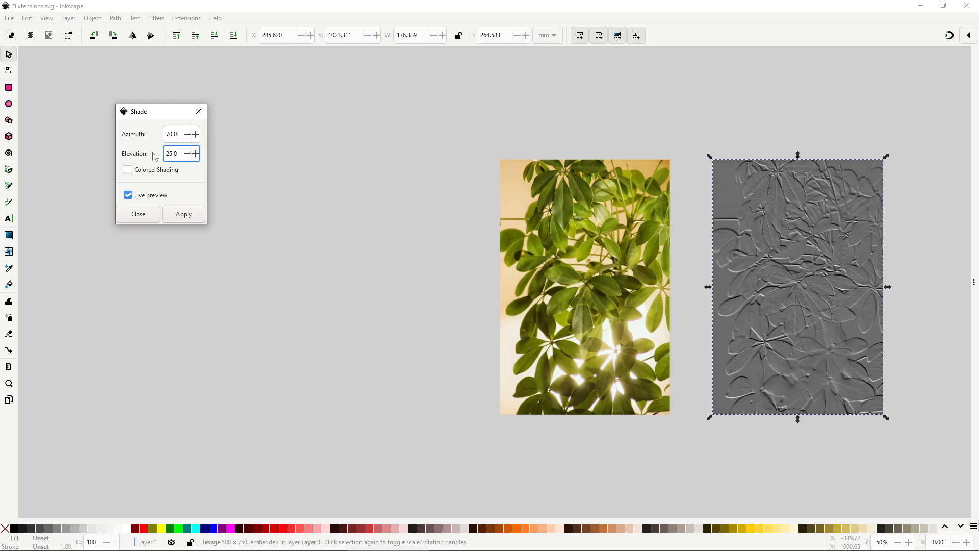
Enable Colored Shading for the Shade effect and toggle it off and on to compare both looks
click(154, 171)
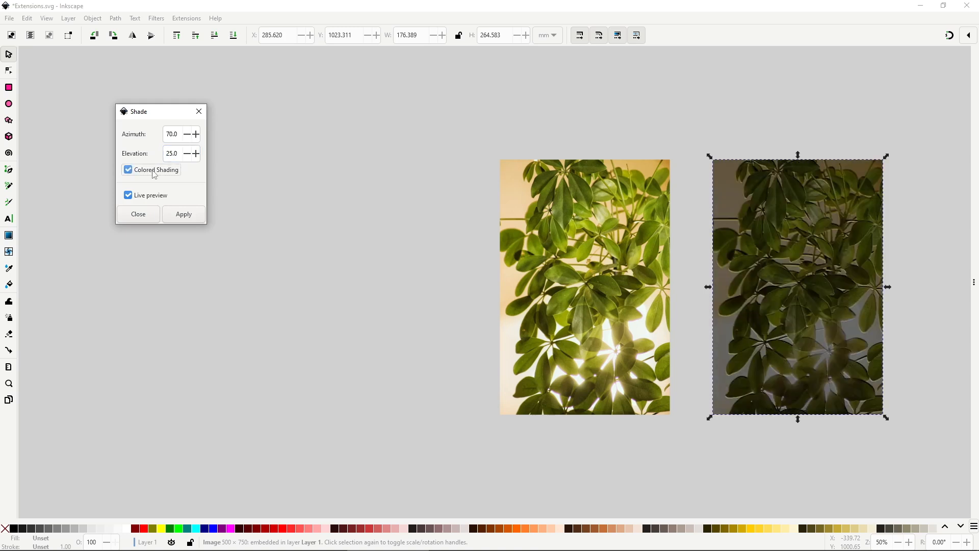
click(154, 174)
click(154, 174)
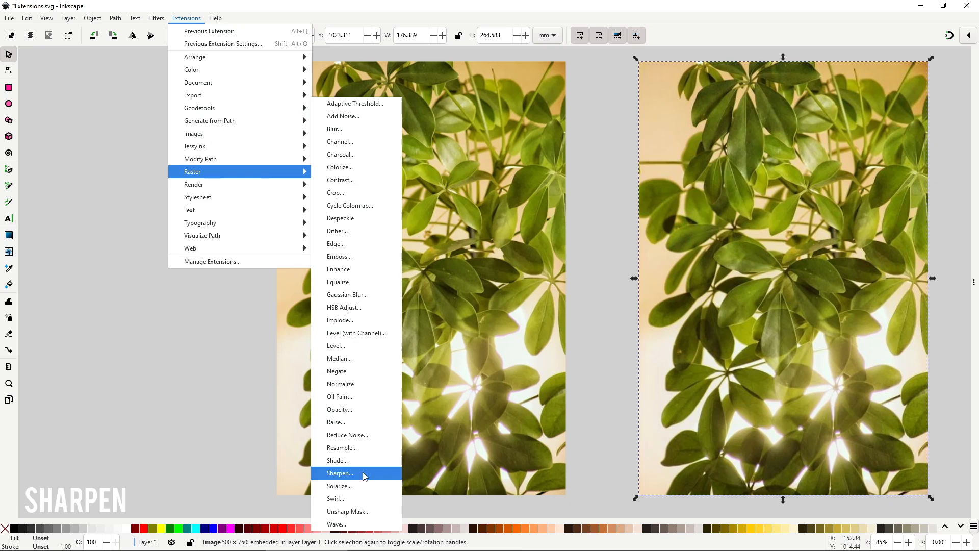
Open the Sharpen raster extension on the right plant image with live preview and set Radius and Sigma to 5
click(365, 476)
click(84, 120)
double_click(102, 70)
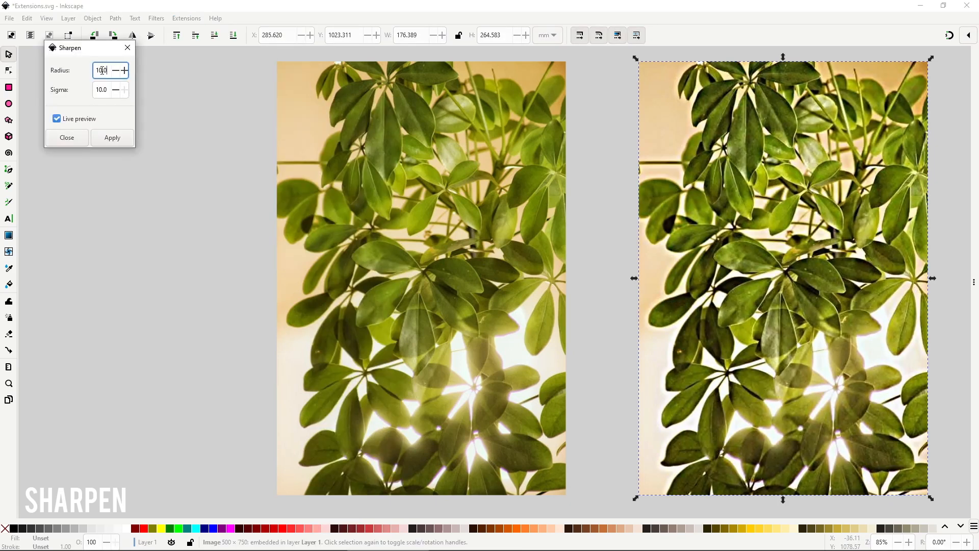
text(5)
key(Tab)
text(5)
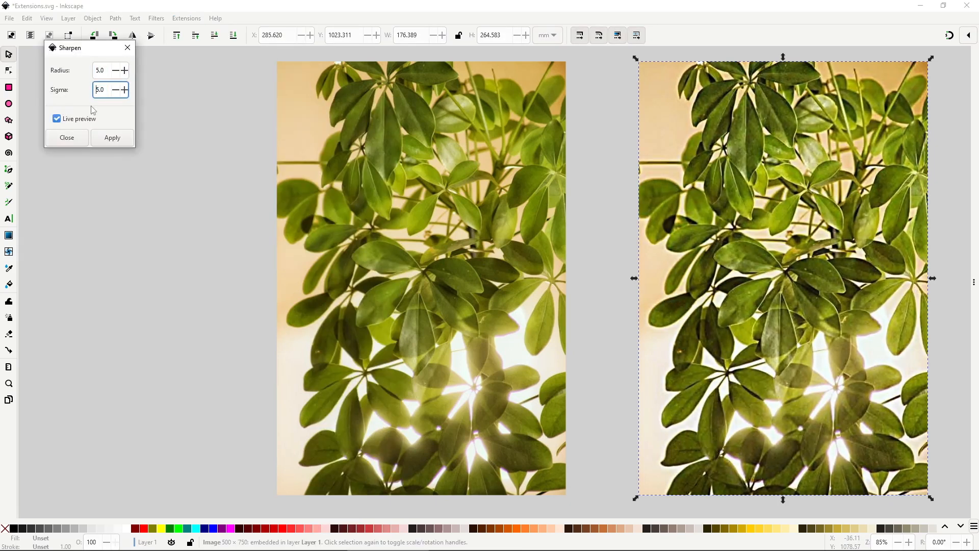
Compare the Sharpen effect with Radius and Sigma at 3 against Radius 20 with Sigma at its maximum of 10
double_click(103, 69)
text(3)
key(Tab)
text(3)
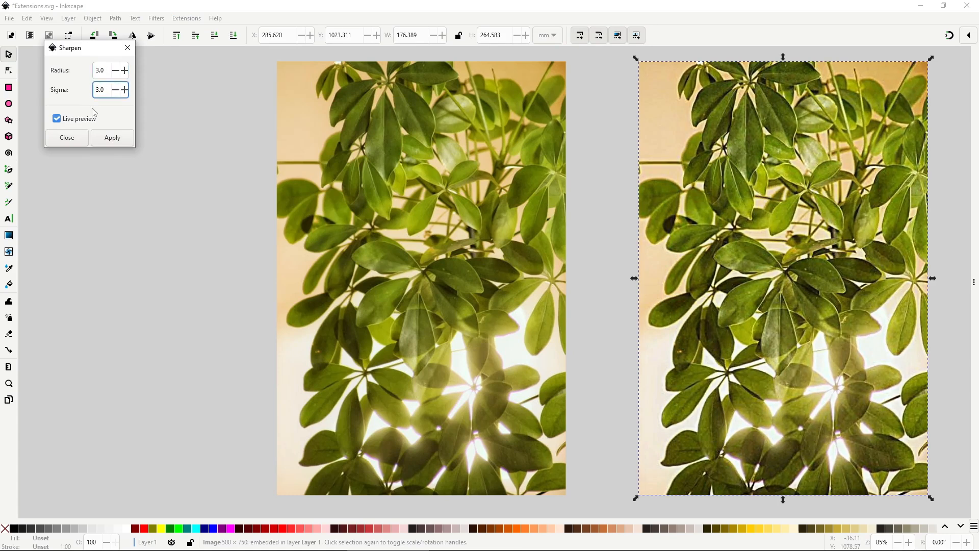
double_click(101, 70)
text(20)
click(97, 94)
double_click(97, 95)
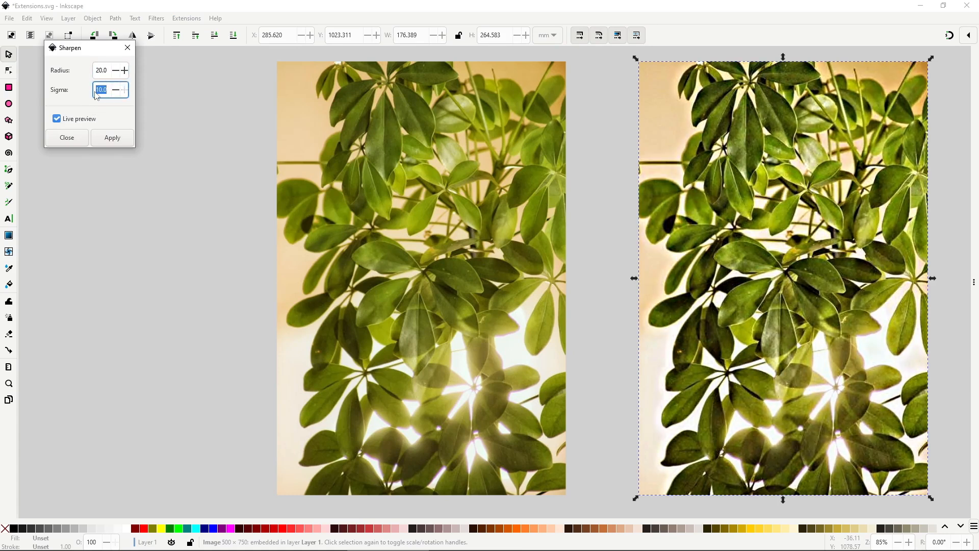
text(20)
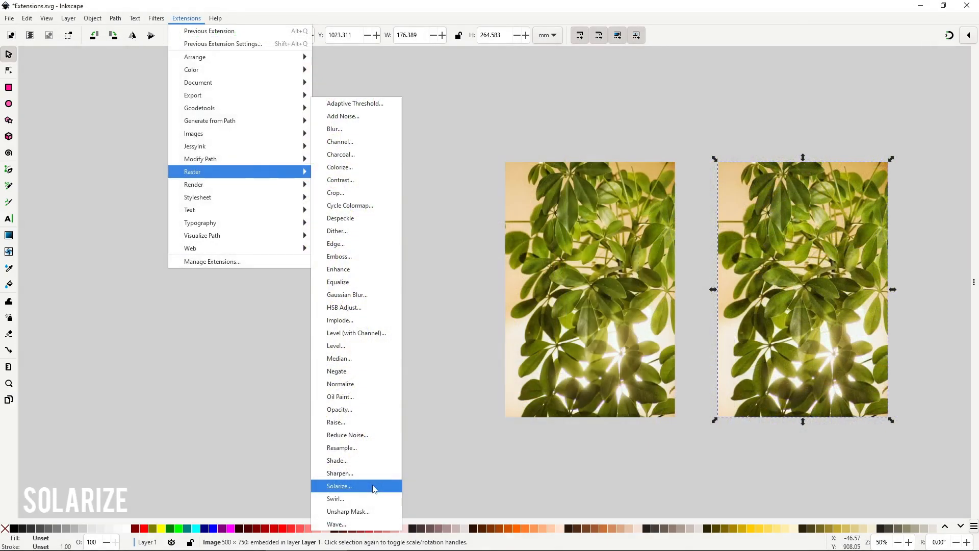
Open the Solarize raster extension on the right plant image with live preview and compare Factor values of 2 and 100
click(374, 487)
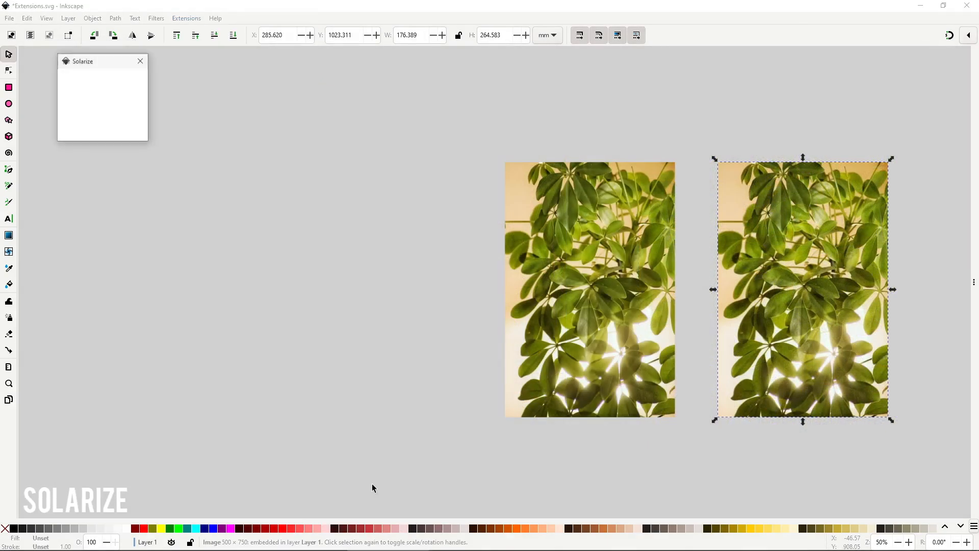
click(100, 113)
double_click(123, 88)
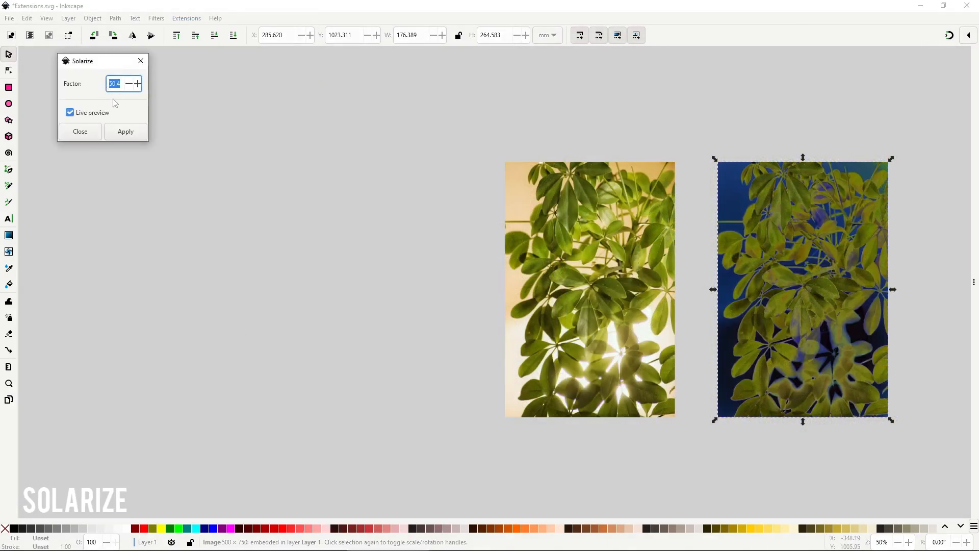
text(2)
key(Return)
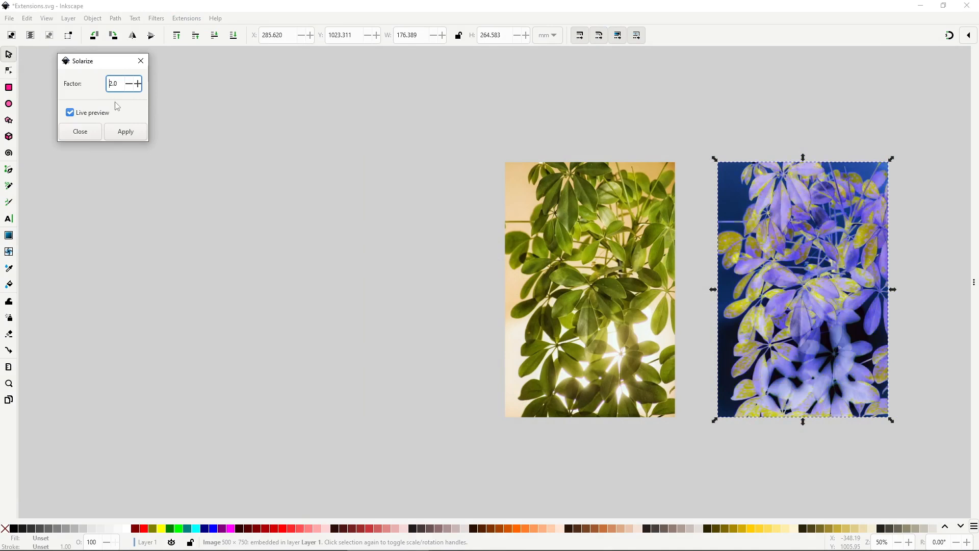
drag(120, 84, 93, 88)
text(100)
key(Return)
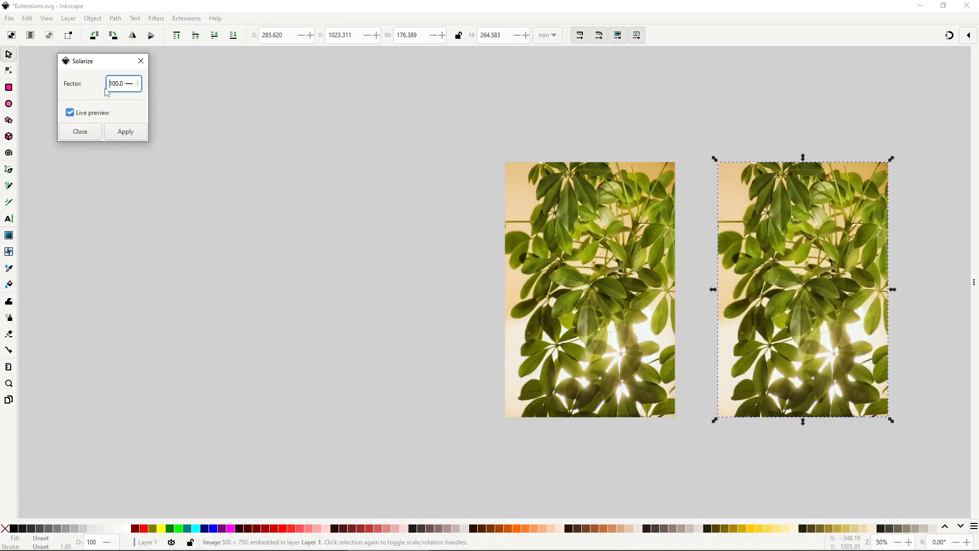
Compare Solarize Factor values of 70, 50, 25 and 1 on the right plant image
double_click(121, 84)
text(70)
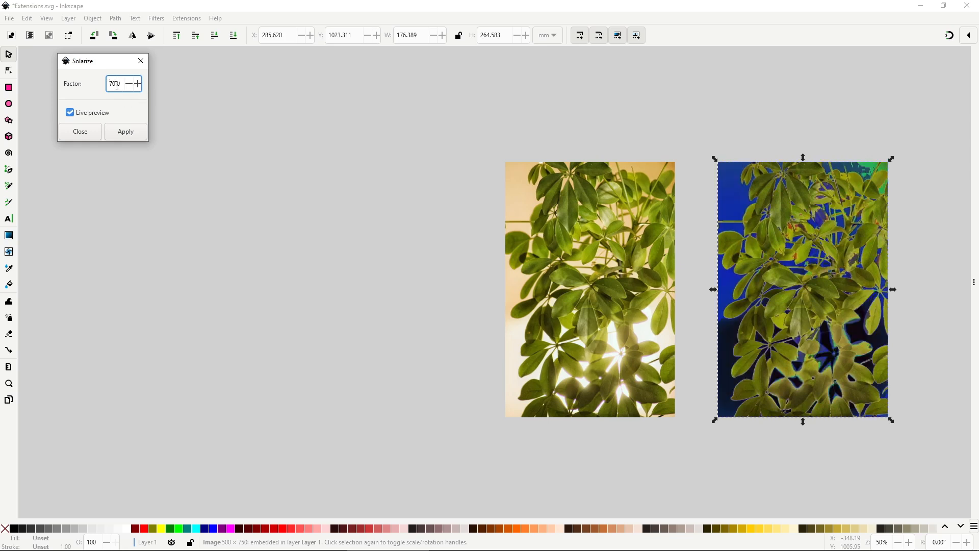
text(50)
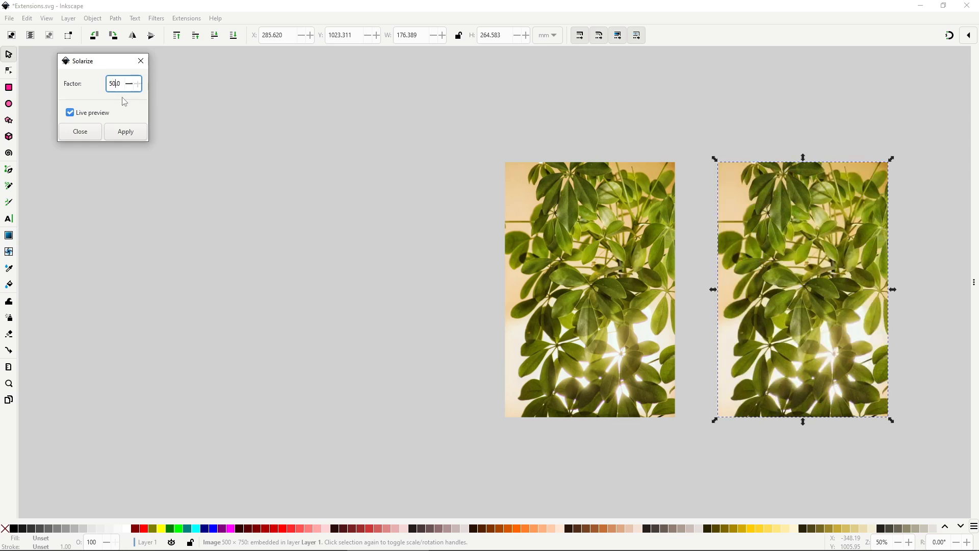
double_click(117, 83)
text(10)
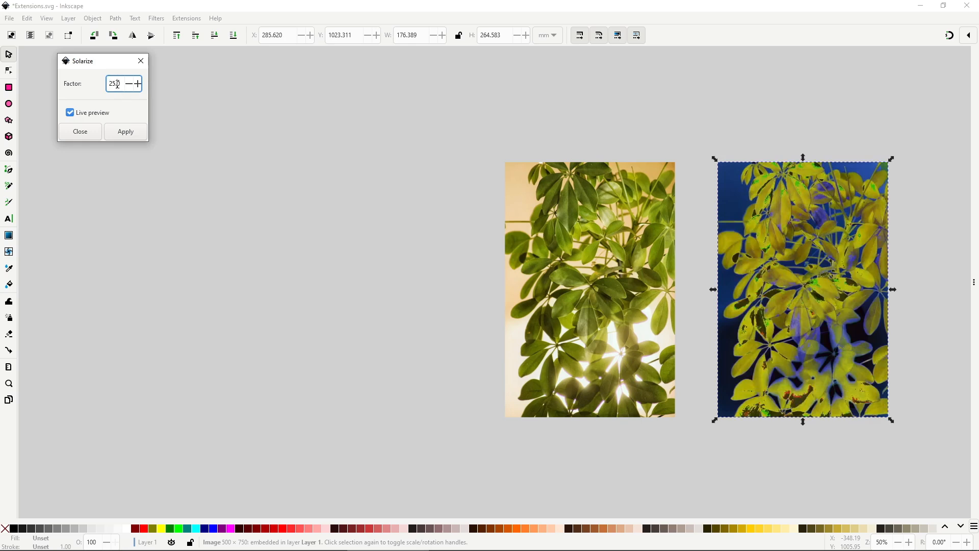
double_click(117, 84)
text(1)
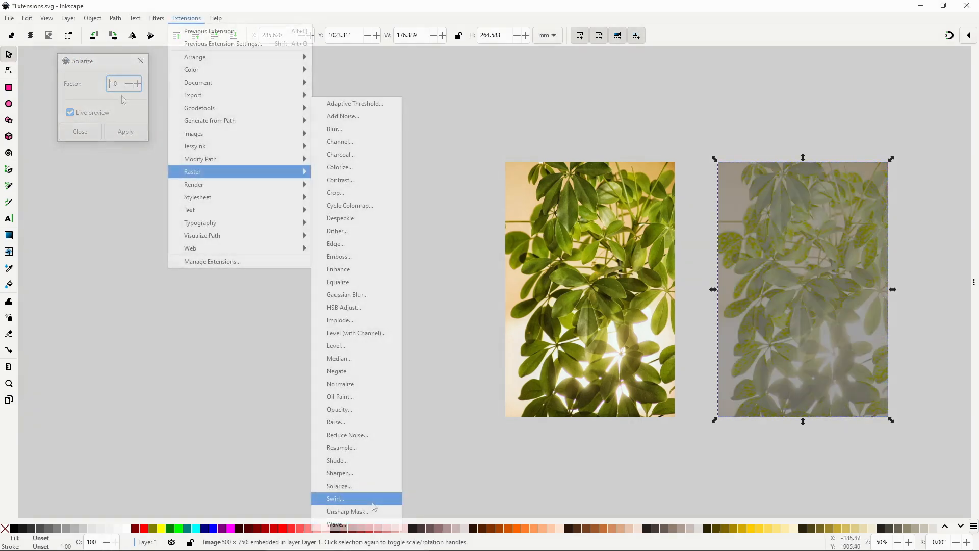
Open the Swirl raster extension on the right plant image with live preview and compare Degrees values of 200, 300 and 360
click(373, 502)
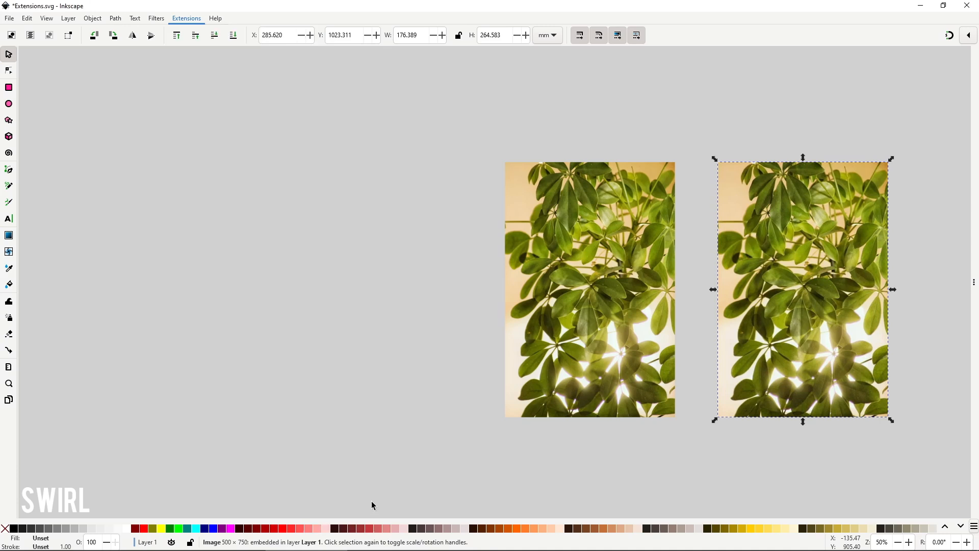
click(108, 128)
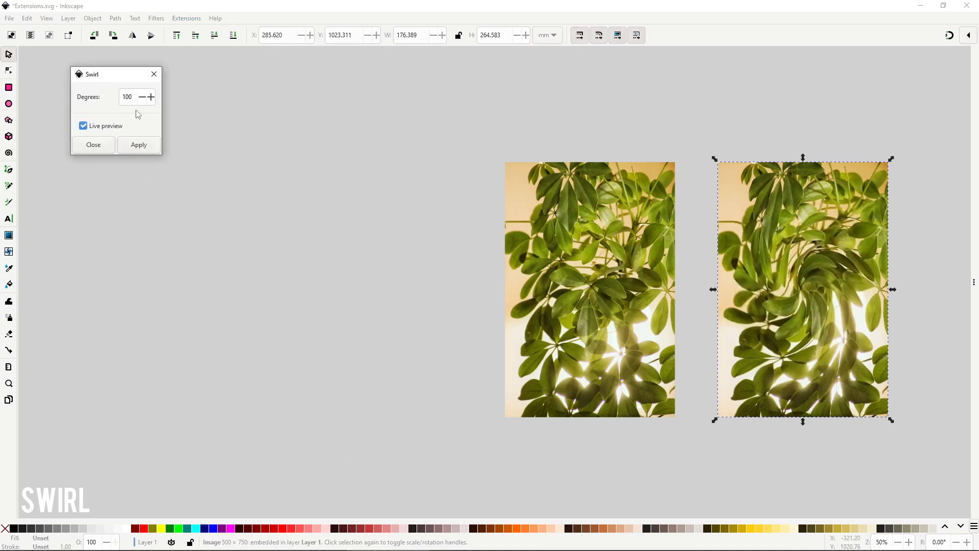
double_click(130, 97)
text(200)
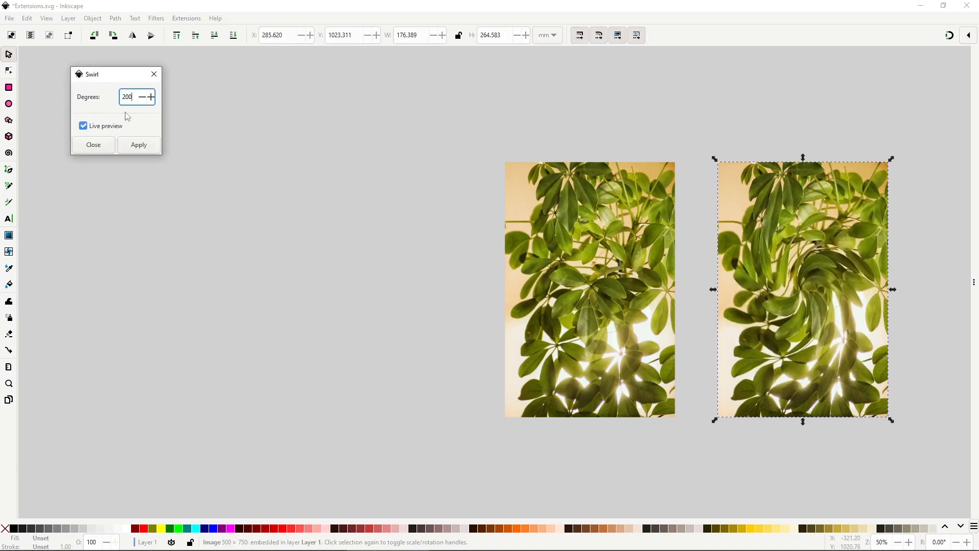
double_click(131, 98)
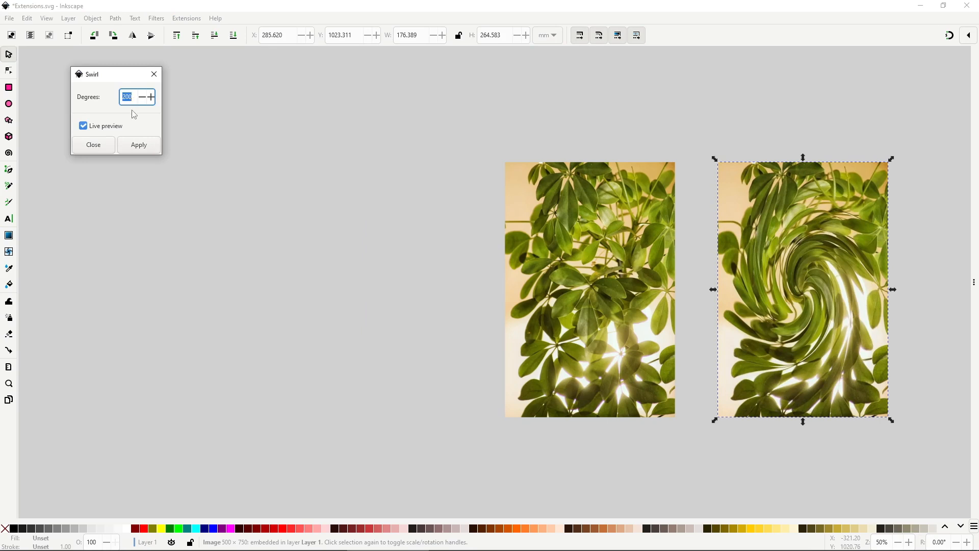
text(300)
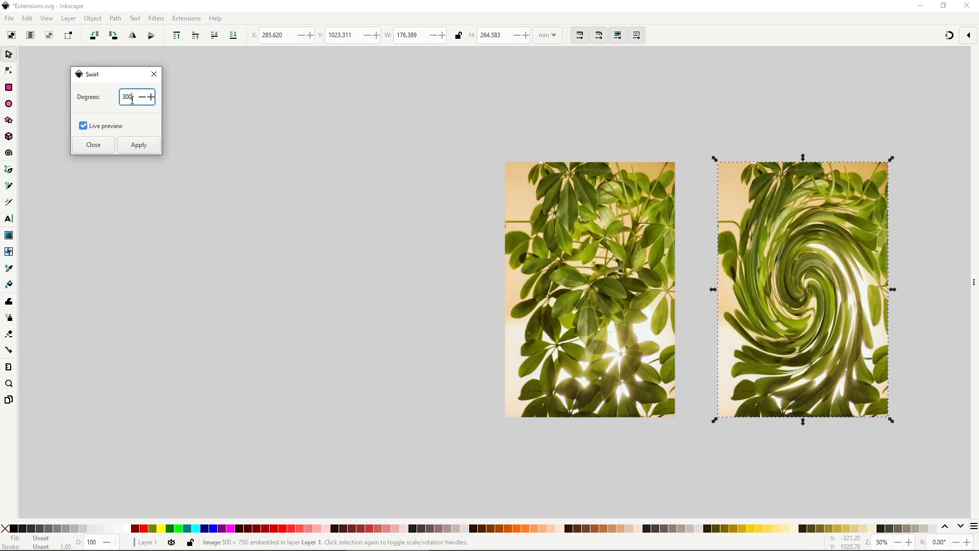
double_click(130, 97)
text(360)
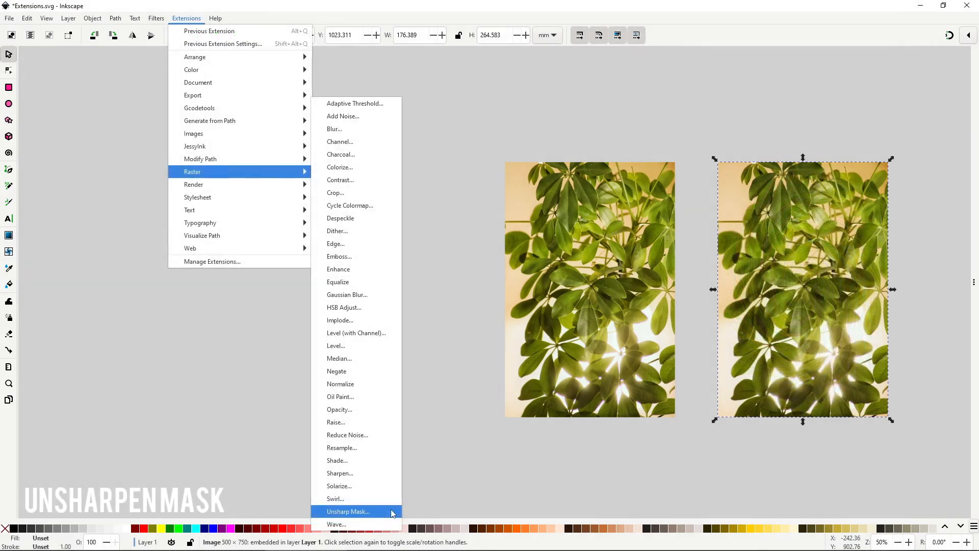
Open the Unsharp Mask raster extension on the right plant image with live preview and set Radius and Sigma to 50
click(391, 510)
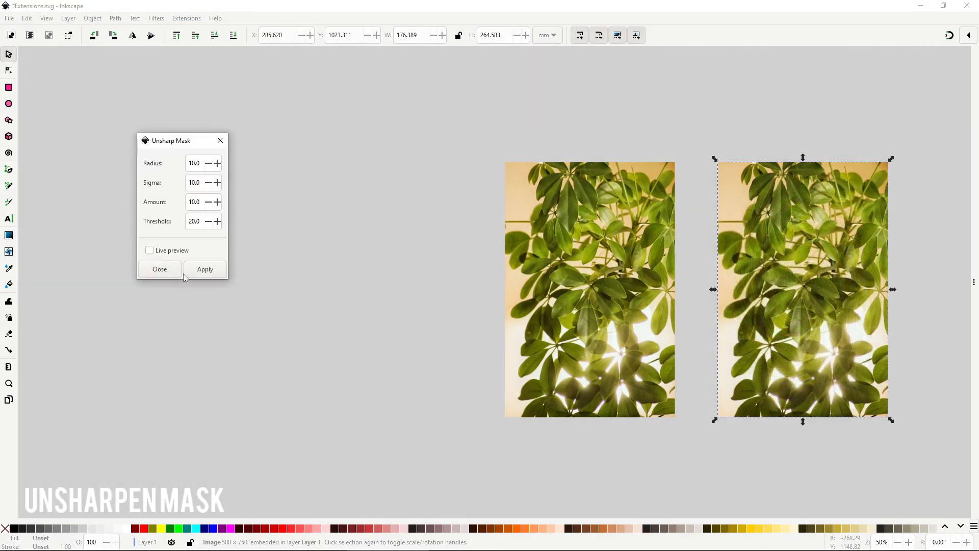
click(149, 250)
double_click(185, 163)
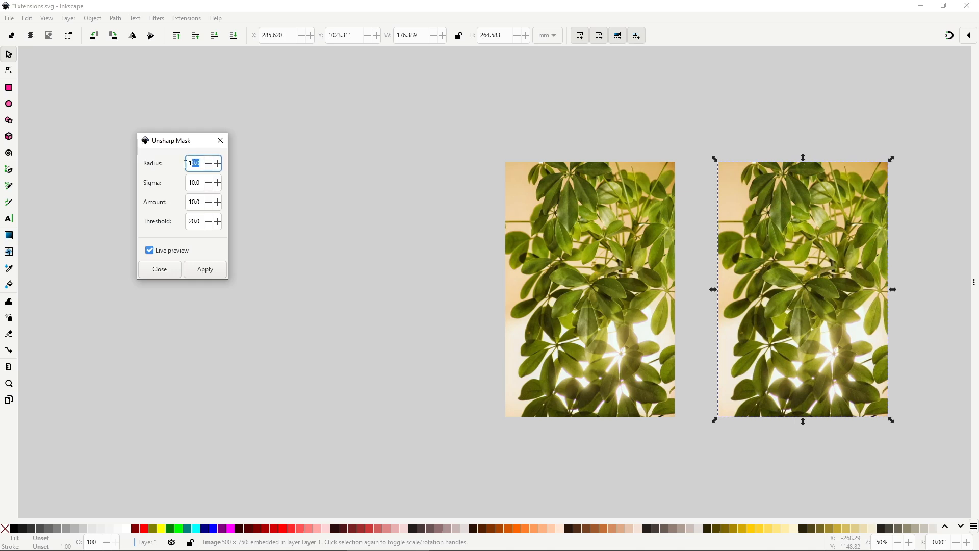
text(50)
double_click(197, 182)
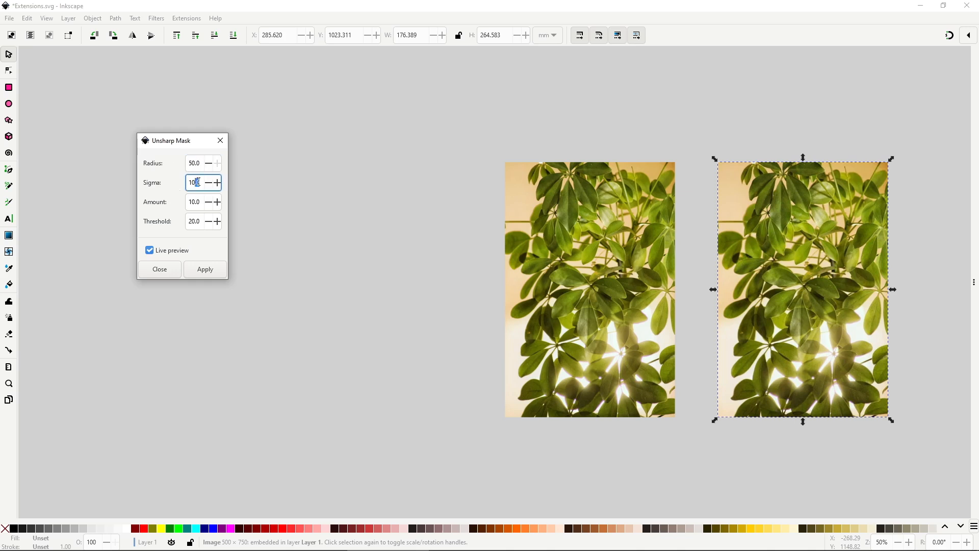
text(0)
Set the Unsharp Mask Amount to 100 and Threshold to 10
triple_click(198, 201)
text(100)
triple_click(199, 222)
text(10)
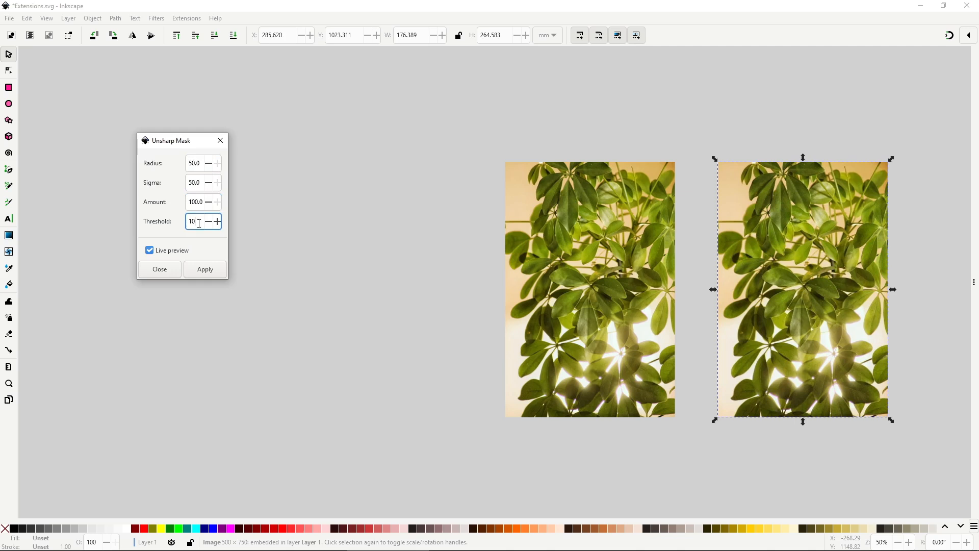
click(201, 202)
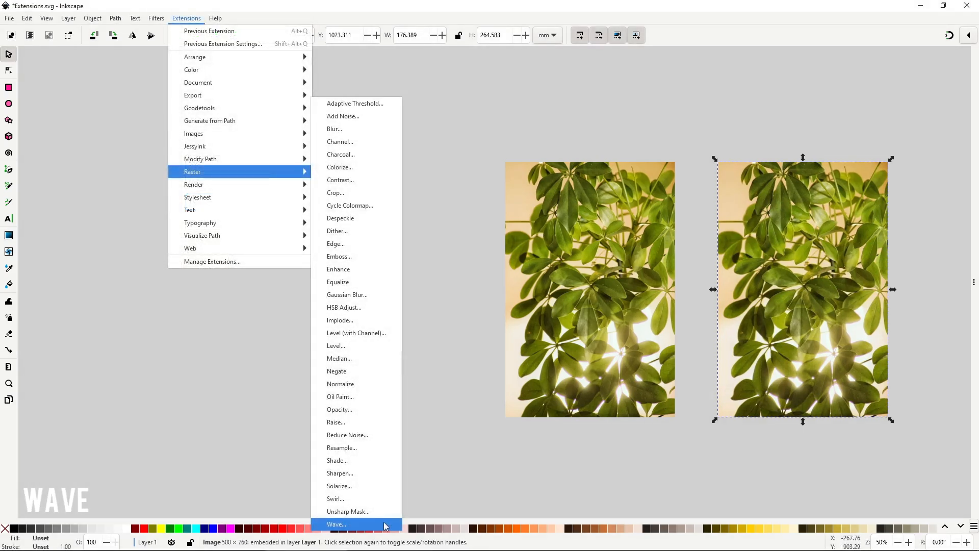
Open the Wave raster extension on the right plant image with live preview and compare Amplitude values of 10, 20 and 5
click(385, 525)
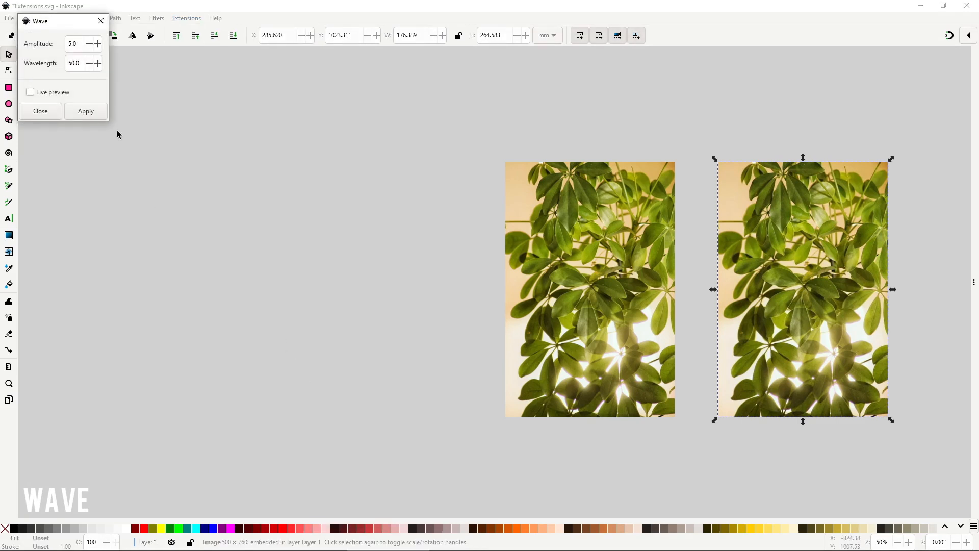
click(66, 97)
drag(81, 33, 303, 221)
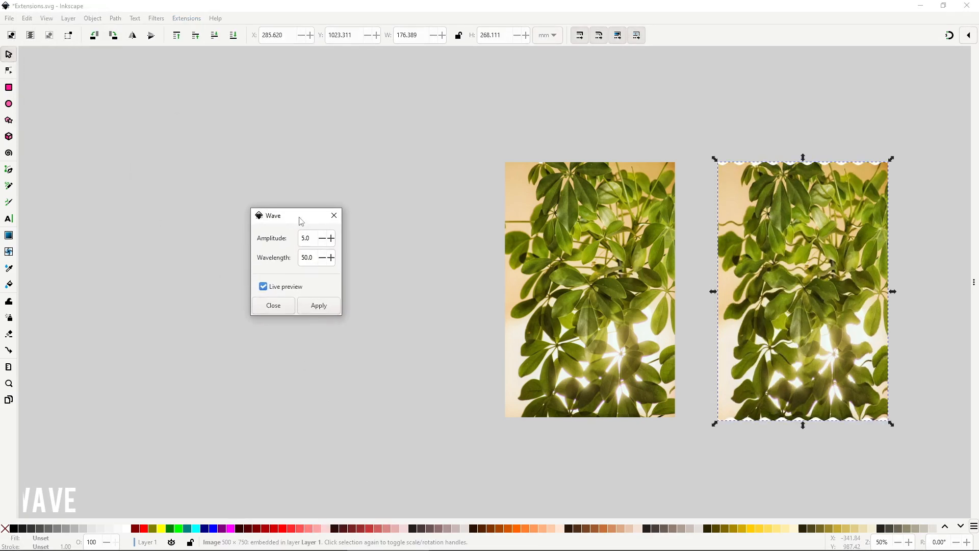
triple_click(319, 235)
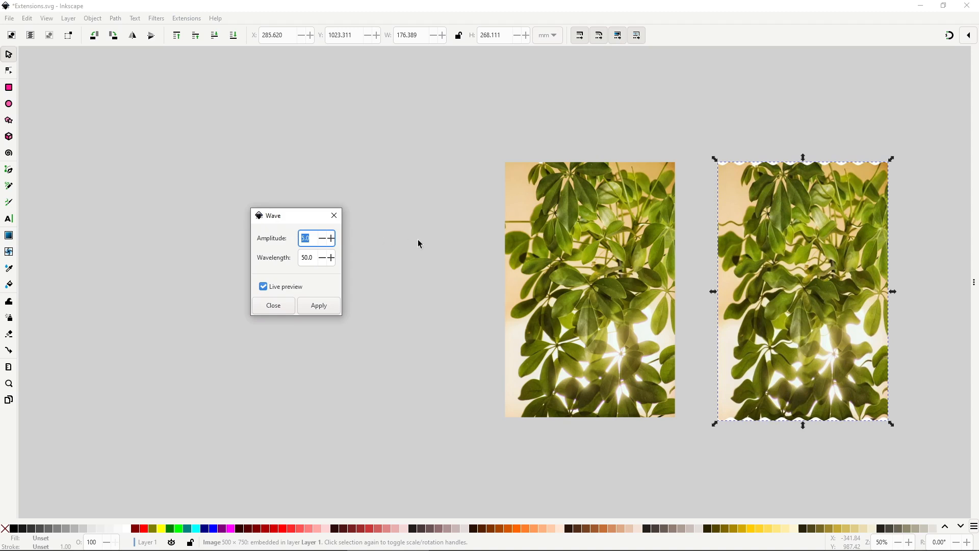
text(10.0)
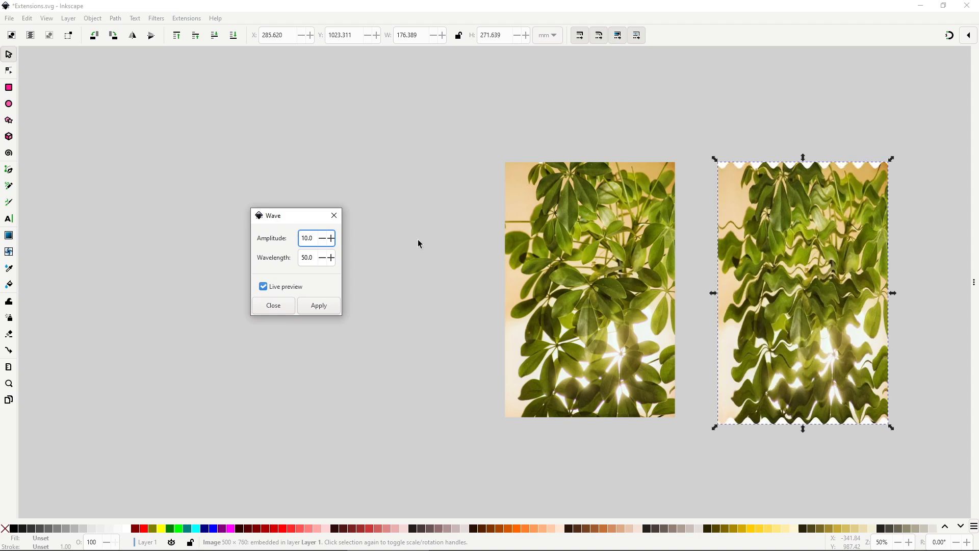
key(ctrl+a)
text(20.0)
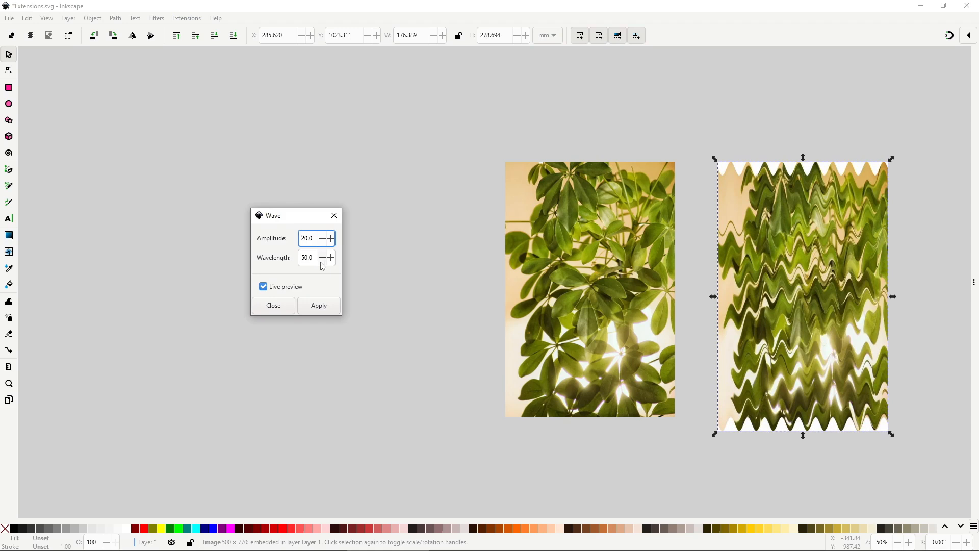
key(ctrl+a)
text(5)
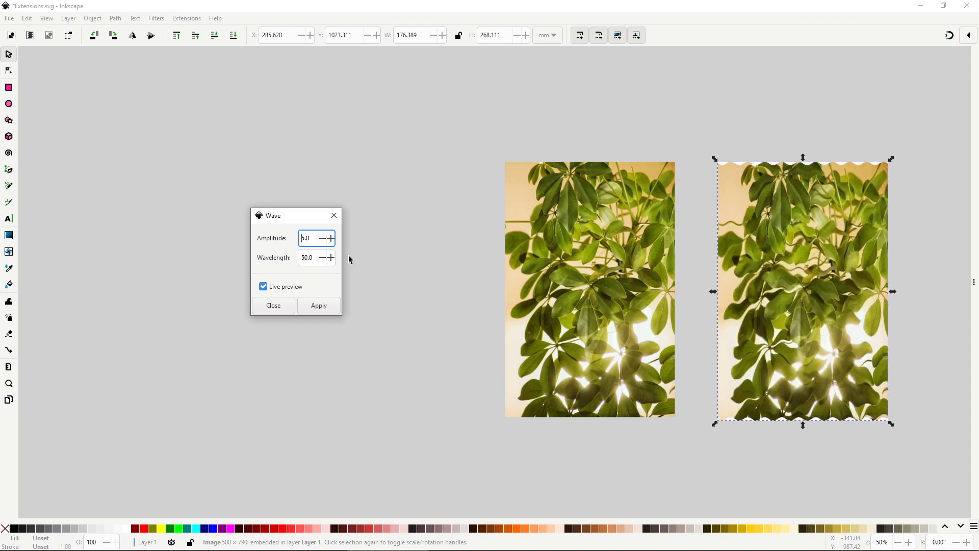
Compare Wave Wavelength values of 70 and 20 on the right plant image
key(Tab)
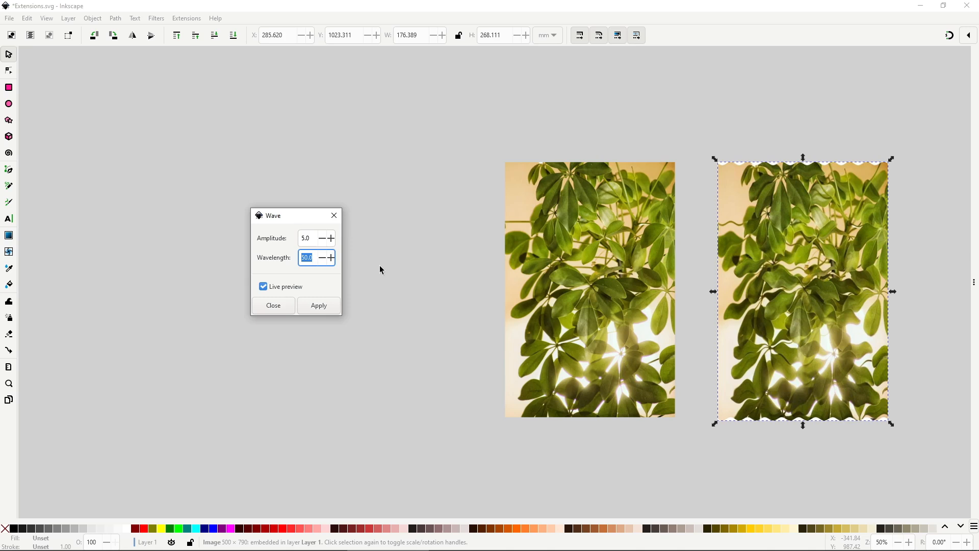
text(70)
key(Return)
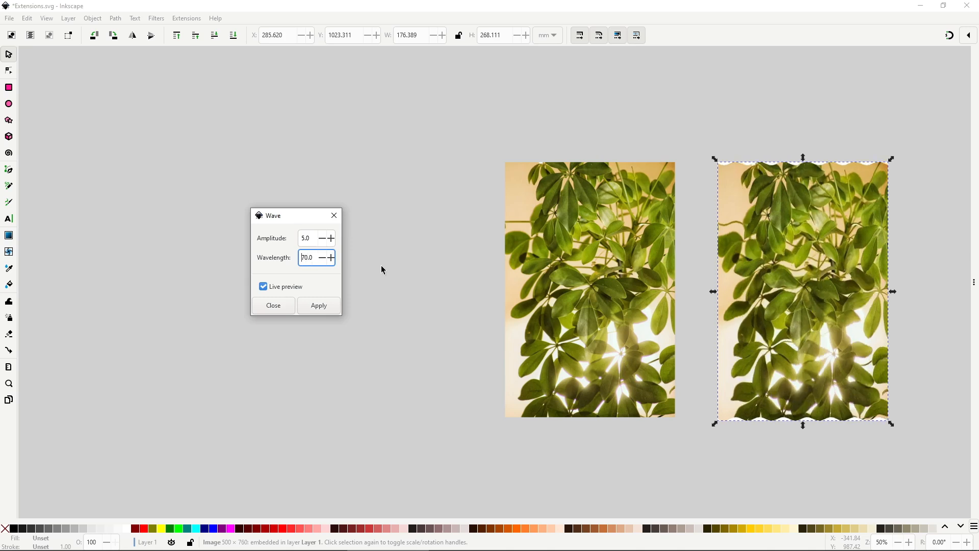
key(ctrl+a)
text(20)
key(Return)
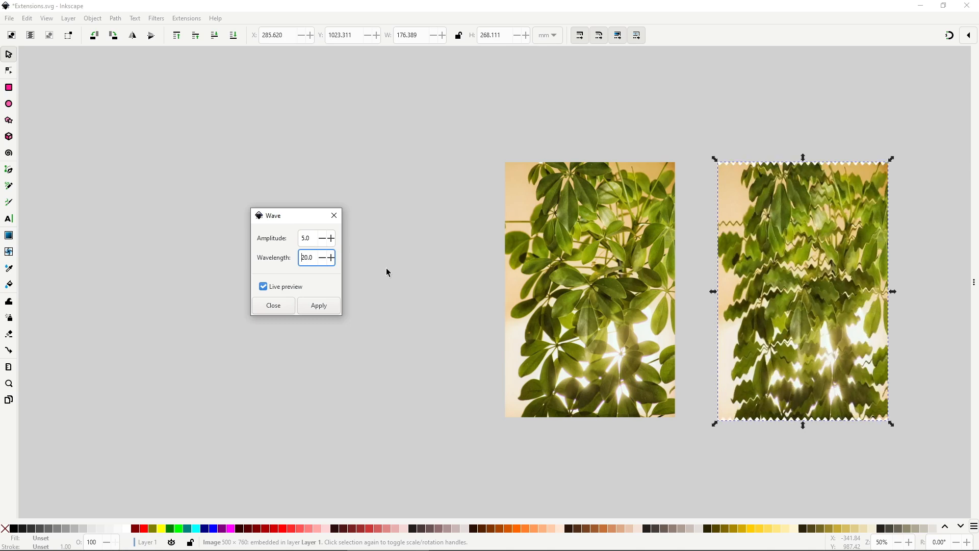
Open the 3D Polyhedron render extension and preview the Truncated Cube object
click(186, 18)
mouse_move(246, 188)
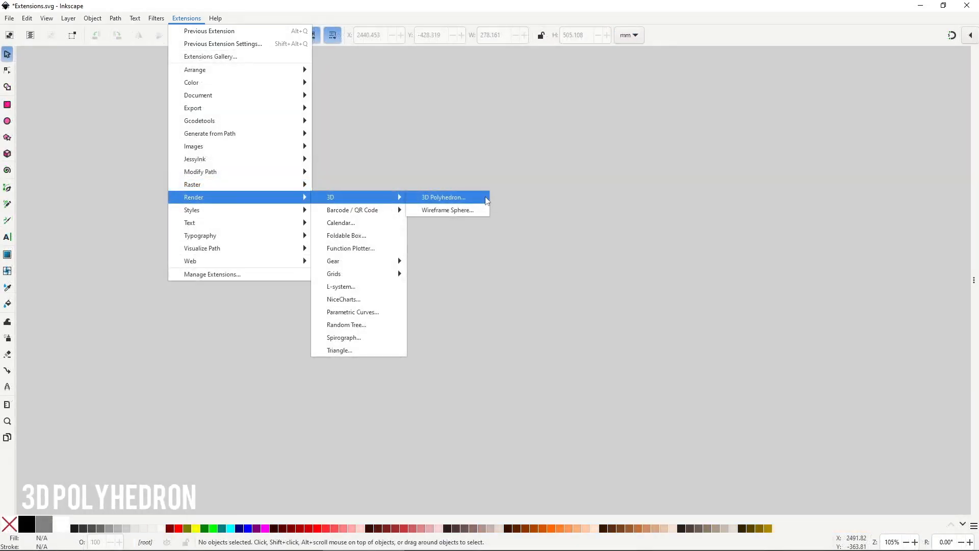
click(444, 197)
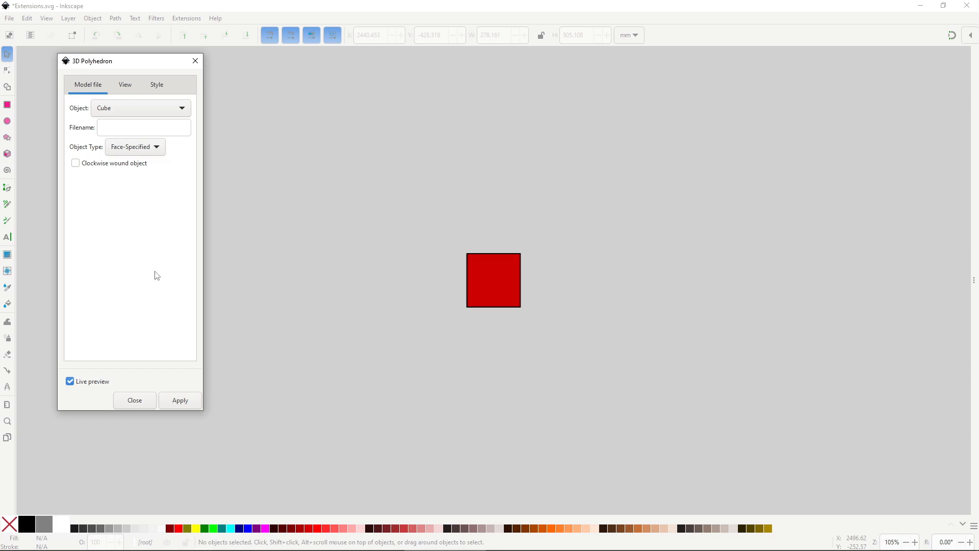
click(179, 110)
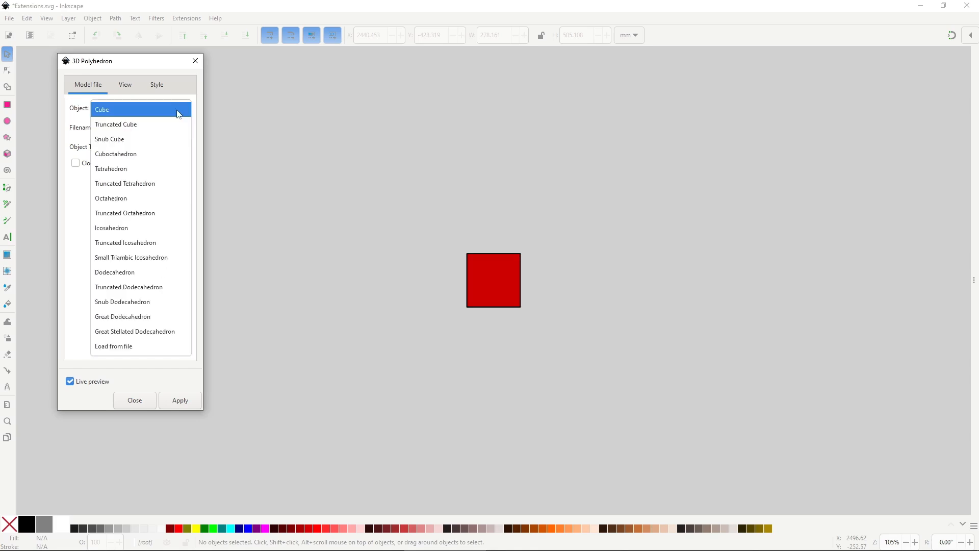
click(177, 124)
click(177, 112)
click(178, 124)
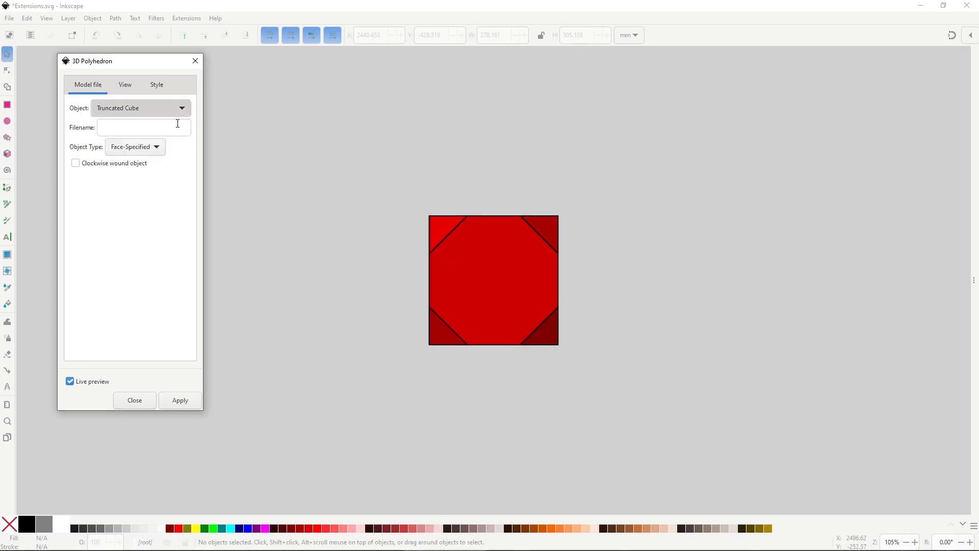
Preview the Octahedron and Snub Dodecahedron objects in the 3D Polyhedron extension
click(178, 108)
click(170, 169)
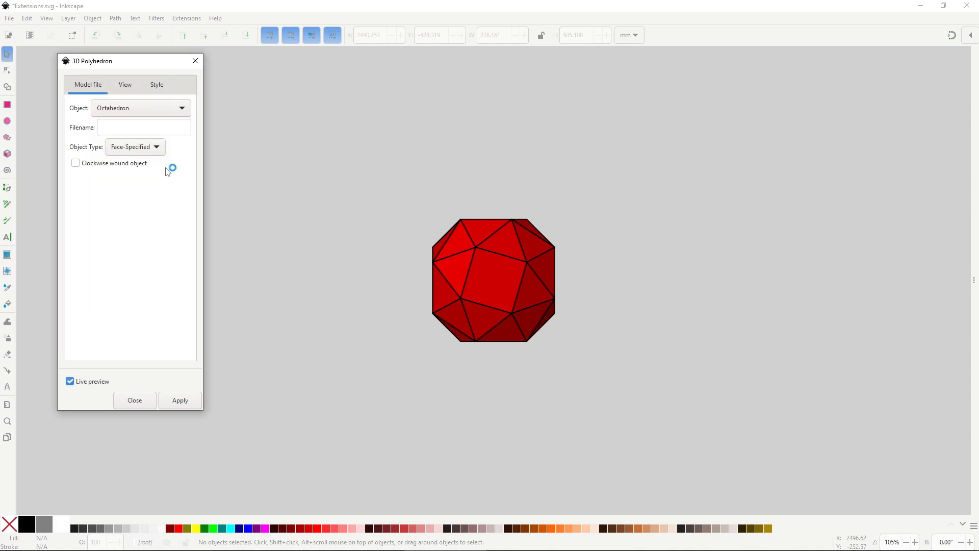
click(178, 112)
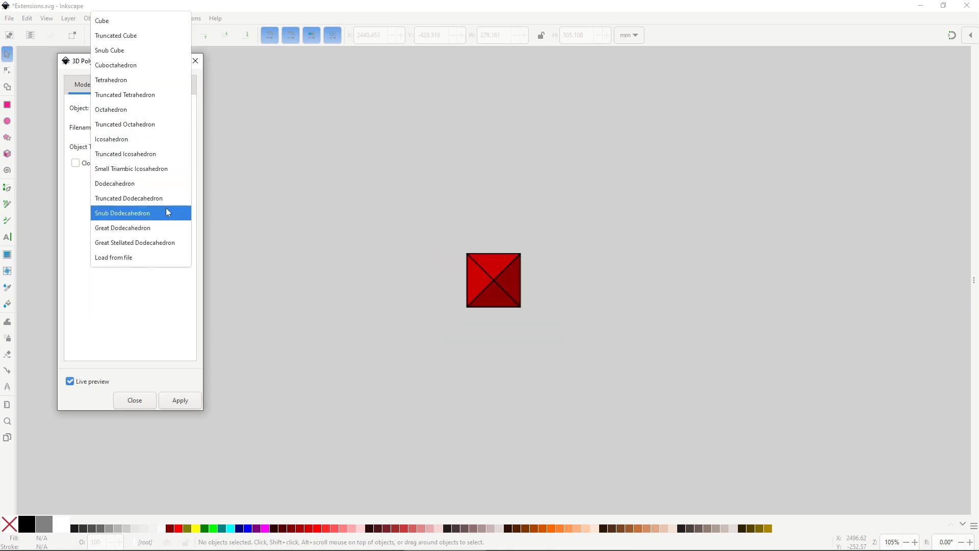
click(168, 212)
Set the polyhedron object to Load from file, turn off live preview, and enter finalbasemesh.obj as the filename
click(186, 112)
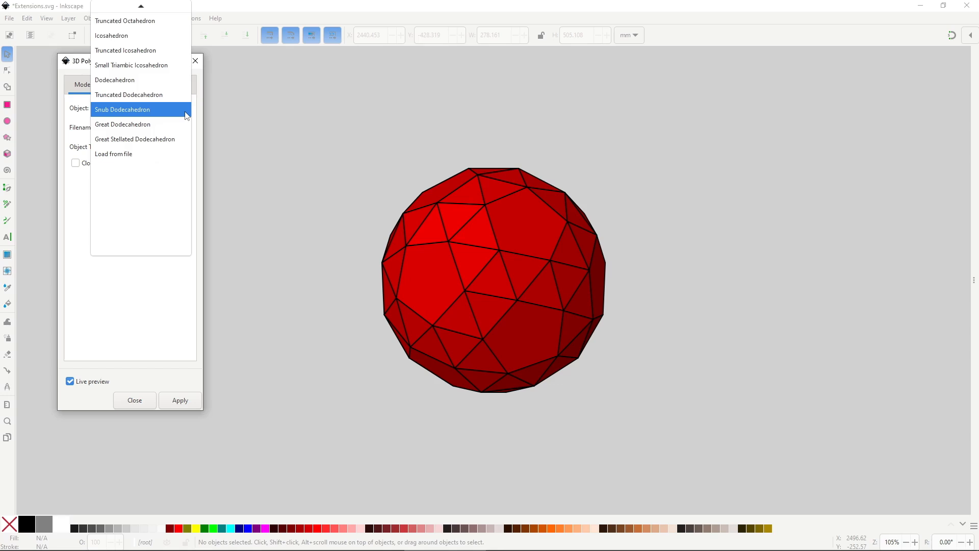
click(160, 152)
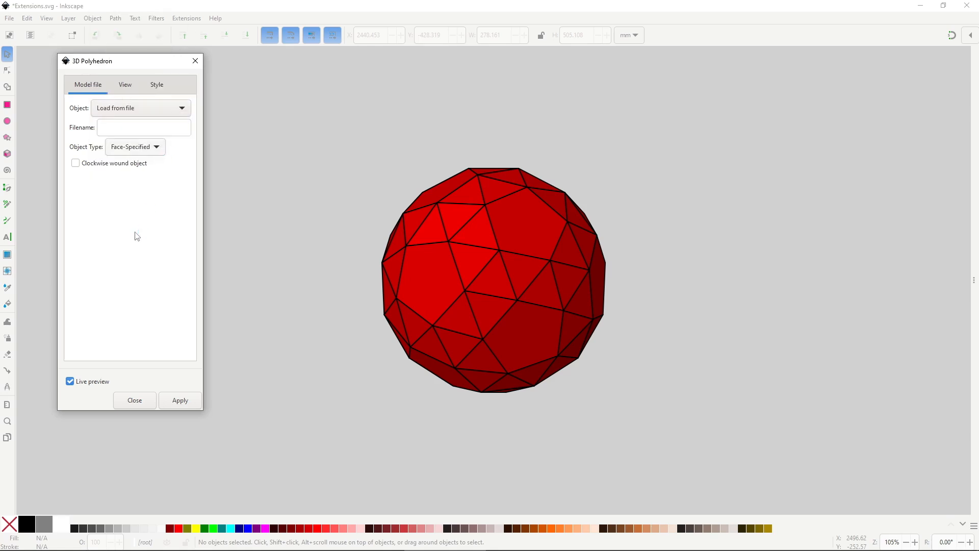
click(70, 381)
click(155, 128)
text(finalbasemesh.ob)
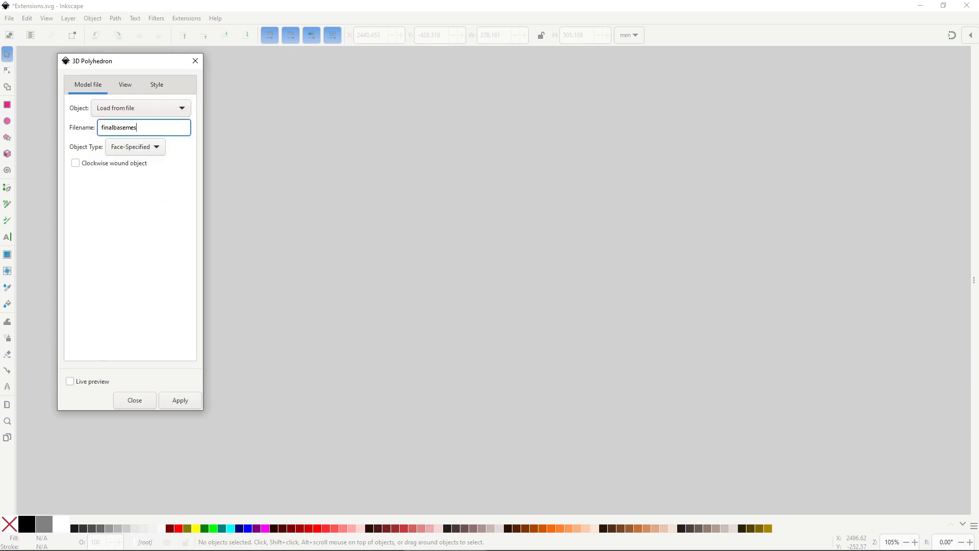
text(j)
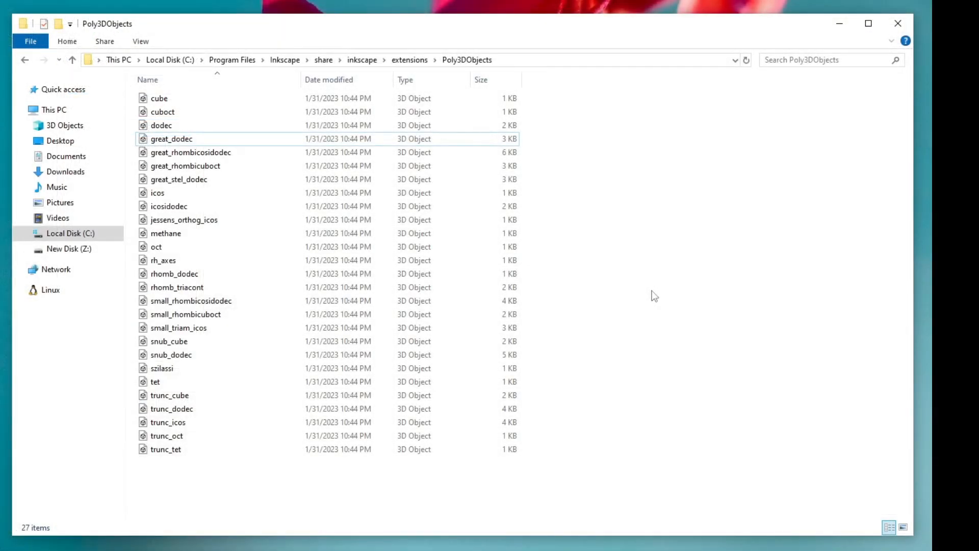
In File Explorer, paste the model file into Inkscape's Poly3DObjects folder with administrator permission, and turn the 3D Polyhedron live preview back on
right_click(654, 295)
click(693, 401)
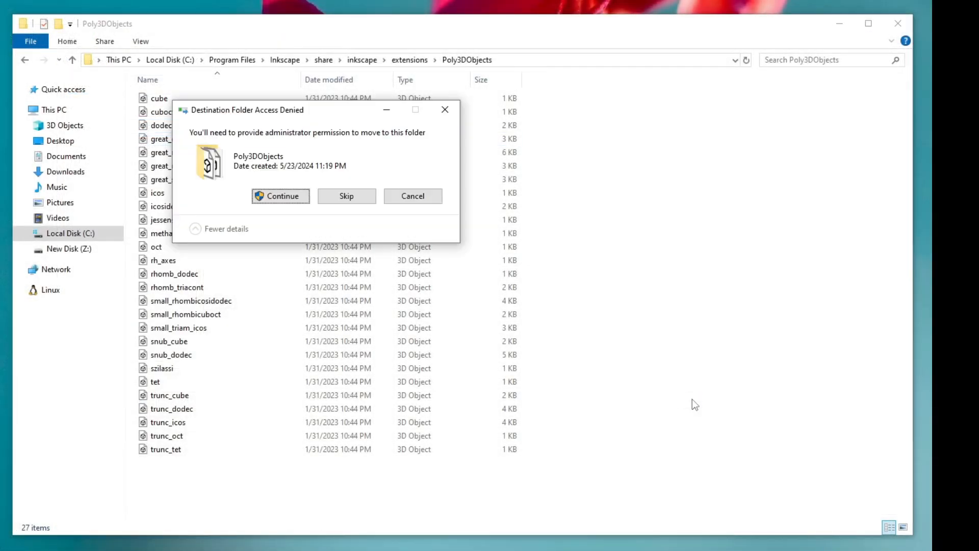
click(294, 200)
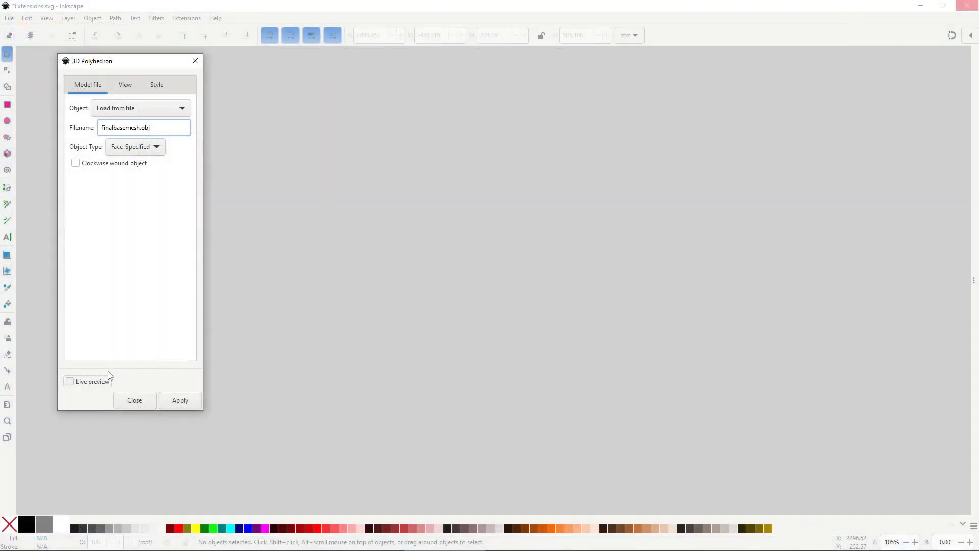
click(108, 379)
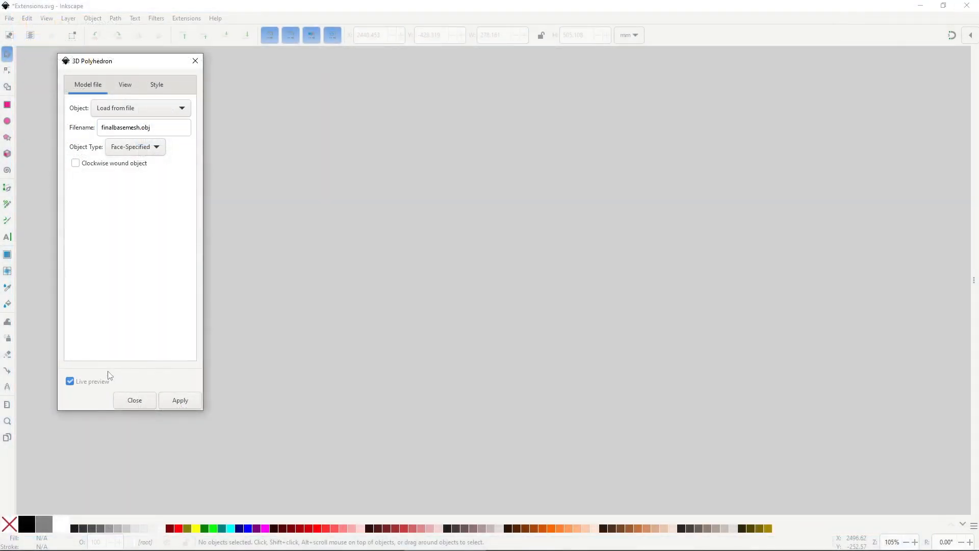
Render the finalbasemesh.obj model as a face-specified 3D polyhedron and examine it on the canvas
click(178, 399)
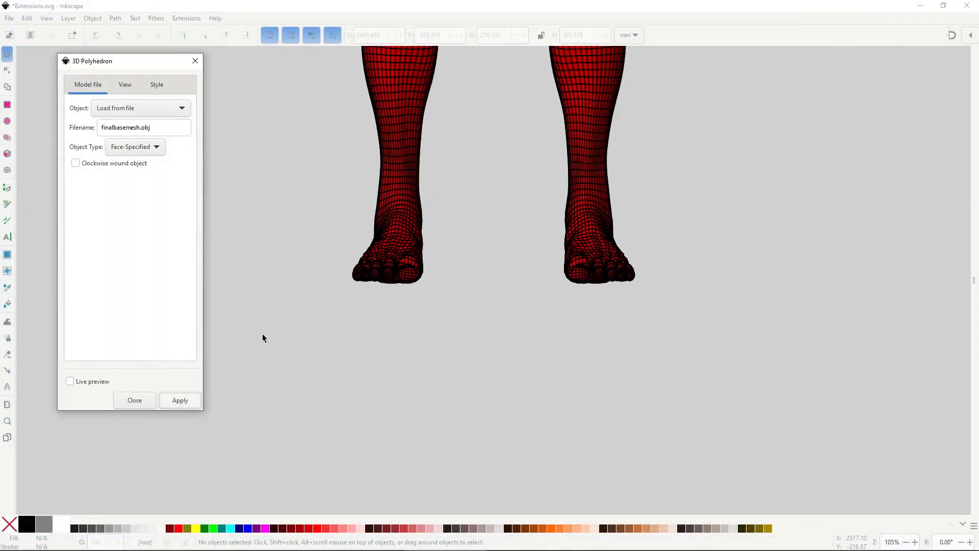
scroll(448, 128, up, 1)
drag(466, 179, 506, 241)
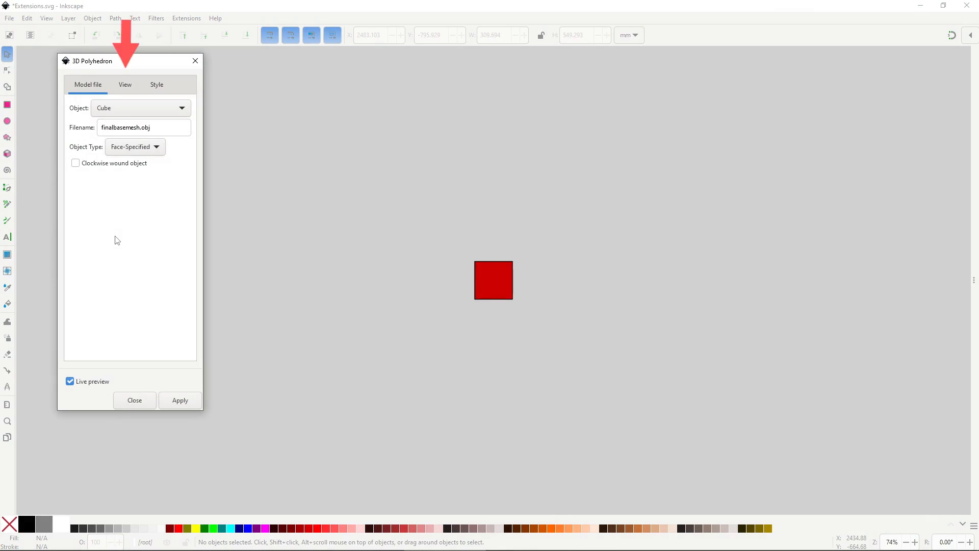
Rotate the cube 45 degrees around the X-axis and 45 degrees around the Y-axis
click(127, 85)
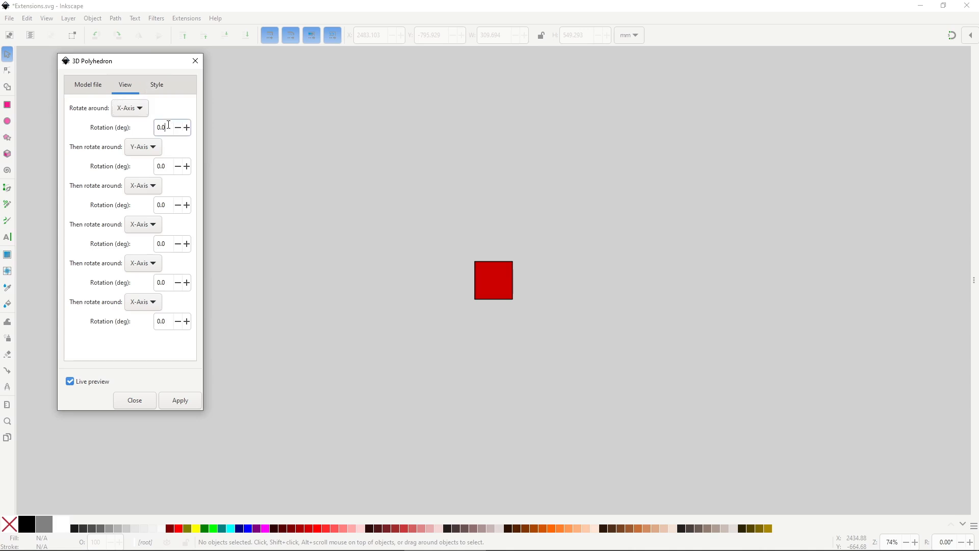
drag(169, 127, 155, 126)
text(45)
key(Return)
double_click(166, 166)
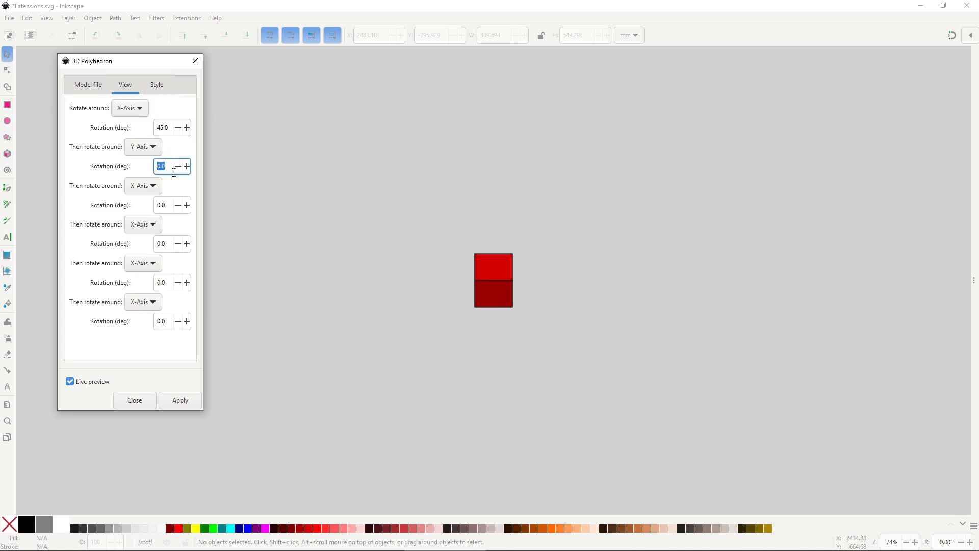
text(45)
key(Return)
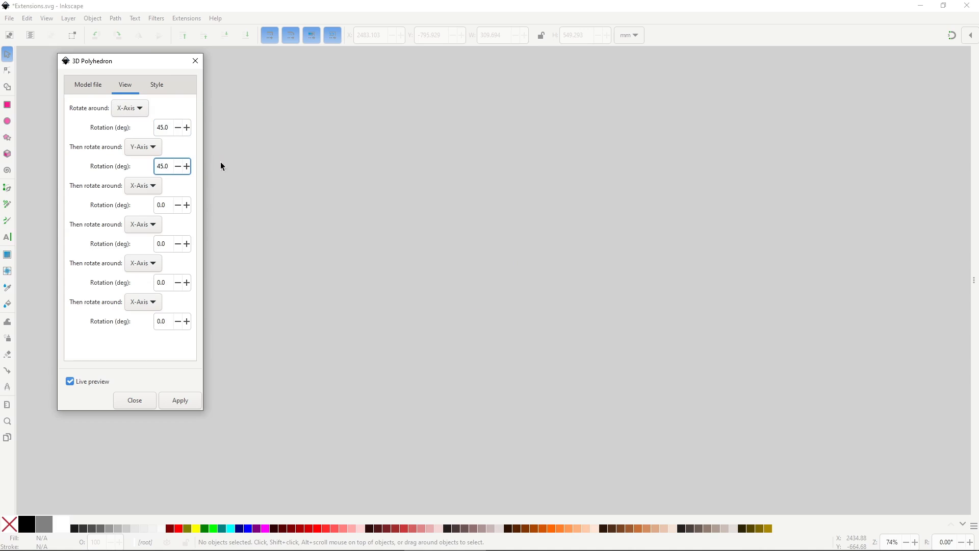
Make the third rotation of the cube 45 degrees around the Z-axis
click(143, 185)
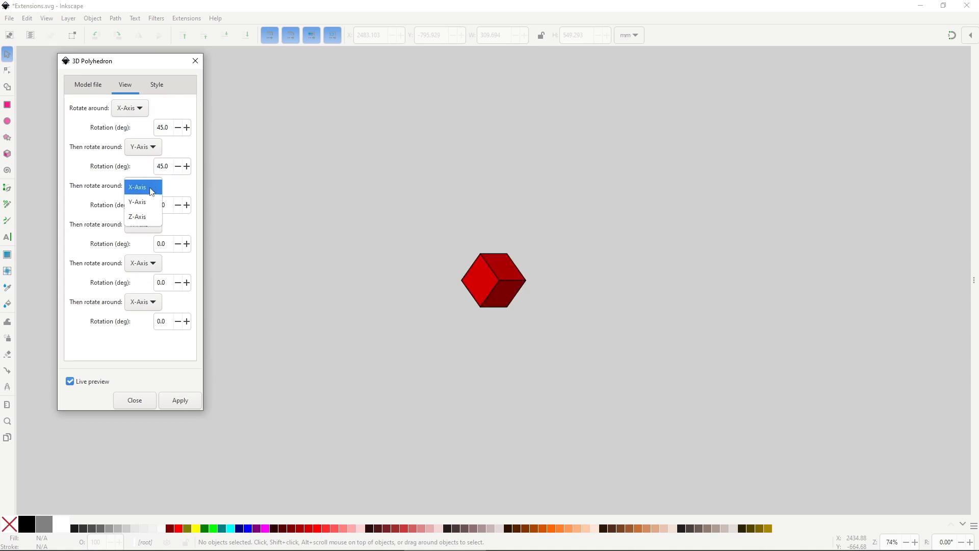
click(147, 215)
double_click(166, 205)
text(45)
key(Return)
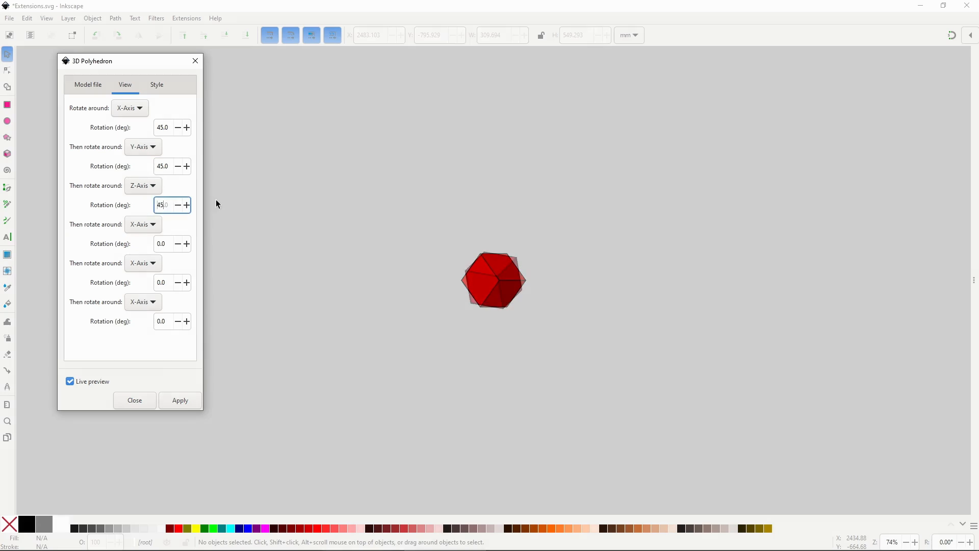
Set the cube's scaling factor to 200 in the style settings
click(156, 84)
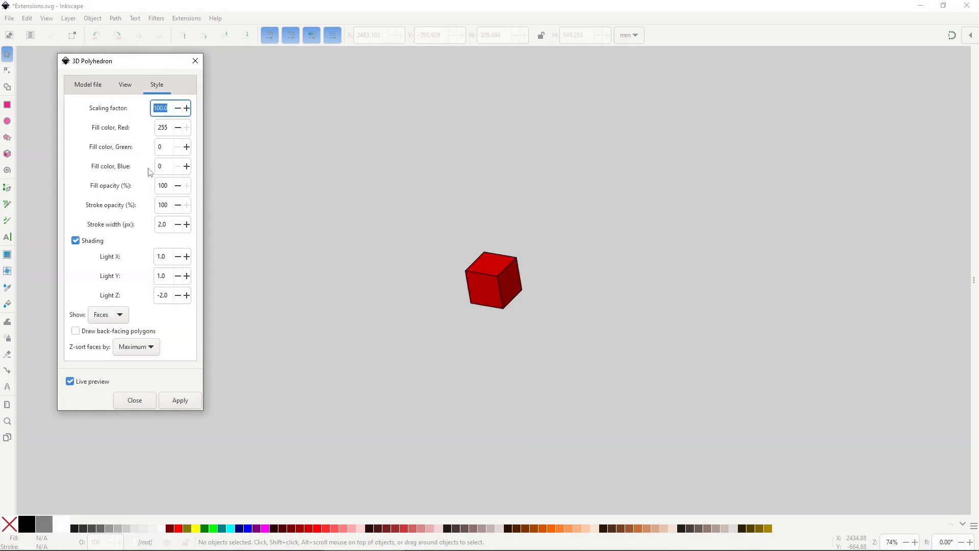
double_click(154, 108)
text(200)
key(Return)
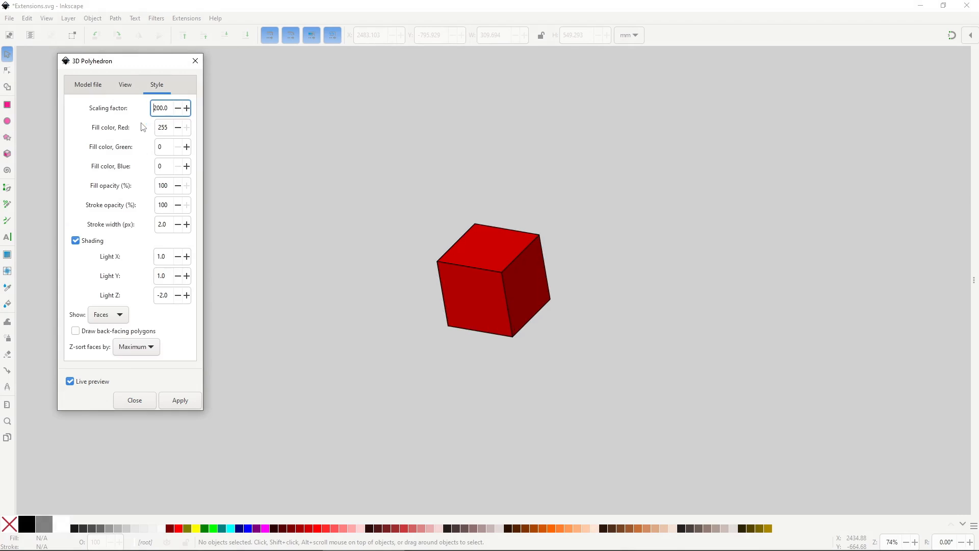
Set the cube's red, green and blue fill color values to 100 each
key(Tab)
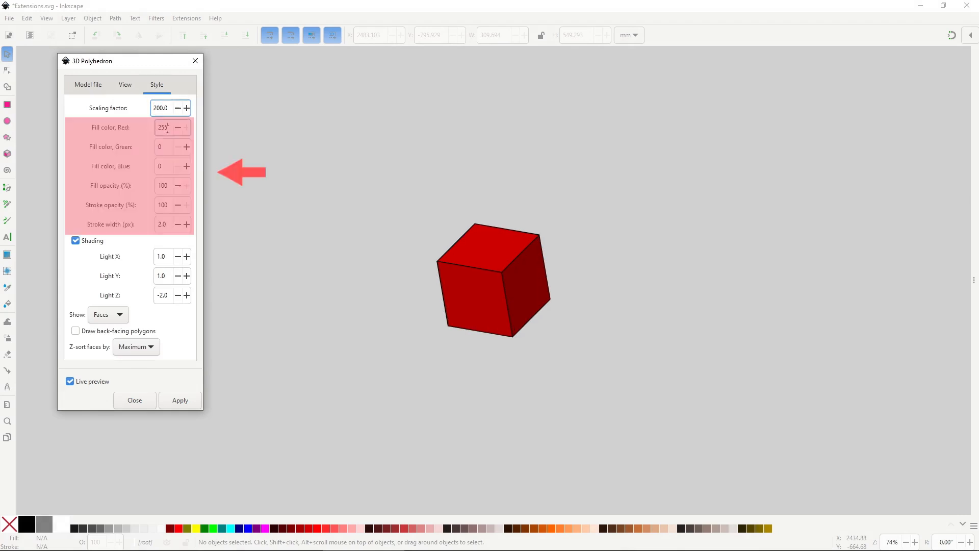
text(100)
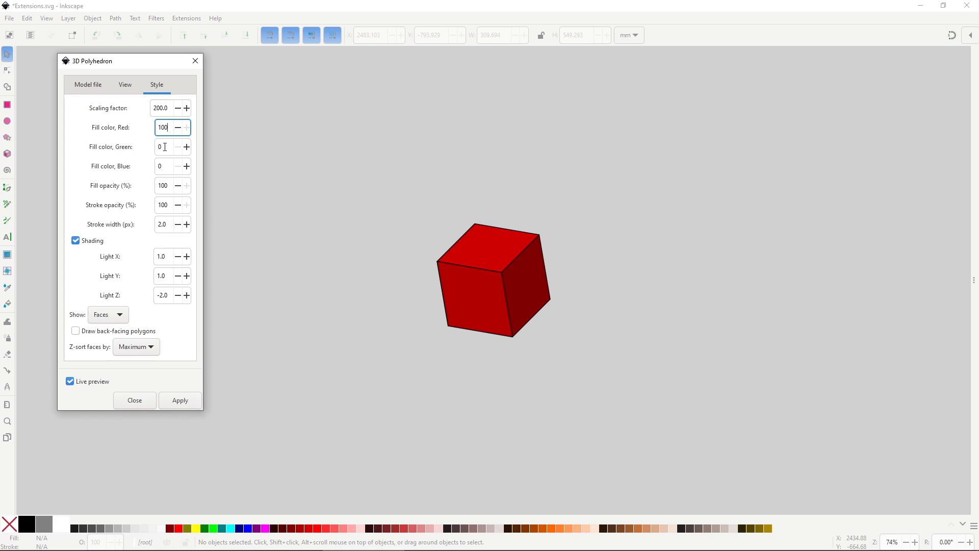
click(165, 146)
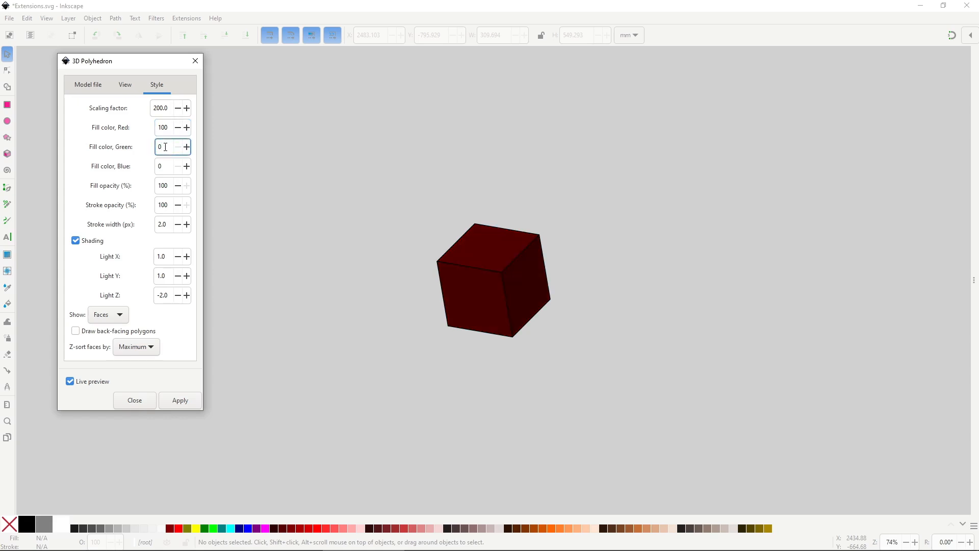
double_click(165, 147)
text(100)
click(168, 167)
double_click(168, 167)
text(100)
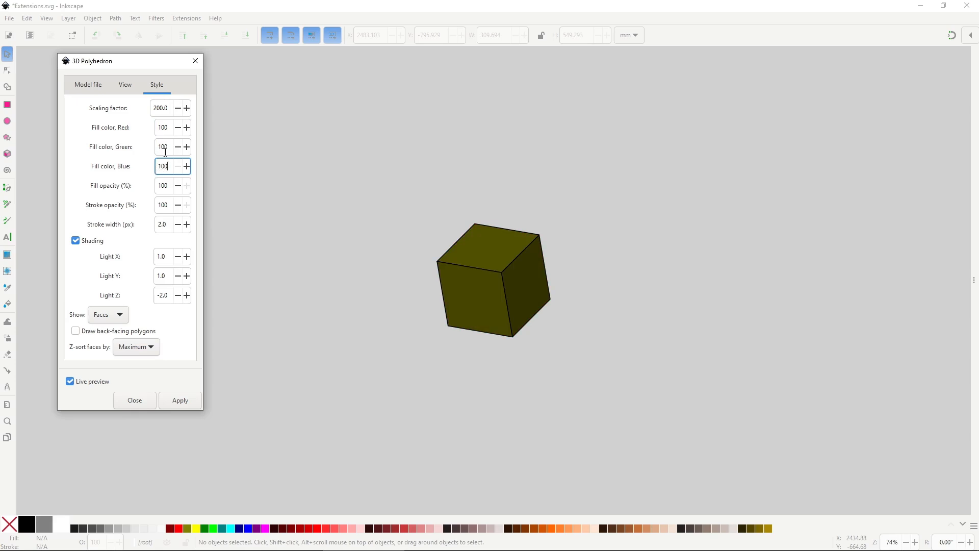
click(168, 149)
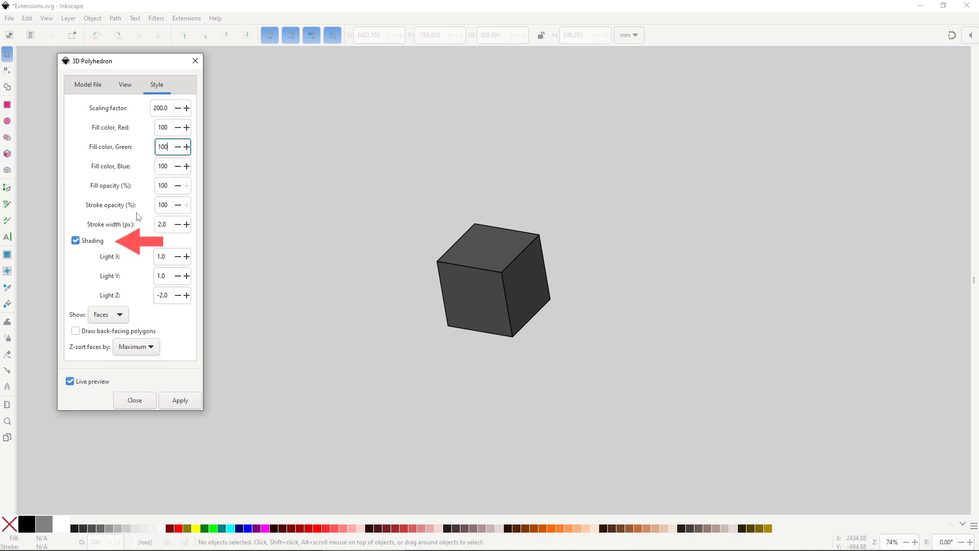
Switch the cube's shading off and on again, and set Light X, Y and Z to 45 each
click(100, 242)
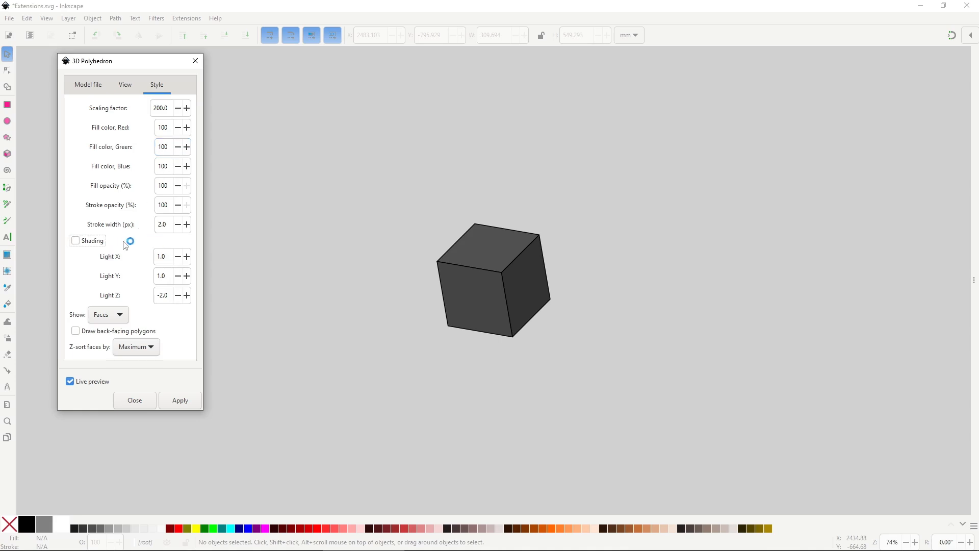
click(101, 243)
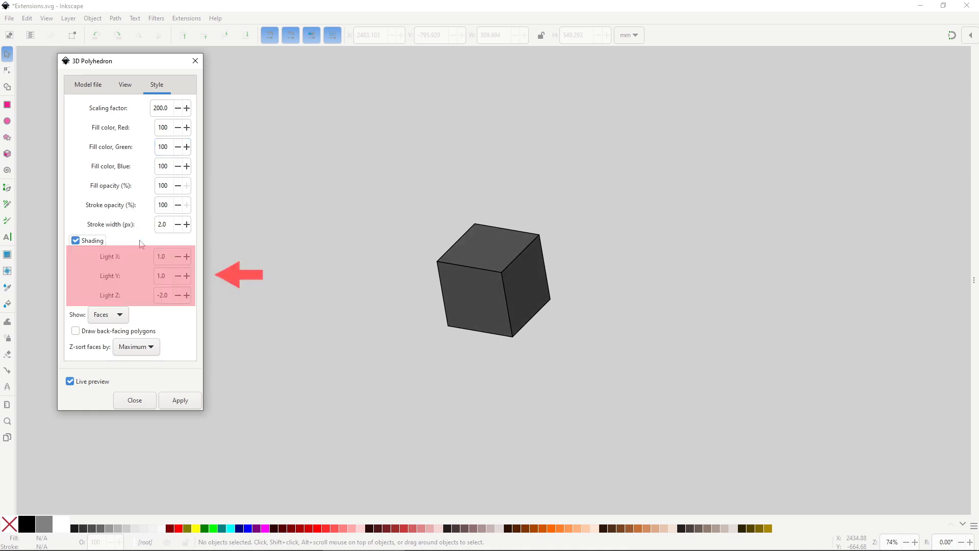
double_click(166, 255)
text(45)
click(168, 274)
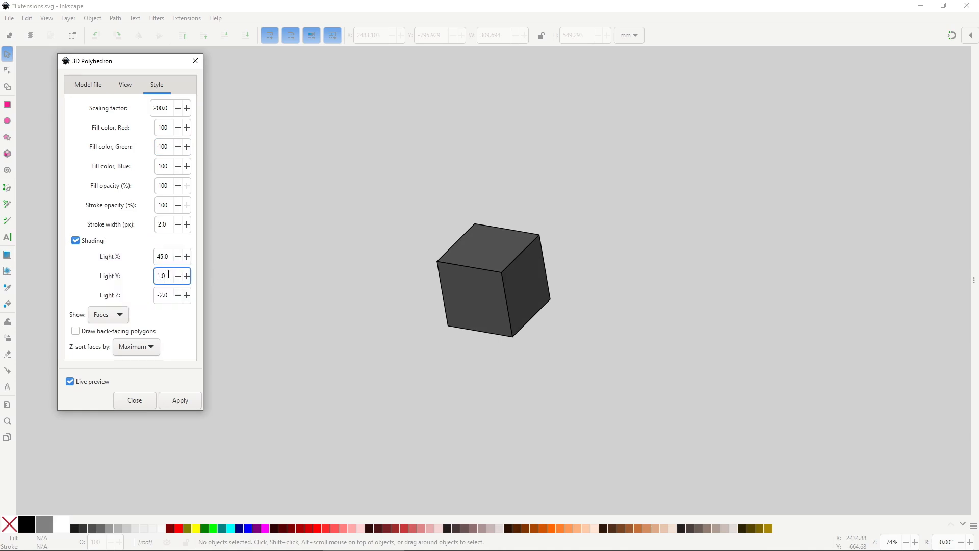
double_click(163, 275)
text(45)
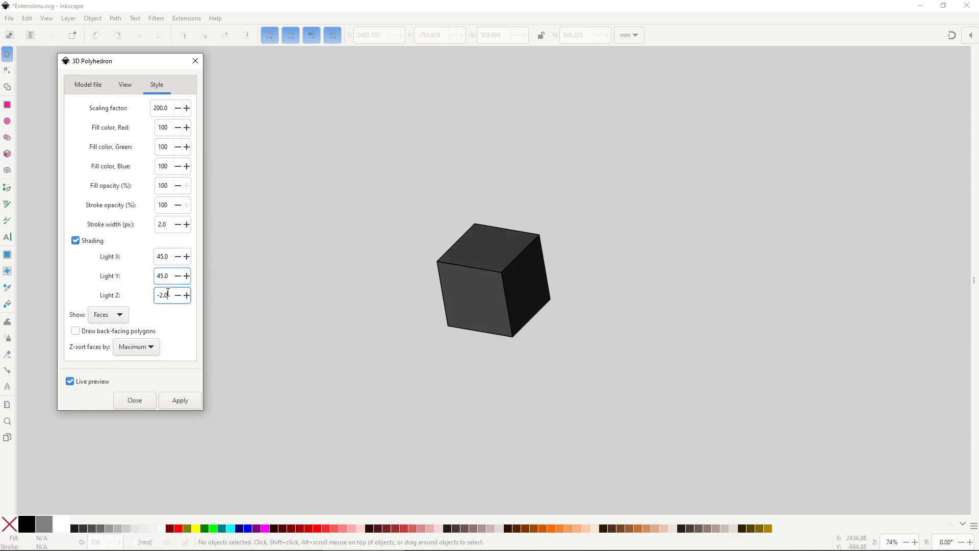
click(170, 295)
drag(169, 295, 154, 295)
text(45)
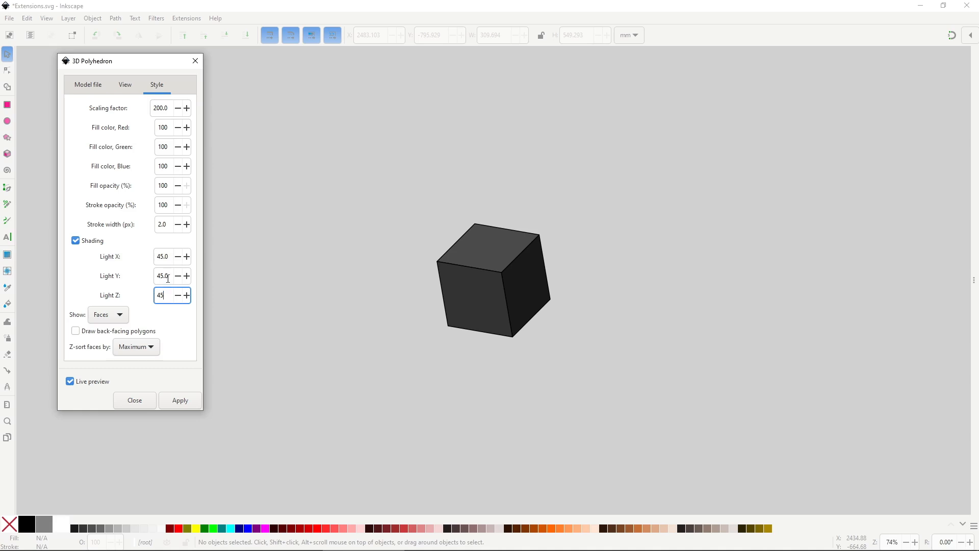
click(167, 276)
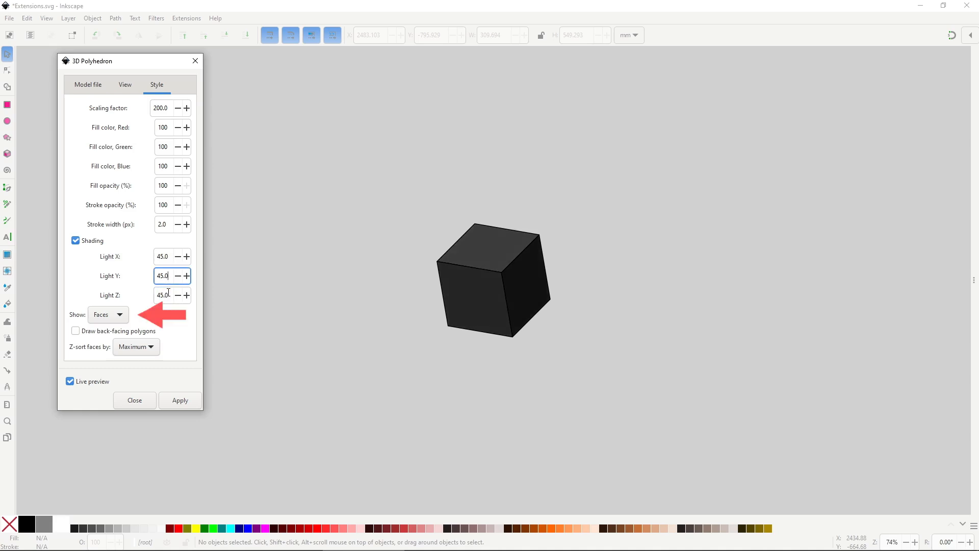
Preview the cube as edges and as vertices, and return the display to faces
click(108, 314)
click(104, 315)
click(108, 315)
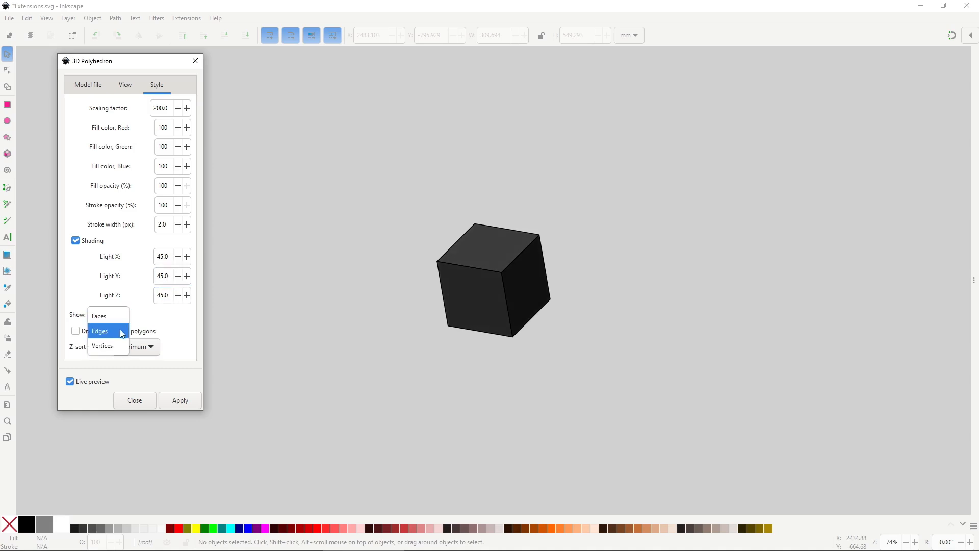
click(122, 332)
click(122, 319)
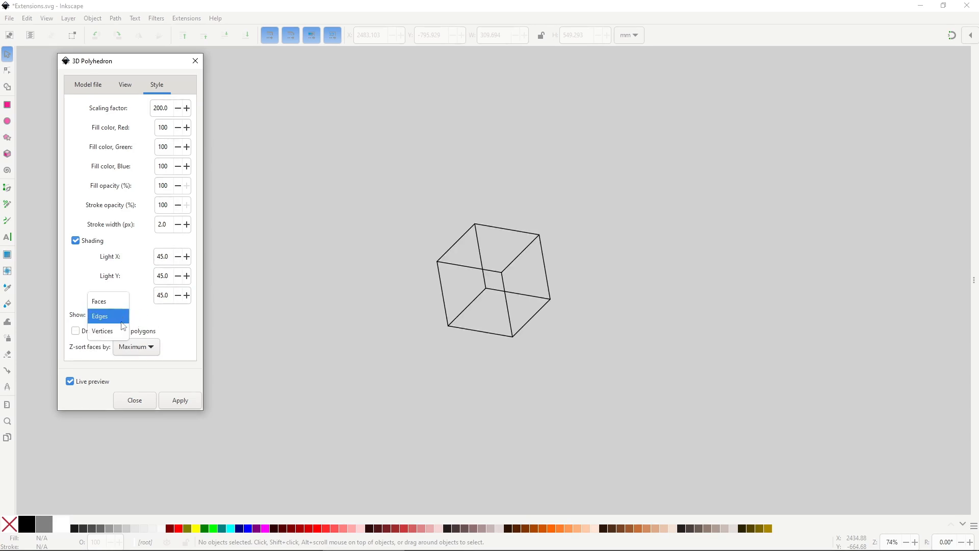
click(122, 331)
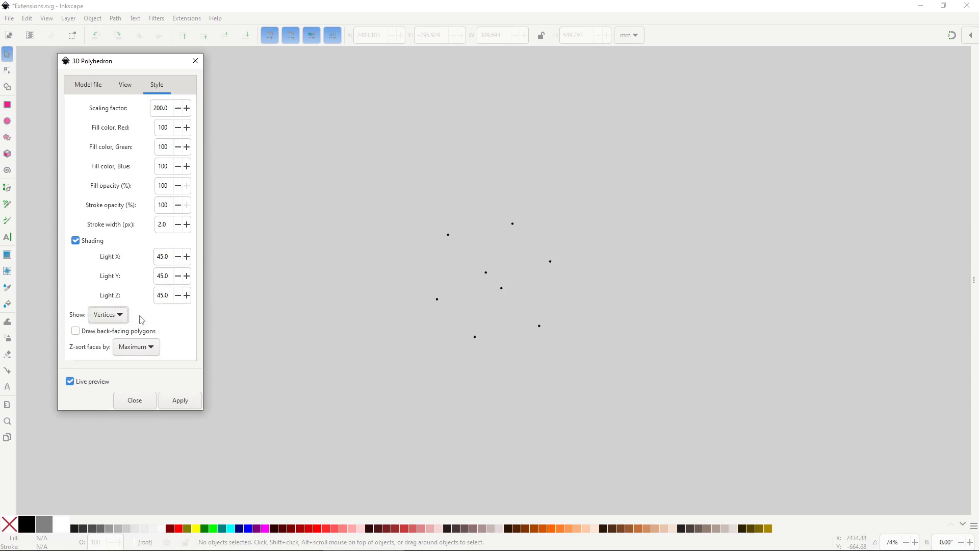
click(109, 315)
click(105, 286)
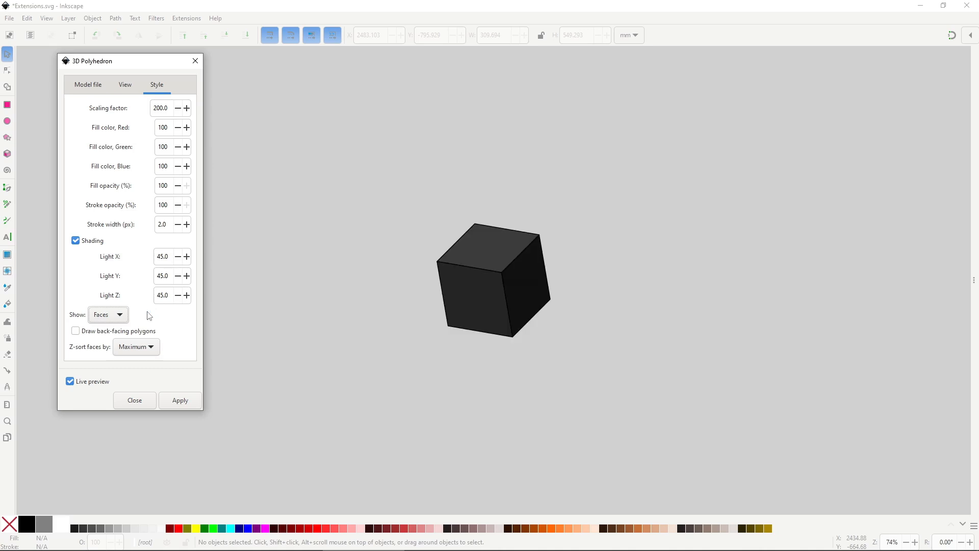
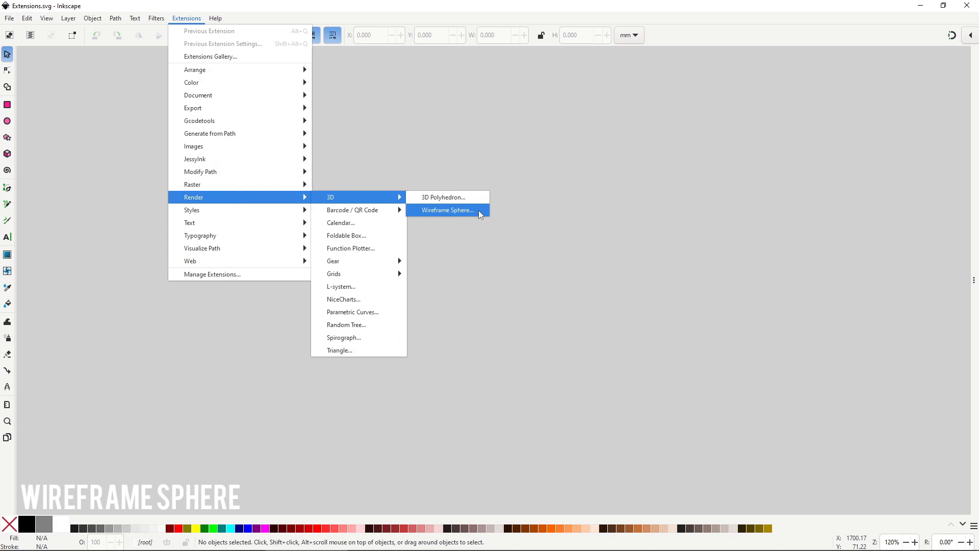
Start the Wireframe Sphere extension with live preview on and move its dialog away from the window's corner
click(481, 214)
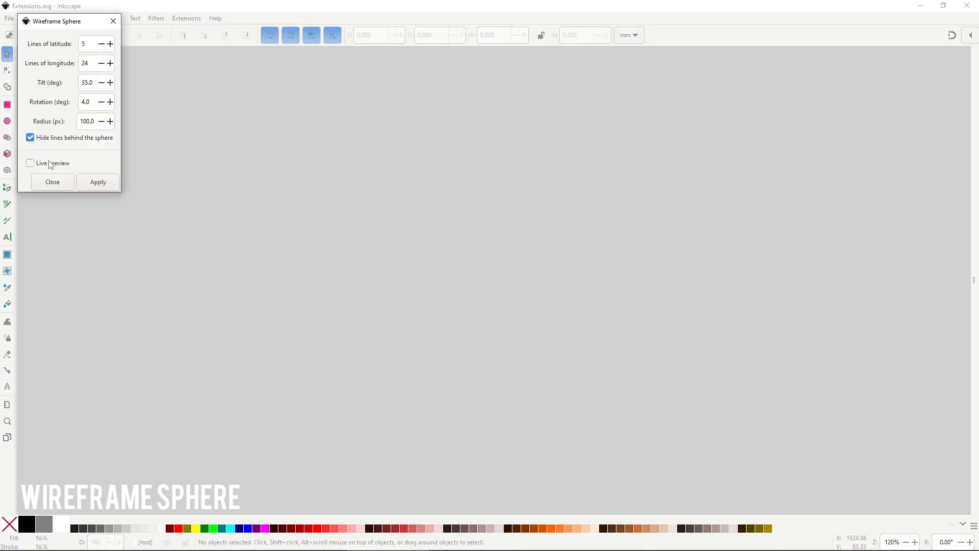
click(82, 159)
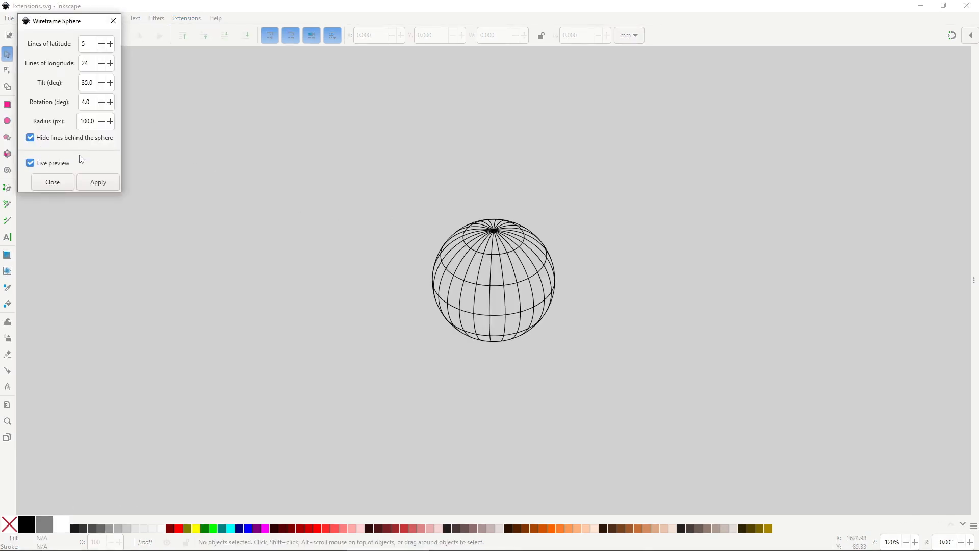
drag(72, 21, 188, 99)
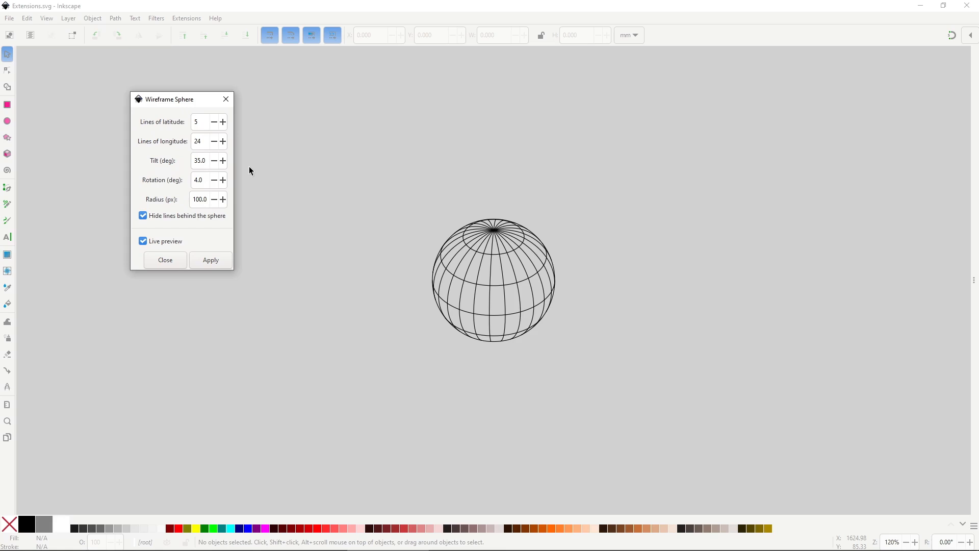
Give the wireframe sphere 3 lines of latitude and 12 lines of longitude
double_click(200, 122)
text(3)
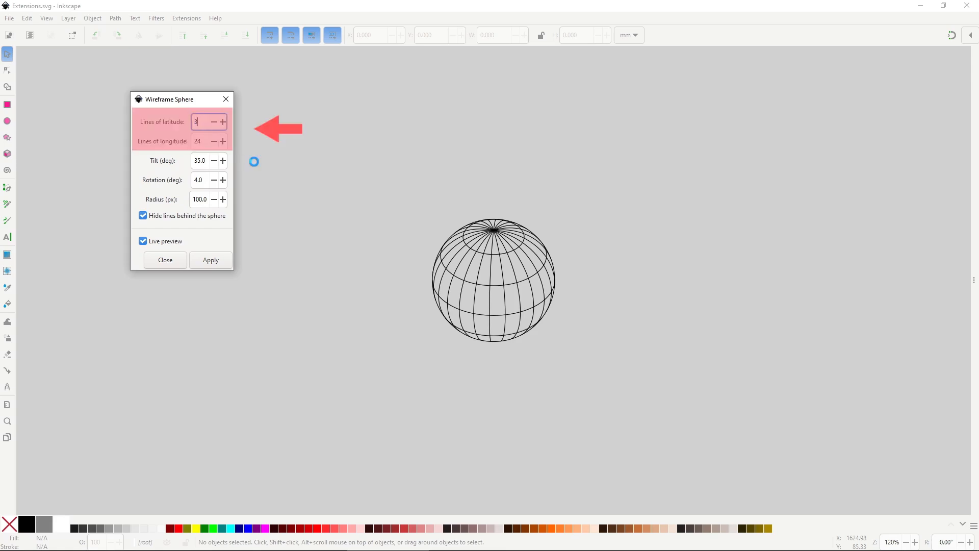
key(Tab)
text(12)
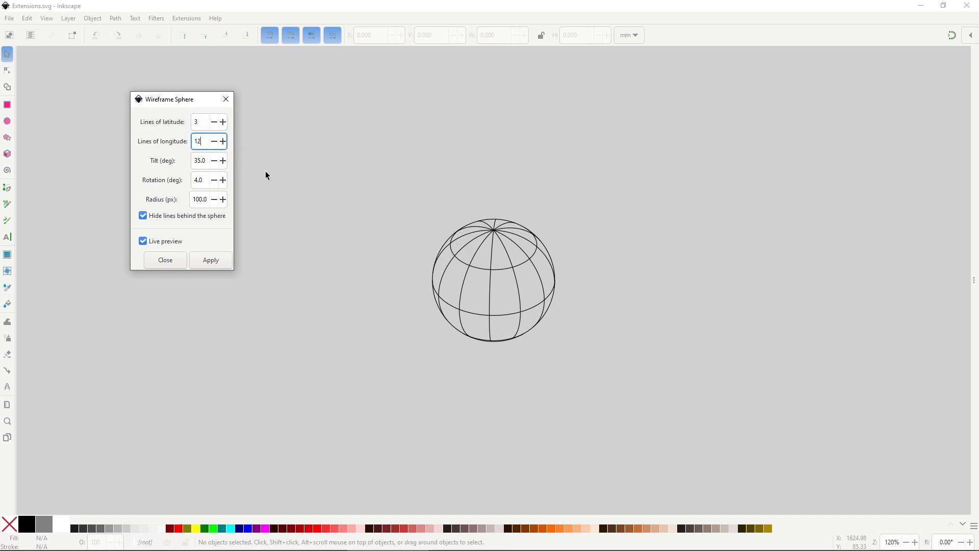
Set the wireframe sphere's tilt and rotation to 45 degrees each
key(Tab)
text(45.0)
click(202, 180)
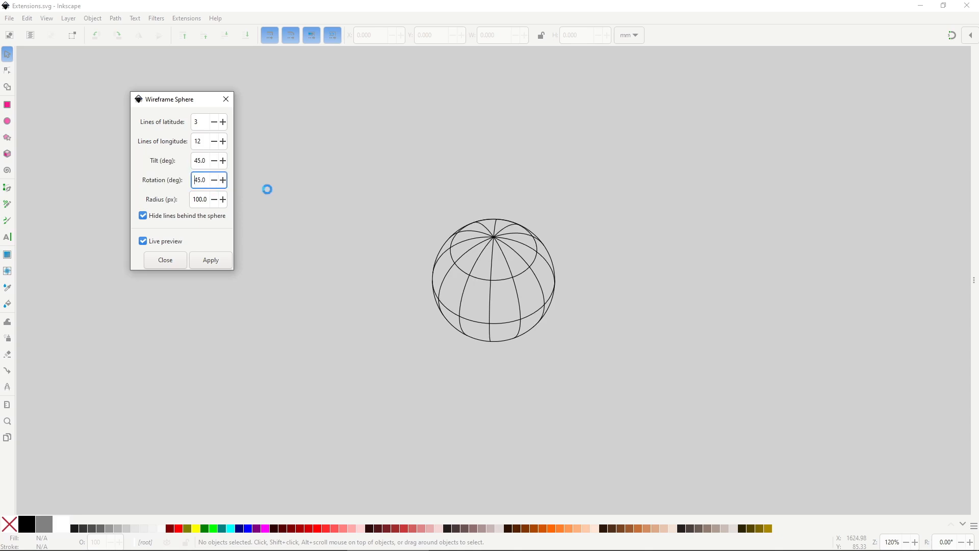
Set the sphere's radius to 200 px and switch hiding of the lines behind it off and on again
key(Tab)
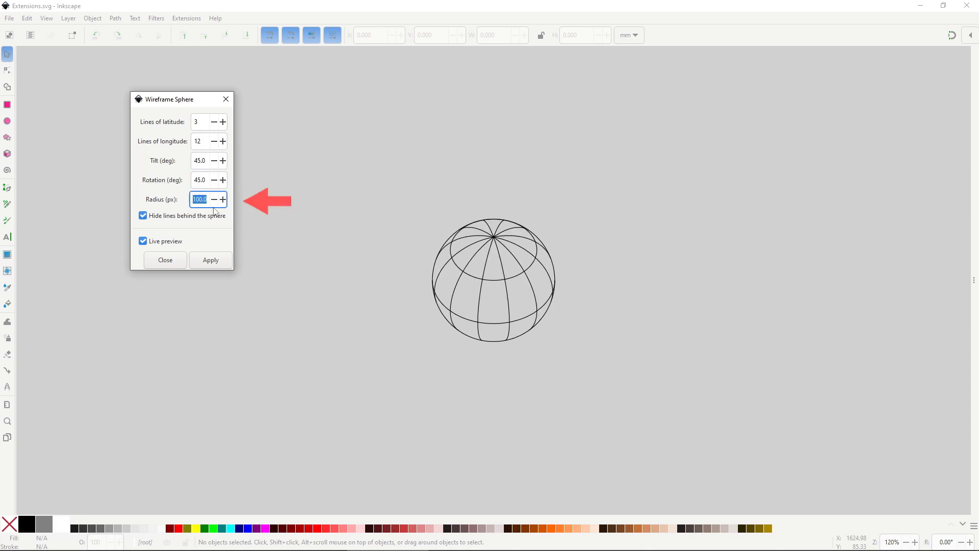
text(200.0)
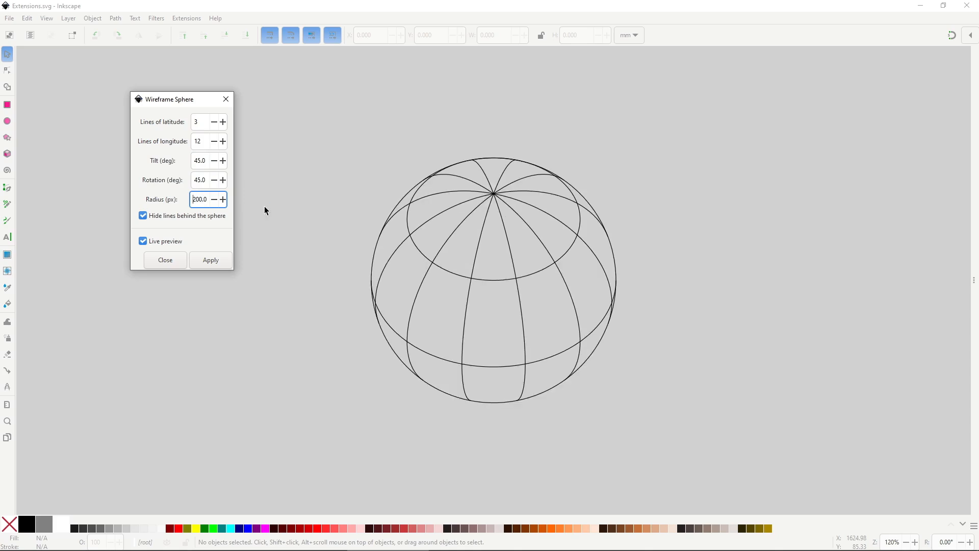
click(209, 218)
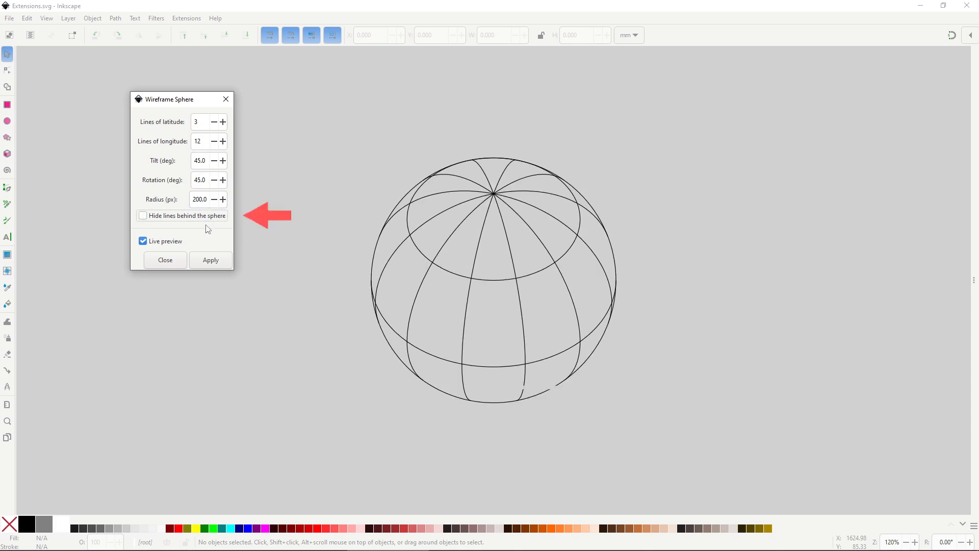
click(206, 218)
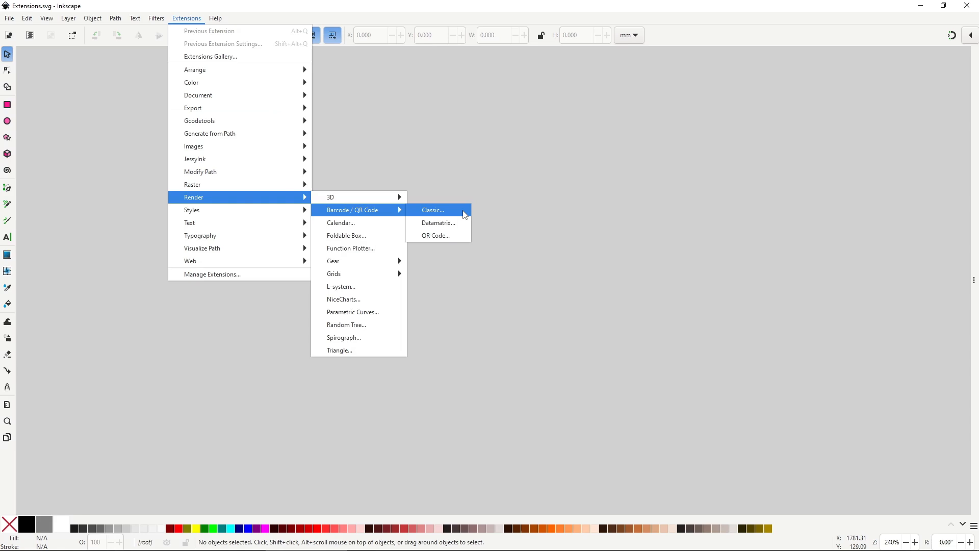
Start the Classic barcode extension with live preview on and look through the barcode types, keeping EAN2 Extension
click(464, 214)
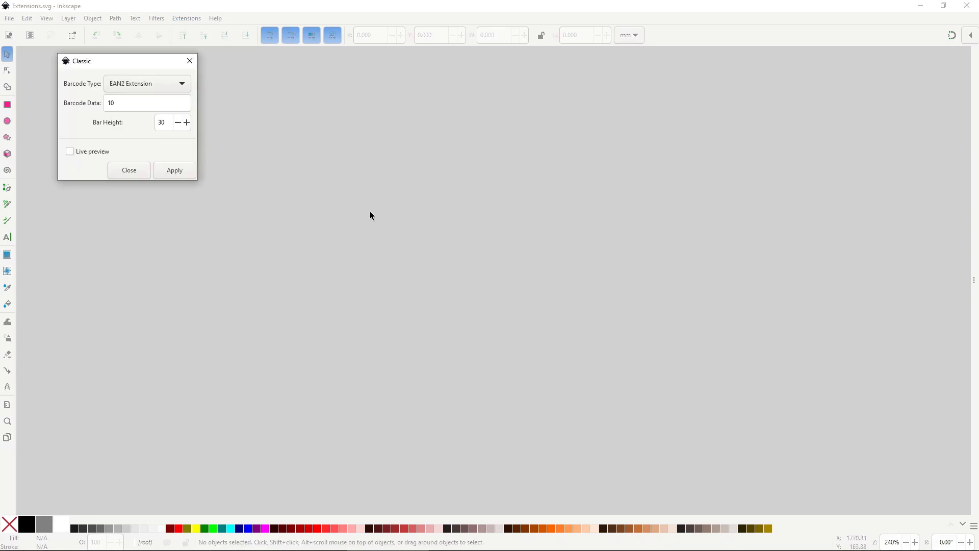
click(135, 157)
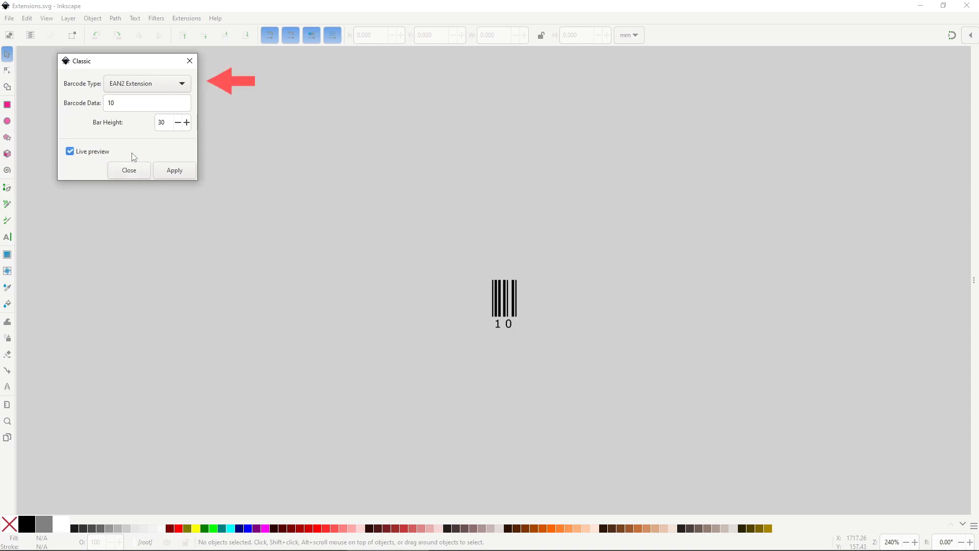
click(190, 87)
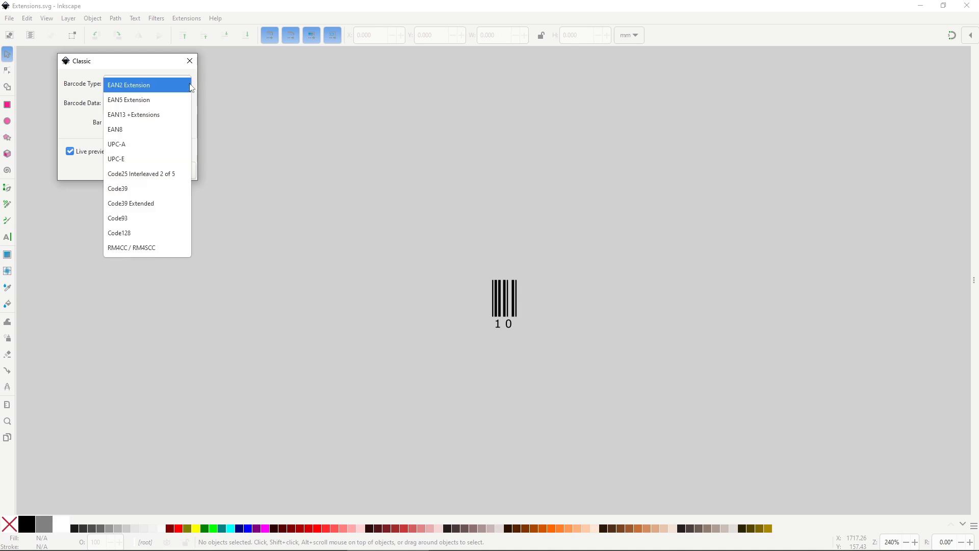
click(190, 86)
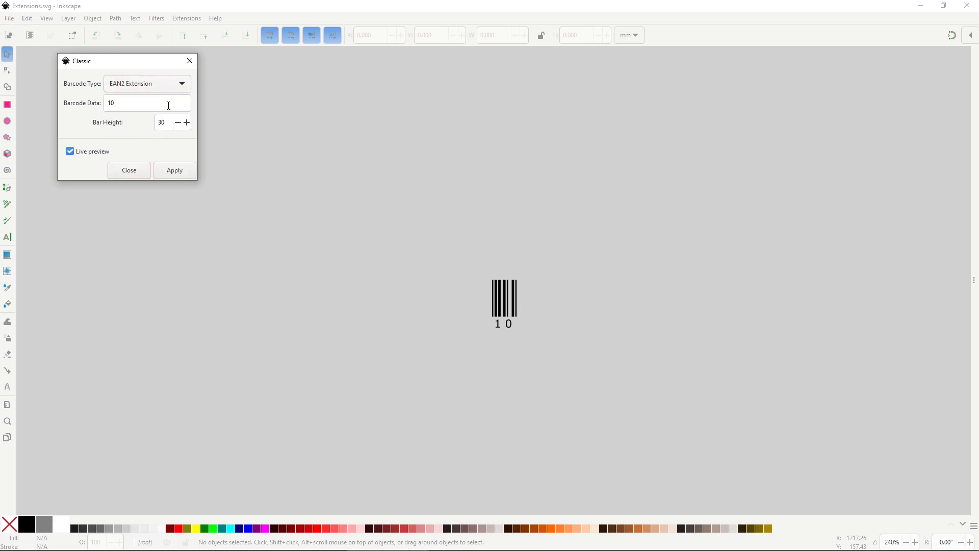
Set the barcode data to 08 and the bar height to 50
drag(118, 104, 88, 109)
text(08)
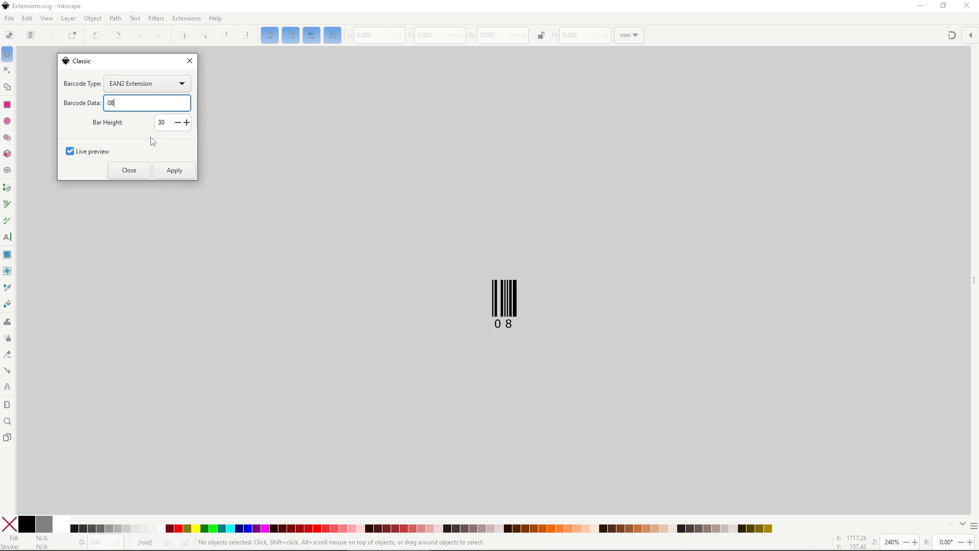
click(163, 123)
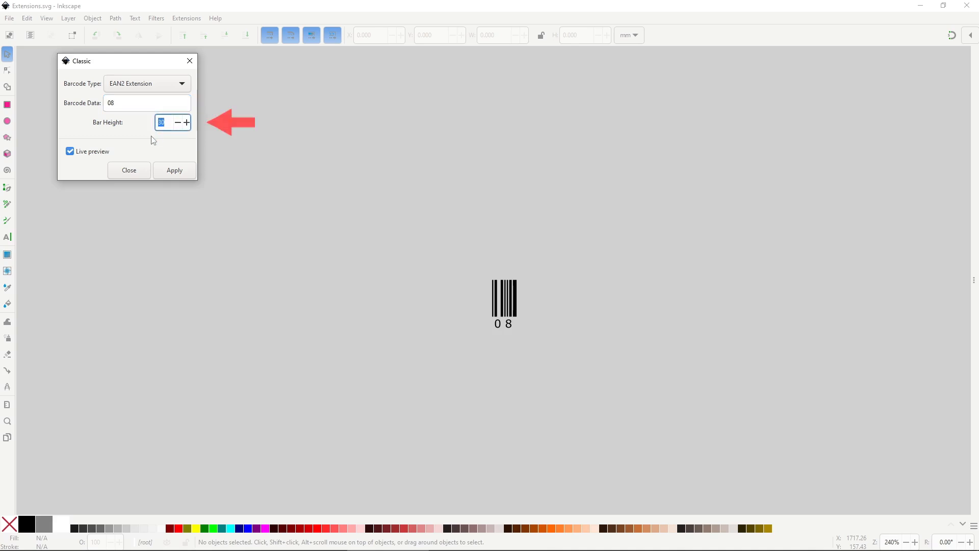
text(50)
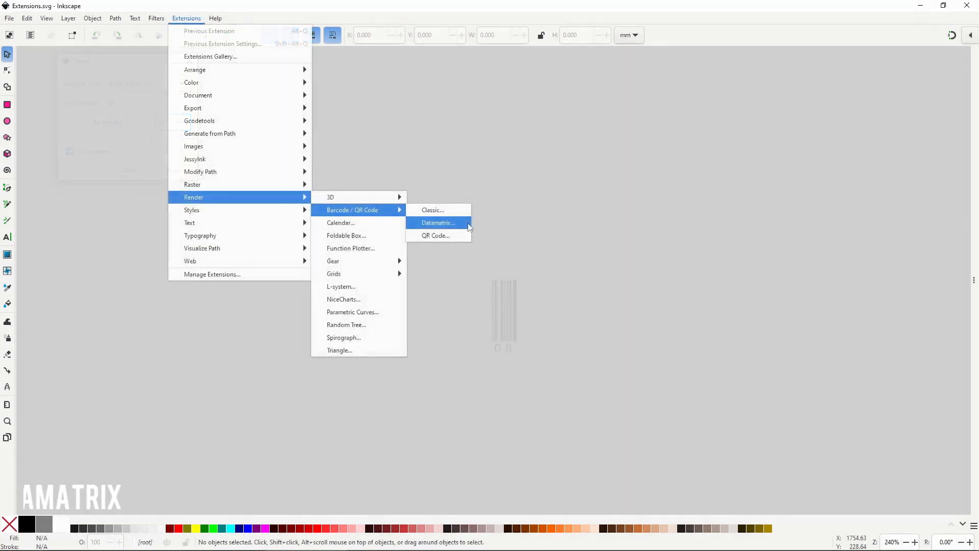
Start the Datamatrix extension with live preview on and enter "Inkscape" as its text
click(438, 222)
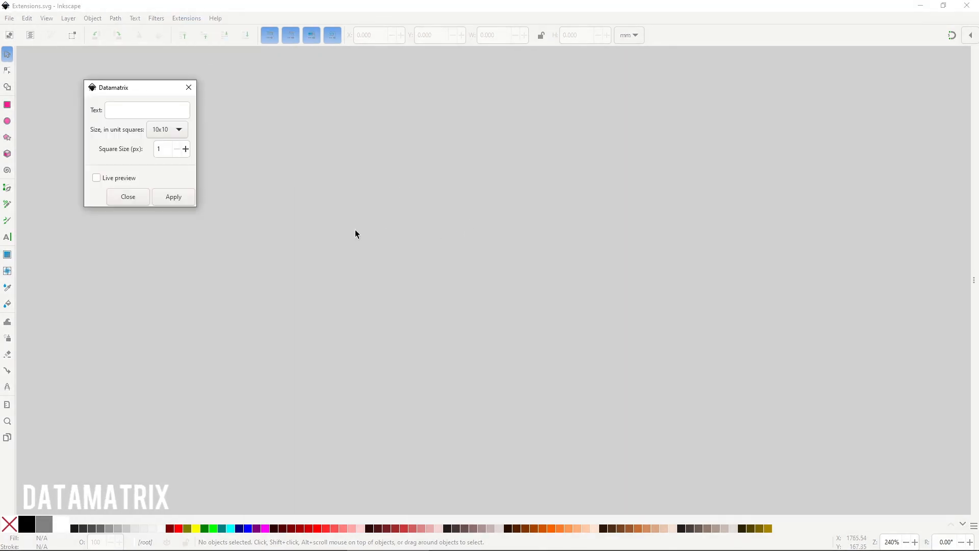
click(145, 176)
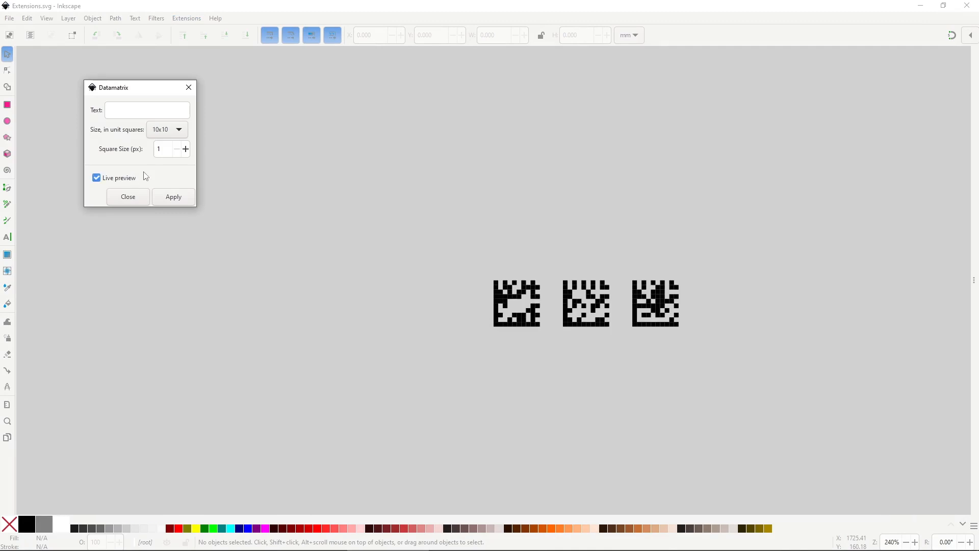
click(140, 111)
text(Inkscape)
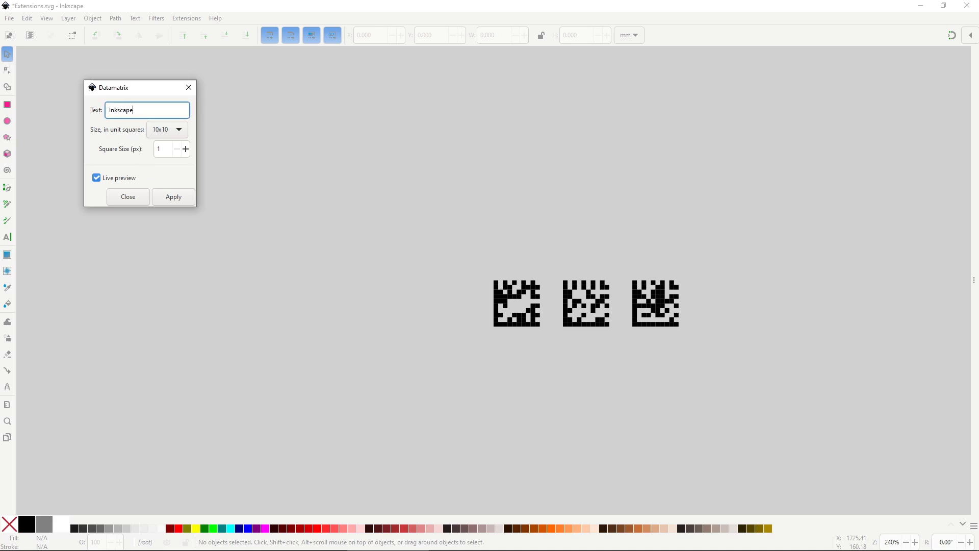
Set the Datamatrix size to 20x20 unit squares and raise its square size by one step
click(156, 133)
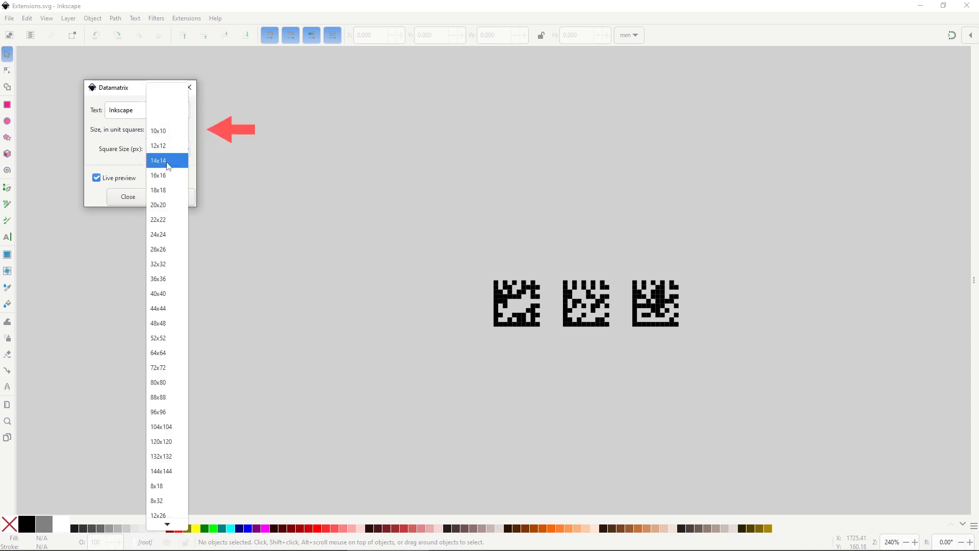
click(163, 204)
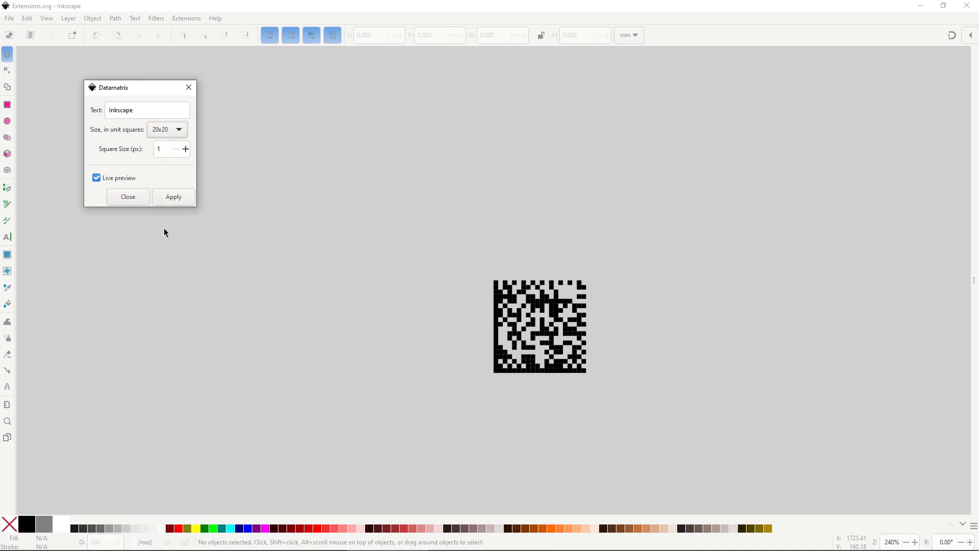
click(185, 148)
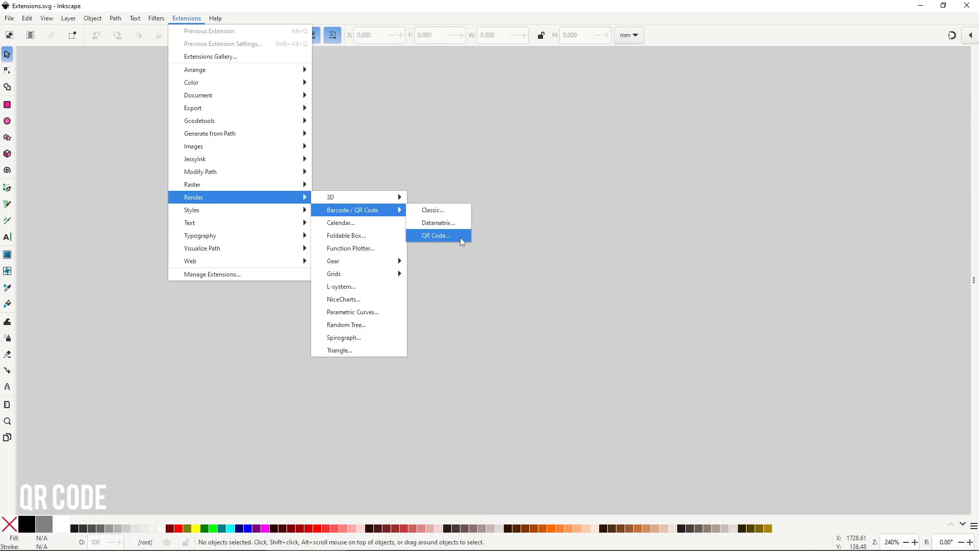
Start the QR Code extension with live preview on and switch inversion of the code on and off again
click(460, 238)
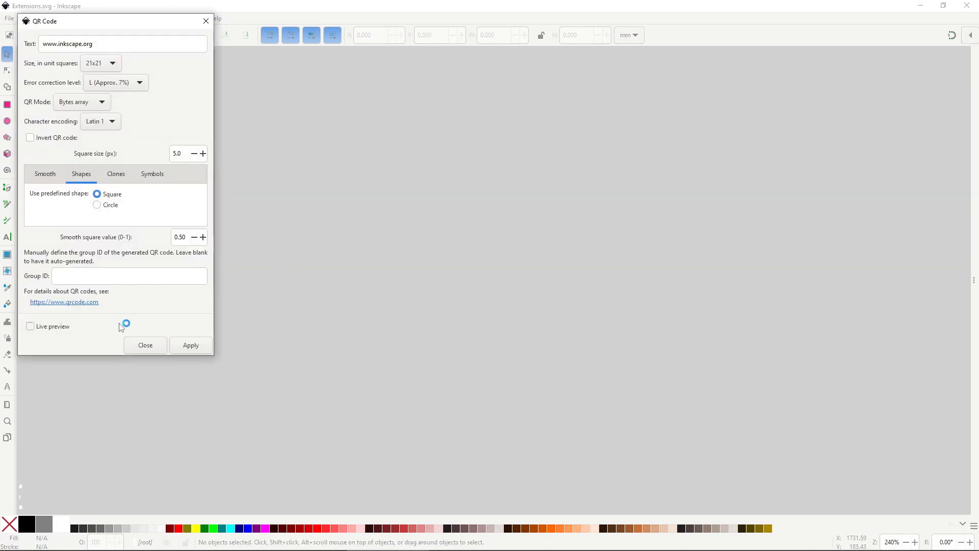
click(121, 326)
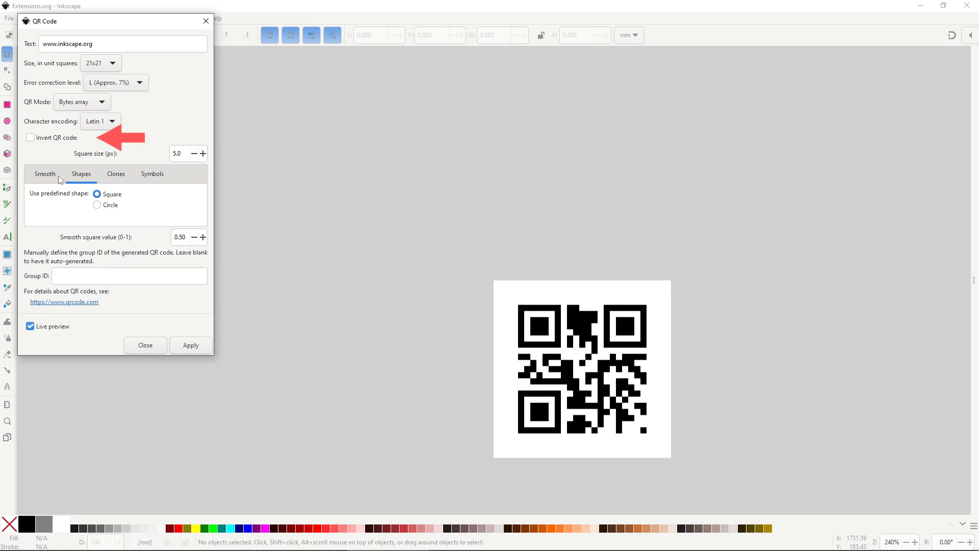
click(59, 142)
click(59, 142)
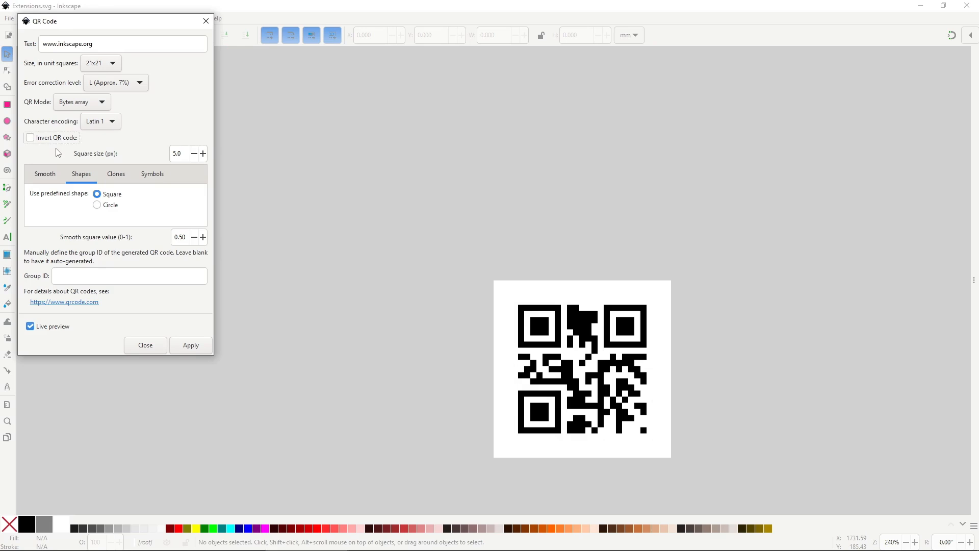
Try a square size of 10 px for the QR code and settle on 7 px
double_click(175, 155)
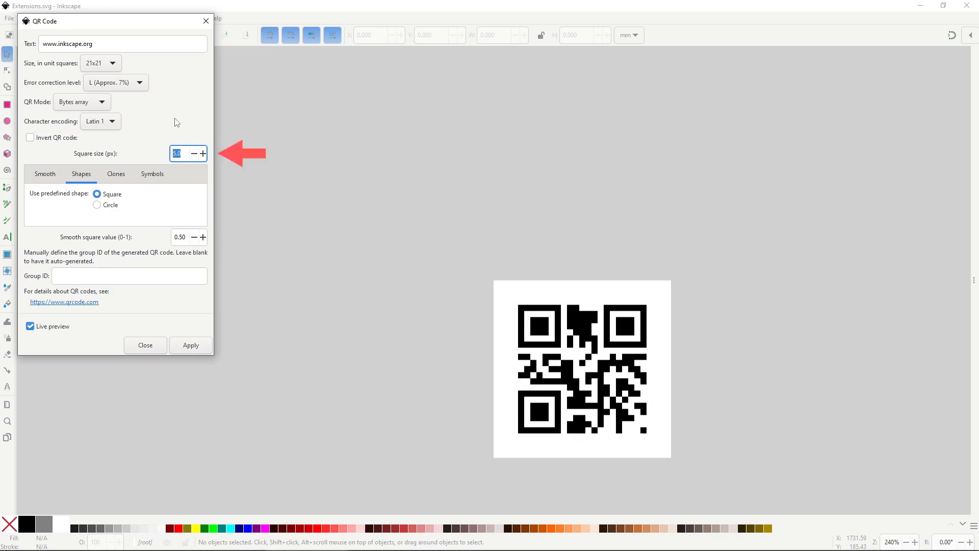
text(10)
text(7)
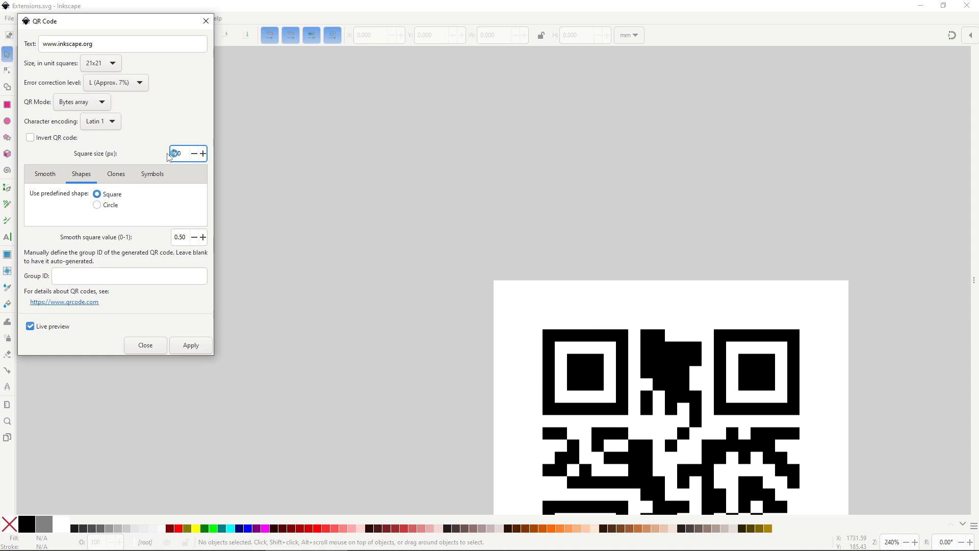
key(Tab)
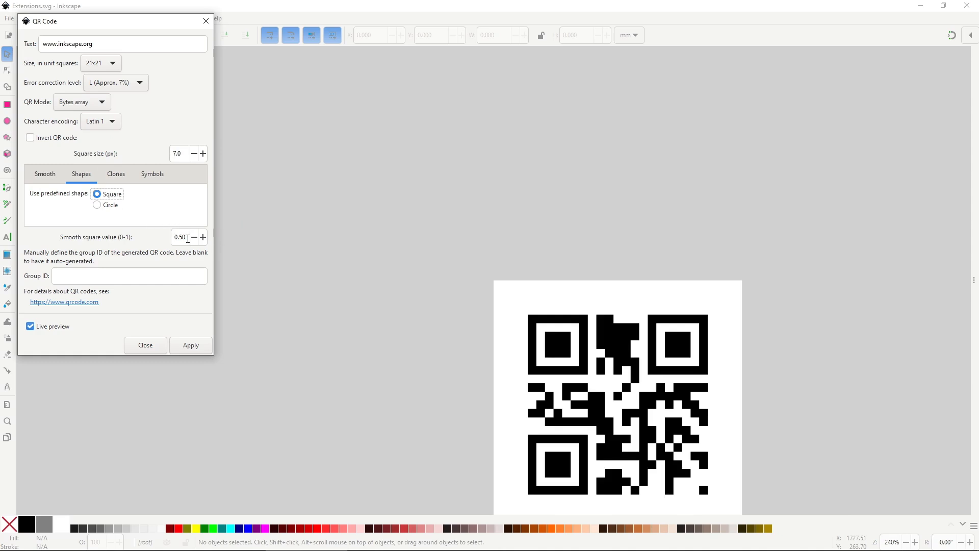
Set the QR code's smooth square value to 1
click(185, 238)
double_click(185, 238)
text(1)
key(Return)
Try the Greedy and Proud smooth types on the QR code, and switch it to the predefined Circle shape
click(45, 174)
click(88, 204)
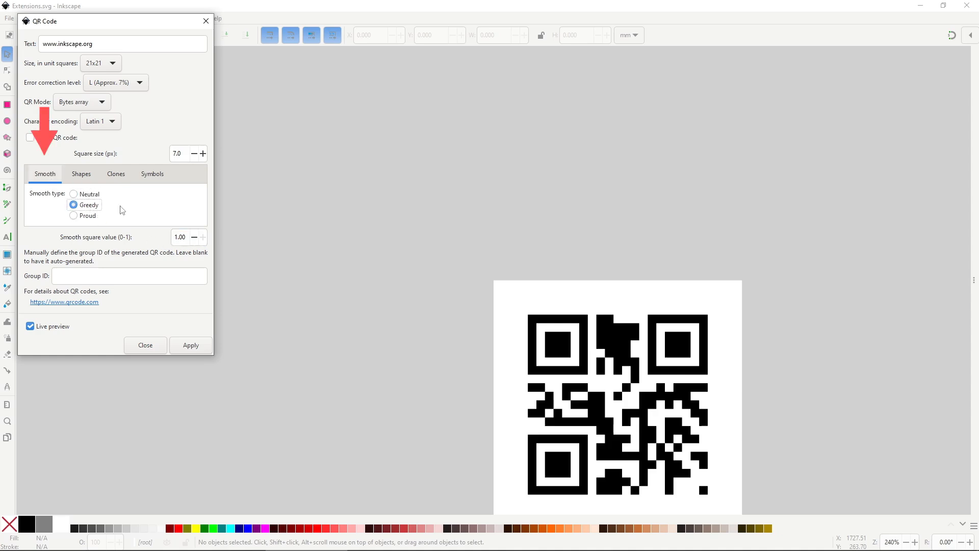
click(93, 217)
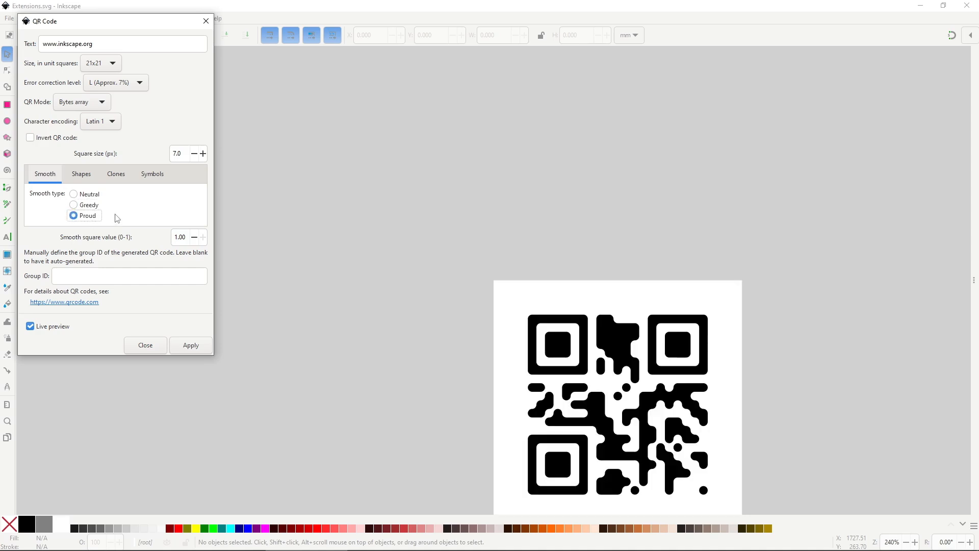
click(91, 175)
click(114, 206)
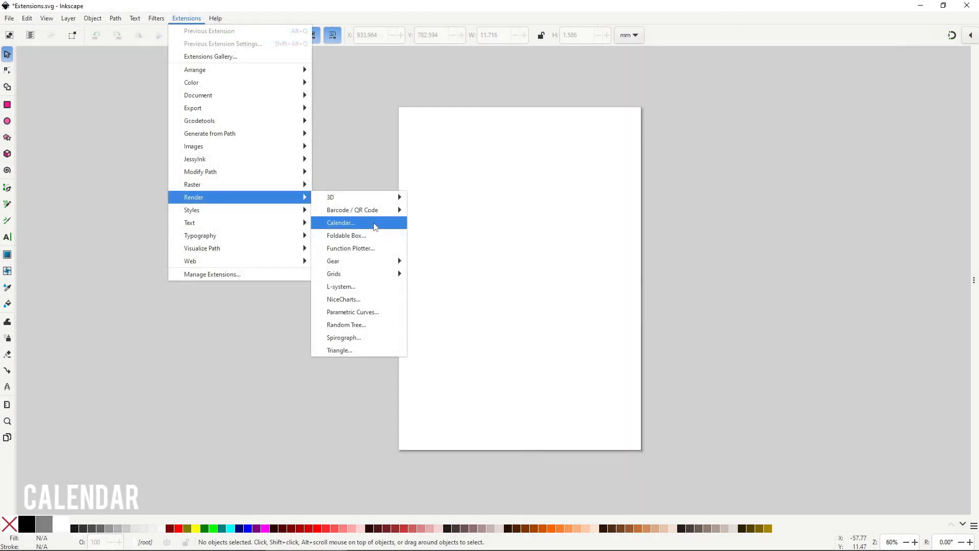
Start the Calendar extension with live preview on and set its year to 2024
click(375, 226)
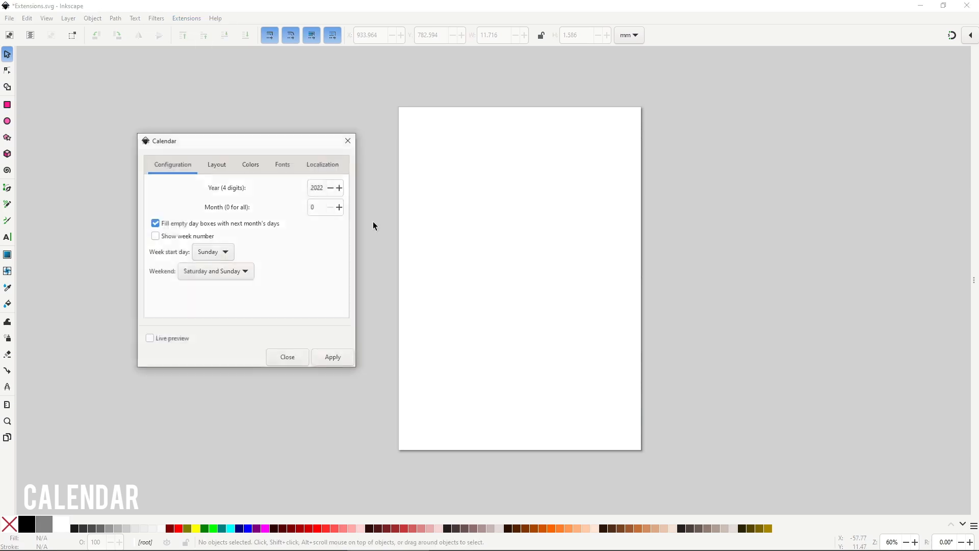
click(190, 332)
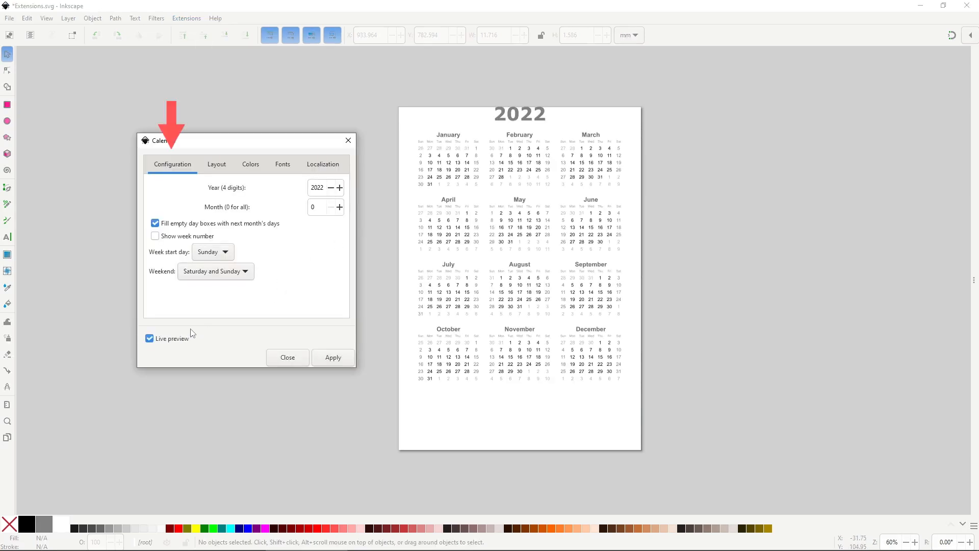
click(324, 188)
key(BackSpace)
text(3)
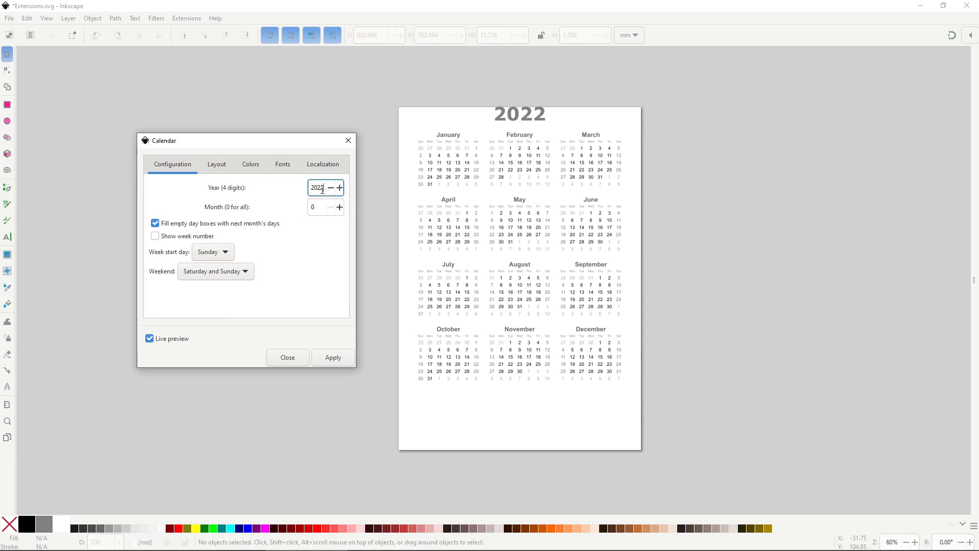
click(339, 188)
Turn off filling empty day boxes with next month's days and make the calendar's weeks start on Monday
click(214, 225)
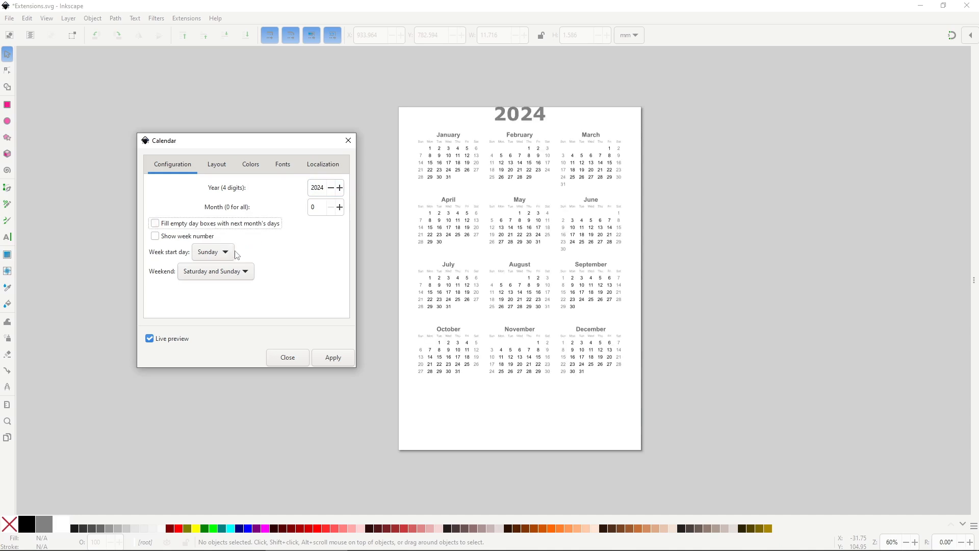
click(224, 252)
click(226, 269)
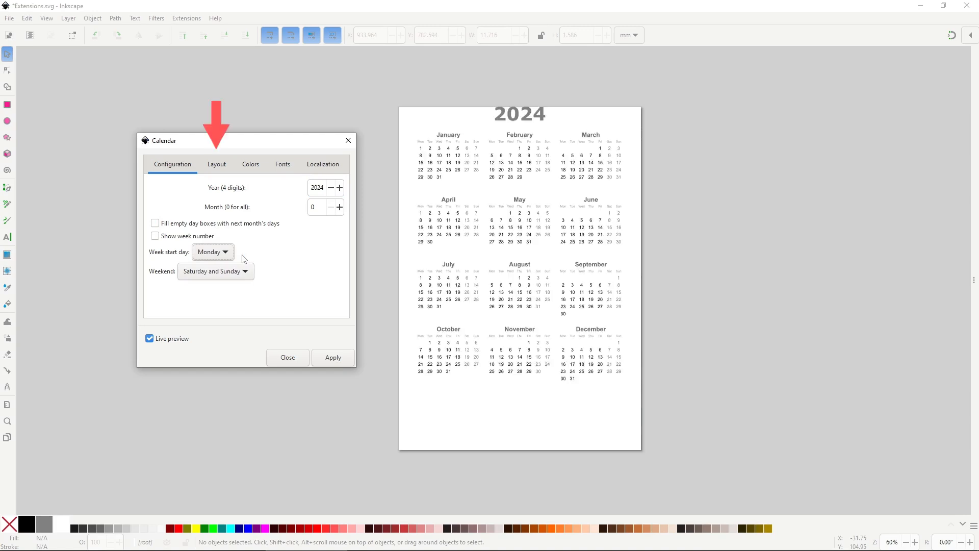
Turn off the calendar's automatic size and position, and lay it out with 6 months per line
click(217, 168)
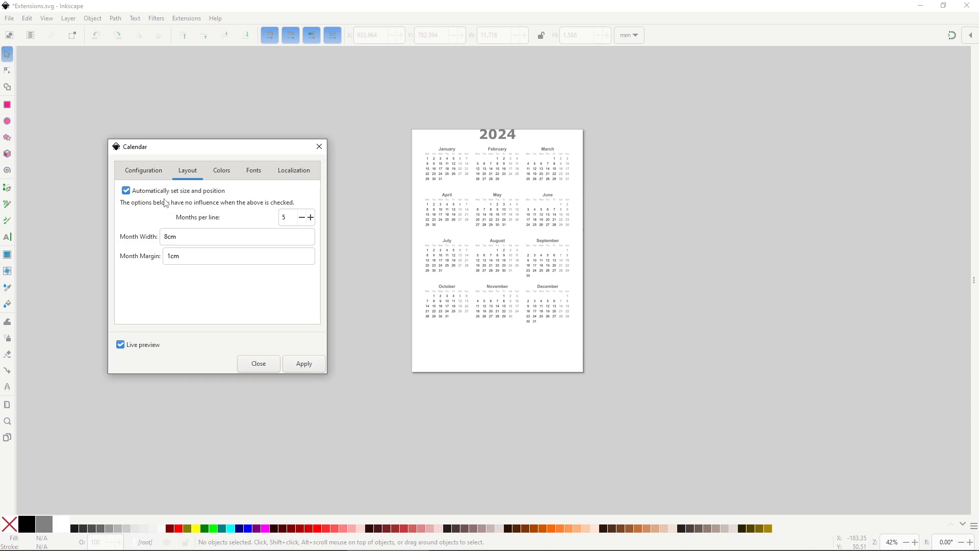
click(166, 192)
drag(215, 153, 167, 154)
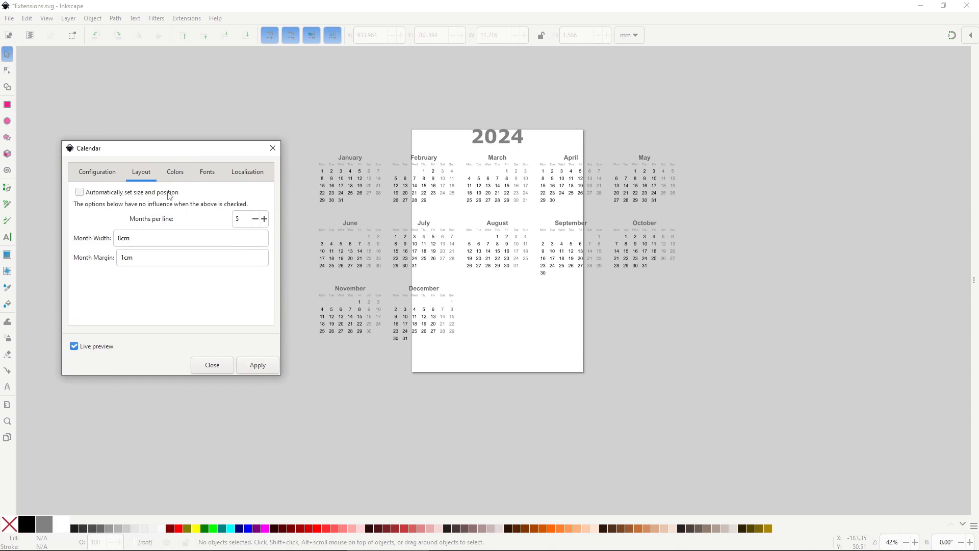
double_click(238, 219)
text(6)
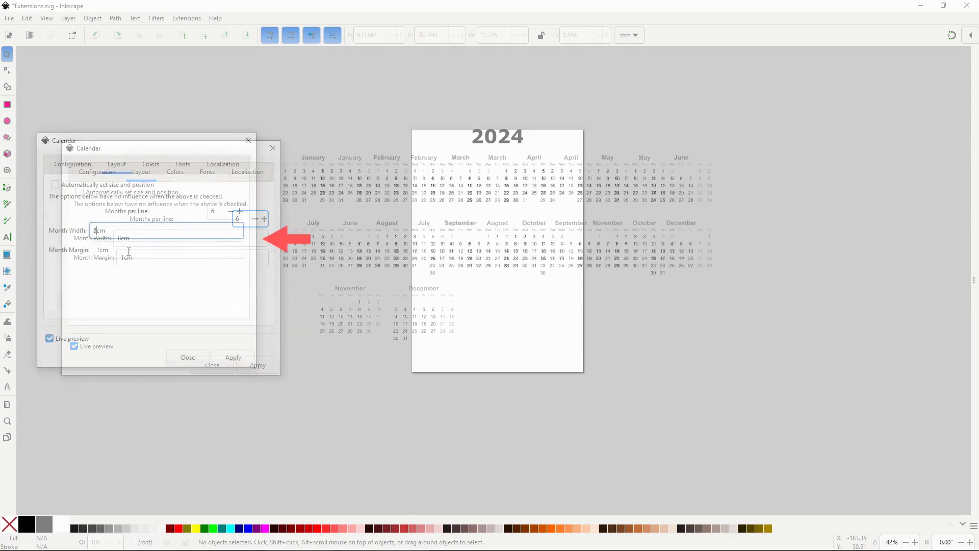
Set the calendar's month width to 10cm and its month margin to 2cm
text(10)
drag(101, 250, 95, 251)
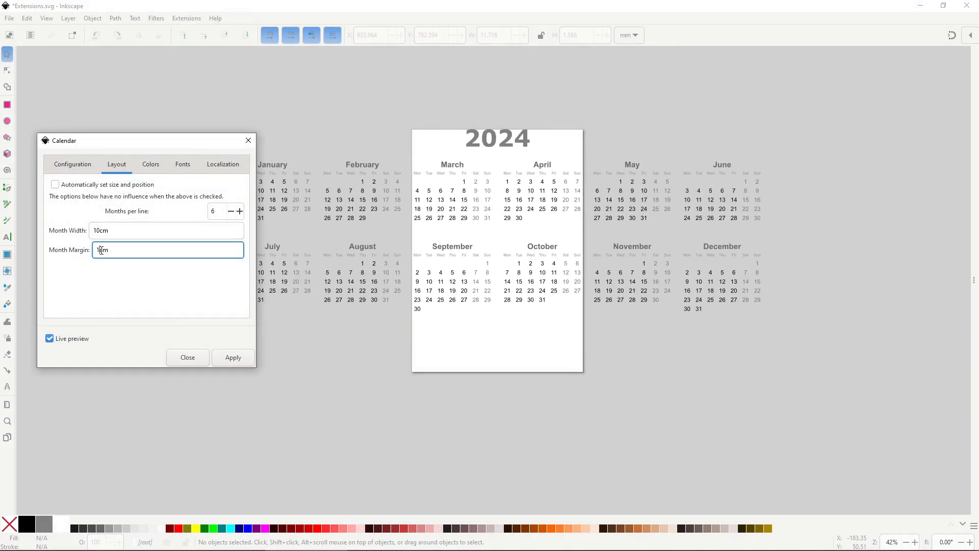
text(2)
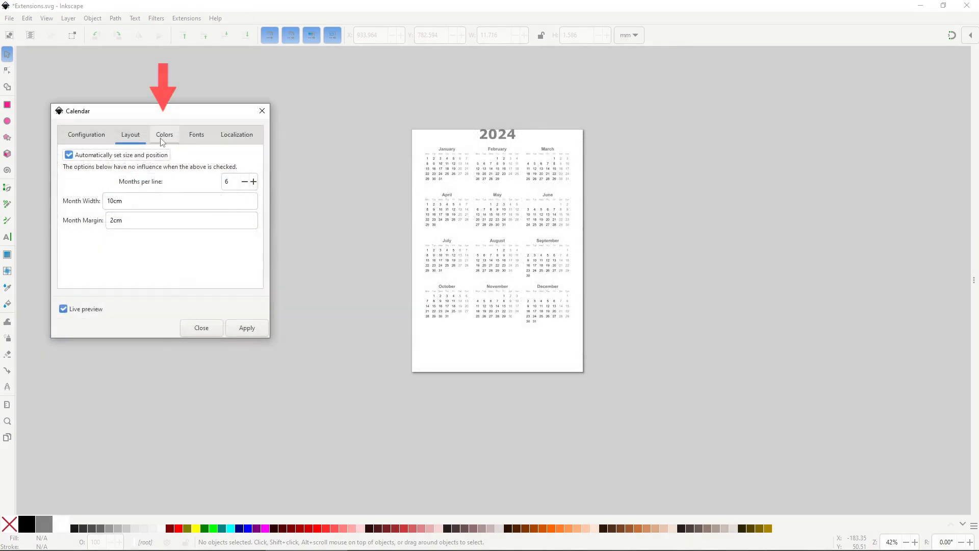
Color the calendar's year heading red and its month names light orange
click(163, 134)
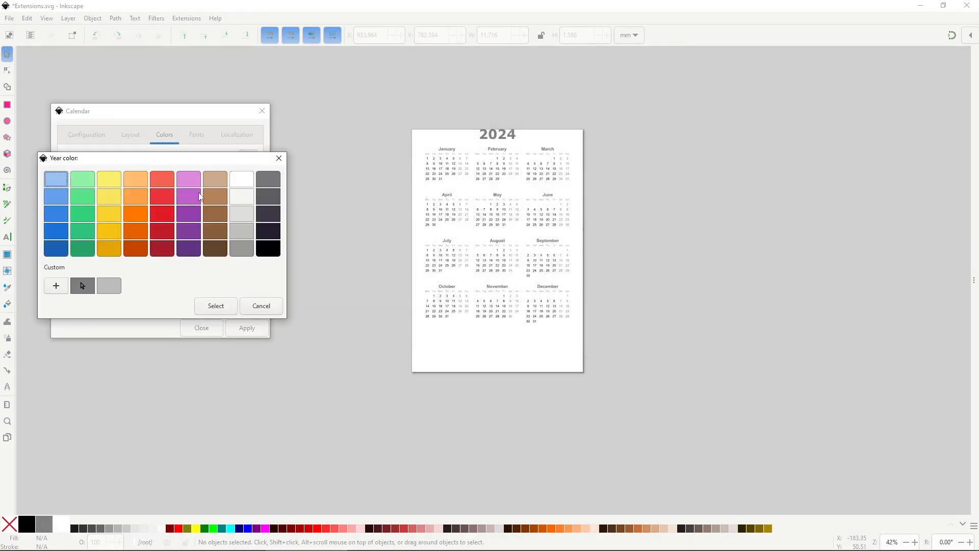
click(162, 196)
click(215, 305)
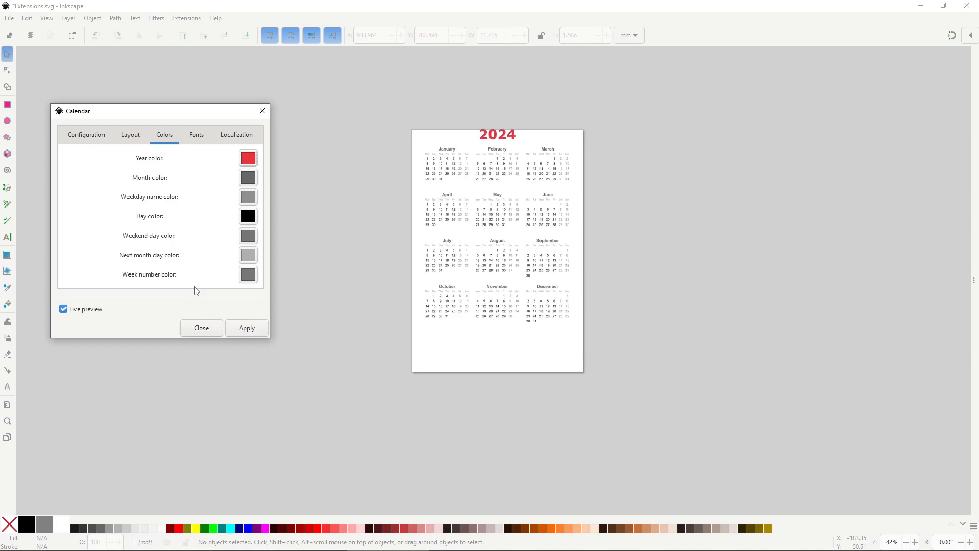
click(248, 178)
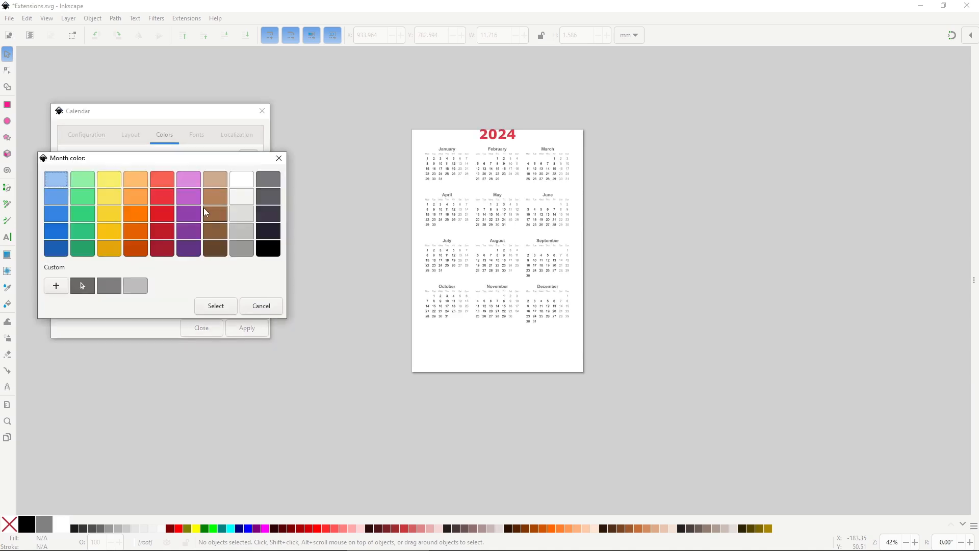
click(170, 212)
click(136, 196)
click(215, 305)
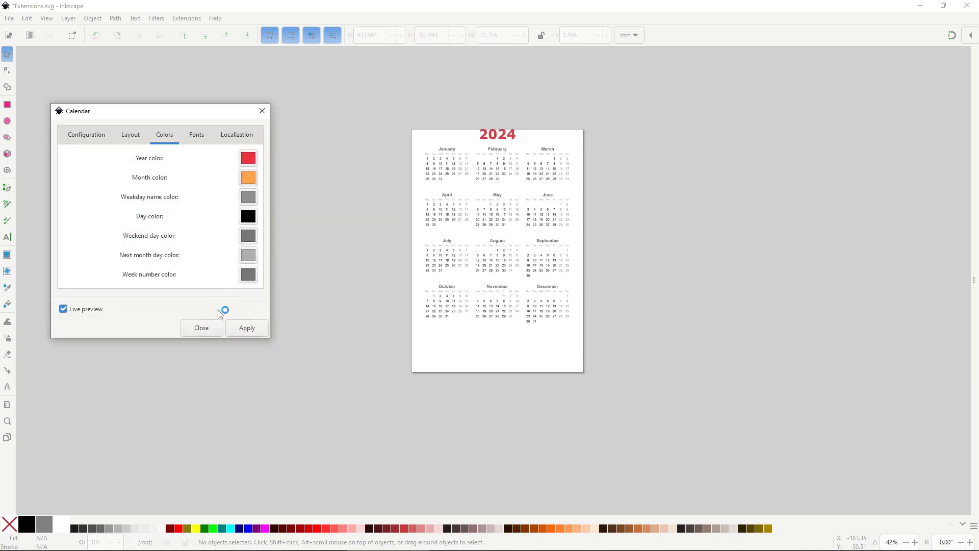
Set the calendar's weekday name color to light gray
click(249, 198)
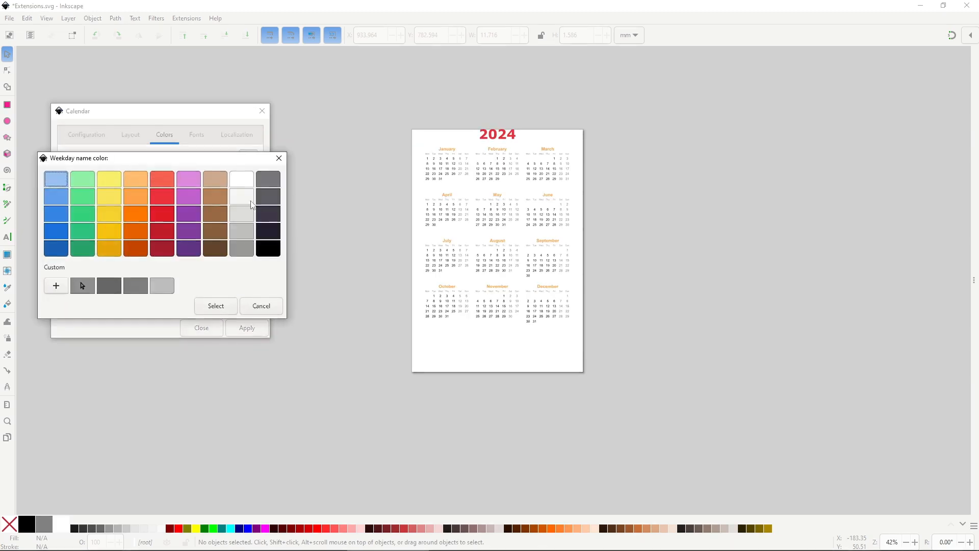
click(241, 215)
click(210, 306)
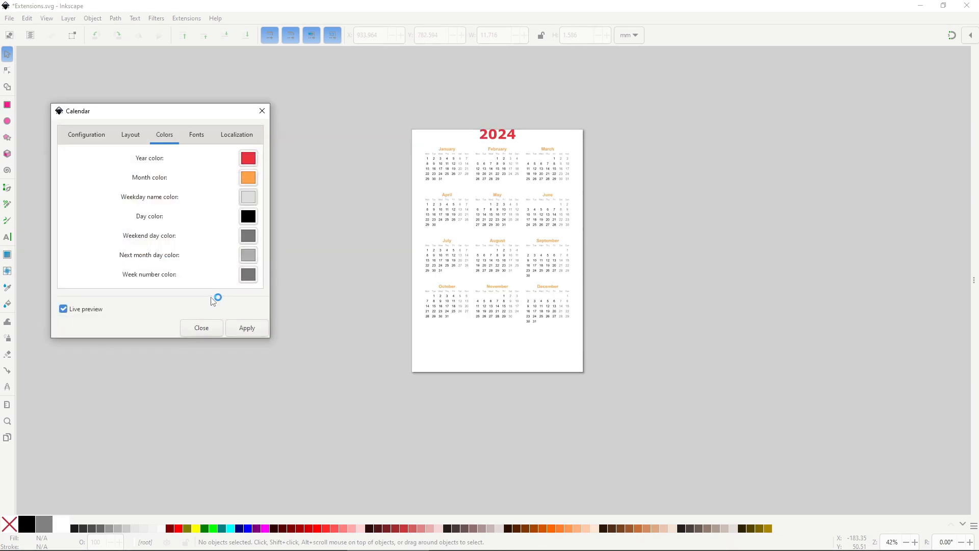
Set the calendar's year font to helvetica
click(196, 134)
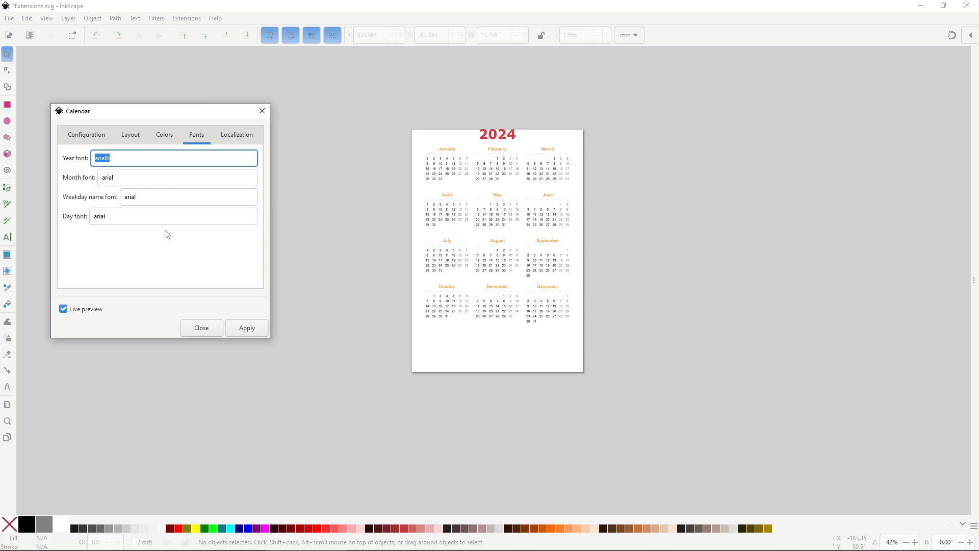
text(hel)
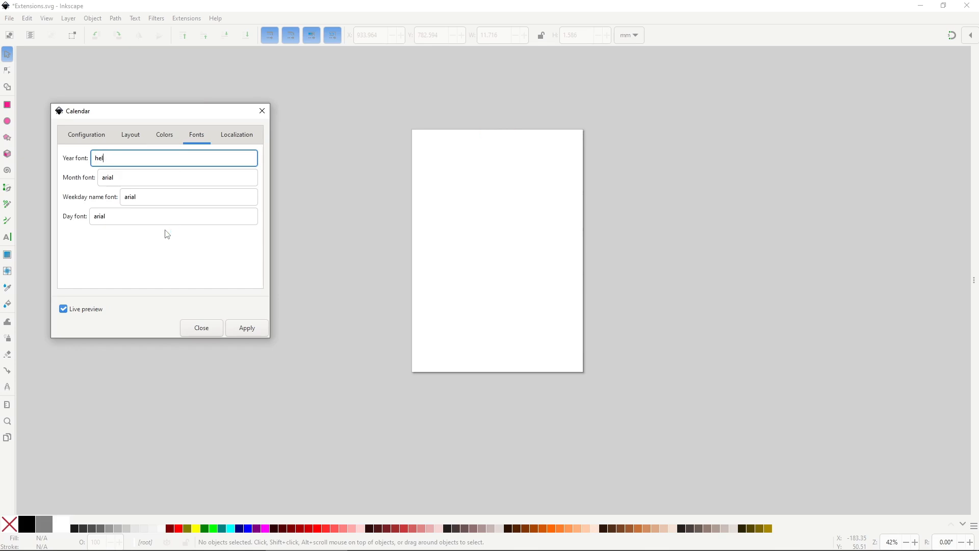
text(vetica)
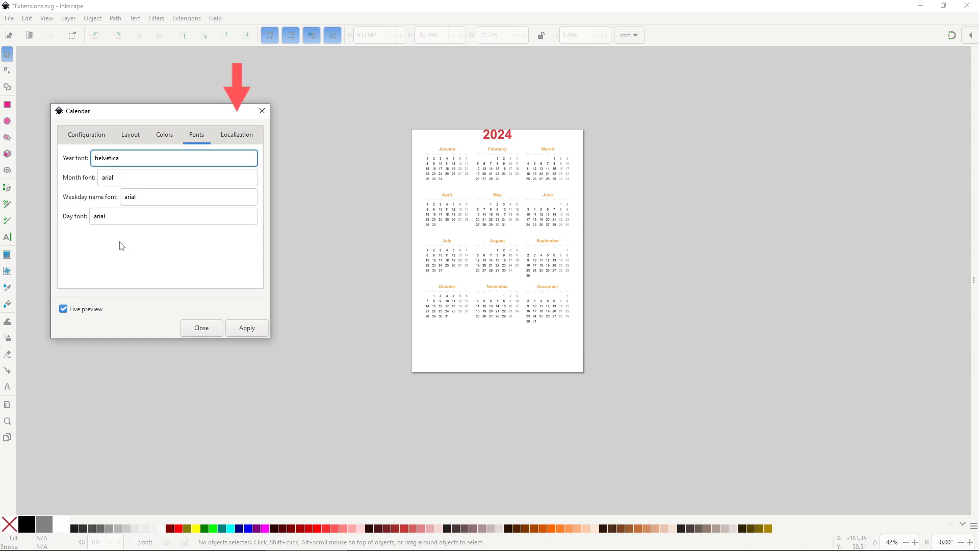
Examine the calendar's localization settings, going through the list of month names
click(240, 136)
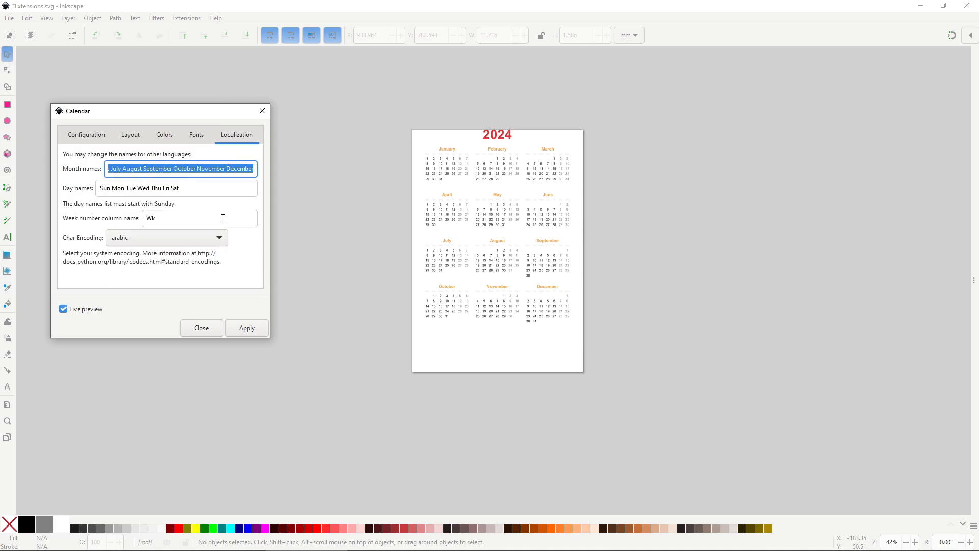
drag(132, 169, 74, 176)
click(114, 168)
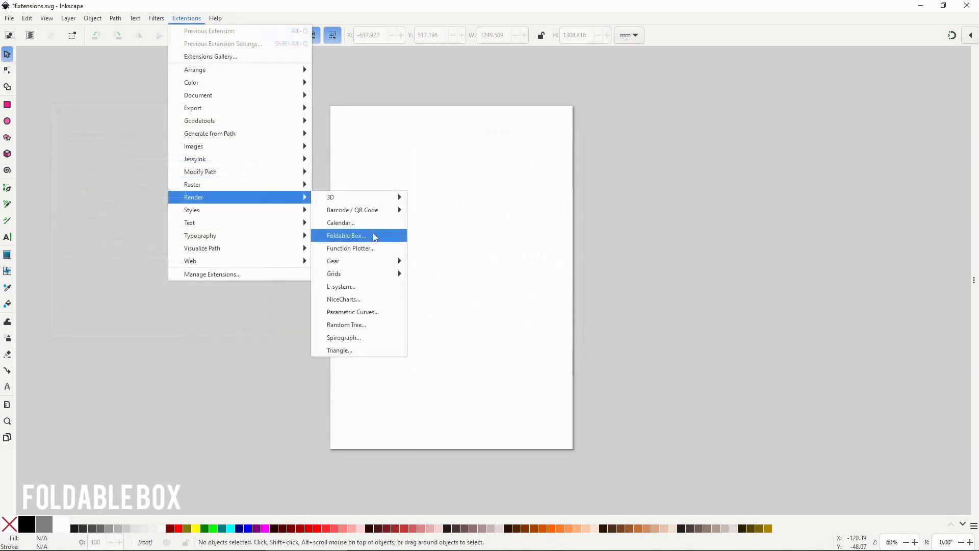
Start the Foldable Box extension with live preview on, and set the box's width to 100 px and height to 150 px
click(373, 235)
click(83, 216)
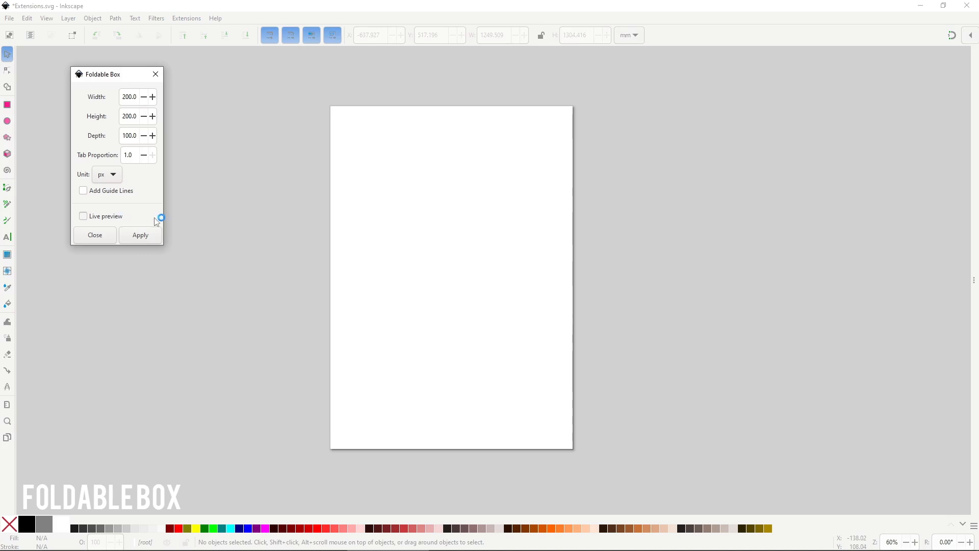
double_click(134, 97)
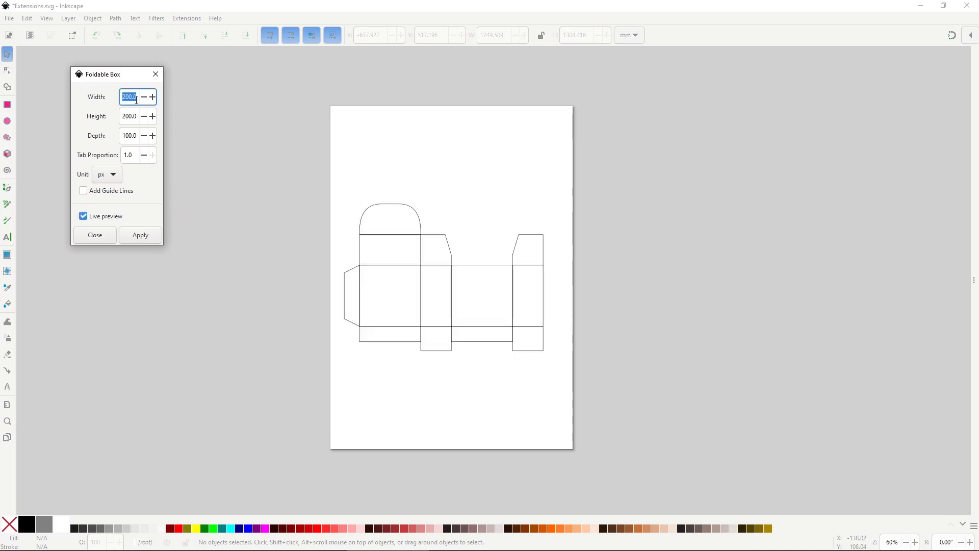
text(100)
key(Return)
key(Tab)
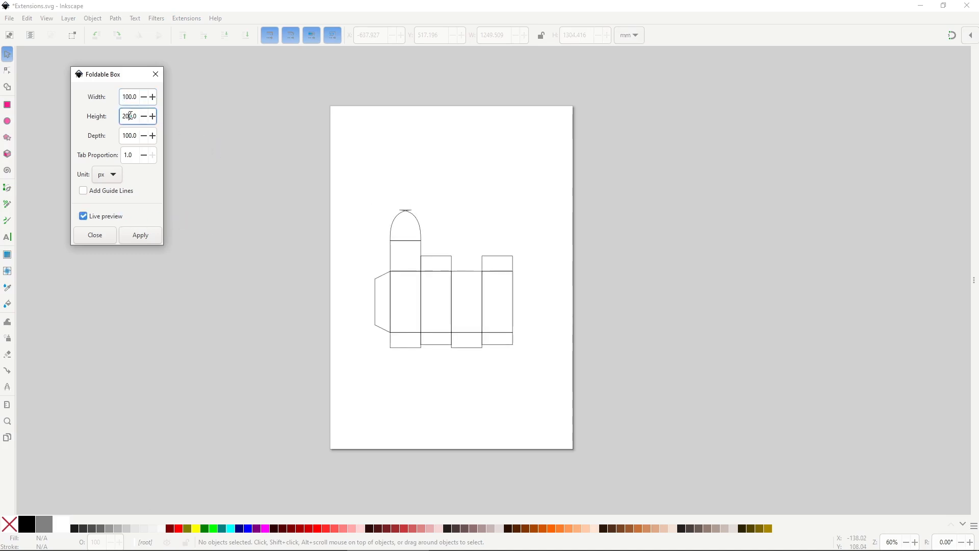
text(150)
key(Return)
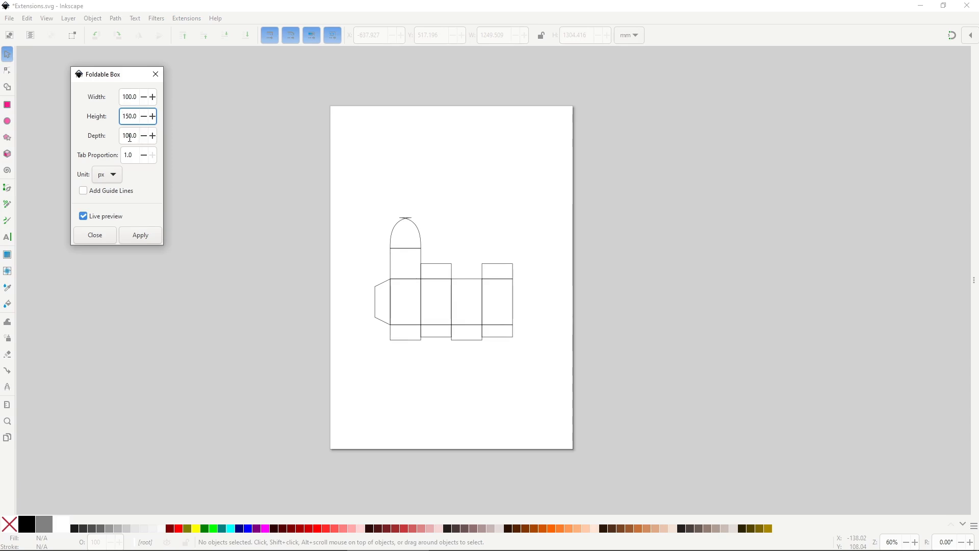
Try a depth of 200 px for the foldable box
key(Tab)
text(200)
key(Return)
Set the foldable box's depth to 150 px
key(ctrl+a)
text(15)
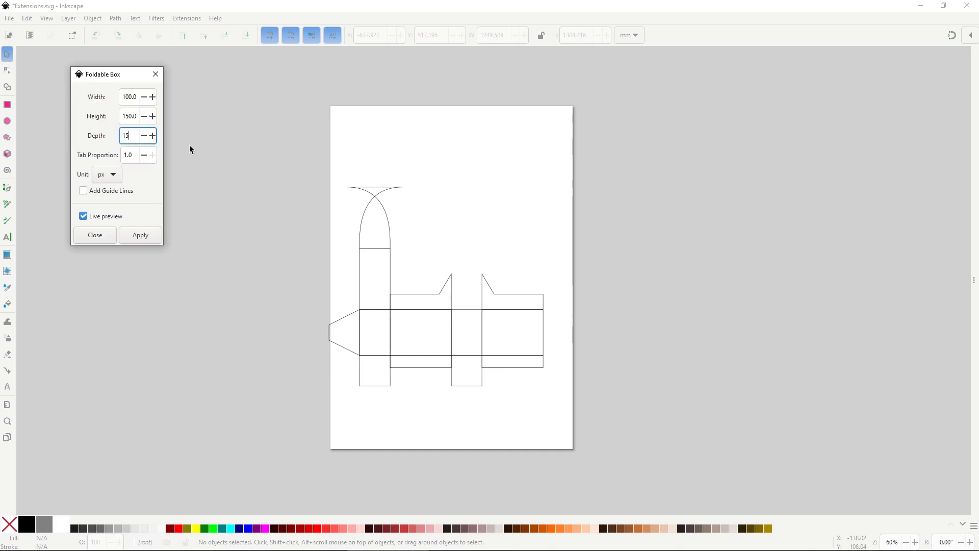
text(0)
key(Return)
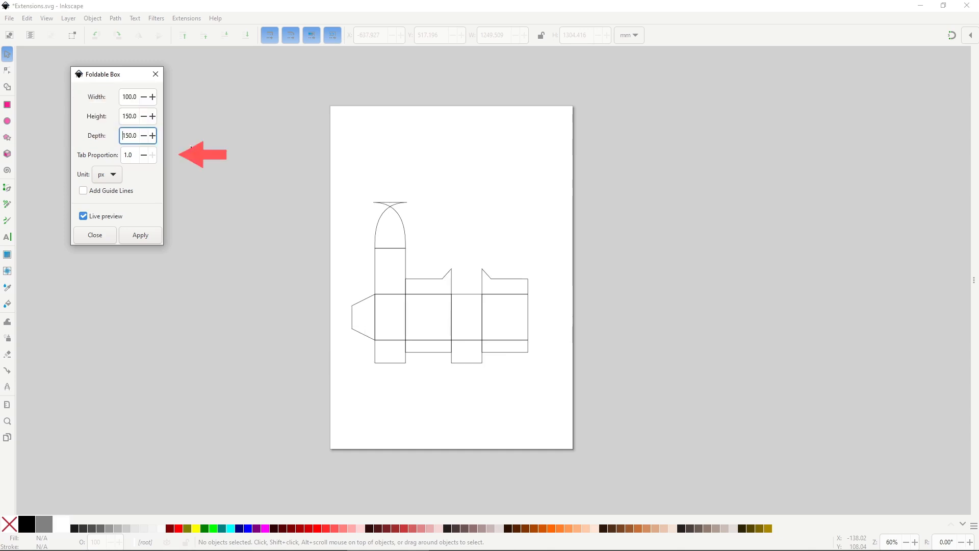
Set the foldable box's tab proportion to 0.5
key(Delete)
key(Tab)
text(0.5)
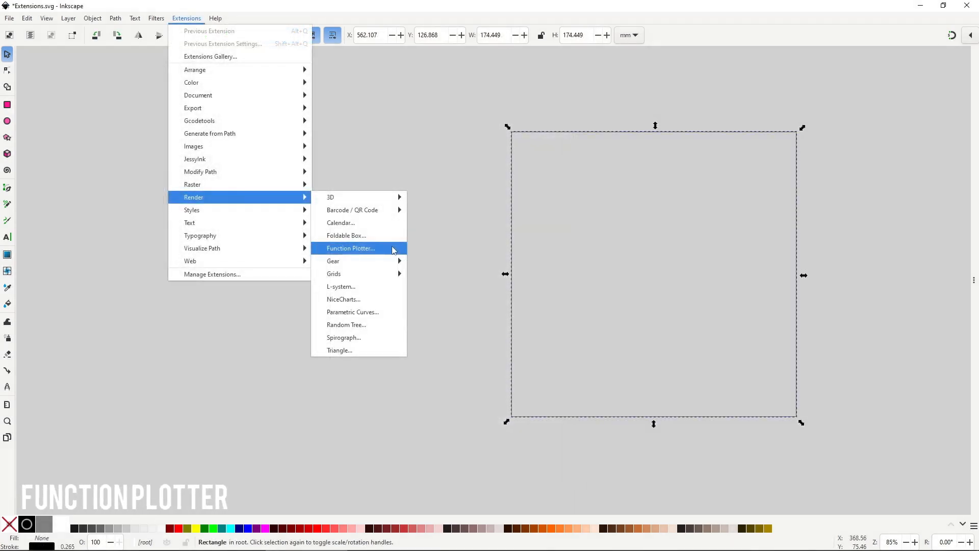
Open the Function Plotter for the selected rectangle and look through its usage notes, available functions and help text
click(393, 250)
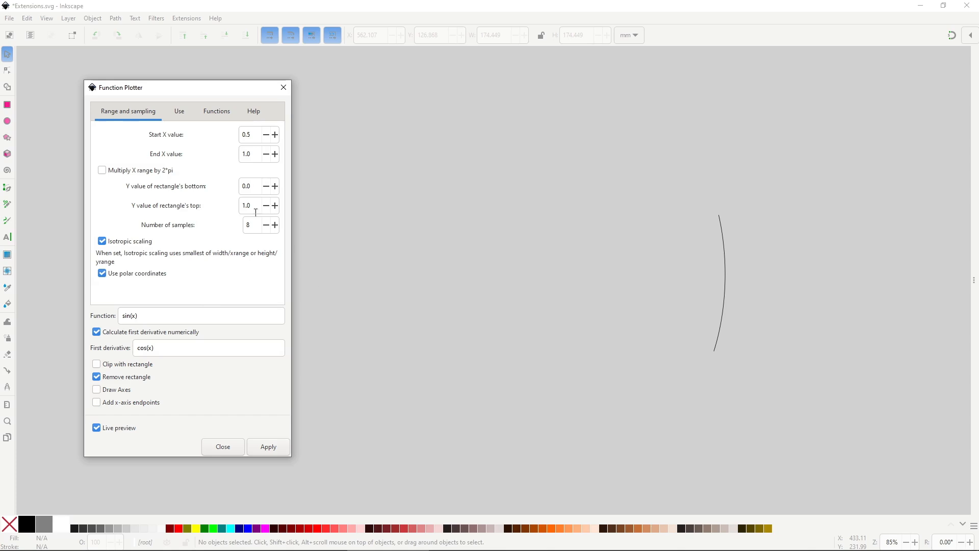
click(179, 111)
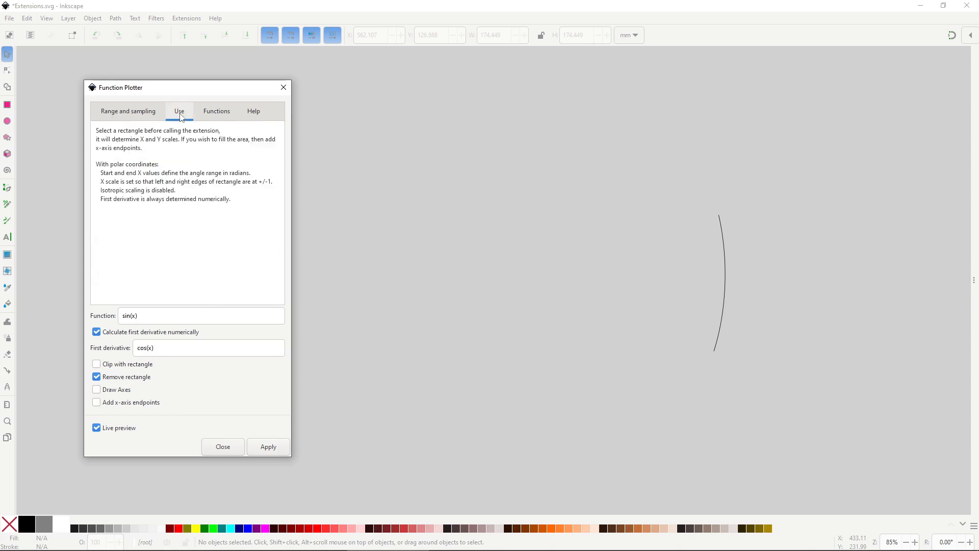
click(219, 114)
click(258, 117)
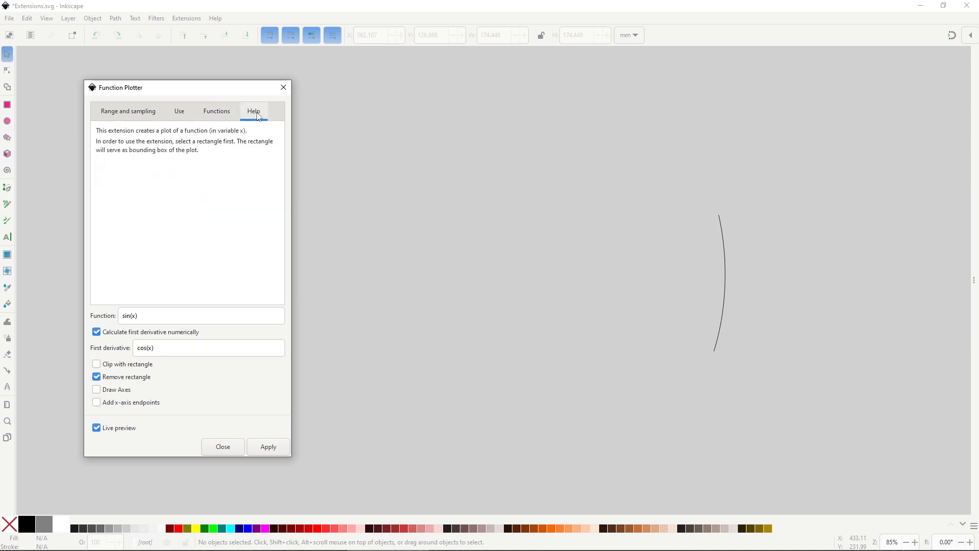
click(218, 116)
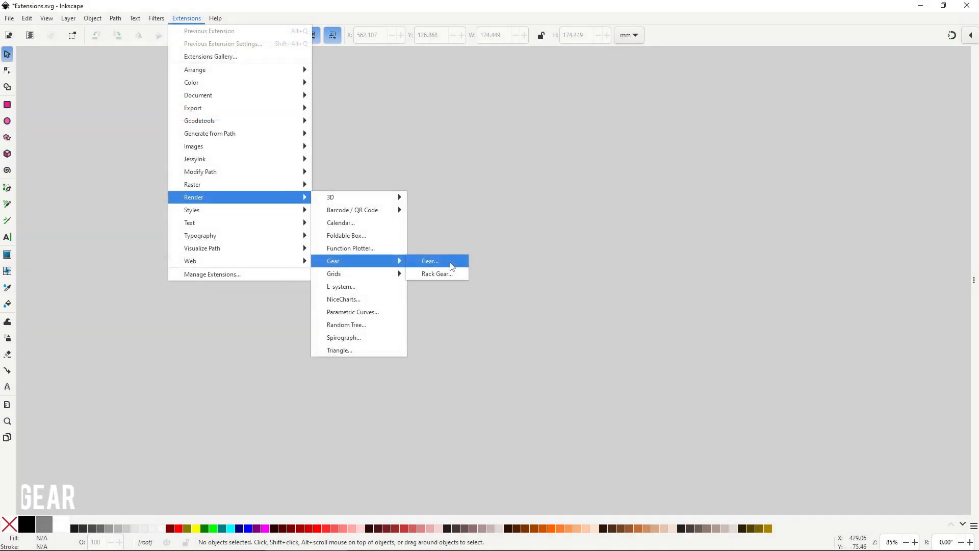
Start the Gear extension with live preview on, try 12 teeth and set the number of teeth to 20
click(451, 265)
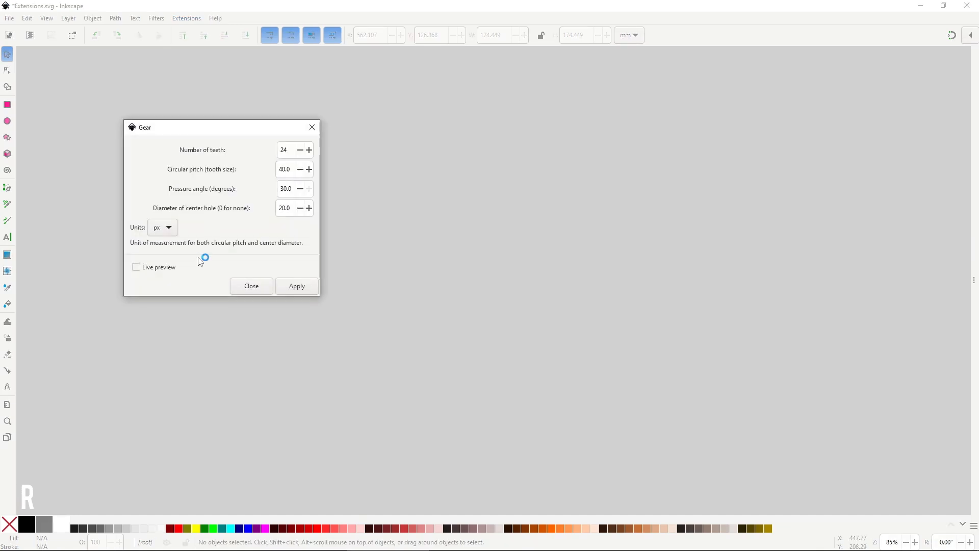
click(201, 262)
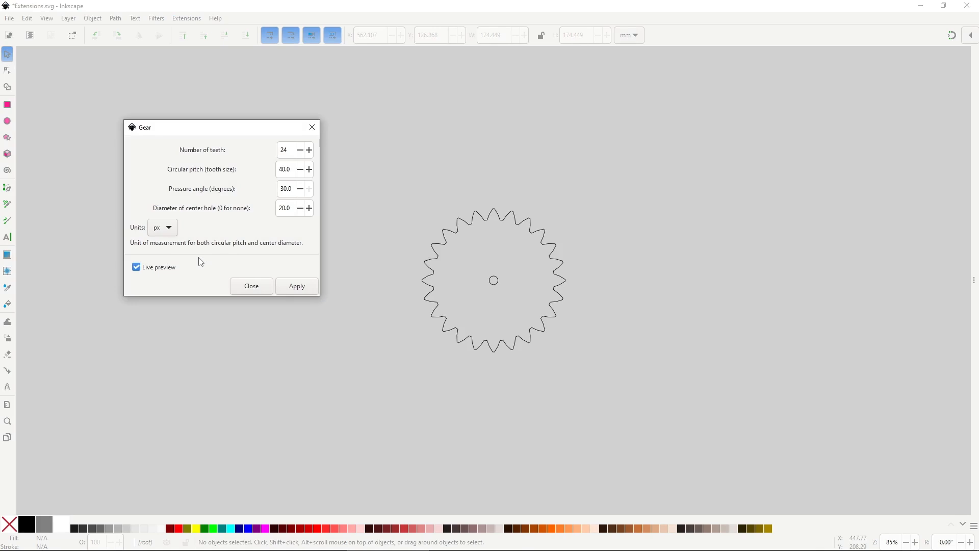
double_click(280, 150)
text(12)
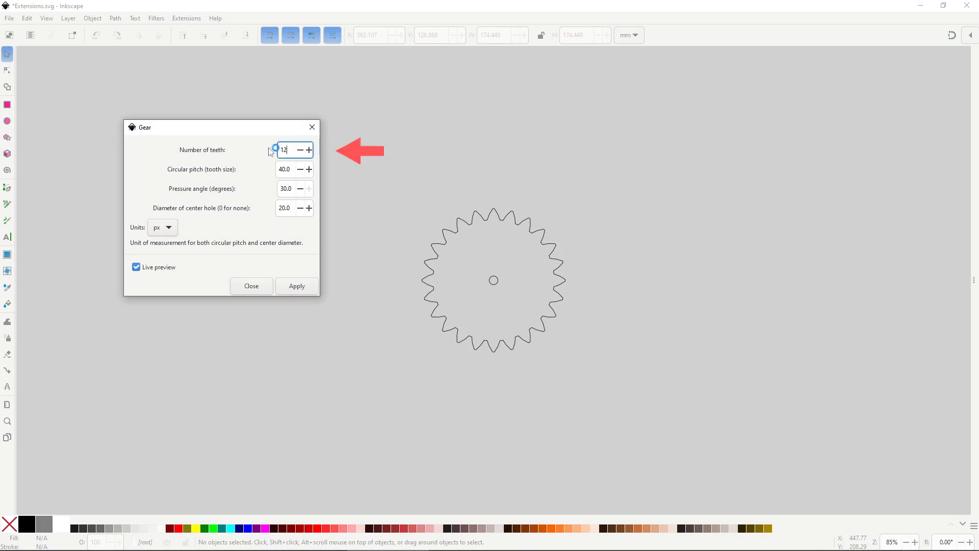
double_click(275, 150)
text(20)
Try a circular pitch of 20 px for the gear
double_click(276, 169)
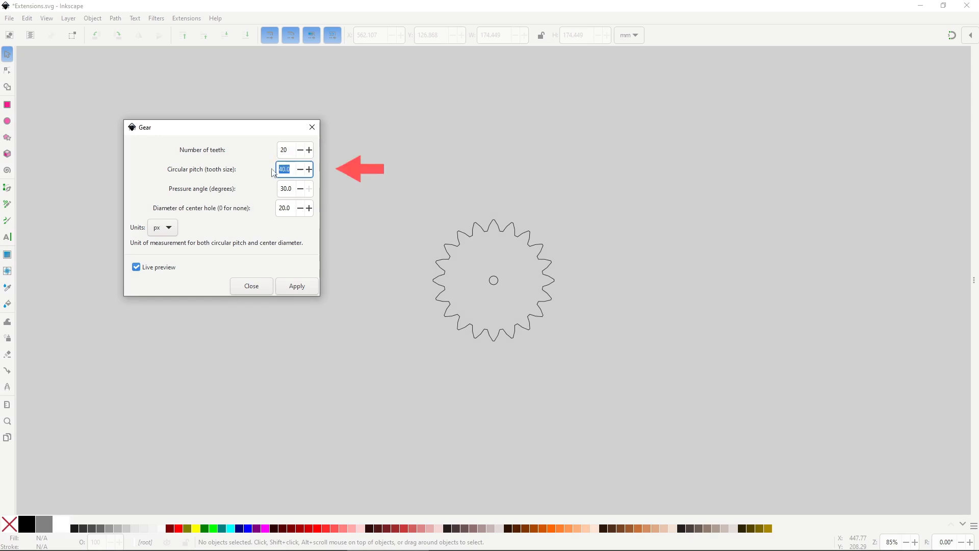
text(20)
key(Return)
Set the gear's circular pitch to 60 px
double_click(283, 169)
text(60)
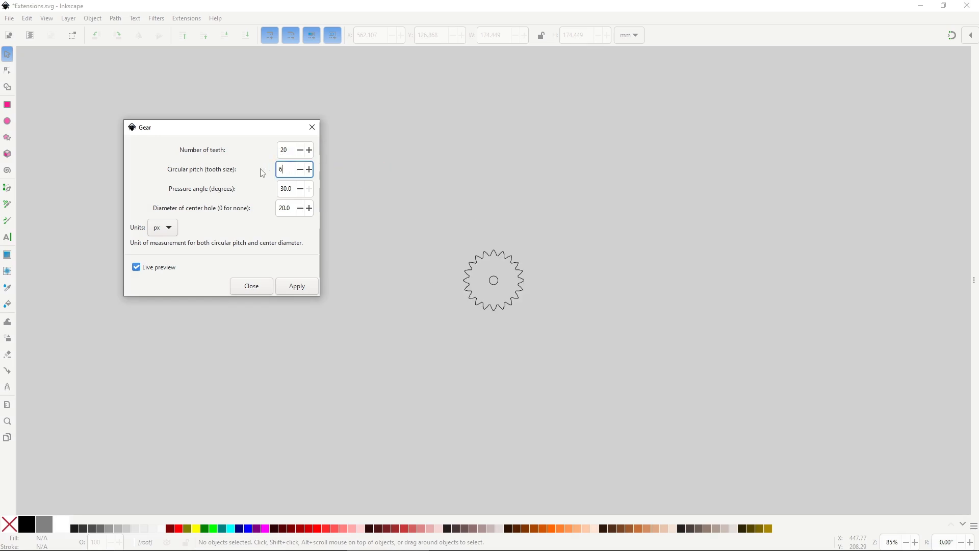
key(Return)
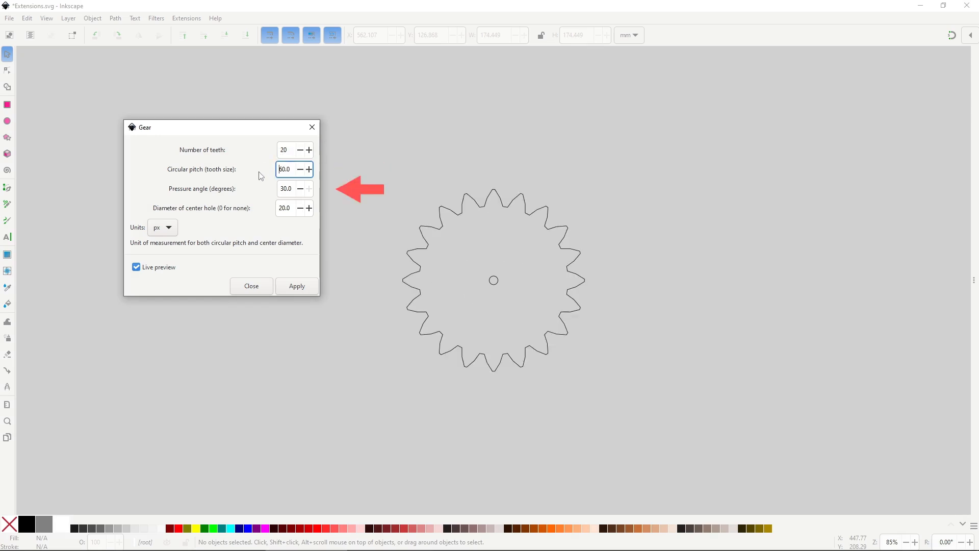
Try a pressure angle of 10 degrees on the gear and return it to 30 degrees
double_click(284, 189)
text(10)
key(Return)
double_click(282, 190)
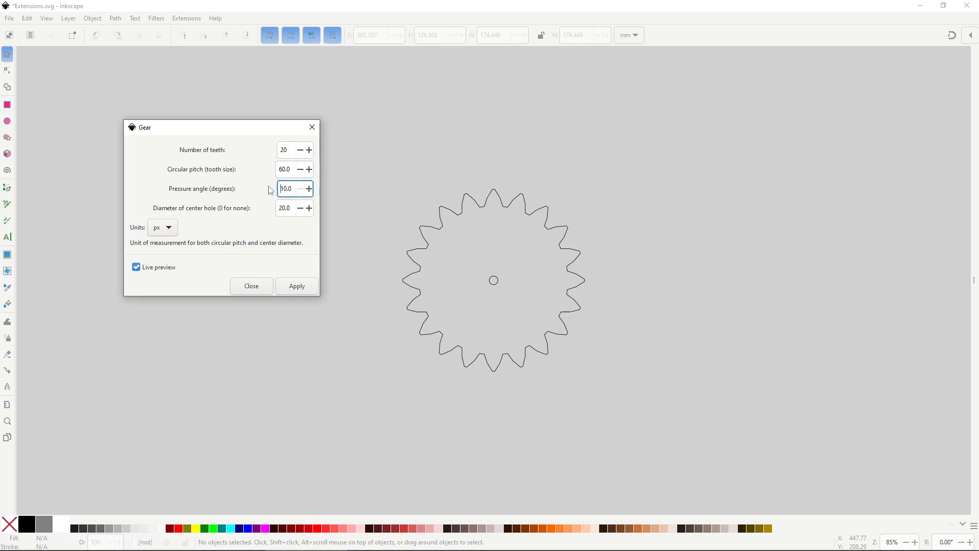
text(5)
Try center hole diameters of 5, 25 and 100 px for the gear
key(Tab)
text(5)
key(Return)
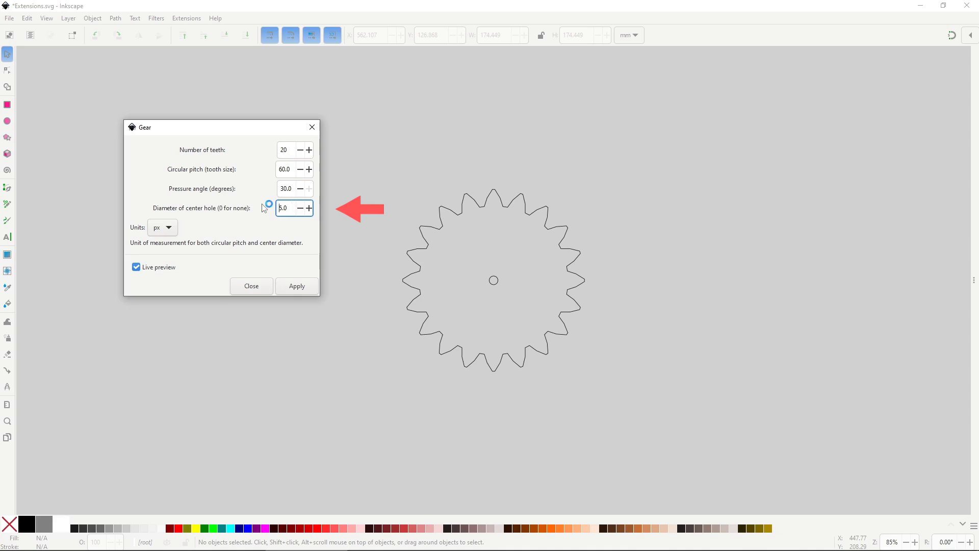
text(25)
drag(290, 208, 263, 208)
key(Return)
text(100)
key(Return)
Remove the gear's center hole by setting its diameter to 0
text(0)
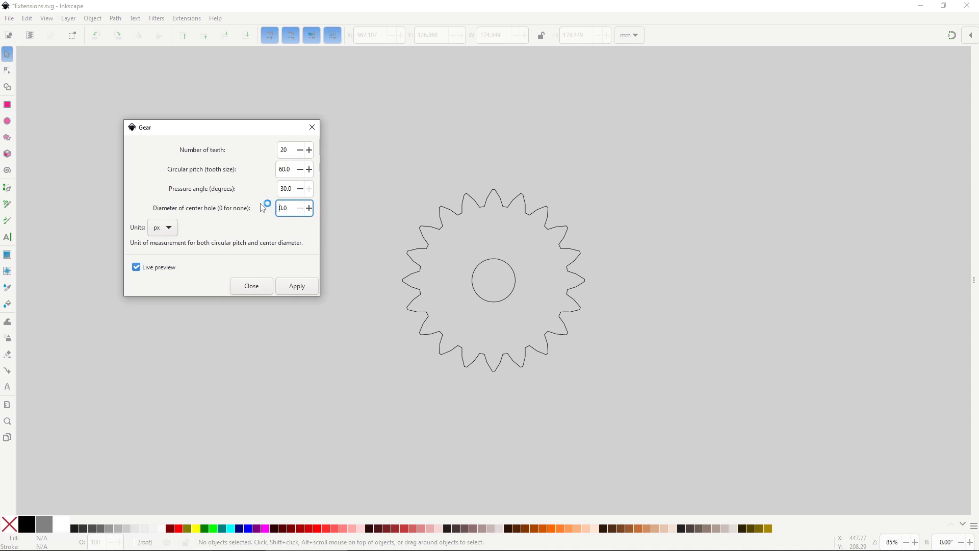
key(Return)
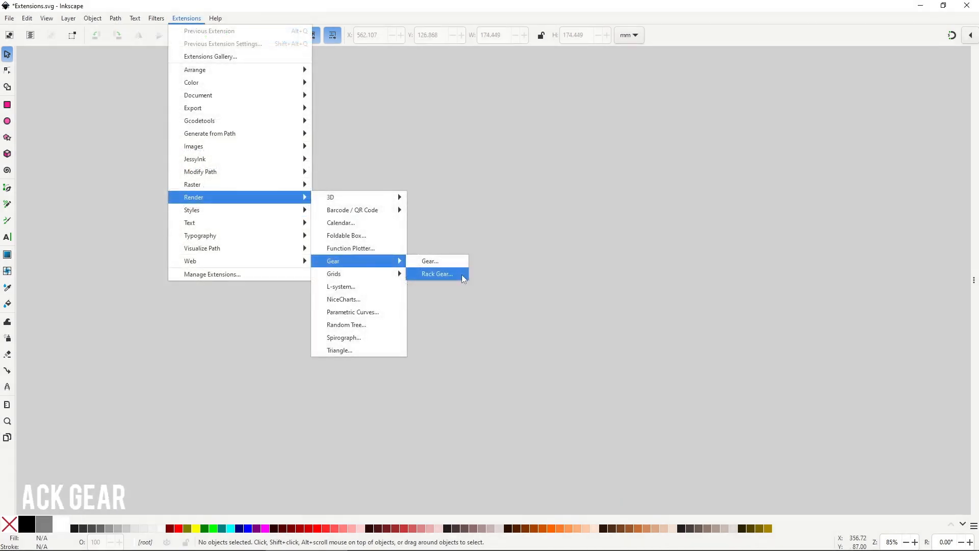
Start the Rack Gear extension with live preview on and set the rack length to 700
drag(81, 26, 293, 183)
click(286, 266)
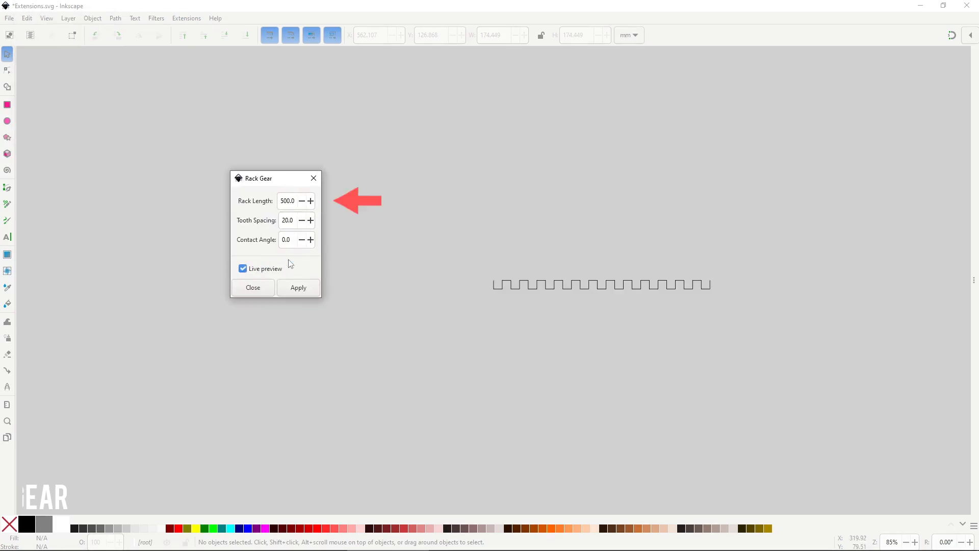
click(292, 201)
text(700)
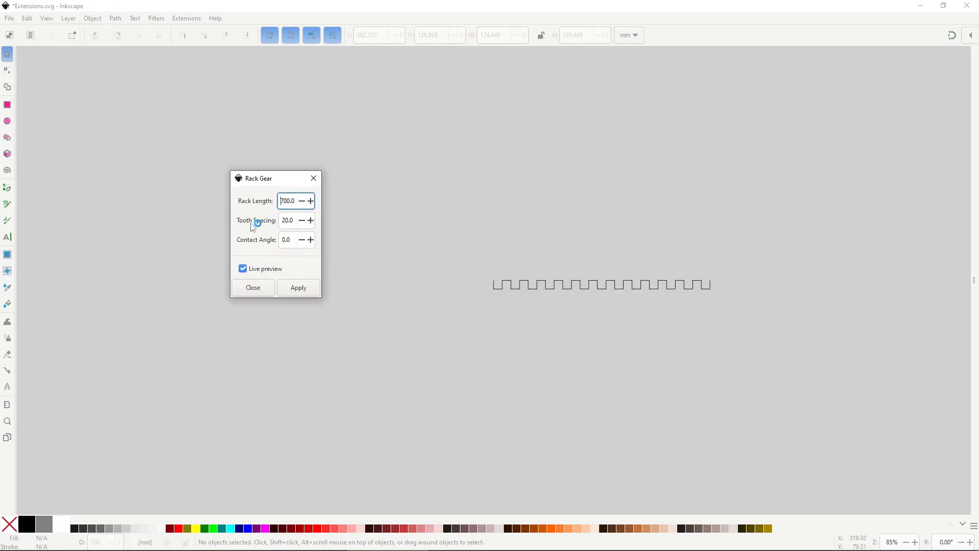
Try a shorter rack length of 100
key(BackSpace)
key(BackSpace)
key(BackSpace)
text(100)
key(Return)
Set the rack length to 500
drag(295, 202, 266, 203)
text(500)
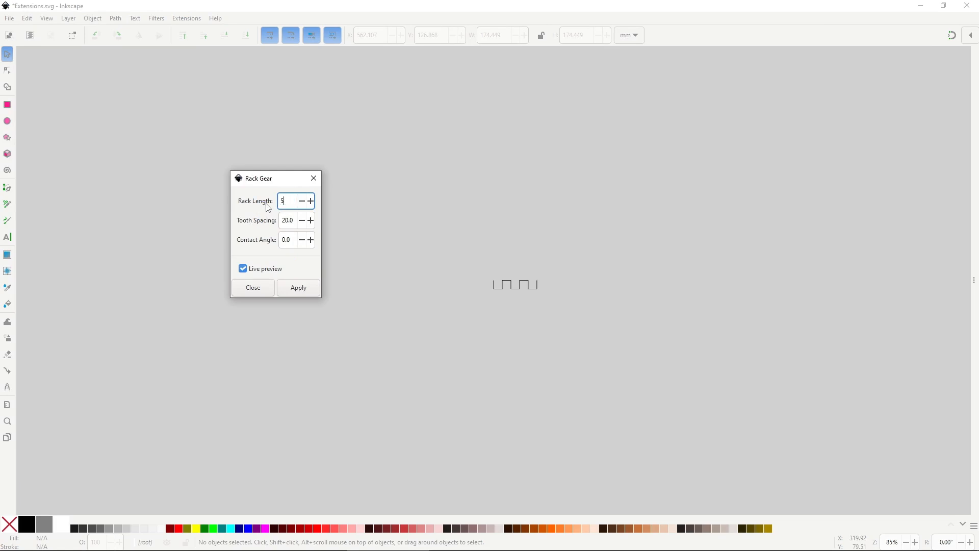
Confirm the rack length of 500, and try tooth spacings of 100 and 10 before restoring the spacing to 20
key(Return)
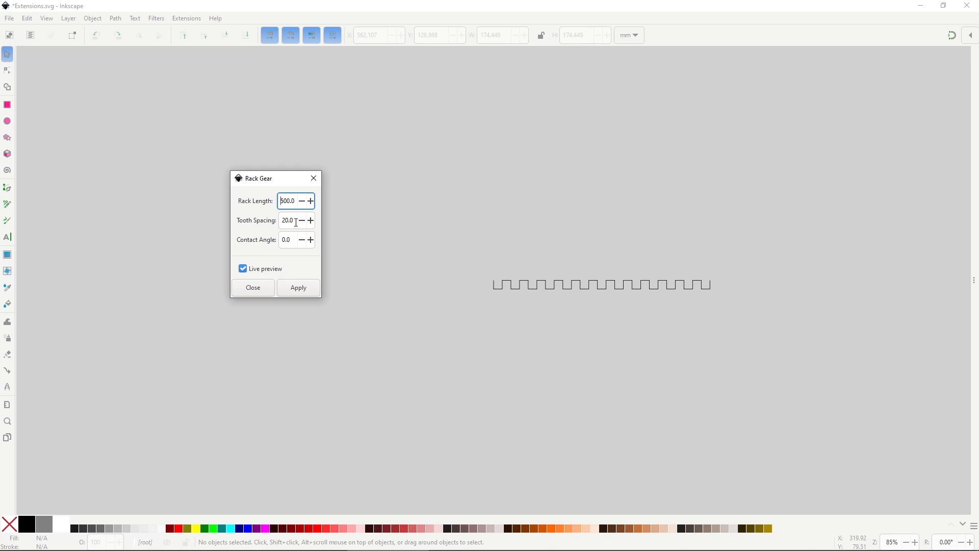
key(Tab)
text(100)
key(Return)
drag(297, 220, 275, 242)
text(10)
key(Return)
text(20)
key(Return)
Try a contact angle of 45 on the rack teeth, and change the angle to 30
text(2545)
key(Return)
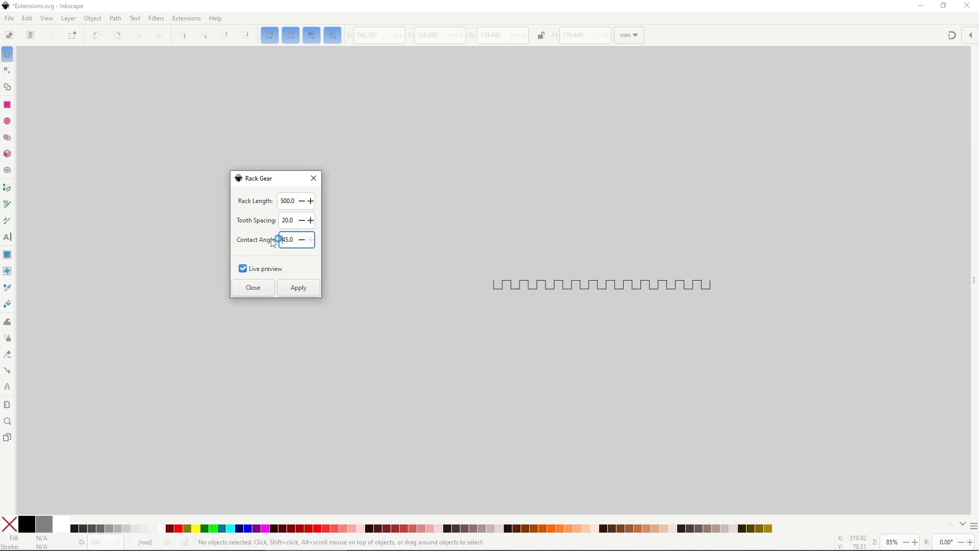
key(ctrl+a)
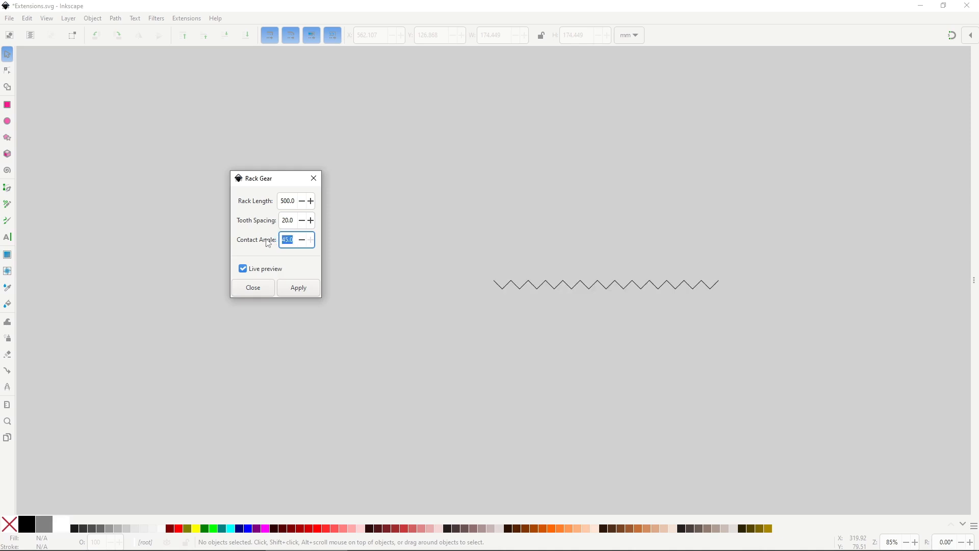
text(30)
key(Return)
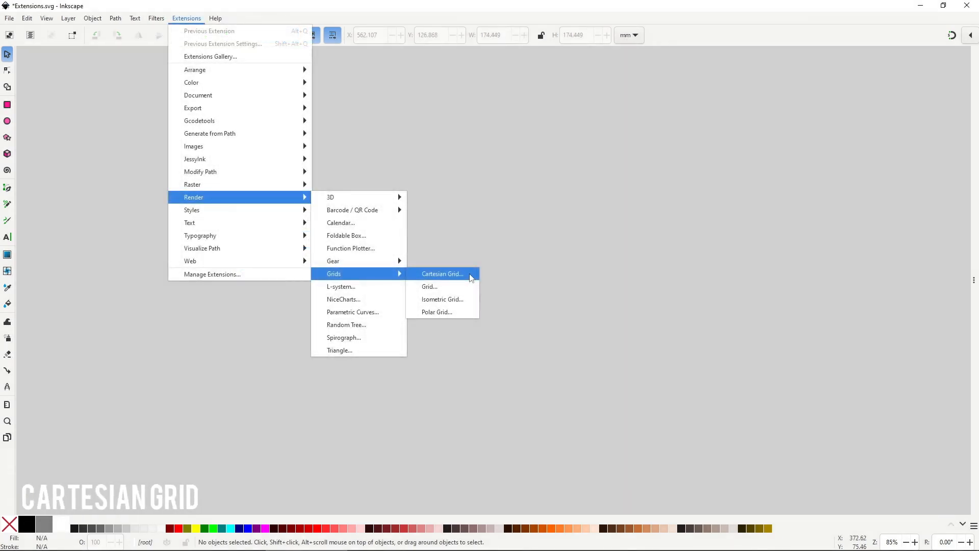
Start the Cartesian Grid extension, try a border thickness of 5 px and set it to 10 px
click(470, 276)
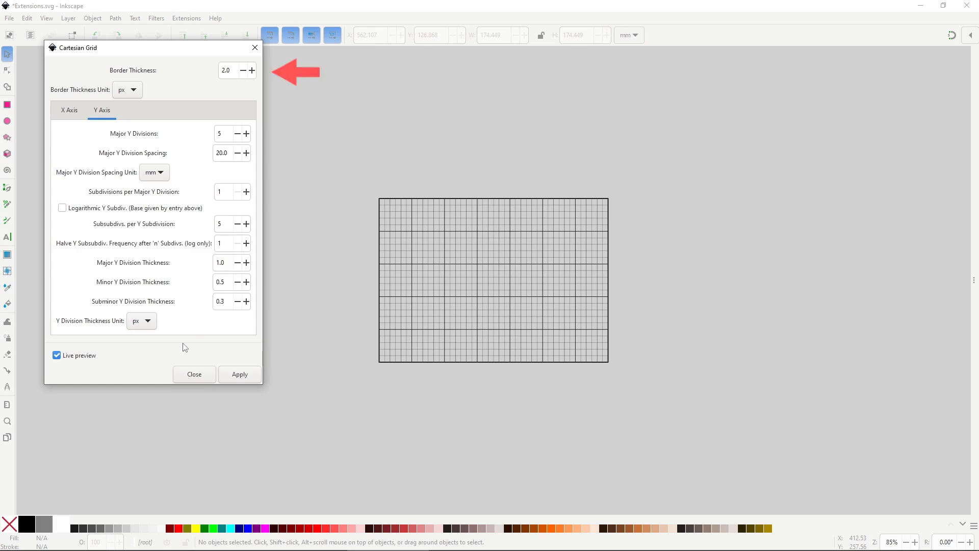
text(5)
drag(233, 71, 207, 82)
key(Return)
text(10)
key(Return)
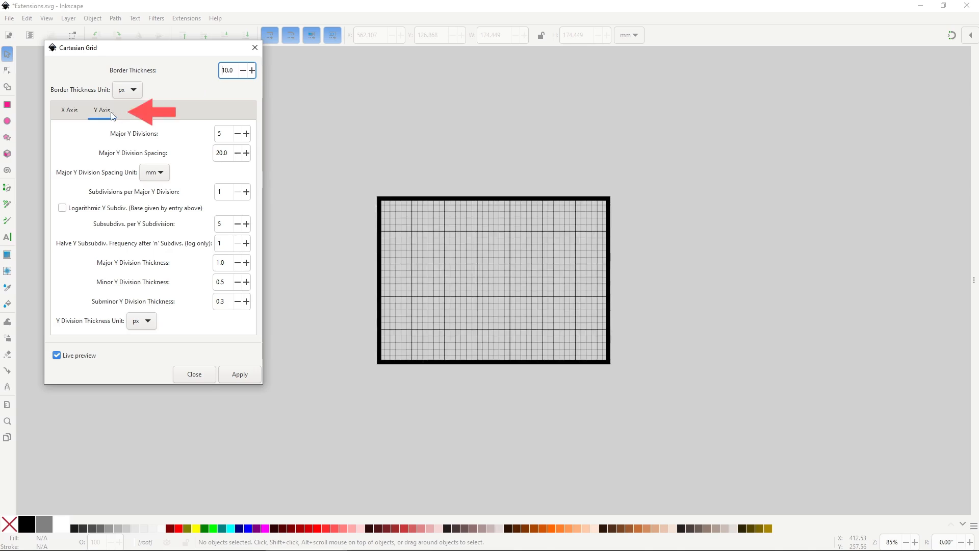
Set both the major X divisions and the major Y divisions of the Cartesian grid to 10
click(78, 115)
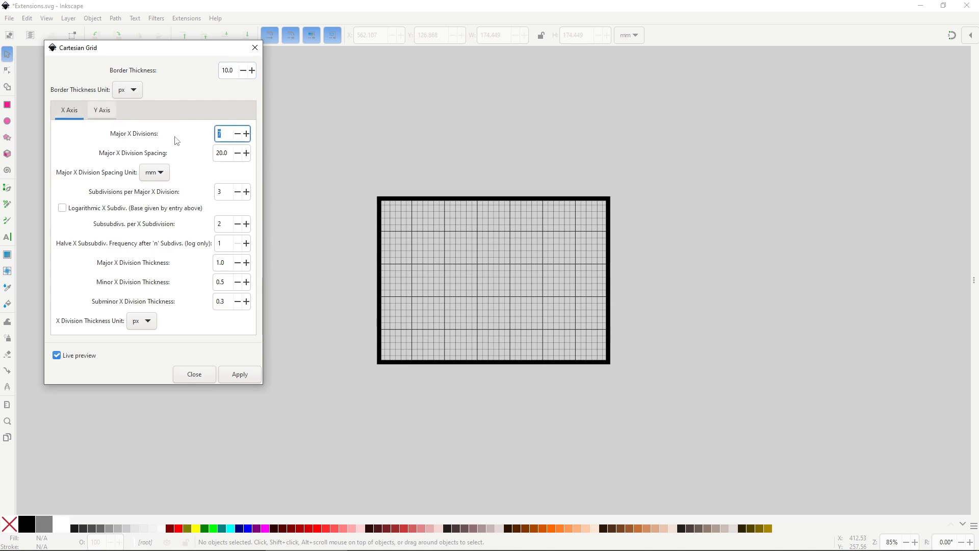
text(10)
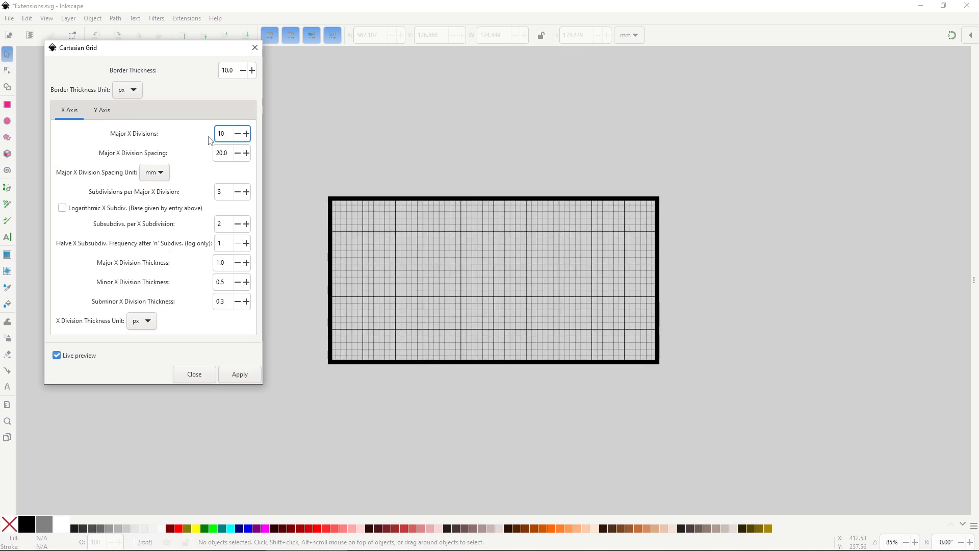
click(102, 110)
text(10)
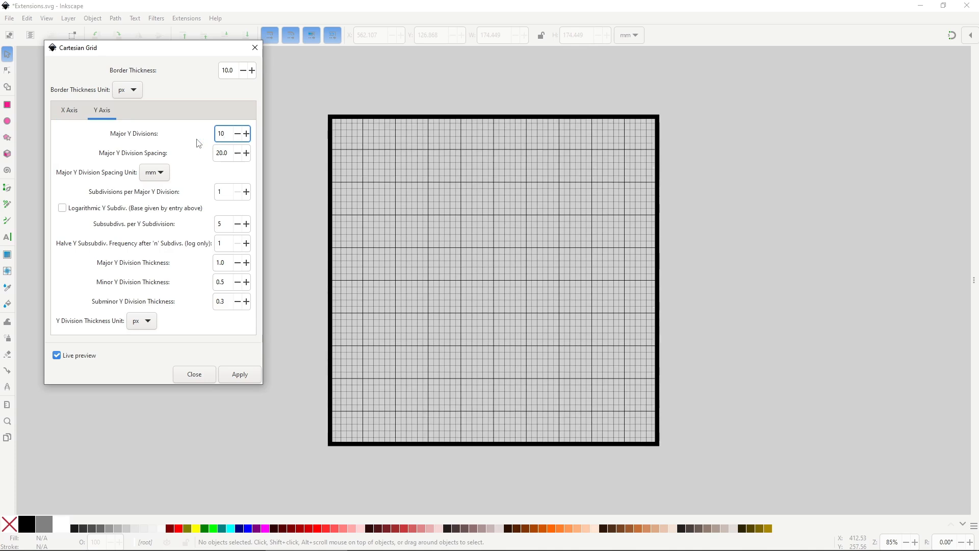
Try a major division spacing of 10 mm on both the X and Y axes, and settle on 25 mm
click(69, 110)
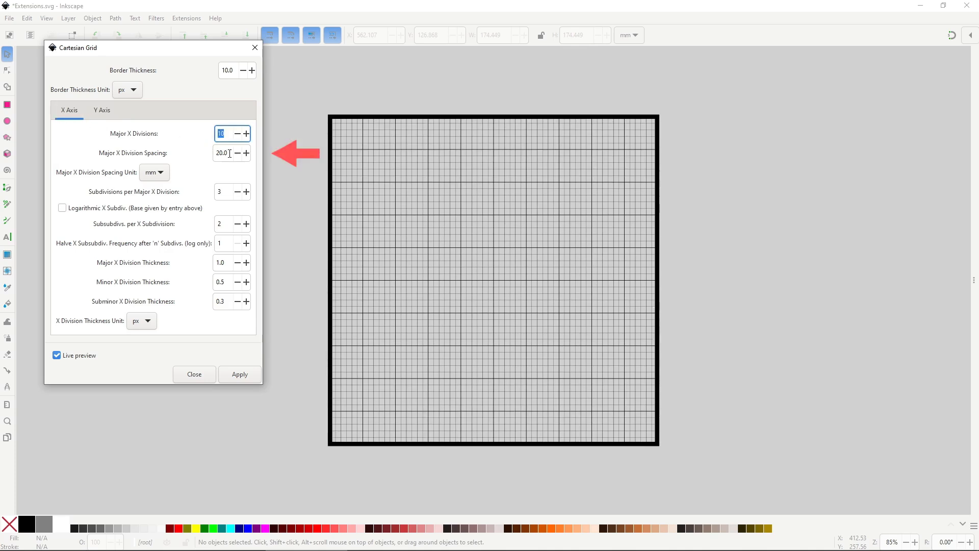
key(Tab)
text(10)
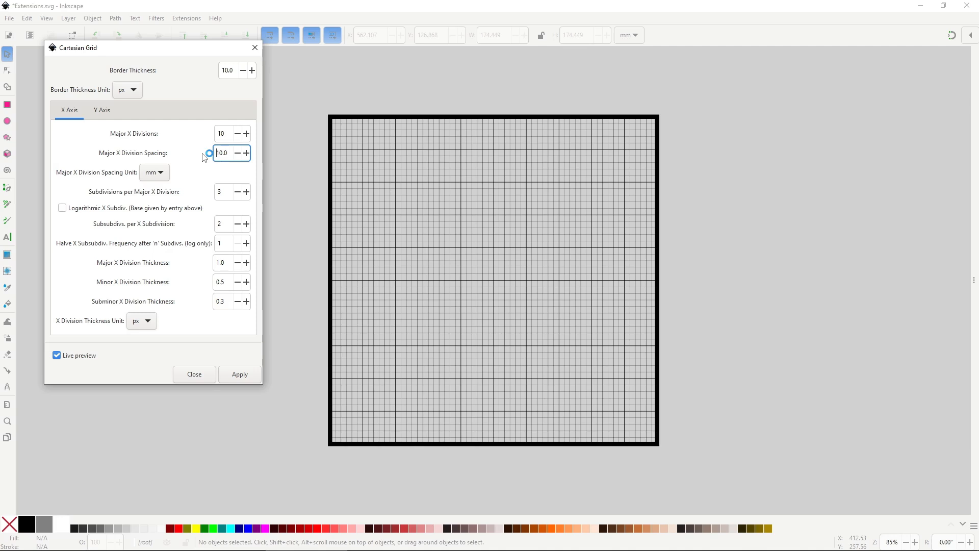
click(109, 115)
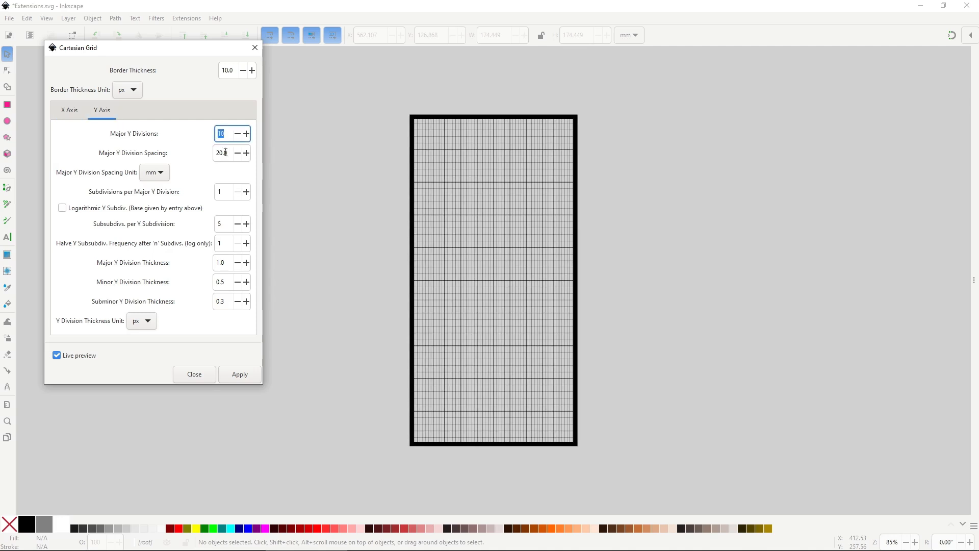
drag(226, 153, 205, 154)
text(10)
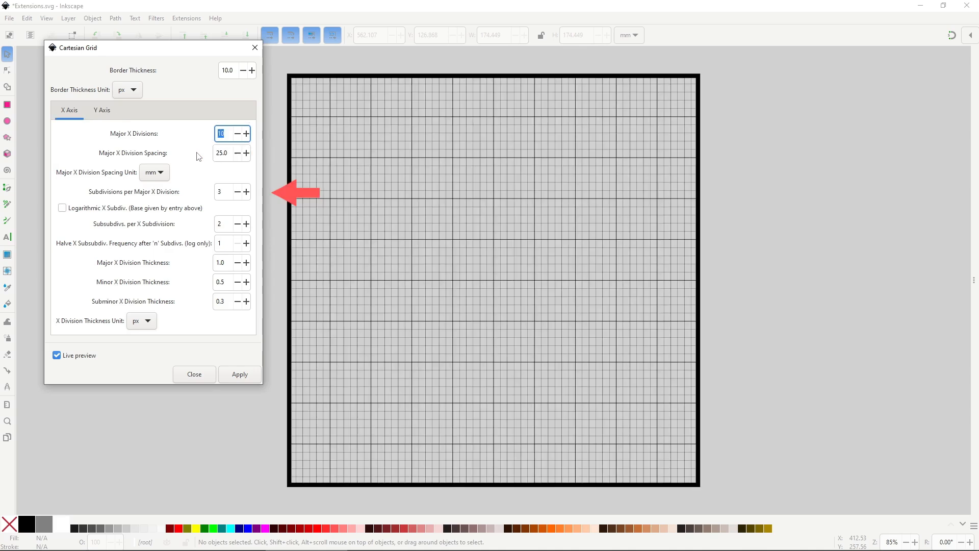
Set the subdivisions per major X division of the Cartesian grid to 2
click(227, 192)
text(2)
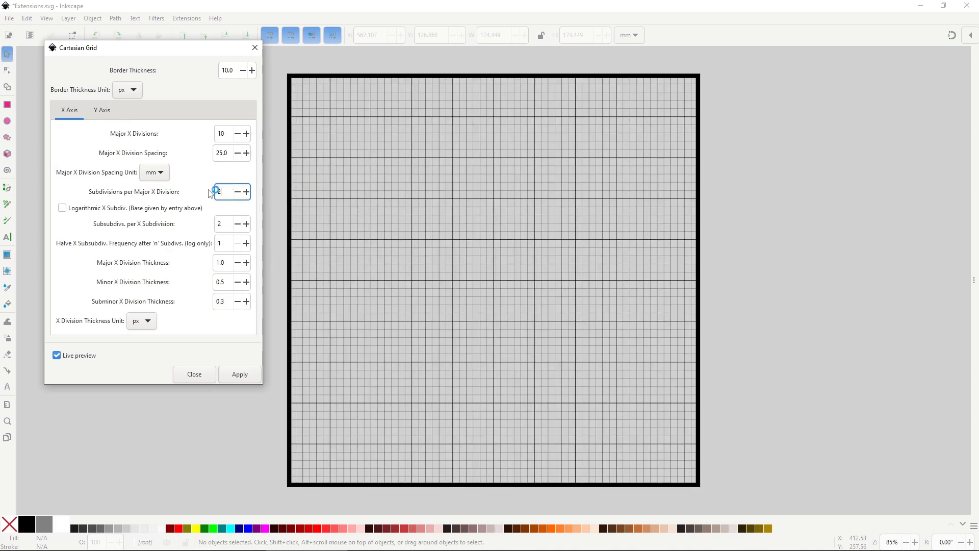
key(BackSpace)
text(10)
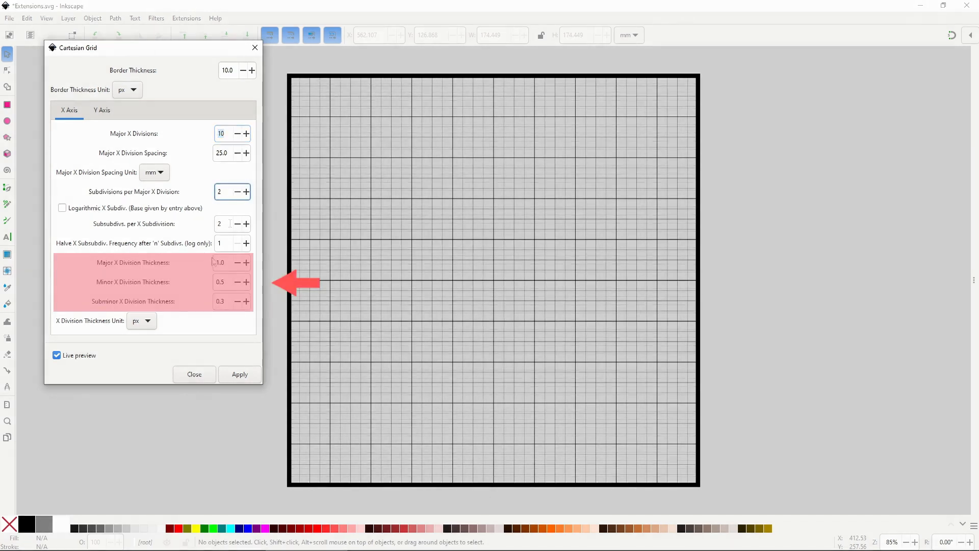
Set the major division thickness to 2 px on both the X and Y axes of the Cartesian grid
drag(227, 262, 213, 260)
text(2.0)
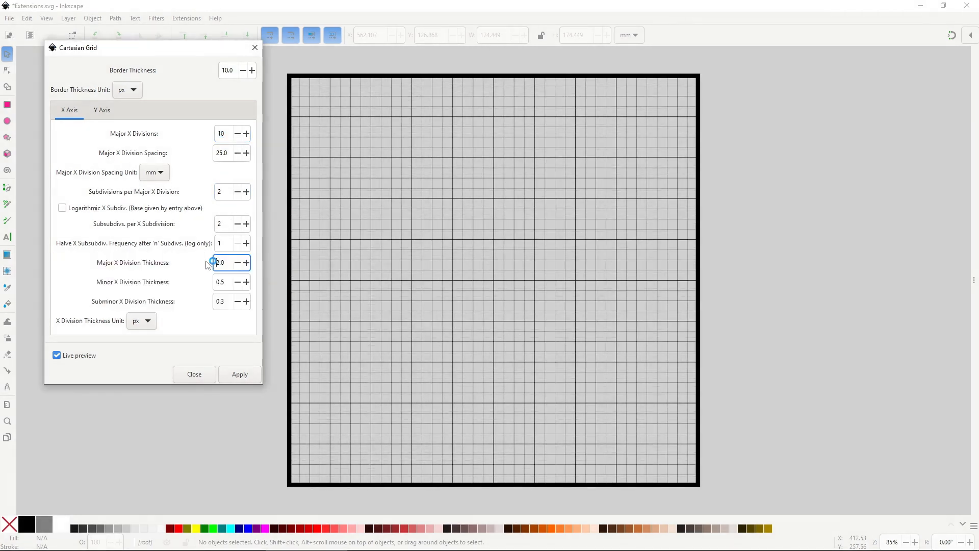
click(102, 110)
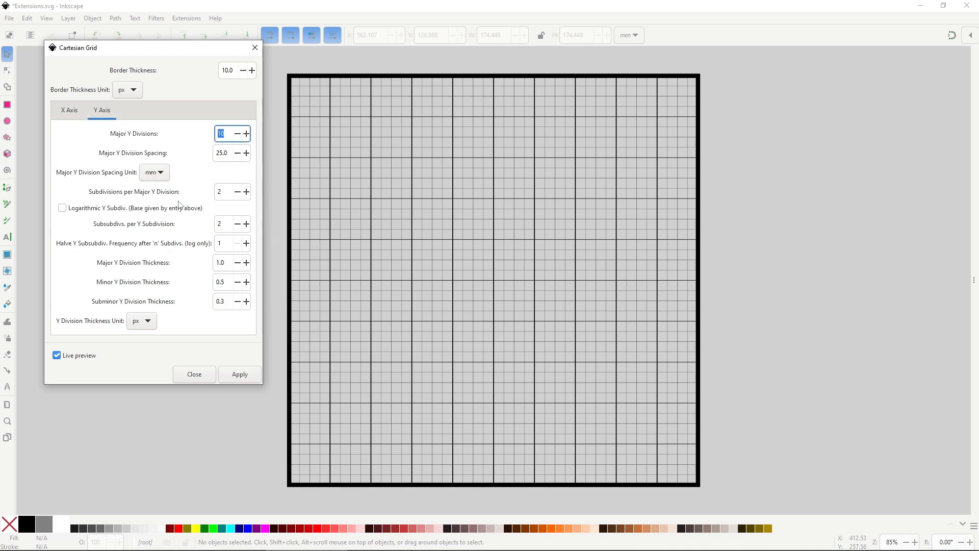
drag(227, 262, 188, 253)
text(2)
key(Return)
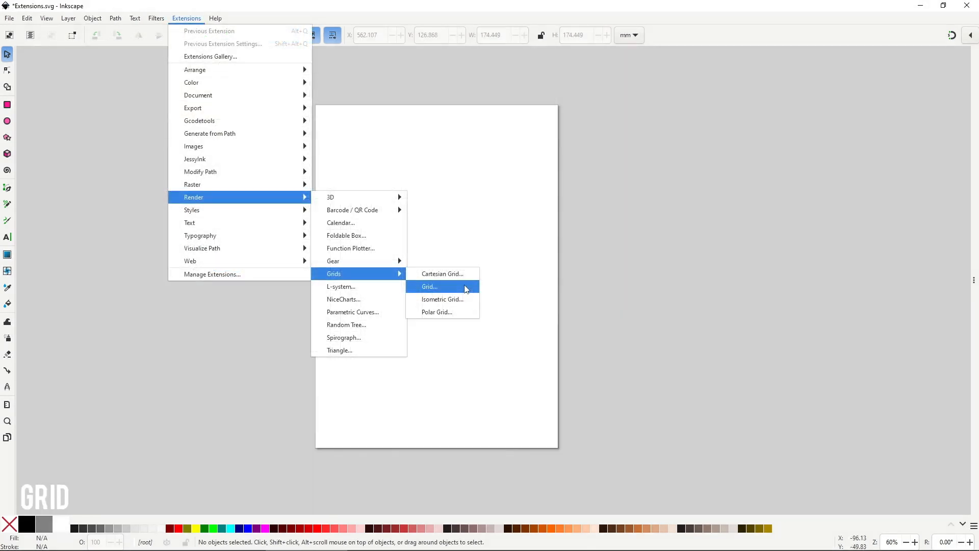
Start the Grid extension with live preview on and set the line width to 1
click(465, 289)
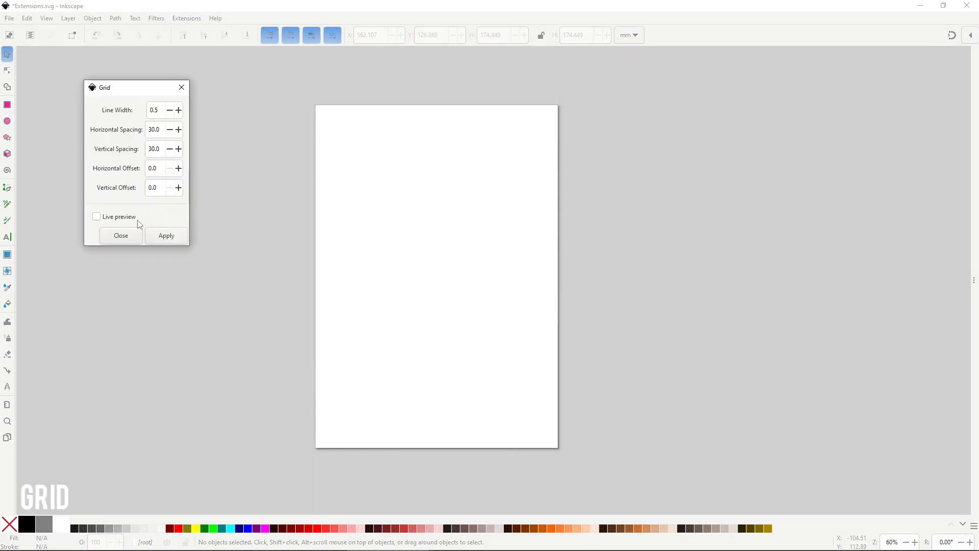
click(133, 220)
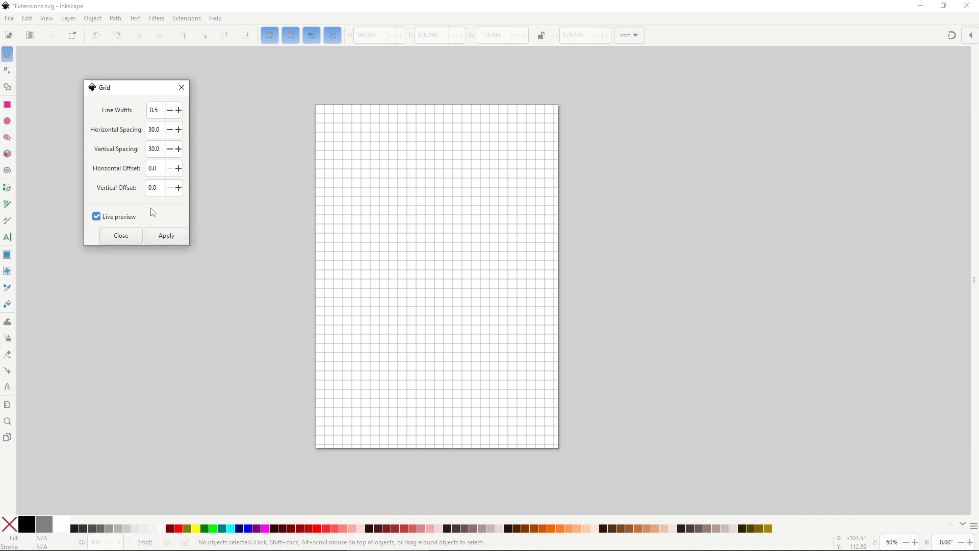
double_click(154, 111)
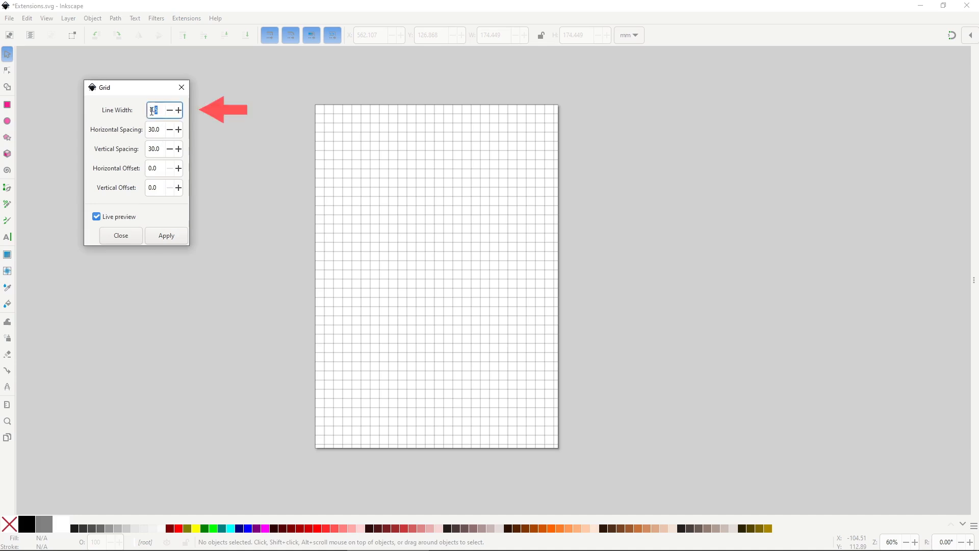
text(1)
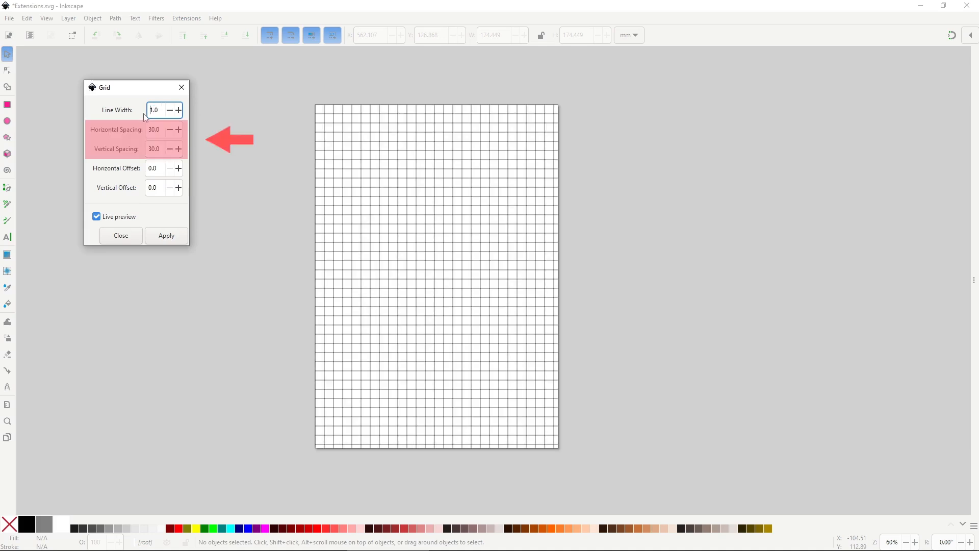
Set both the horizontal and vertical spacing of the page grid to 50
key(Tab)
text(50)
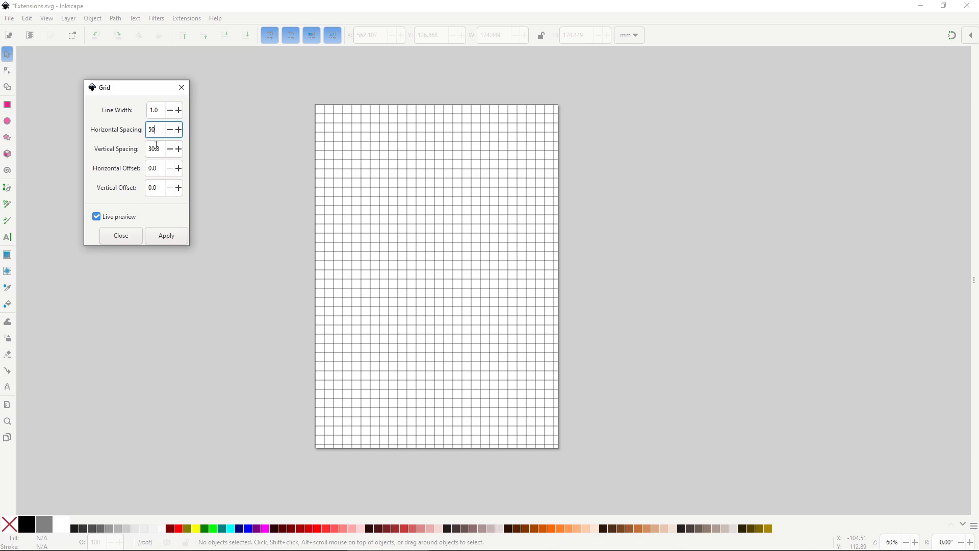
key(Tab)
text(50)
key(Return)
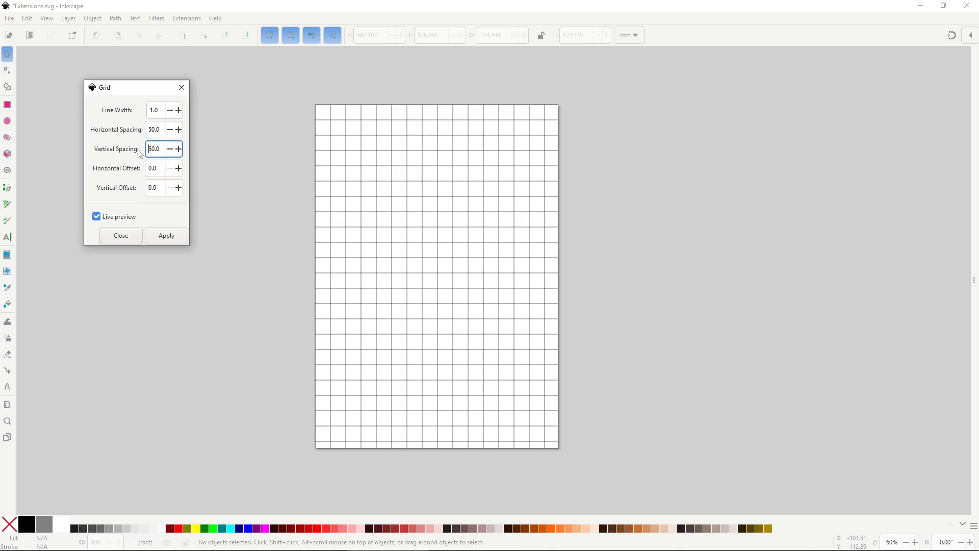
Offset the page grid by 100 both horizontally and vertically
key(Tab)
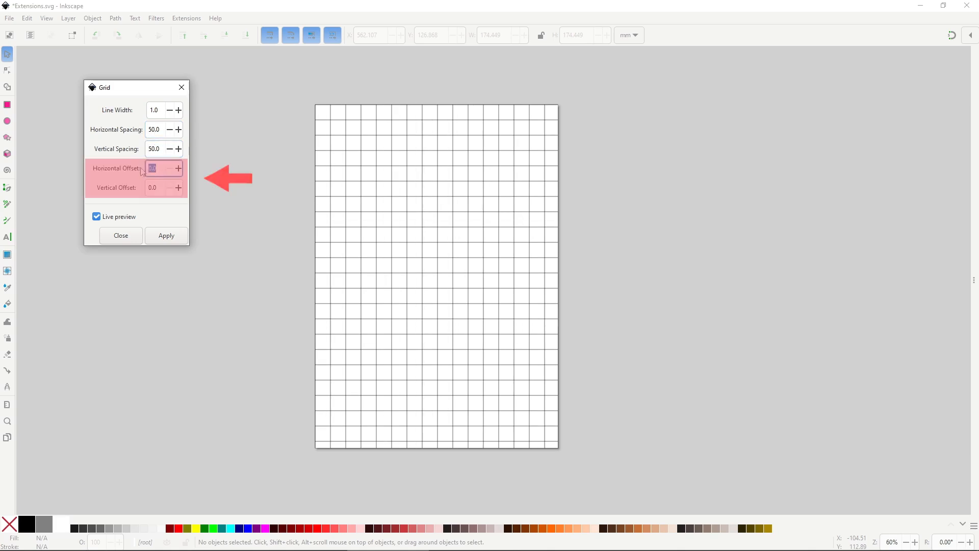
text(1000)
key(Tab)
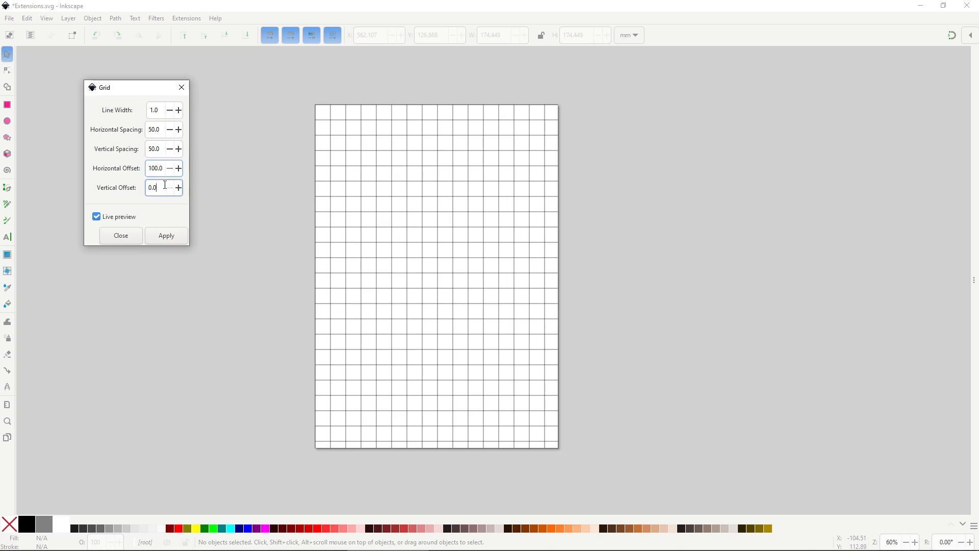
text(100)
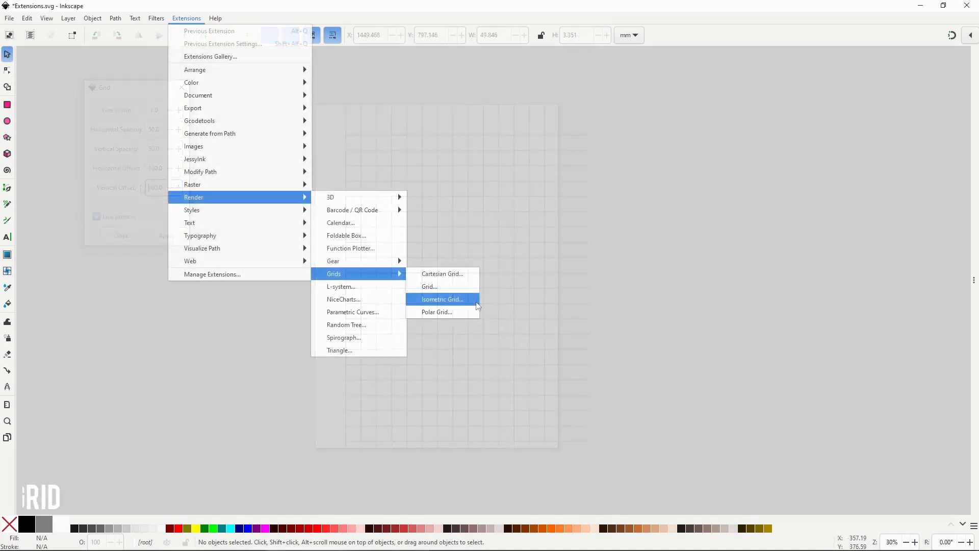
Start the Isometric Grid extension with live preview on, and set both the X and Y divisions to 5
click(476, 302)
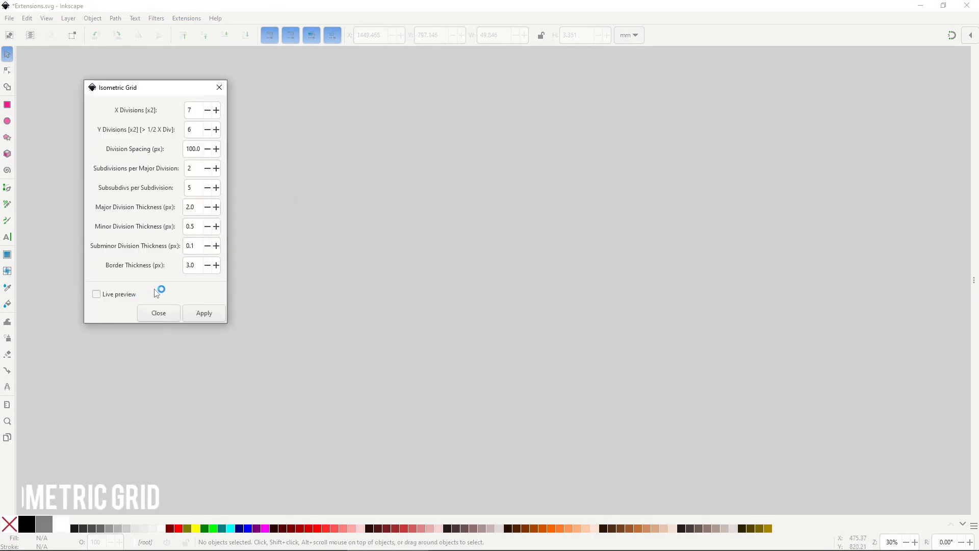
click(156, 295)
double_click(190, 110)
text(5)
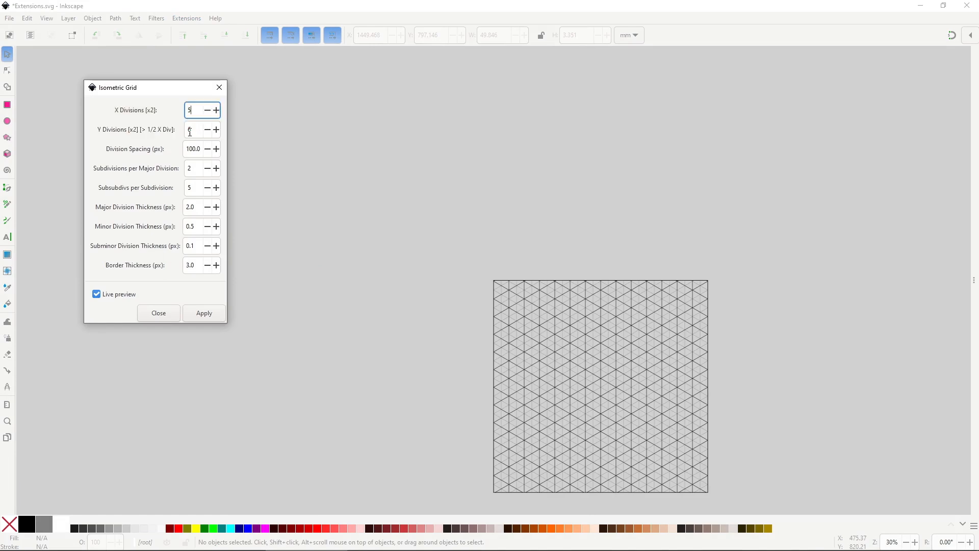
key(Tab)
text(5)
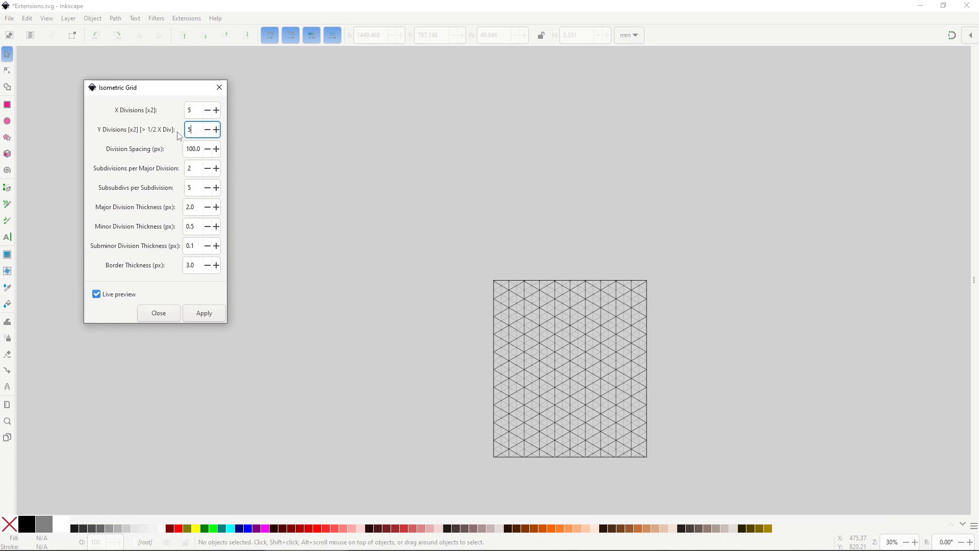
Try an isometric division spacing of 50 px, and restore it to 100 px
key(Tab)
text(50)
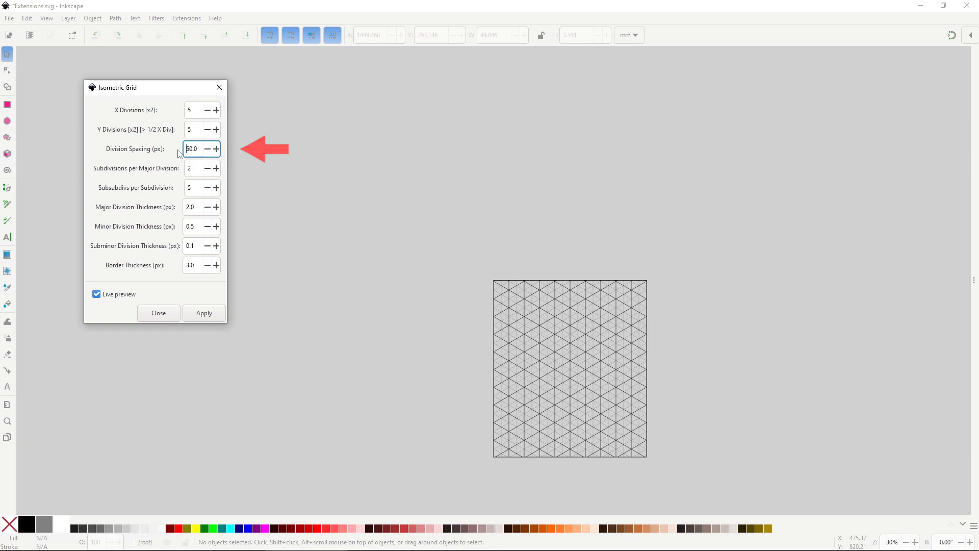
text(100)
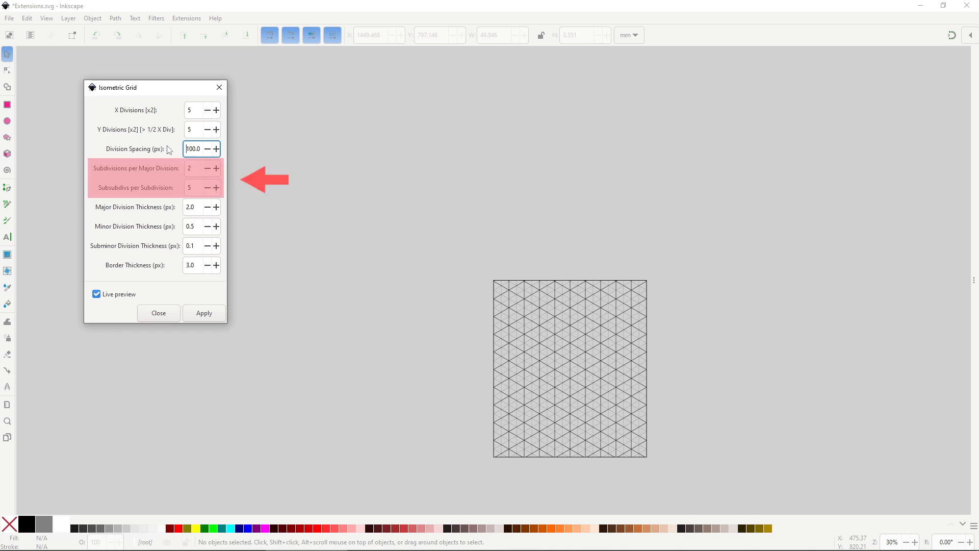
Set the isometric grid's subdivisions per major division to 4 and its major division thickness to 5 px
key(Tab)
text(4)
click(197, 186)
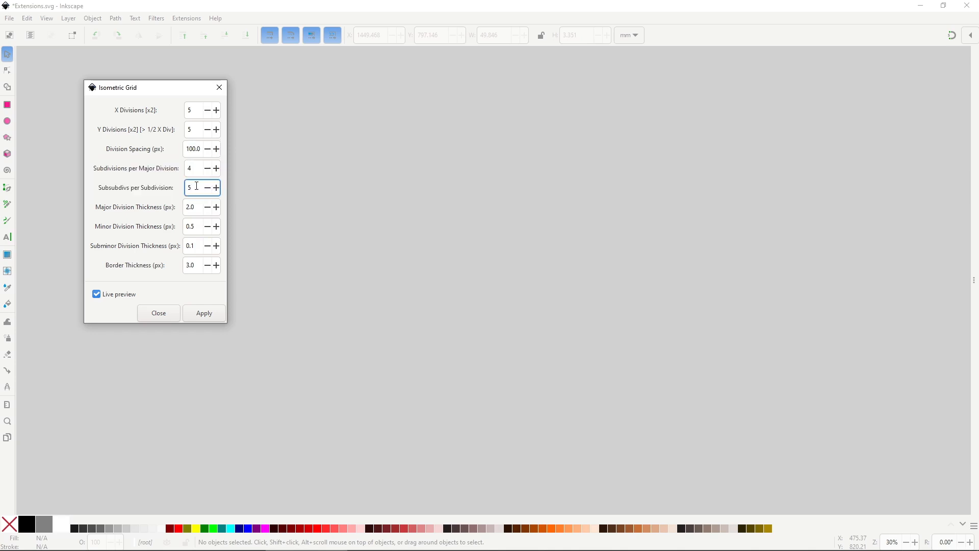
drag(195, 207, 176, 208)
text(5)
click(197, 224)
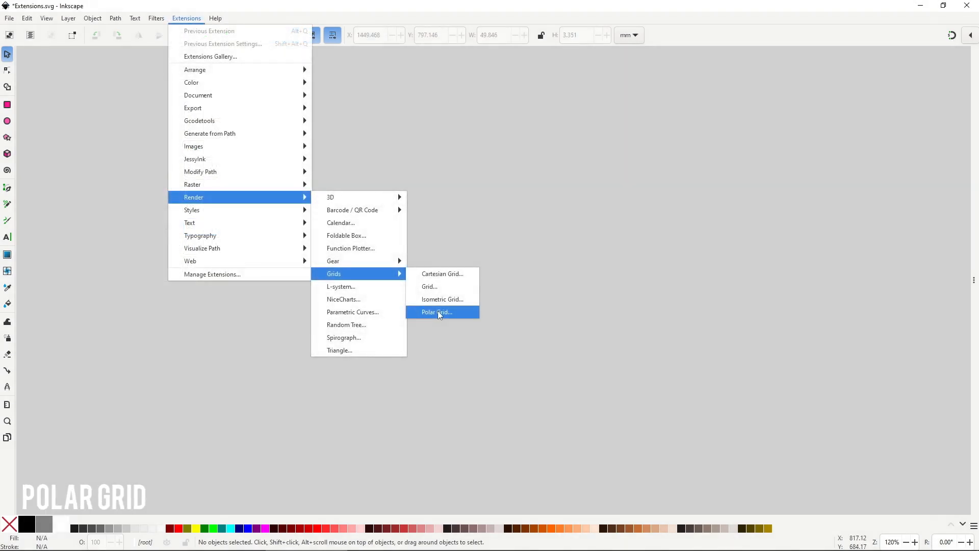
Start the Polar Grid extension with live preview on, and set the centre dot diameter to 20 px
click(437, 311)
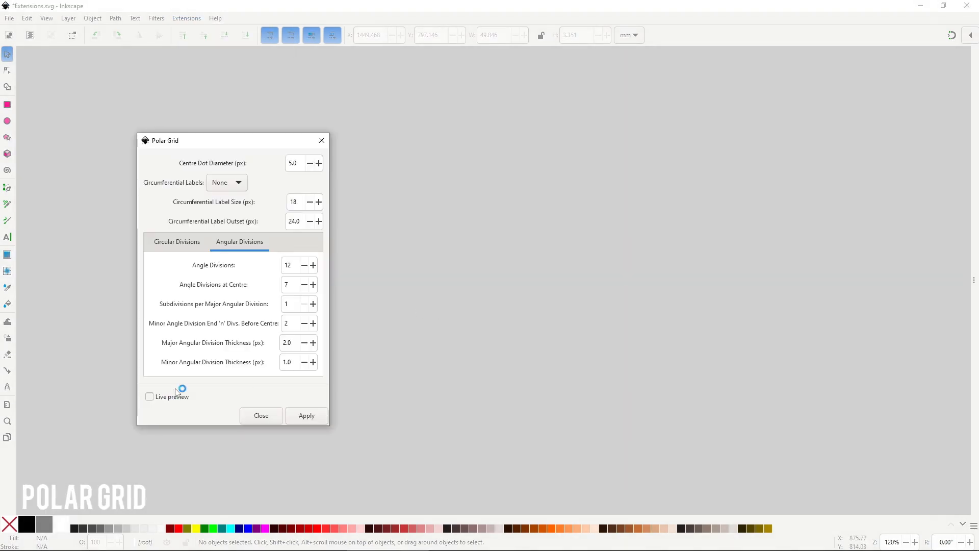
click(176, 393)
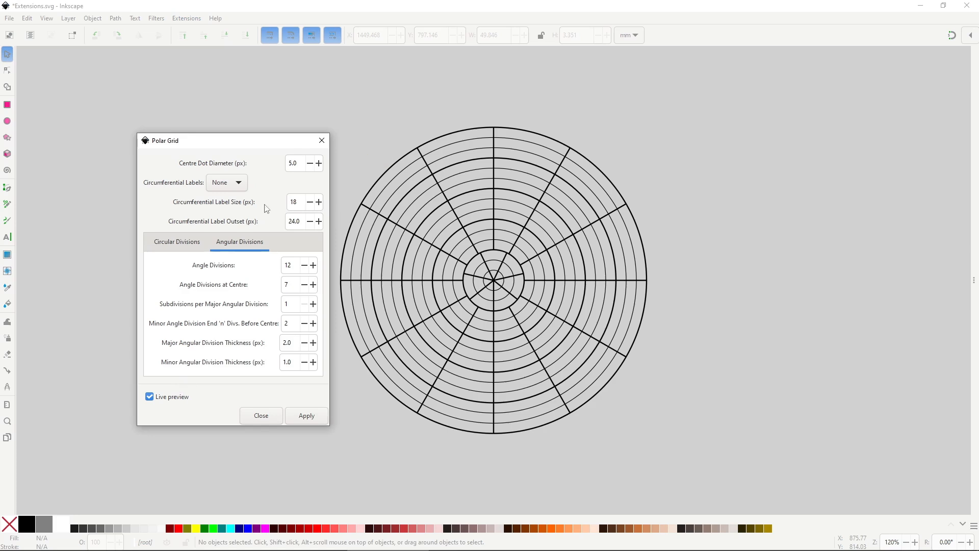
double_click(293, 163)
text(10)
double_click(294, 163)
text(20)
key(Return)
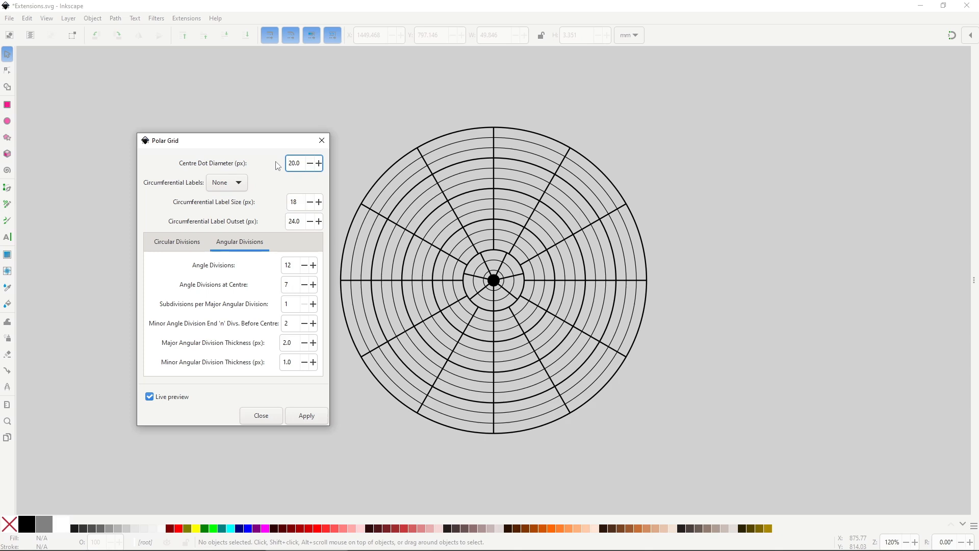
Set the polar grid's major circular divisions to 7 and the major circular division spacing to 40 px
click(187, 243)
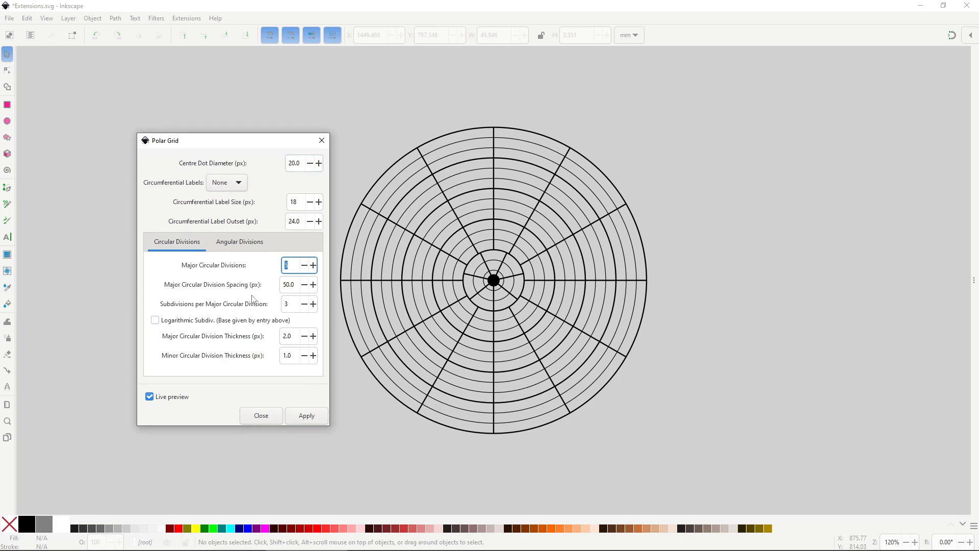
text(10)
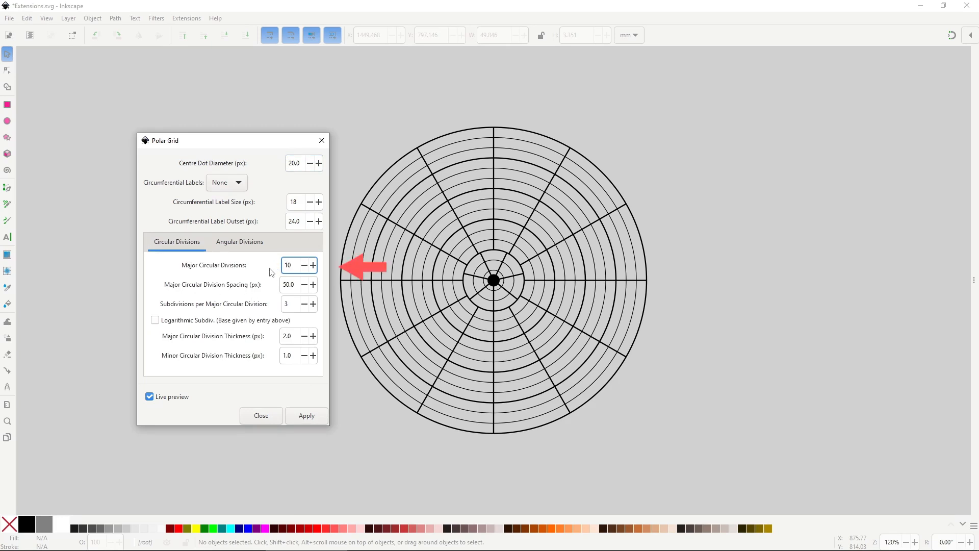
key(ctrl+a)
text(7)
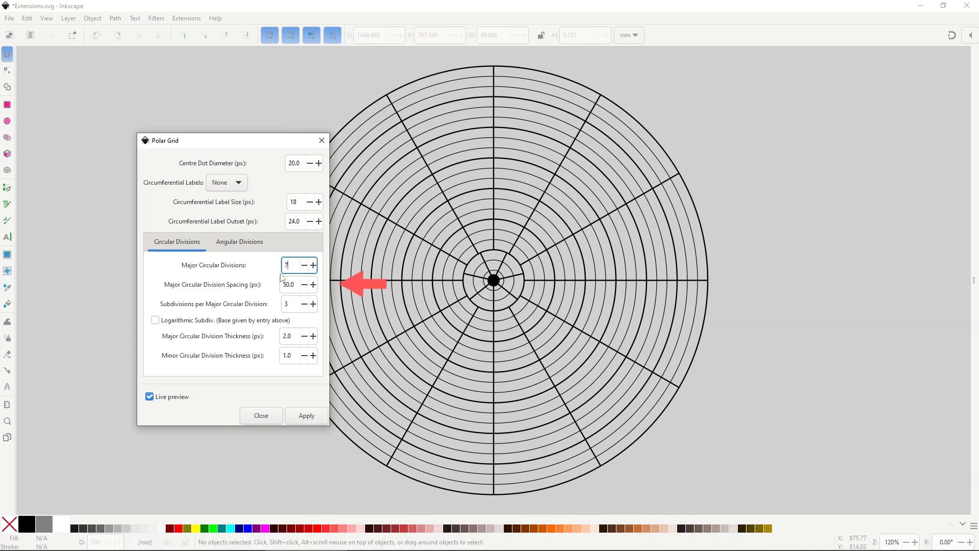
key(Tab)
text(20)
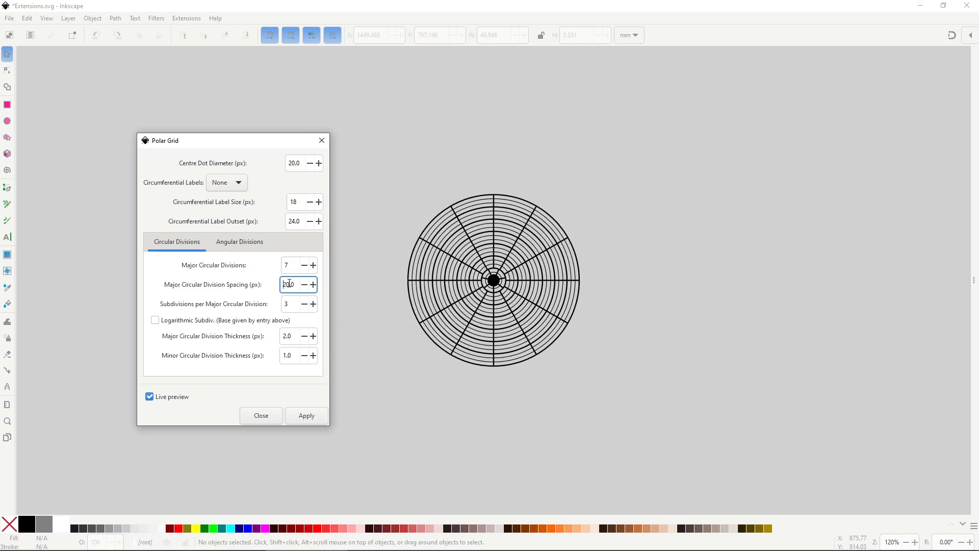
text(40)
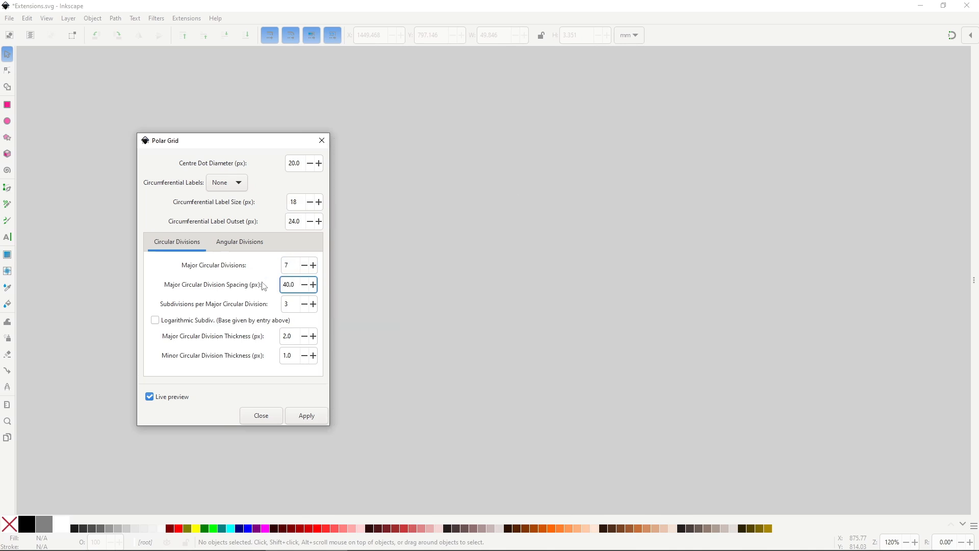
key(Tab)
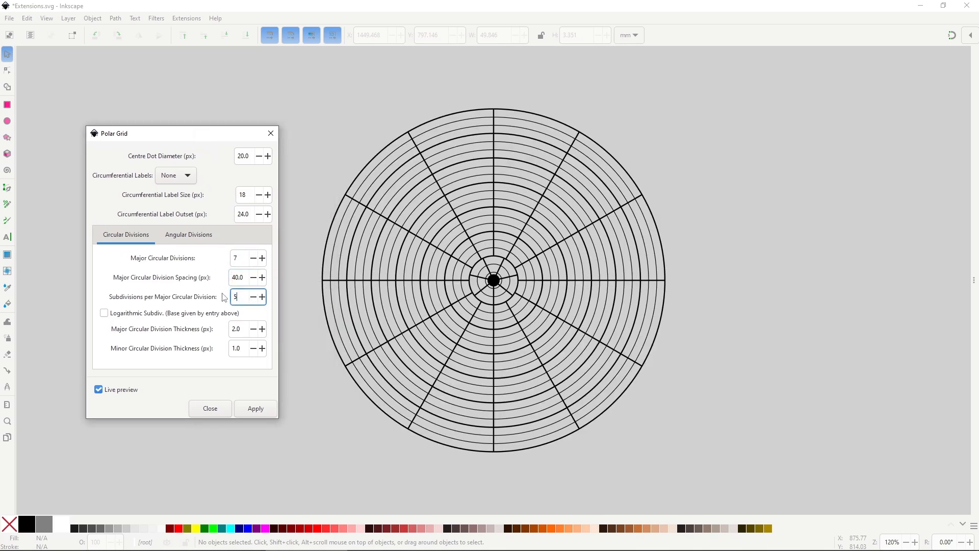
Set the subdivisions per major circular division to 2, and adjust the major and minor circular division thicknesses
key(BackSpace)
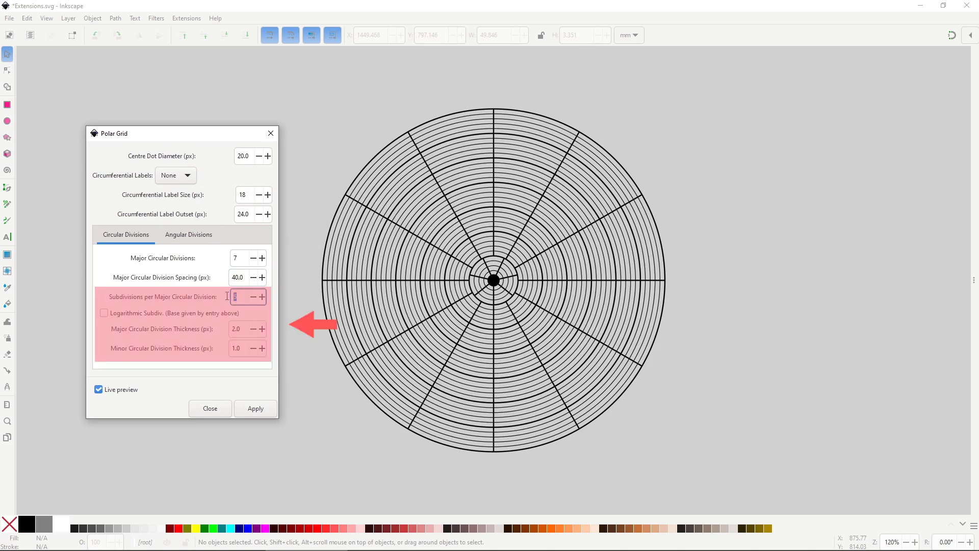
text(2)
double_click(233, 326)
text(10.0)
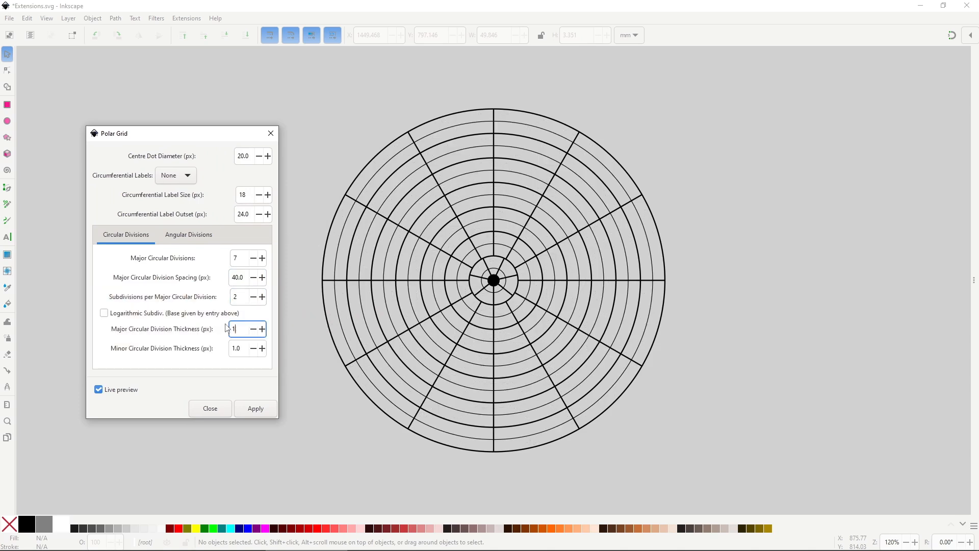
click(234, 347)
double_click(234, 348)
text(2.0)
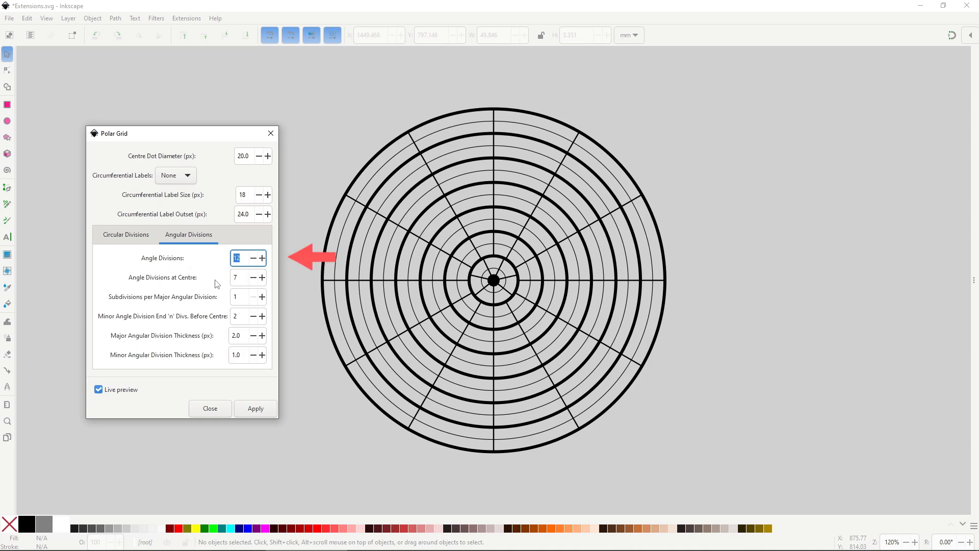
Set the polar grid's angle divisions to 24 and its angle divisions at the centre to 10
text(24)
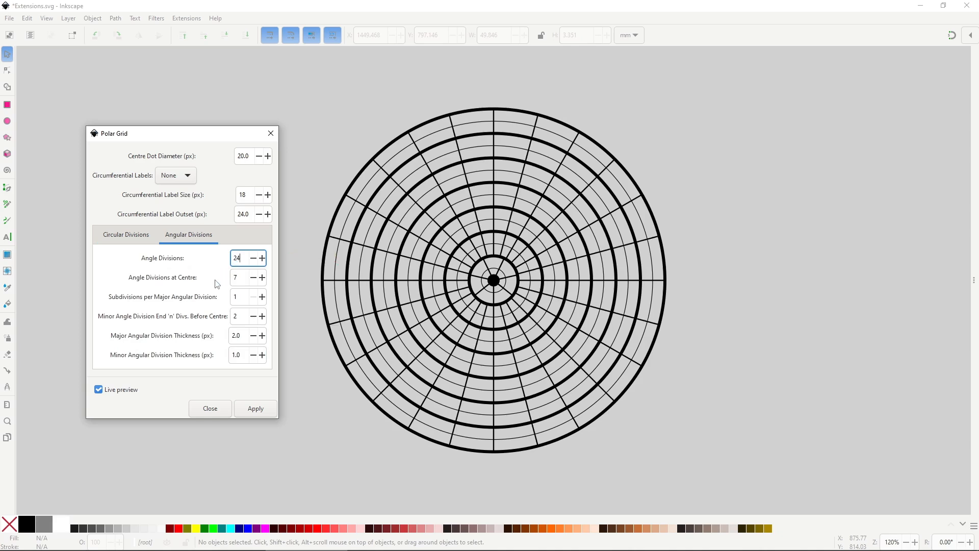
key(Tab)
text(10)
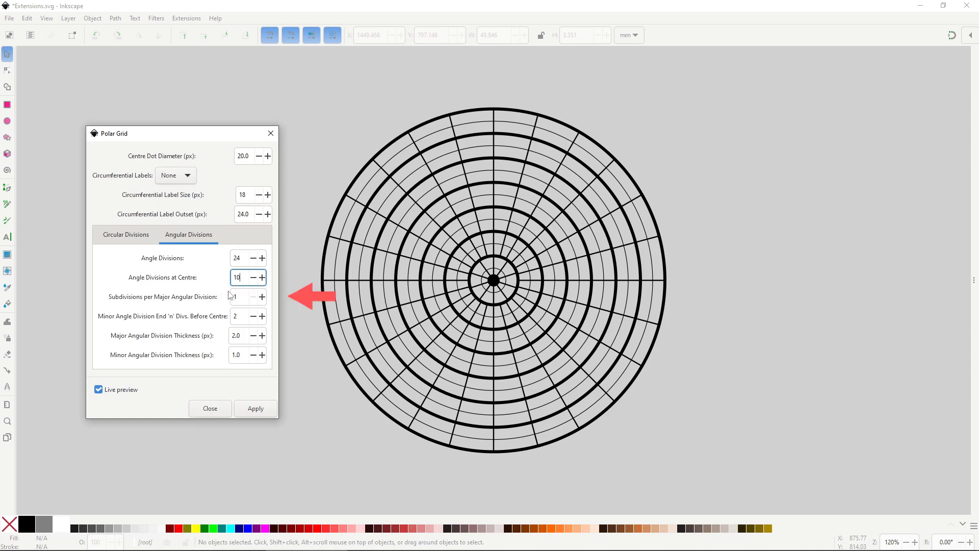
Set the subdivisions per major angular division to 5 and the major angular division thickness to 5 px
key(Tab)
text(5)
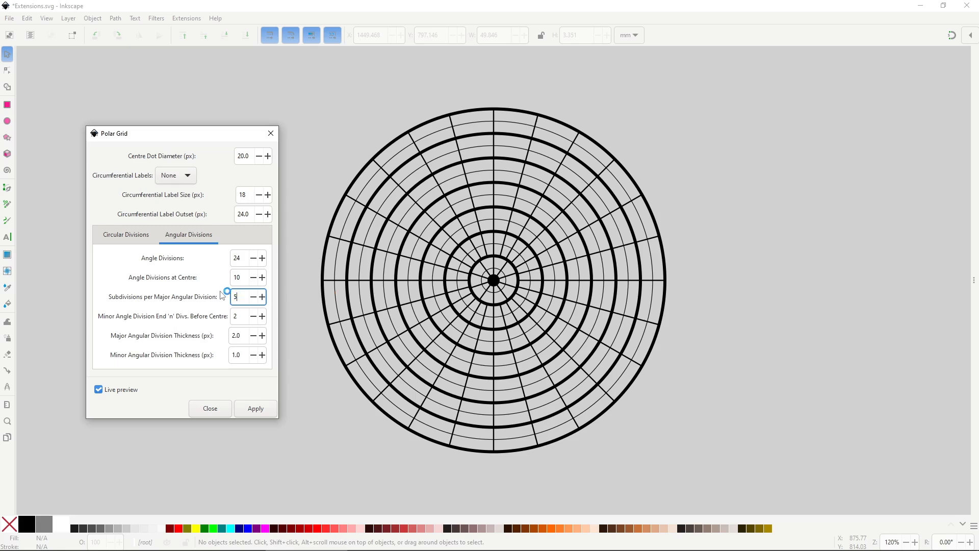
click(230, 335)
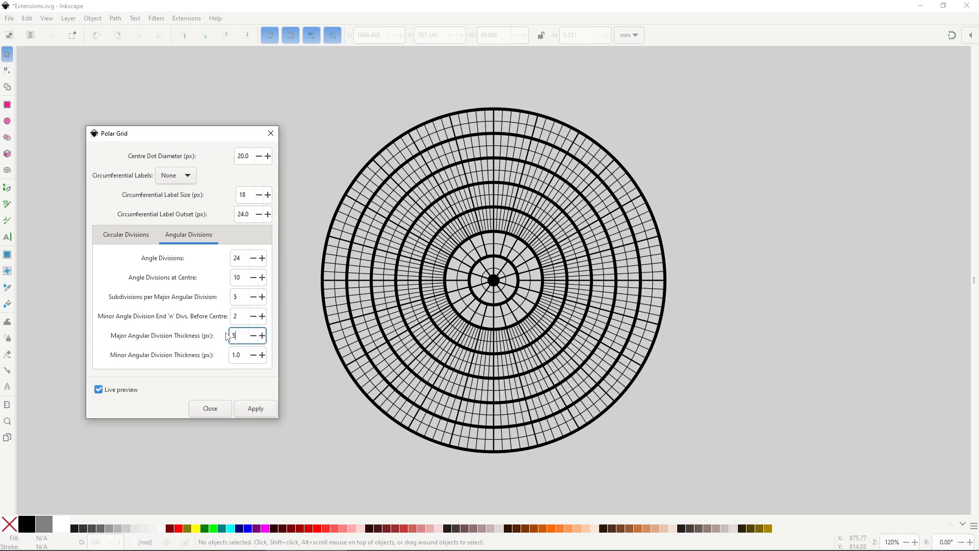
click(230, 355)
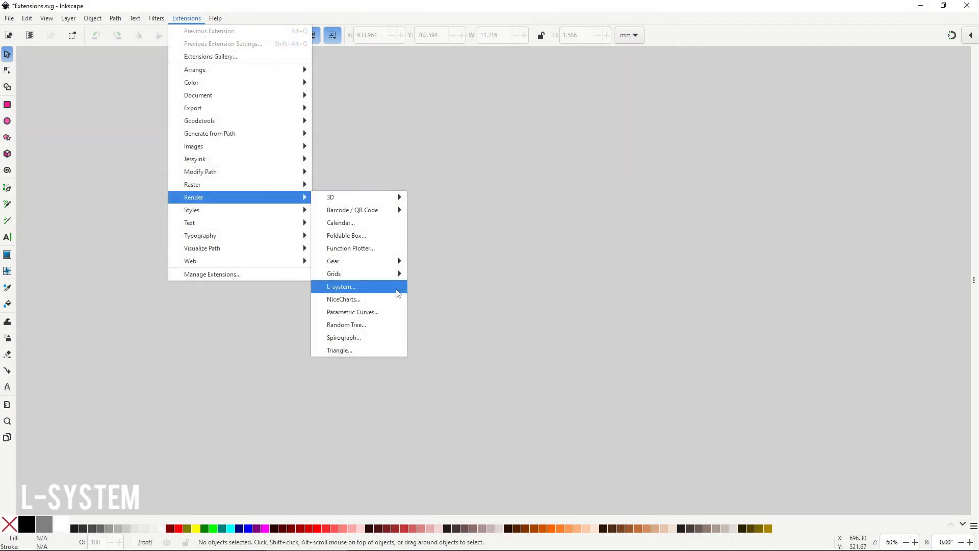
Start the L-system extension with live preview on, and raise the order to 4
click(397, 290)
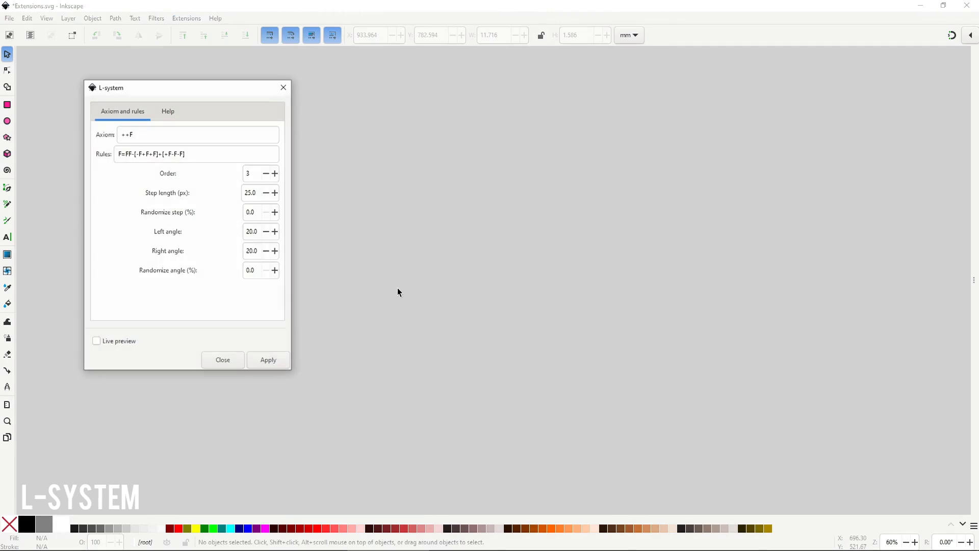
click(150, 340)
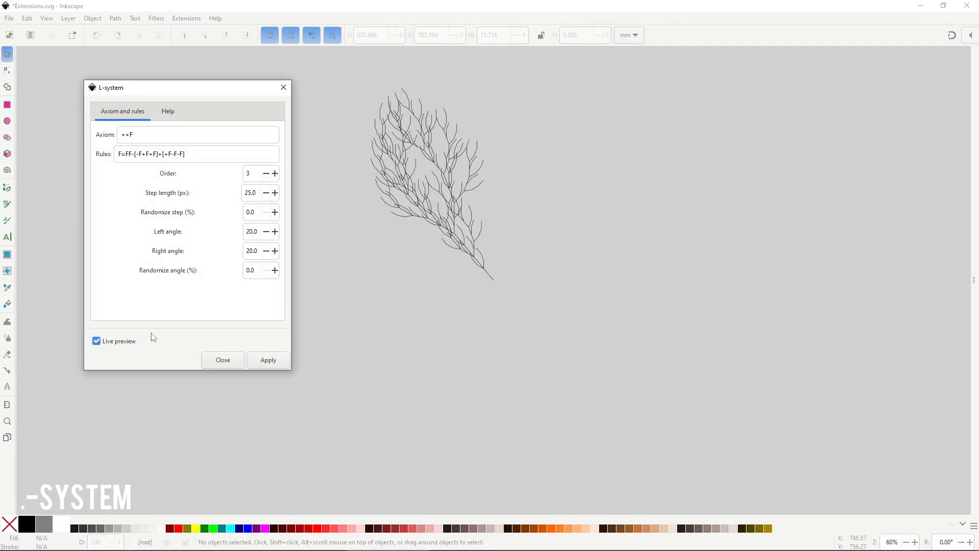
click(275, 175)
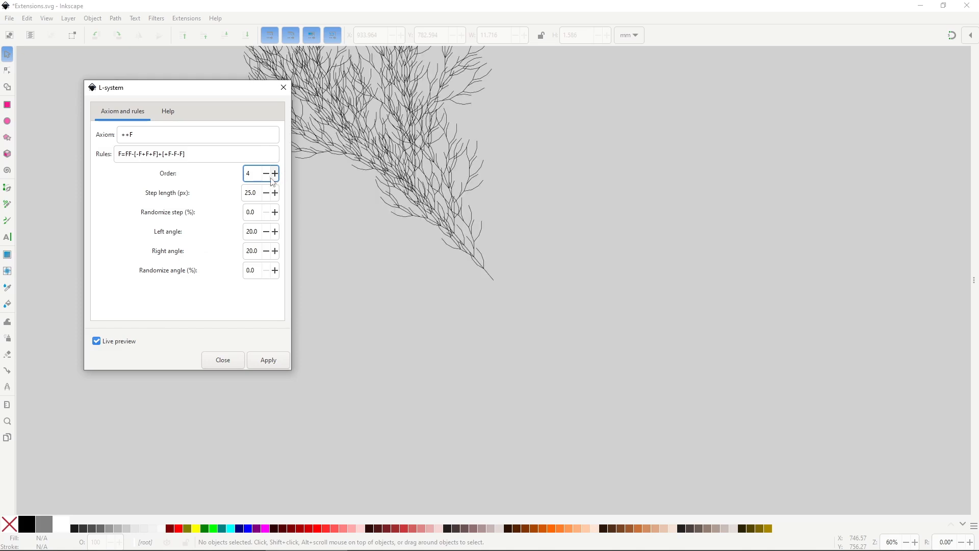
Try left and right angles of 0 for the L-system plant
triple_click(245, 233)
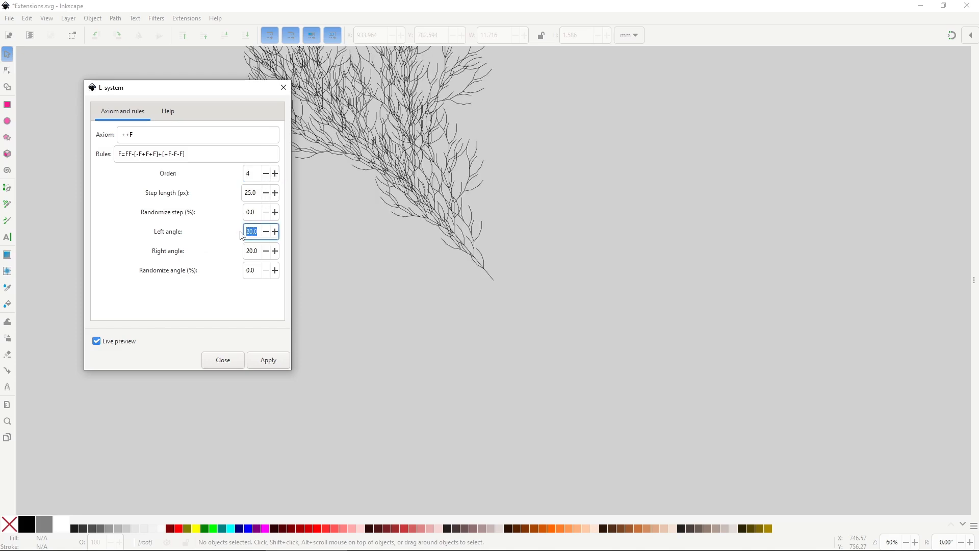
text(0)
triple_click(255, 248)
text(0)
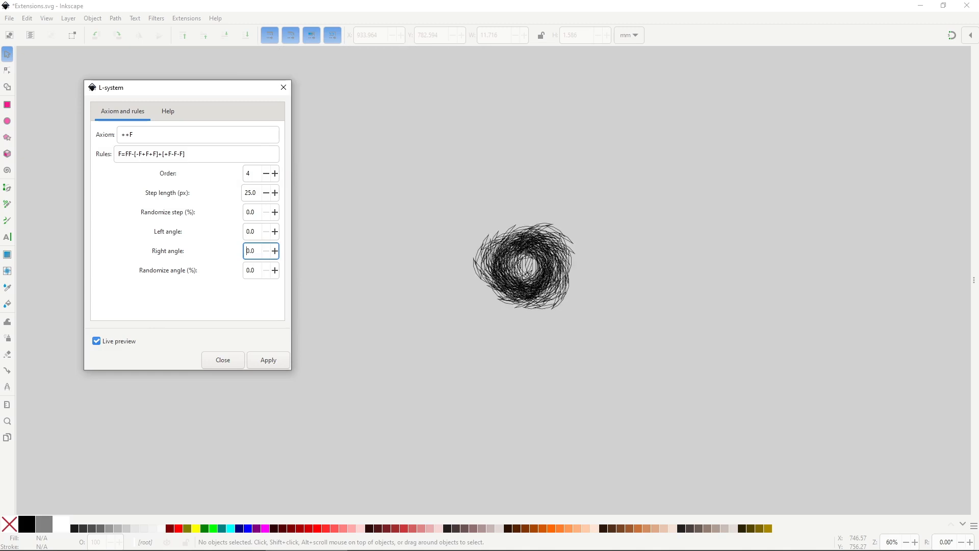
Try right and left angles of 10 for the L-system plant
triple_click(252, 248)
text(18)
triple_click(242, 235)
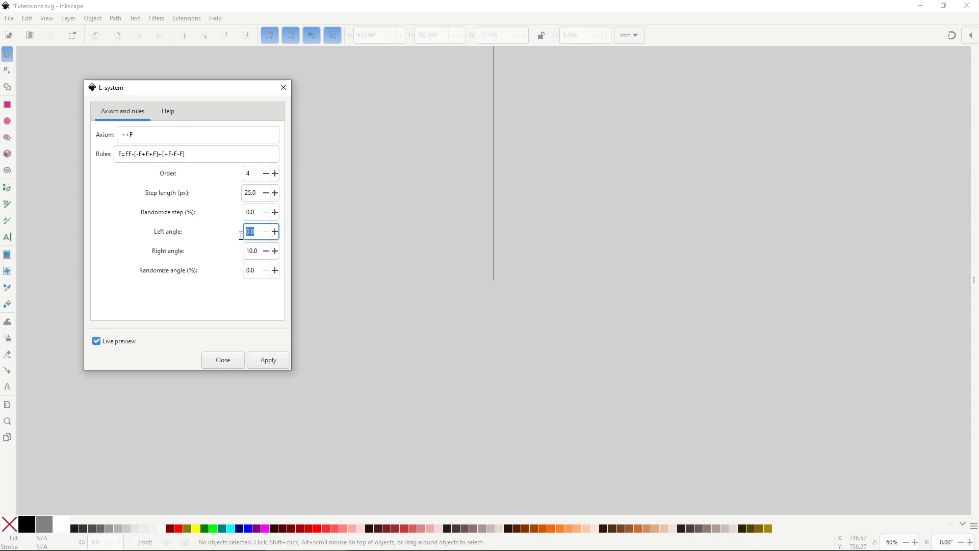
text(10)
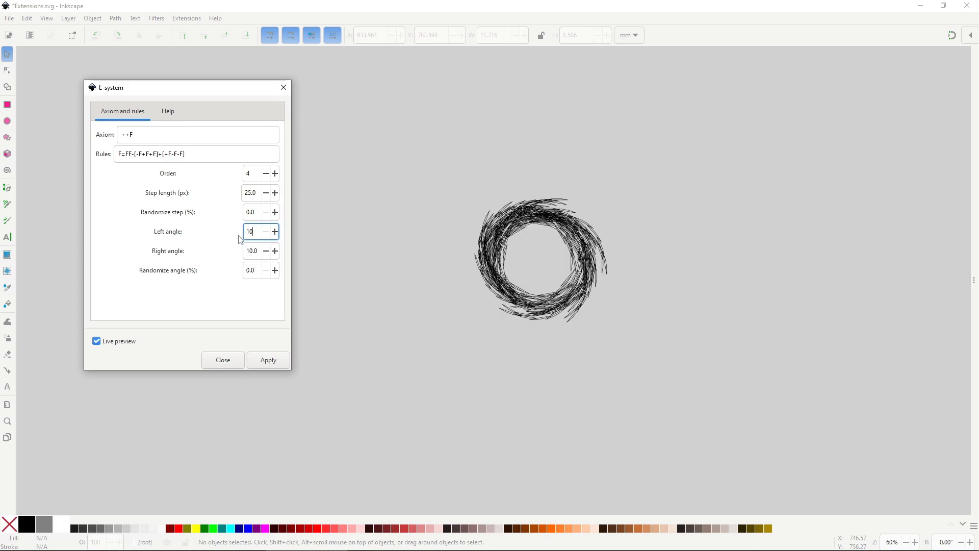
Set both the left and right angles of the L-system plant to 15
key(shift+Tab)
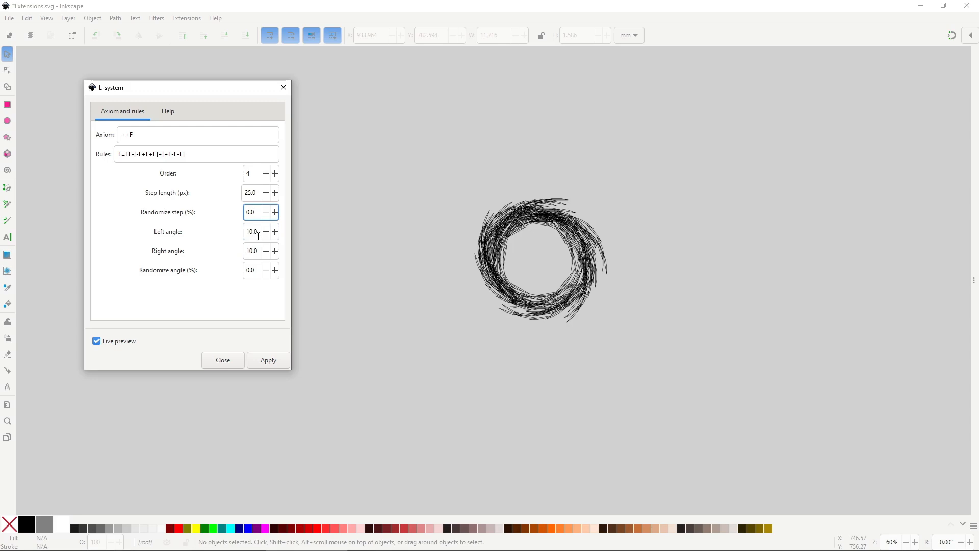
click(258, 234)
key(BackSpace)
key(BackSpace)
key(BackSpace)
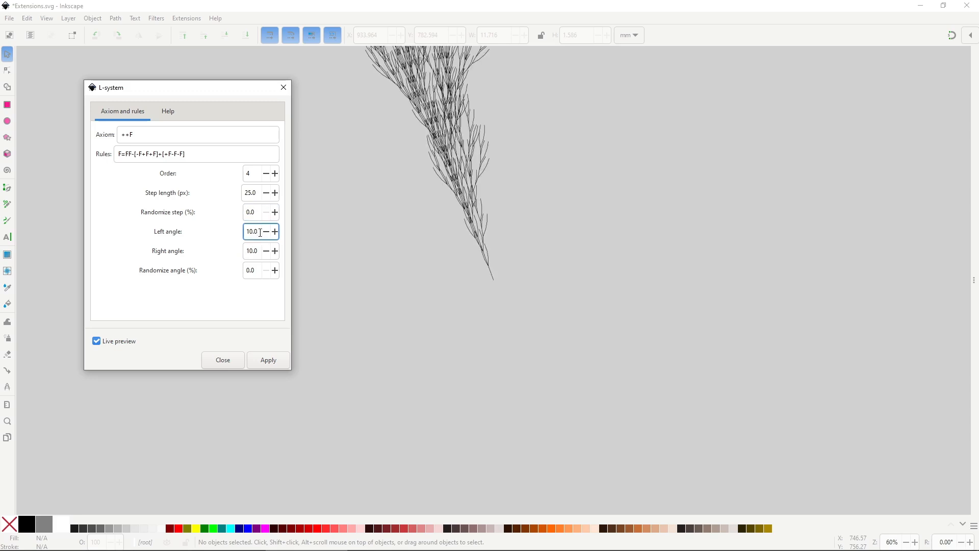
text(5)
key(Tab)
text(15)
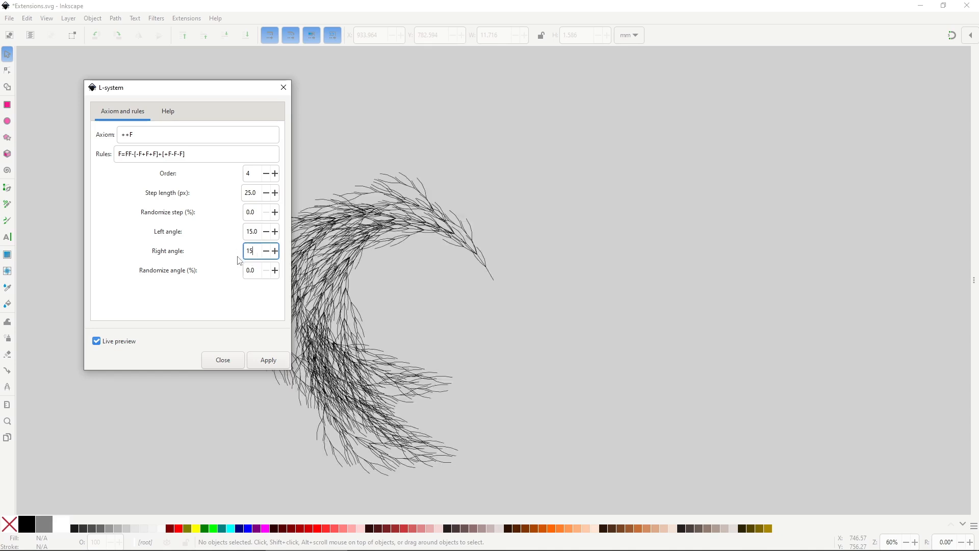
click(257, 232)
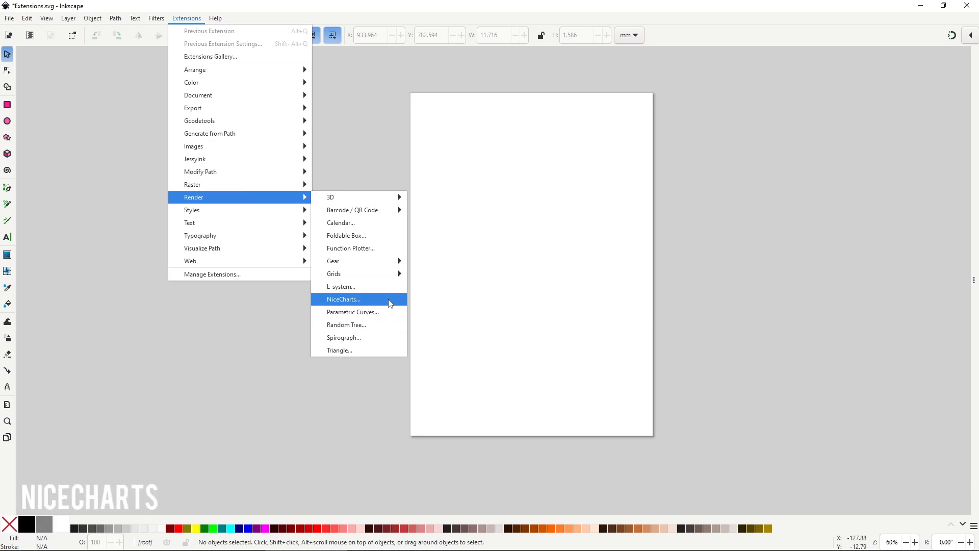
Start the NiceCharts extension, dismiss the missing file message, and use the direct input data apples:3,bananas:5,oranges:10,pears:4 for the pie chart
click(391, 303)
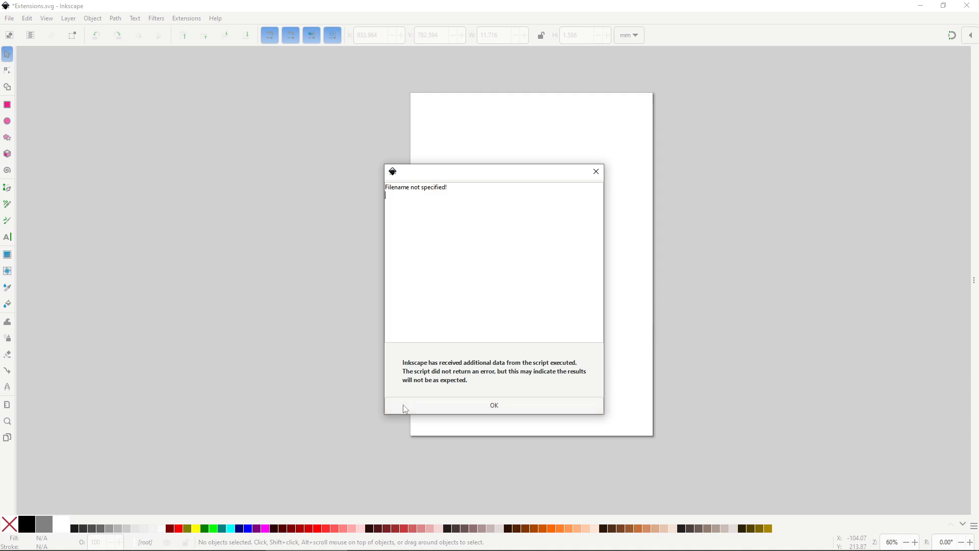
click(405, 408)
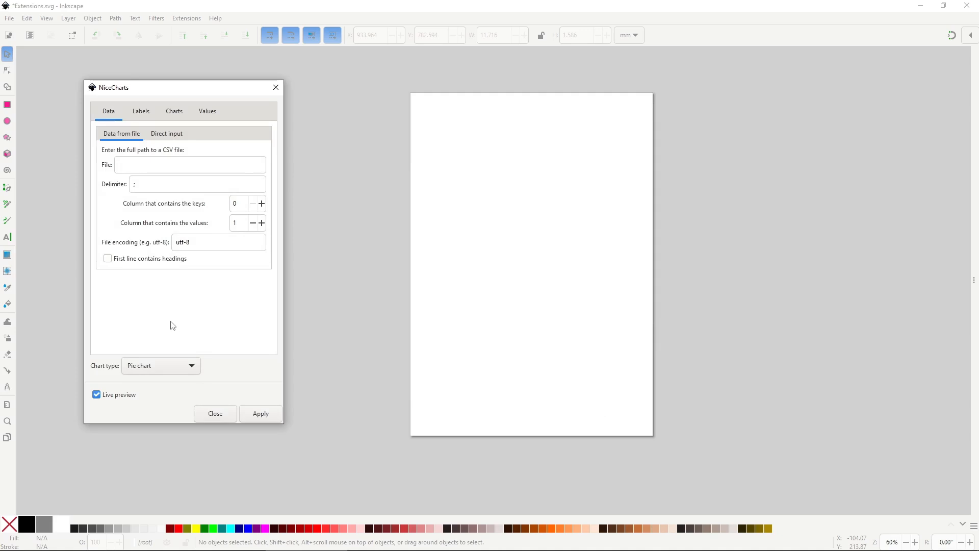
click(177, 134)
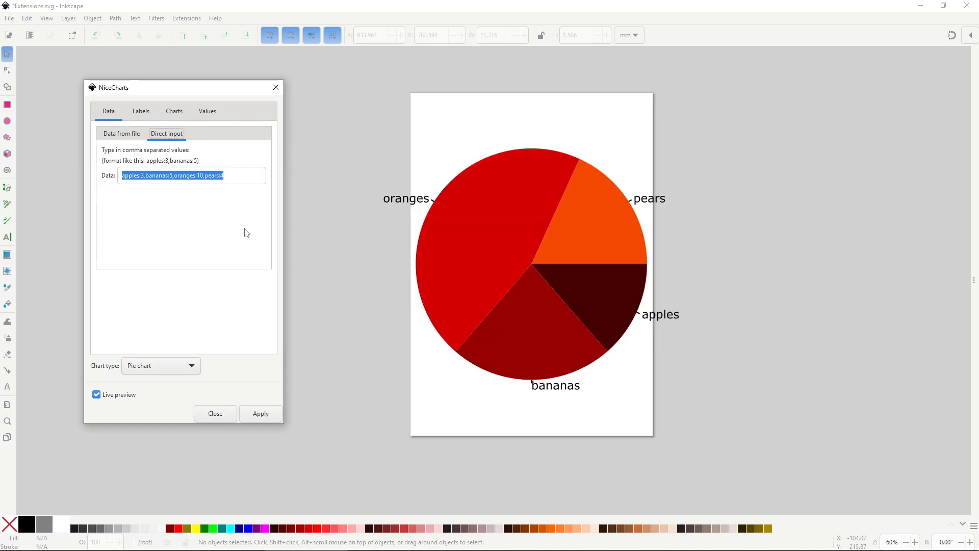
Try the Bar chart and Pie chart types for the fruit data, and set the chart type to Pie chart (percentage)
click(177, 365)
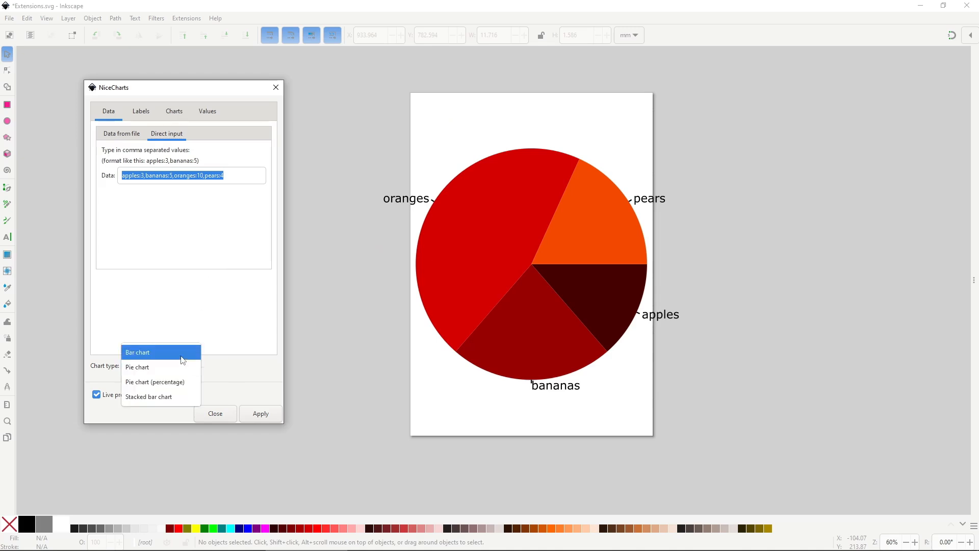
click(183, 360)
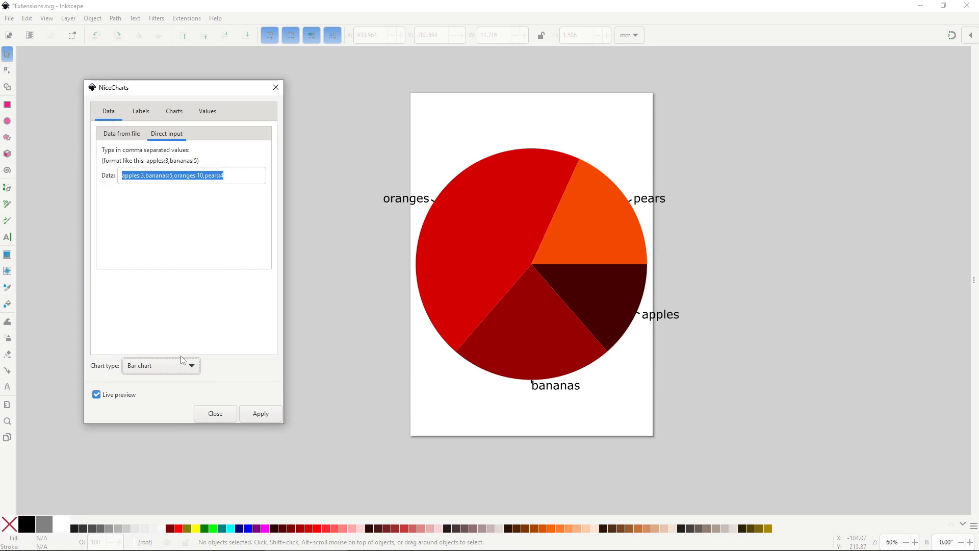
click(181, 363)
click(177, 379)
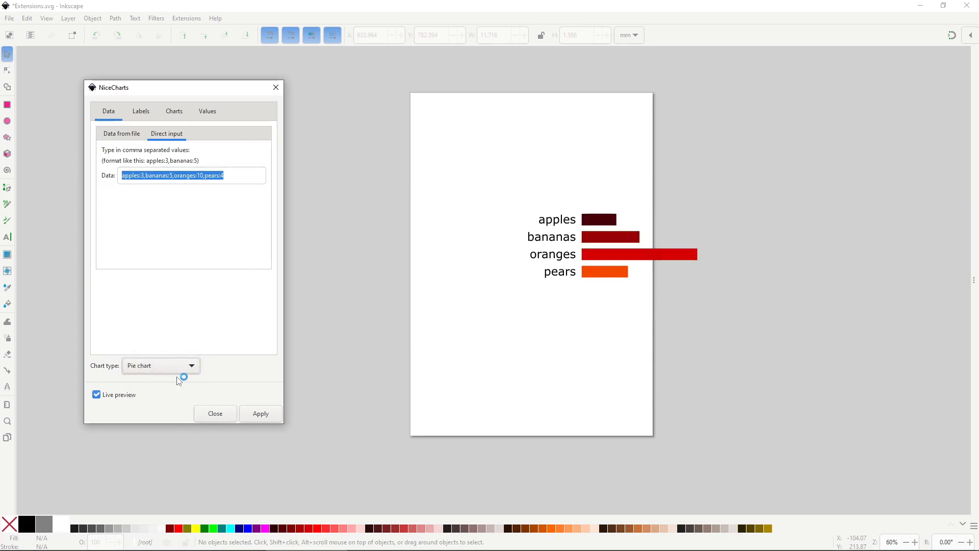
click(181, 365)
click(182, 381)
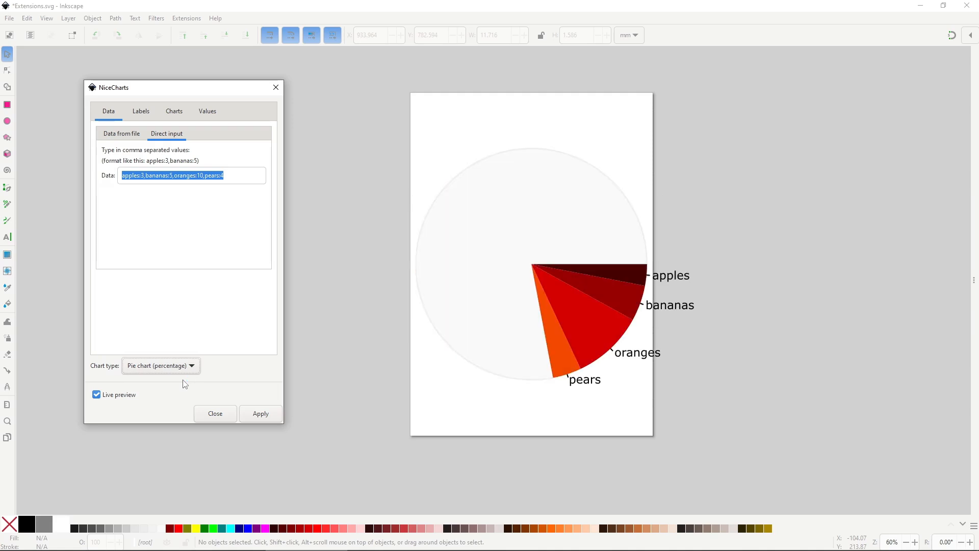
Change the fruit chart to a Stacked bar chart, review the label settings, and turn off horizontal drawing
click(182, 367)
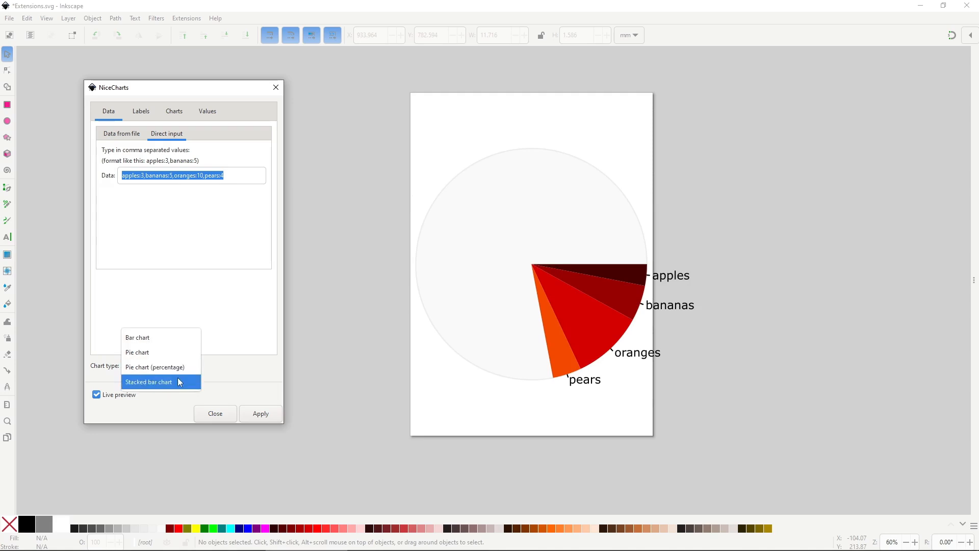
click(178, 379)
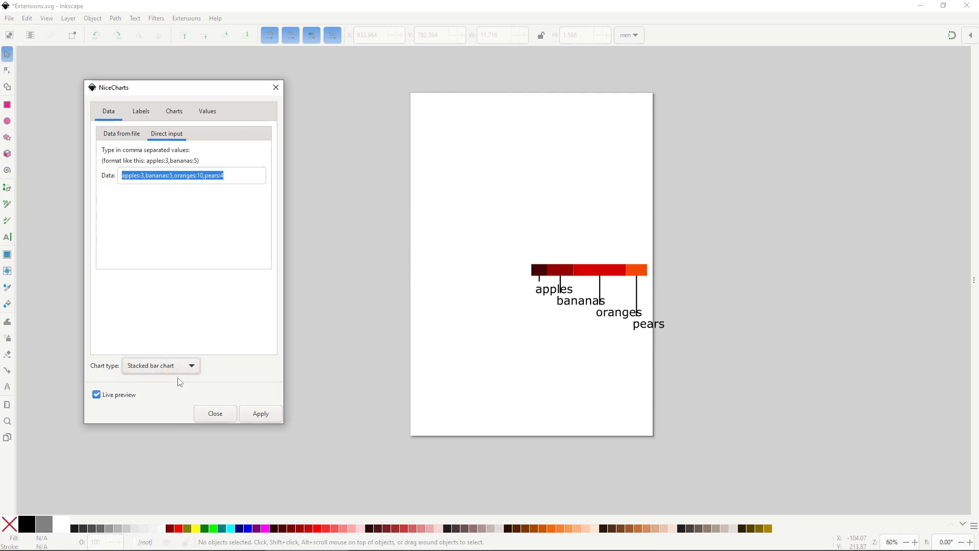
click(140, 113)
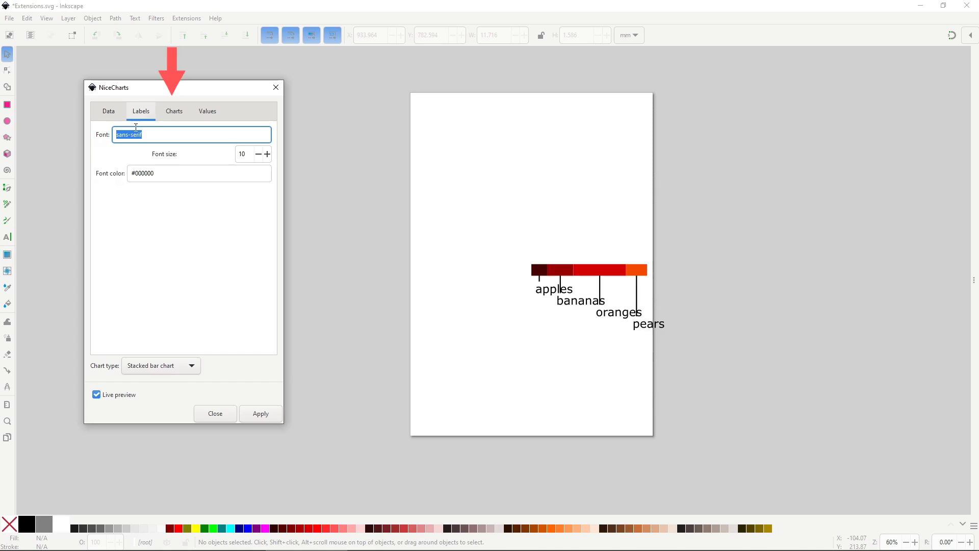
click(179, 122)
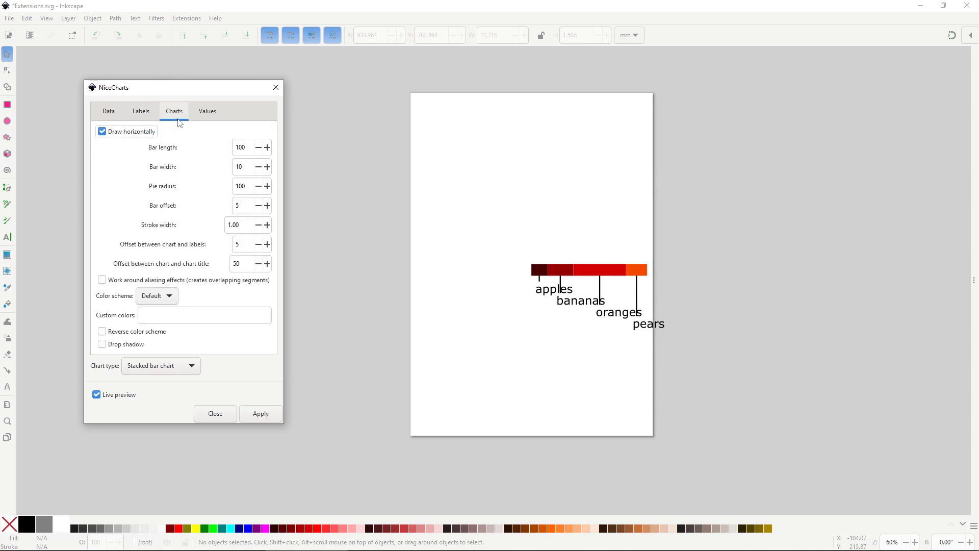
click(136, 135)
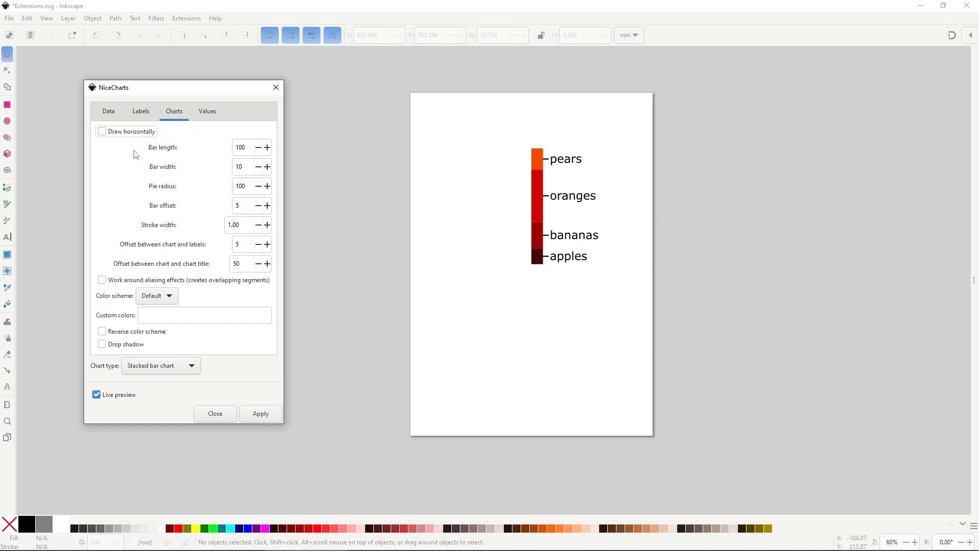
Set the stacked bar chart's bar length to 200 and bar width to 20
key(Tab)
text(200)
key(Tab)
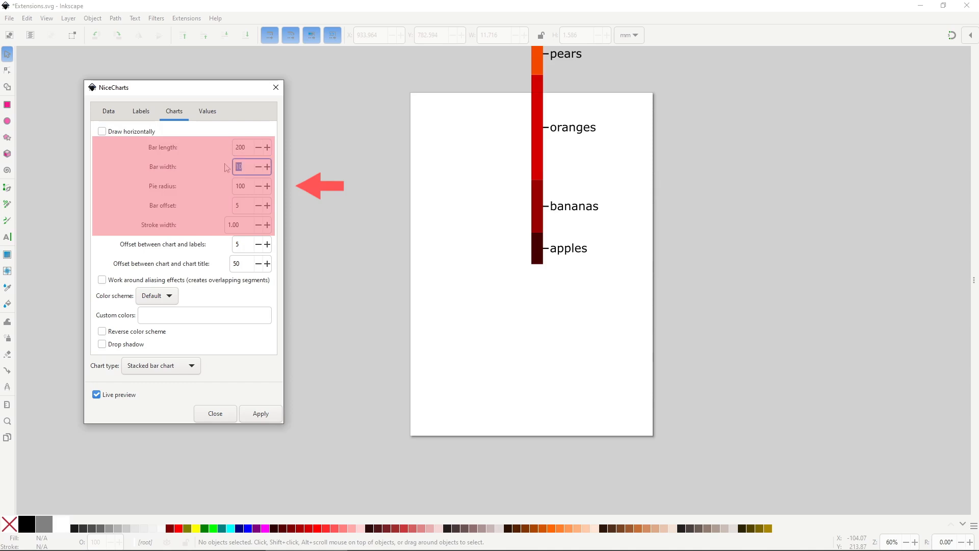
text(20)
Switch the fruit data to a Pie chart with a pie radius of 50 and turn on Show values
click(161, 365)
click(148, 334)
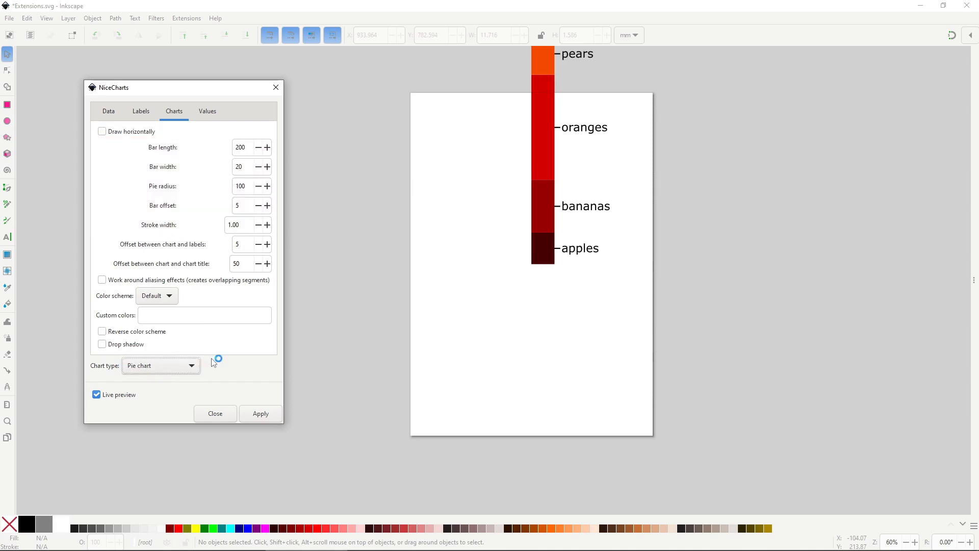
double_click(229, 189)
text(50)
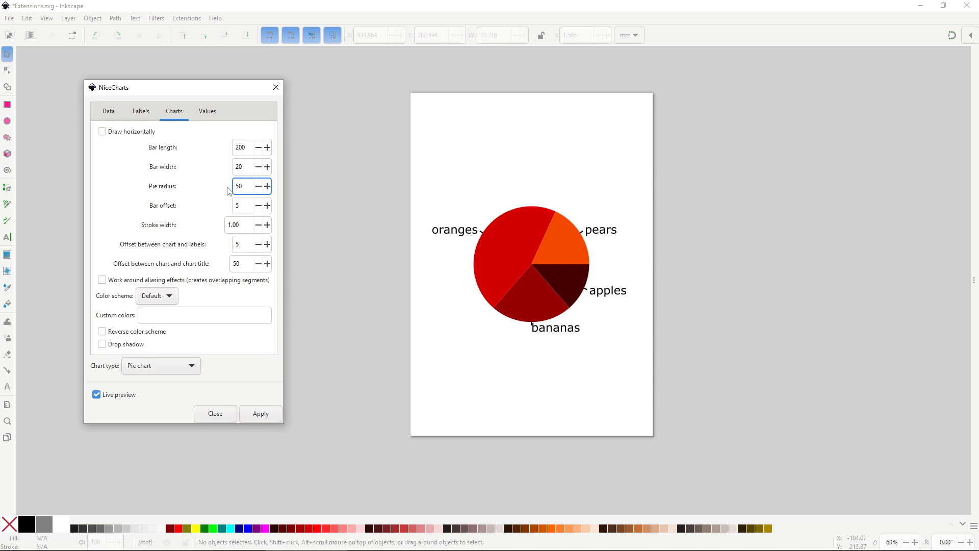
click(207, 117)
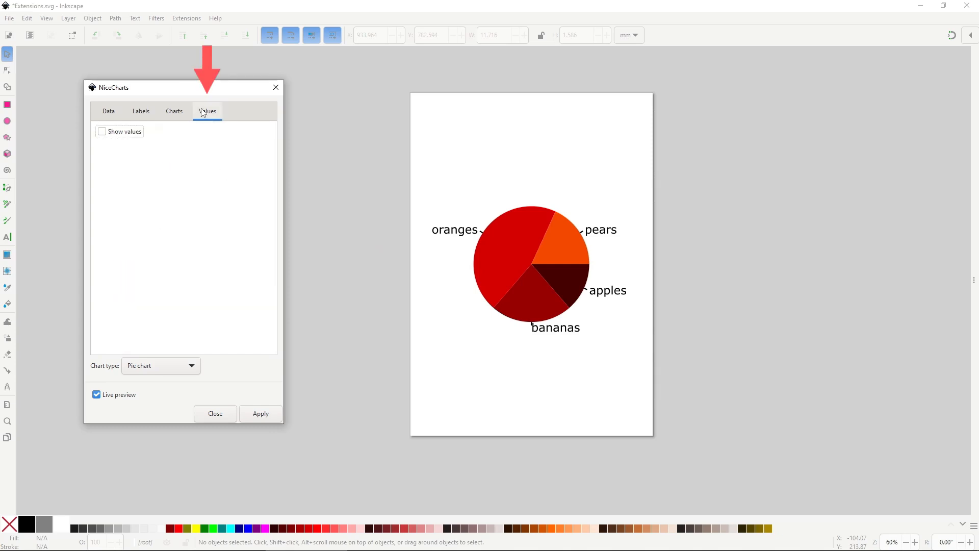
click(133, 132)
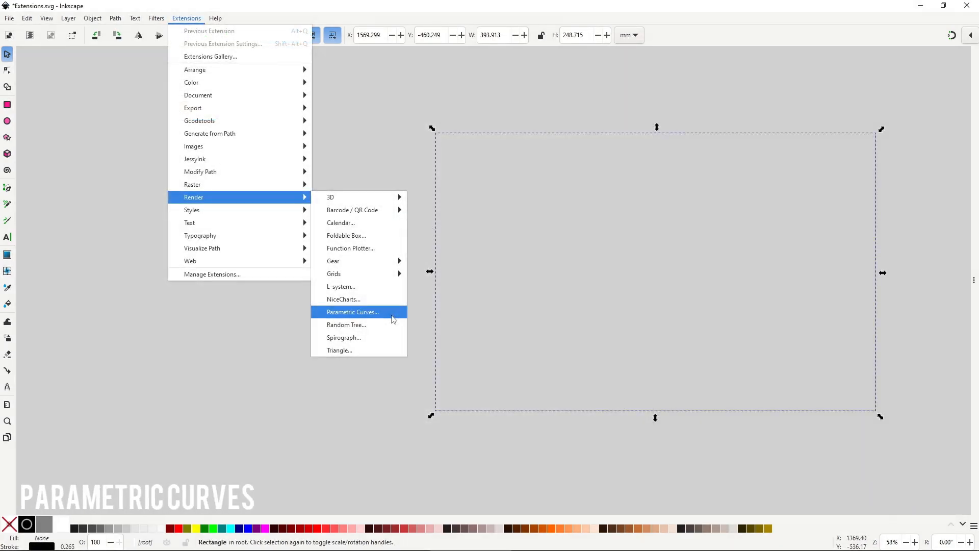
Start the Parametric Curves extension on the selected rectangle and turn on live preview
click(391, 314)
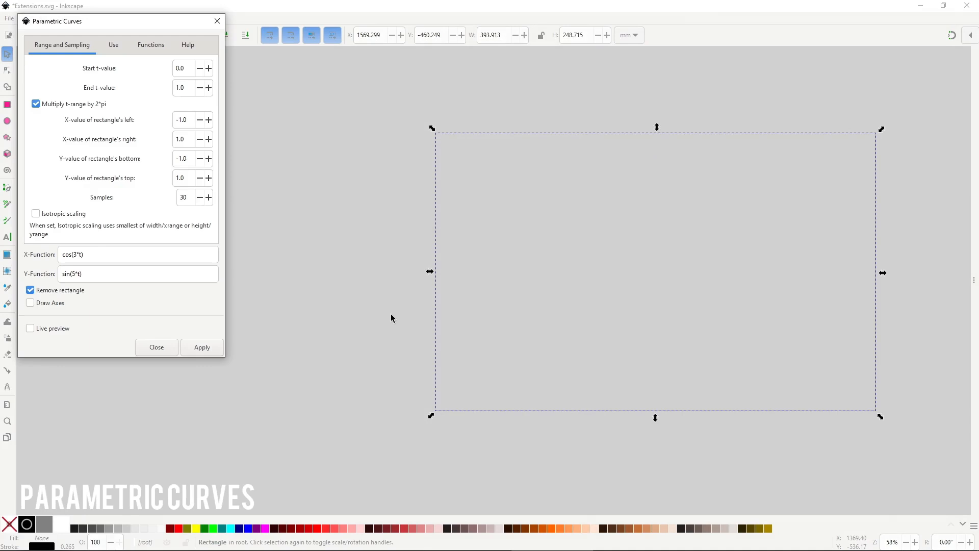
click(85, 322)
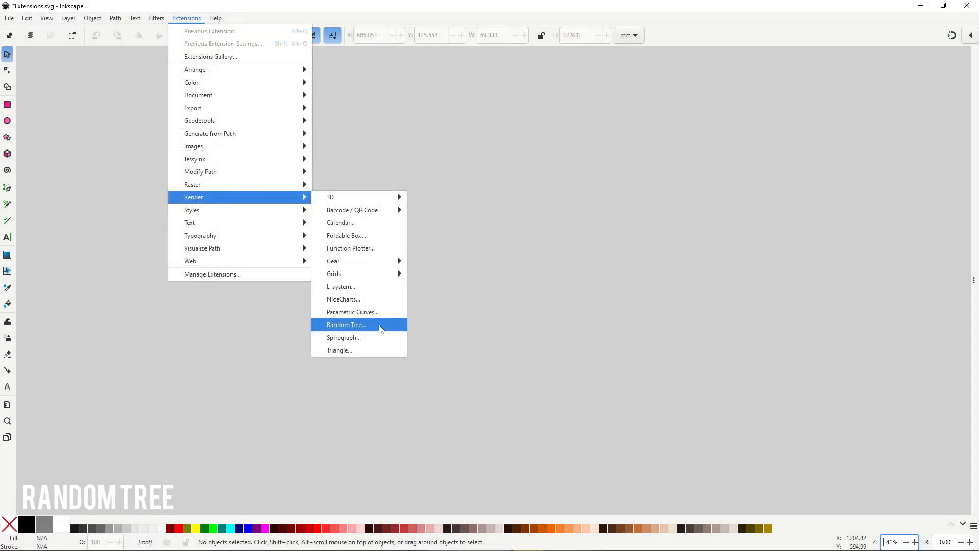
Start the Random Tree extension with live preview, try an initial size of 50, and set it to 60
click(380, 329)
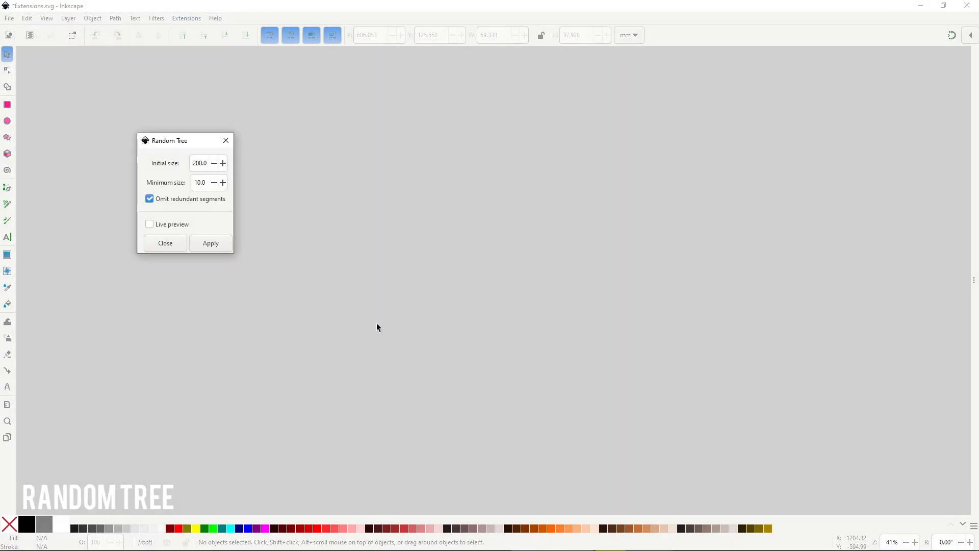
click(186, 223)
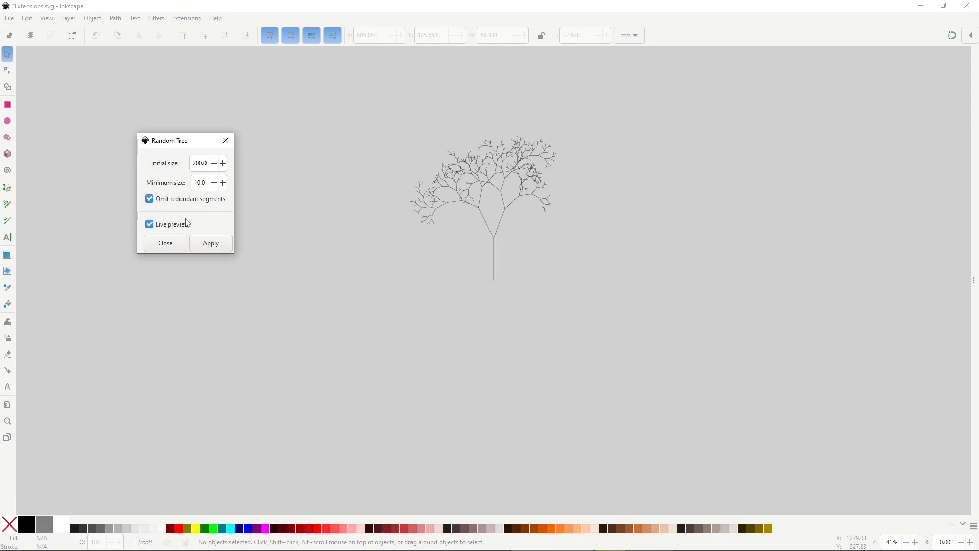
drag(207, 163, 185, 170)
text(50.0)
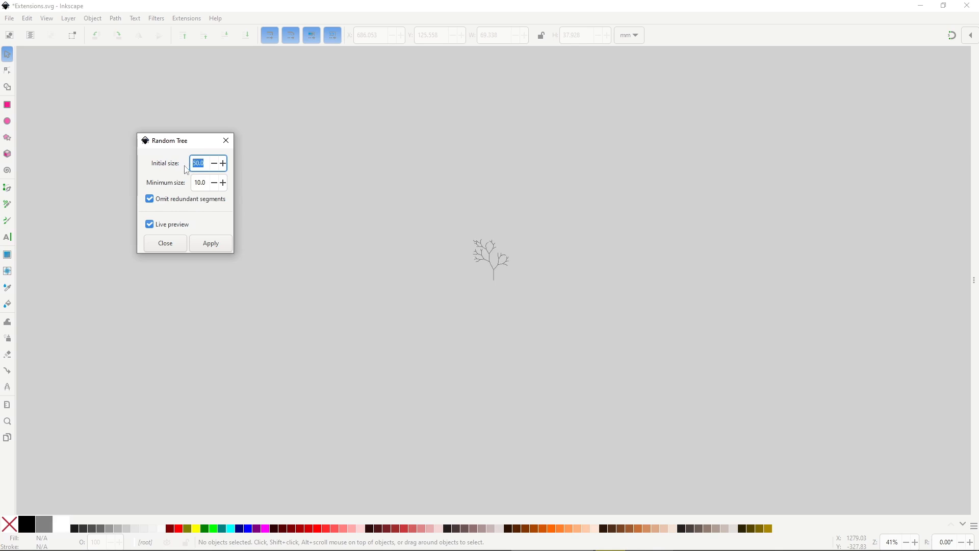
text(500.0)
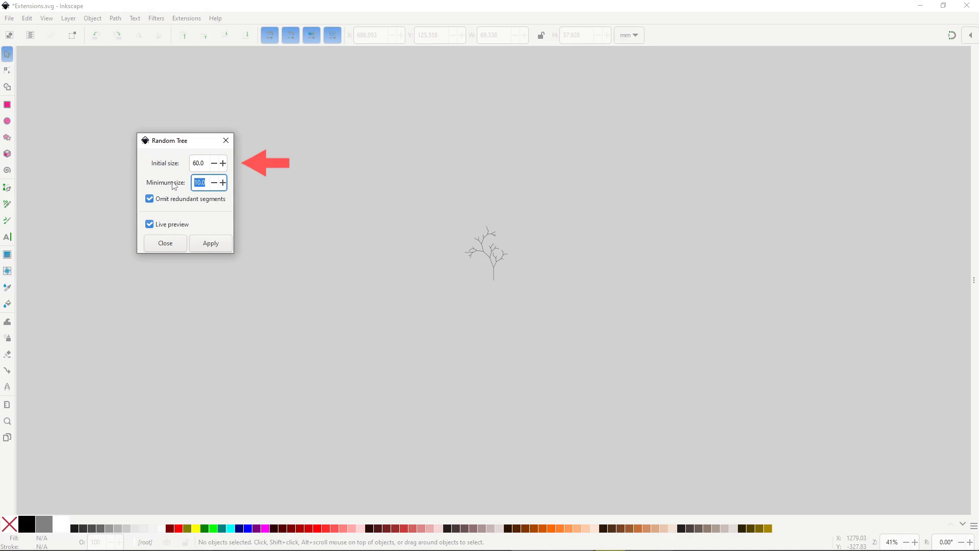
Try a minimum size of 20 for the random tree, restore 10, and turn Omit redundant segments off and on again
text(20)
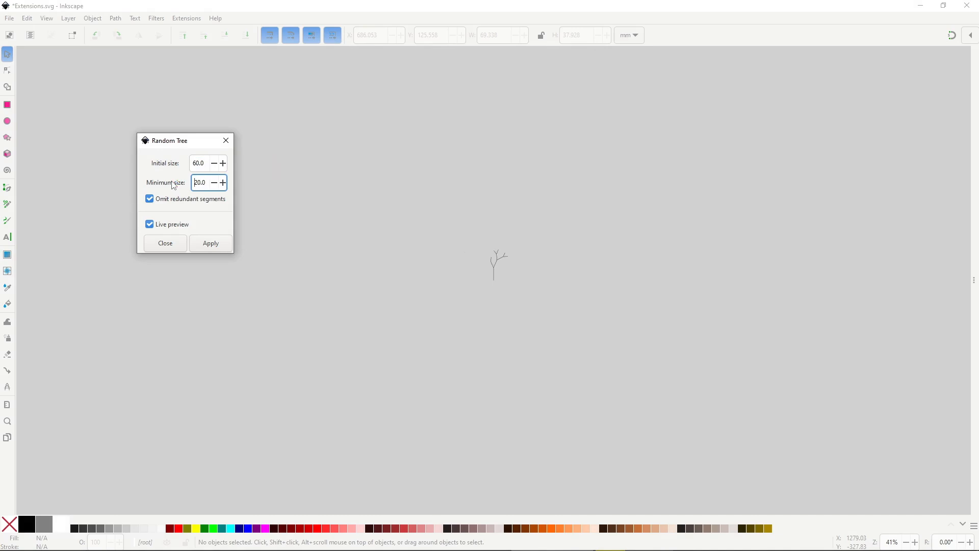
drag(205, 182, 186, 183)
text(100)
key(Return)
click(180, 199)
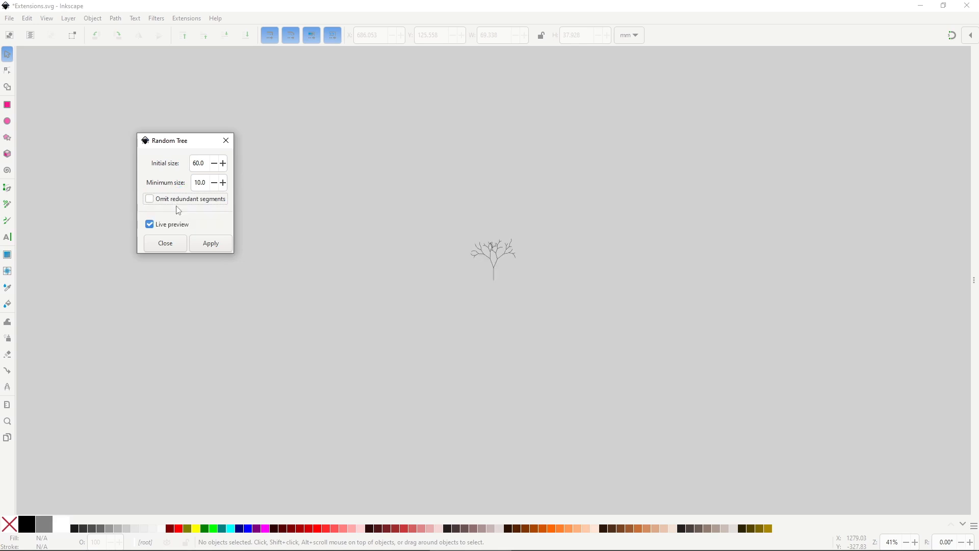
click(179, 202)
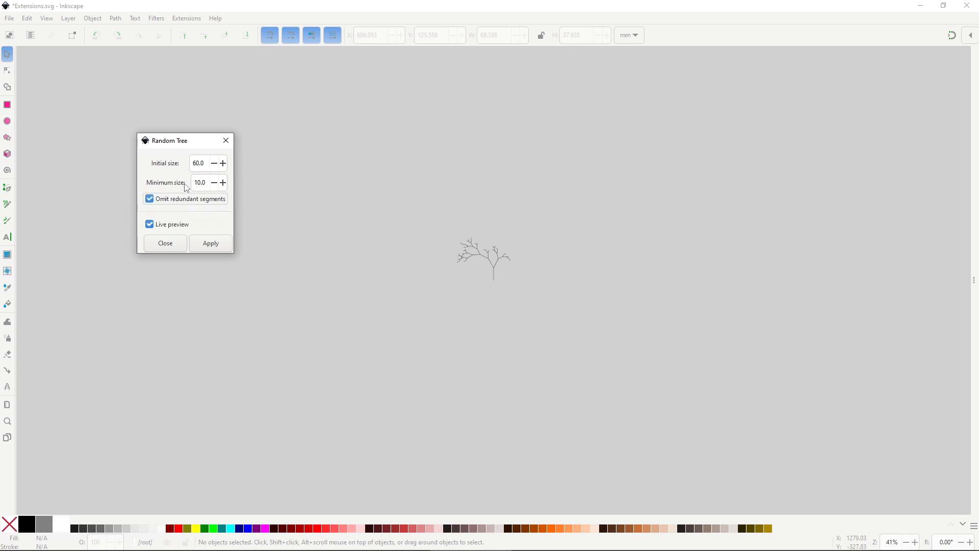
Set the random tree's initial size to 100
drag(205, 163, 192, 165)
text(100)
key(Return)
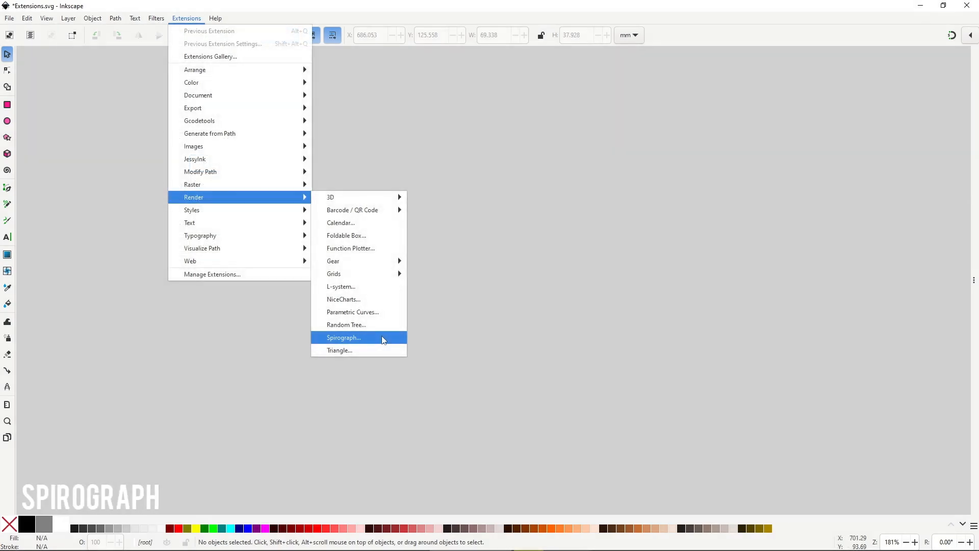
Start the Spirograph extension and set the ring radius to 50 px and the gear radius to 30 px
click(384, 338)
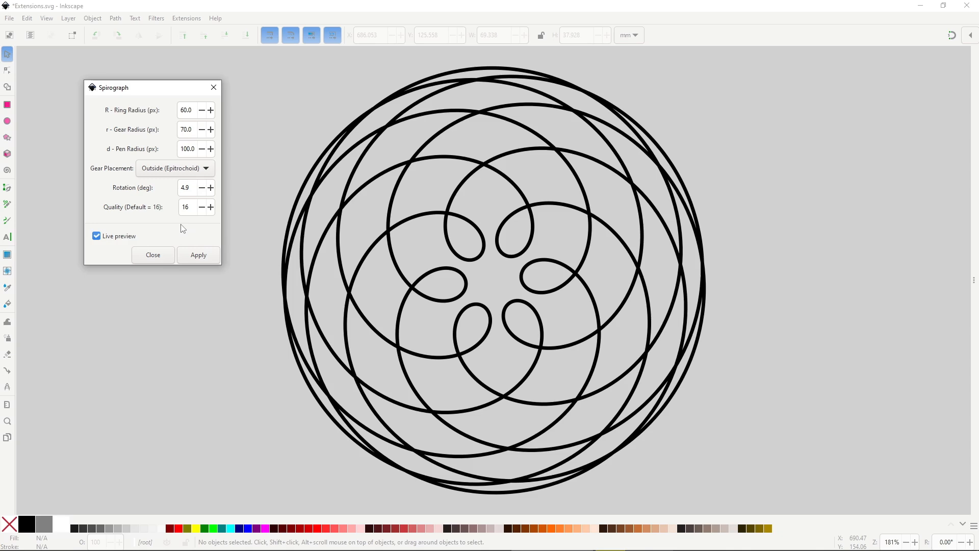
triple_click(187, 110)
text(50)
click(185, 129)
triple_click(194, 131)
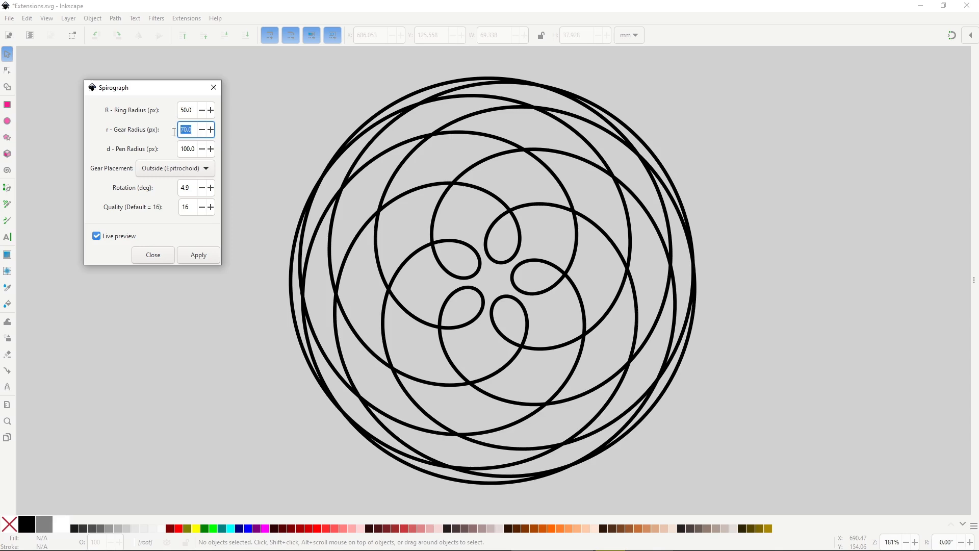
text(80)
key(Return)
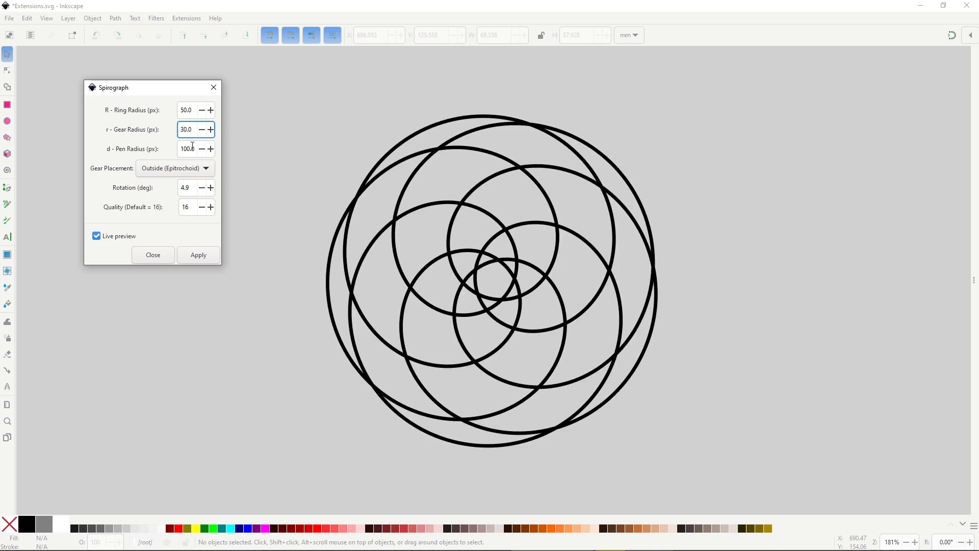
Set the spirograph's pen radius to 50 px and its rotation to 15 degrees
drag(195, 148, 178, 149)
text(50)
key(Return)
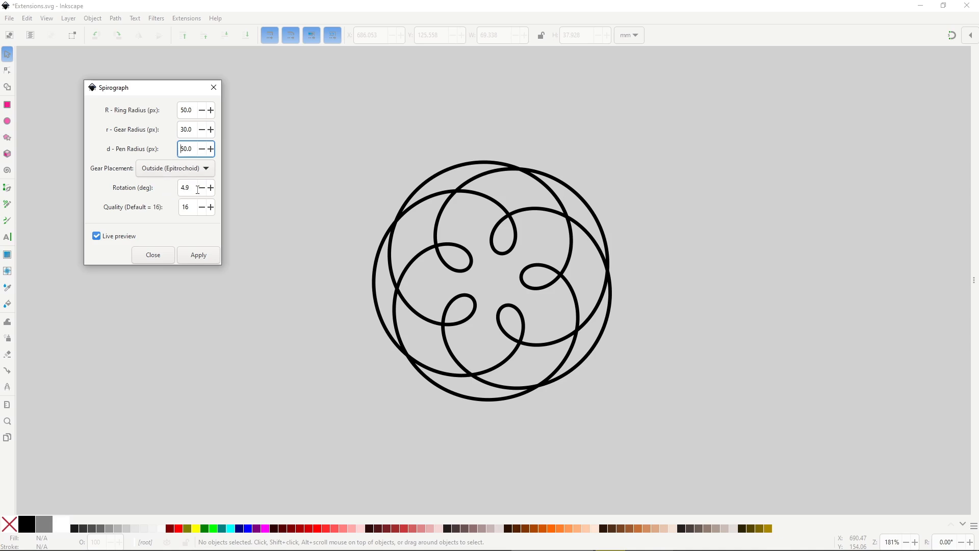
drag(198, 190, 180, 189)
text(15)
key(Return)
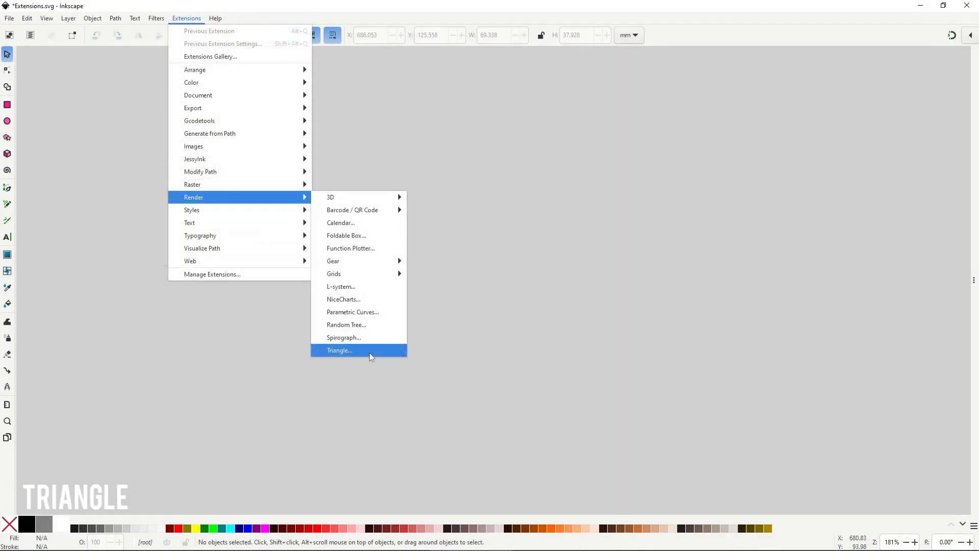
Start the Triangle extension with live preview and set side length a to 30 px
click(369, 353)
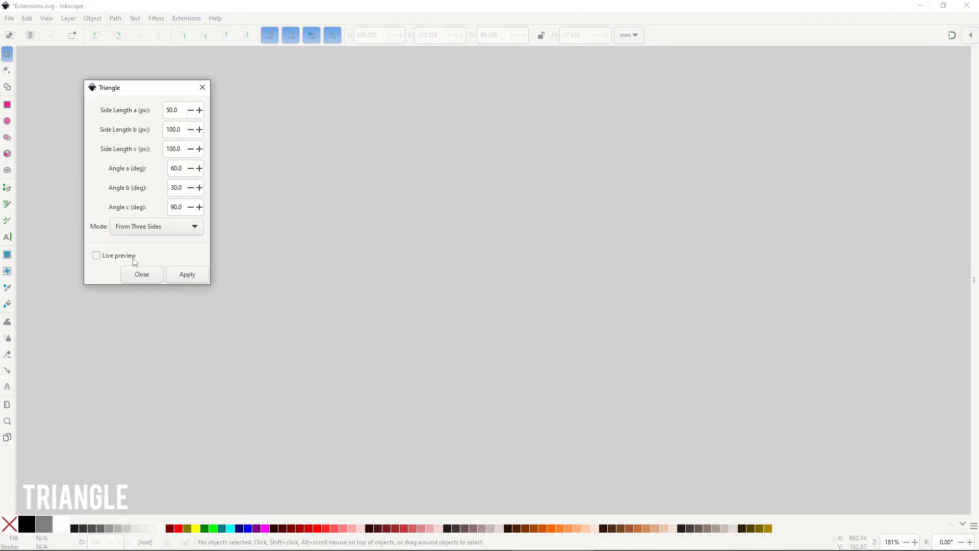
click(156, 250)
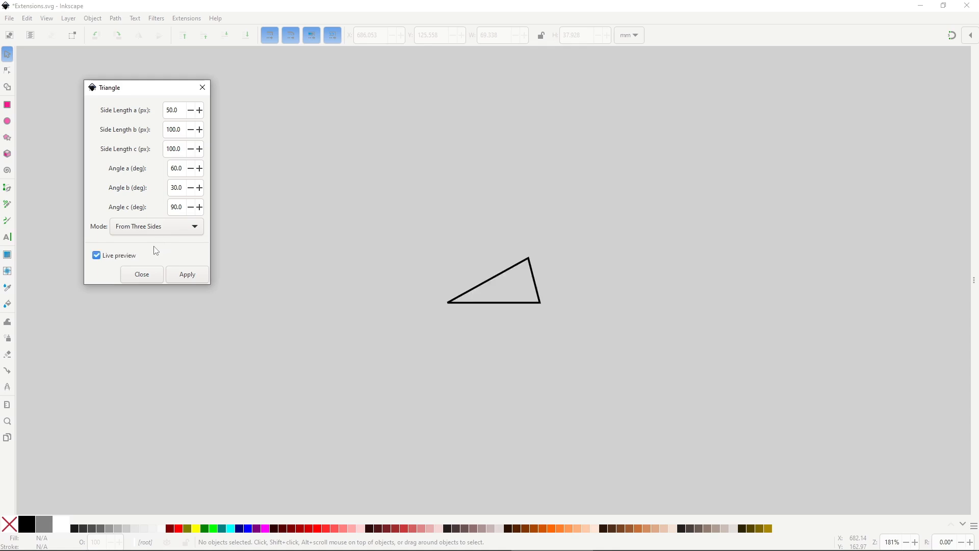
double_click(169, 114)
text(30)
Try a side length b of 150 px for the triangle
click(174, 129)
double_click(174, 129)
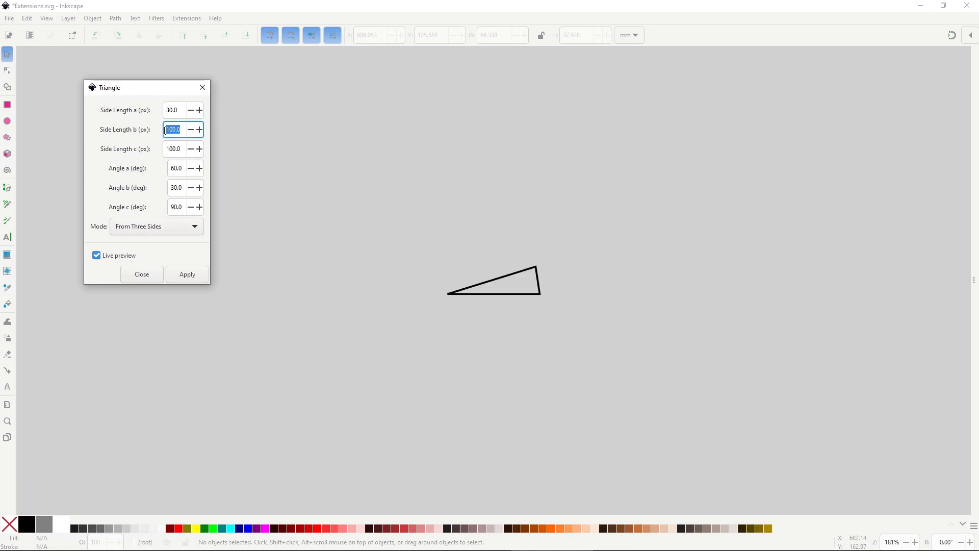
text(150)
click(178, 149)
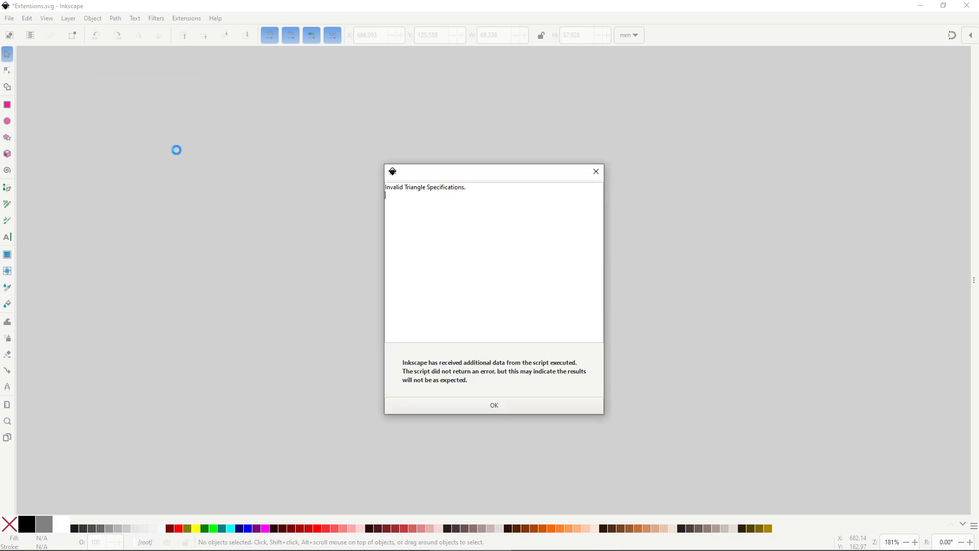
click(525, 402)
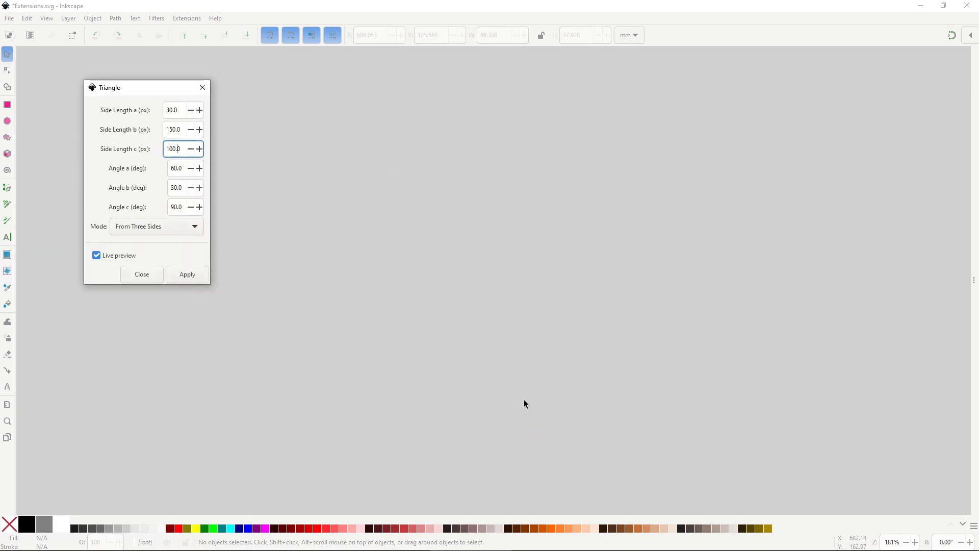
Set the triangle's side length b to 90 px and side length c to 50 px
double_click(164, 132)
text(90)
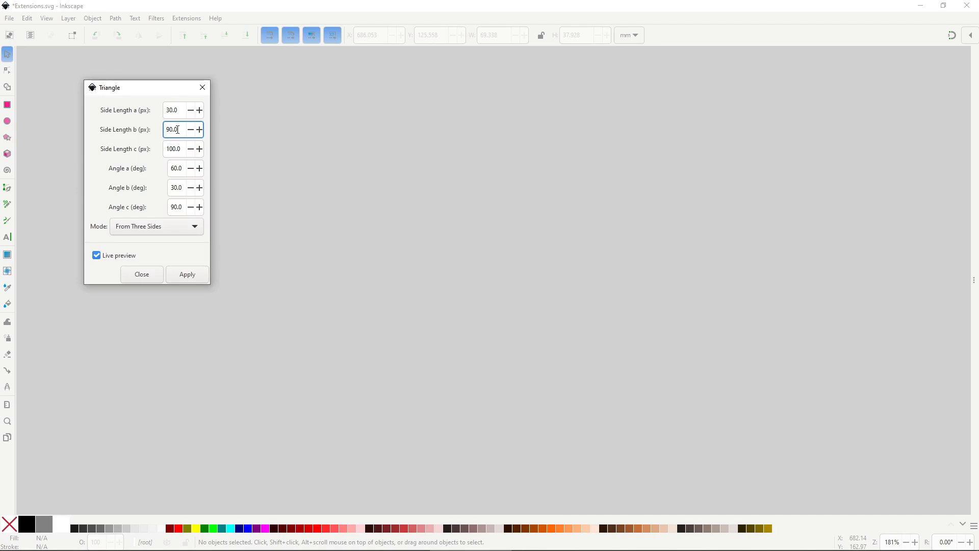
key(Tab)
text(50)
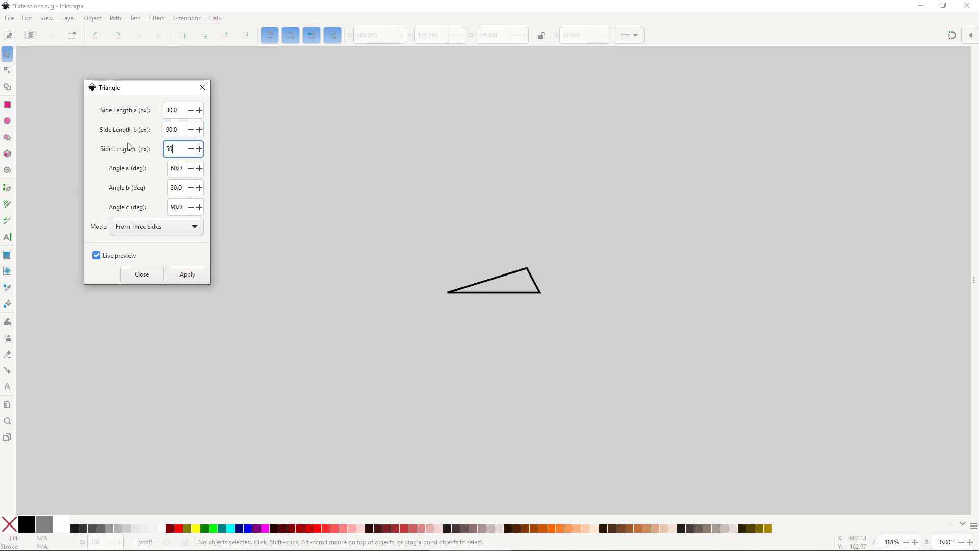